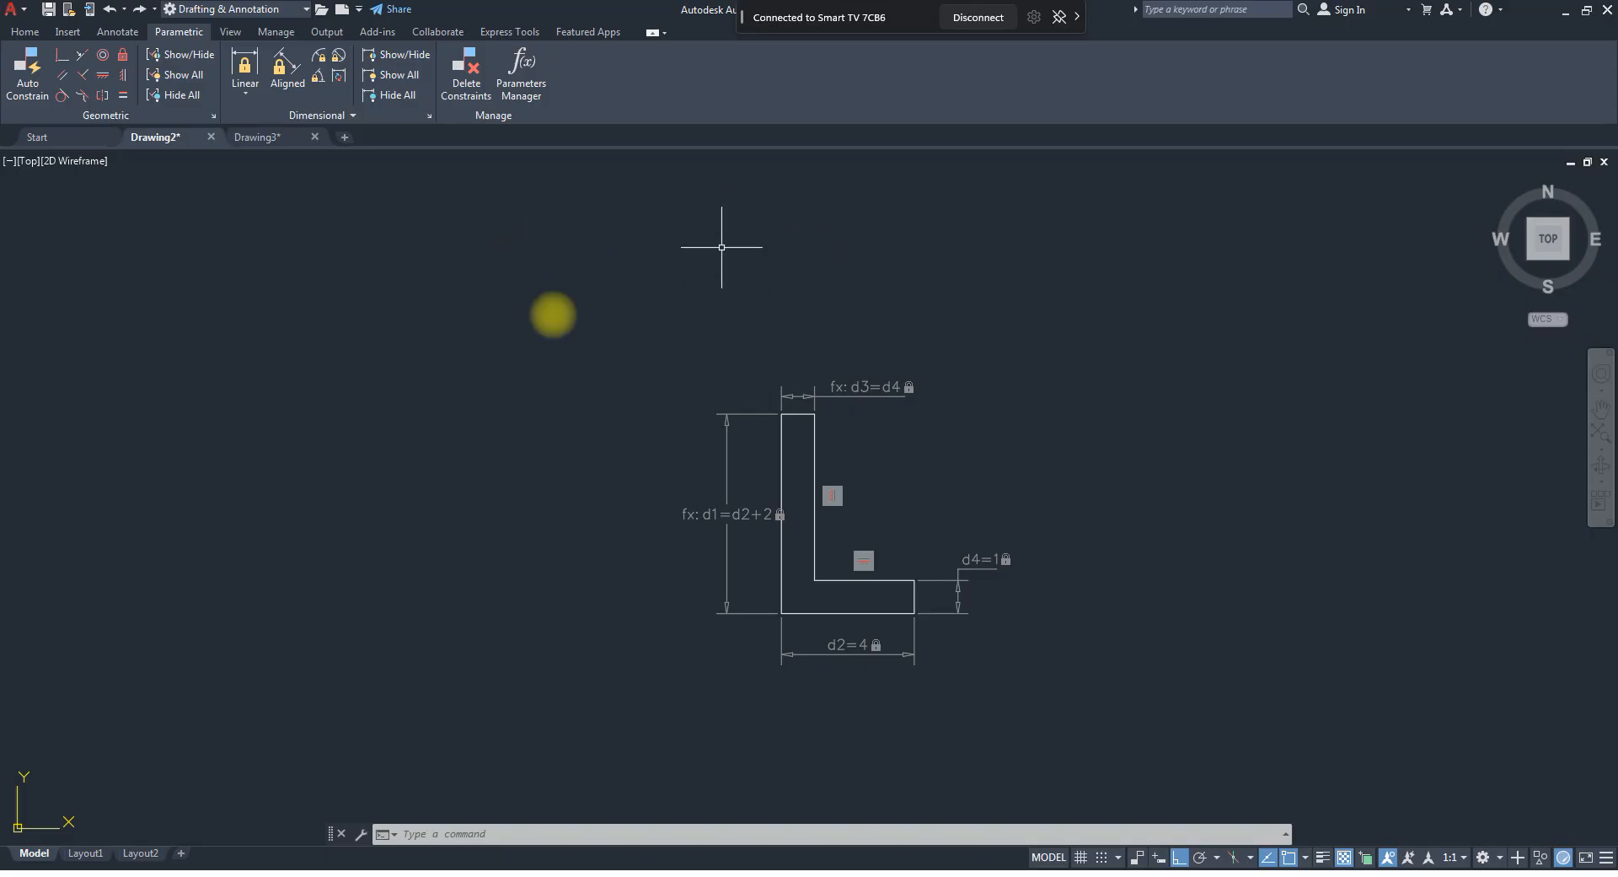
Display the Tool Palettes, with the drawing showing empty space beside the dimensioned L-shaped profile.
scroll(741, 312, down, 4)
mouse_move(828, 392)
middle_down()
mouse_move(957, 463)
mouse_move(1076, 487)
middle_up()
scroll(1074, 509, down, 10)
scroll(1054, 504, up, 8)
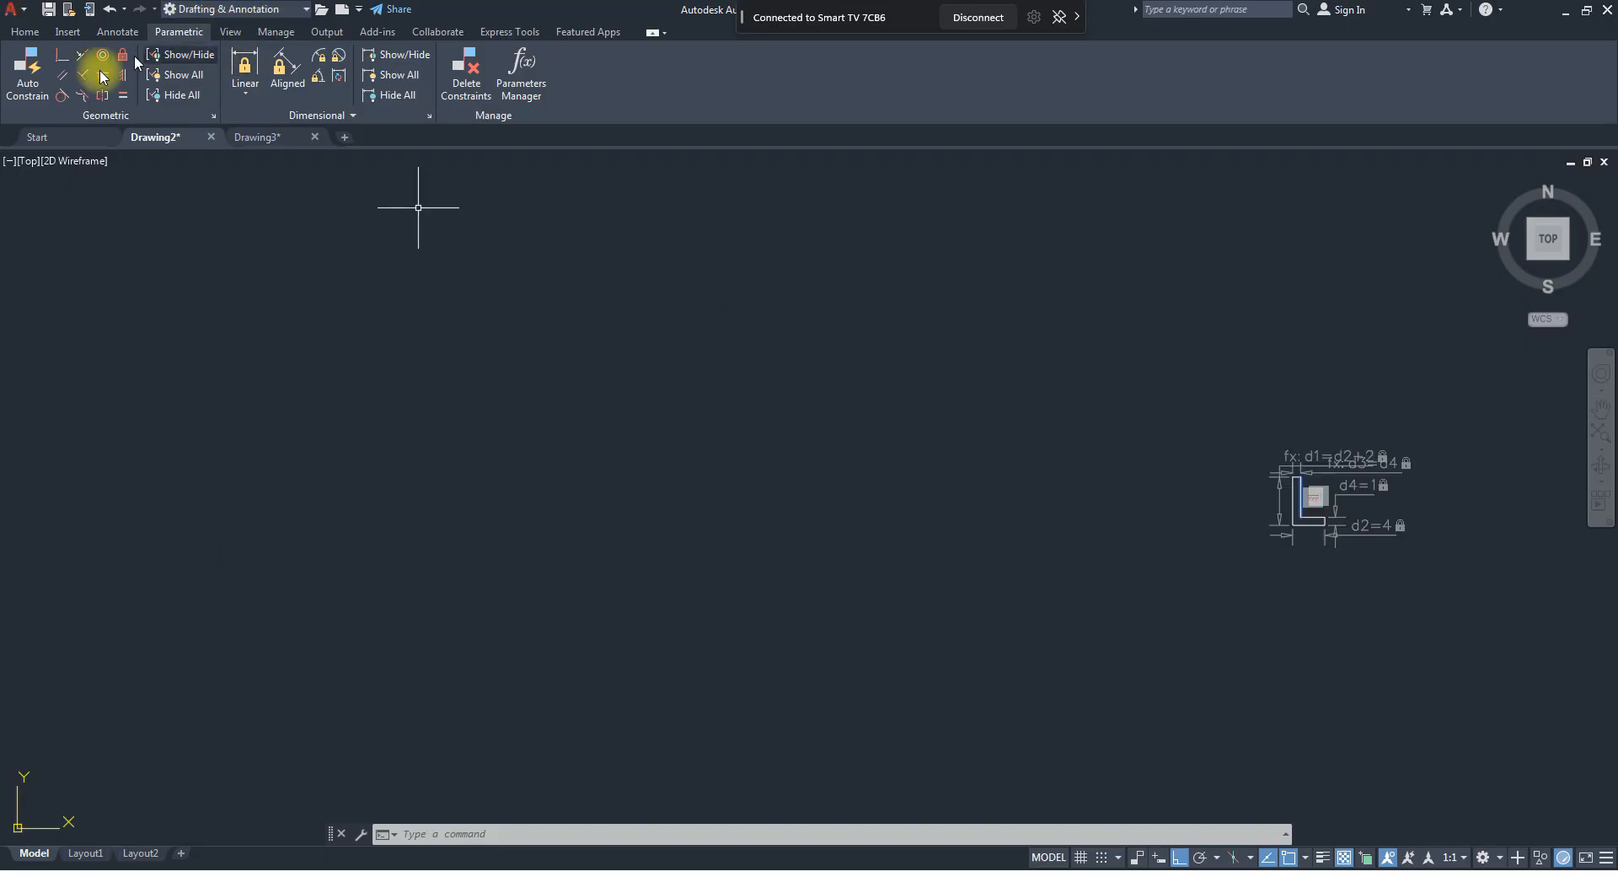
click(68, 34)
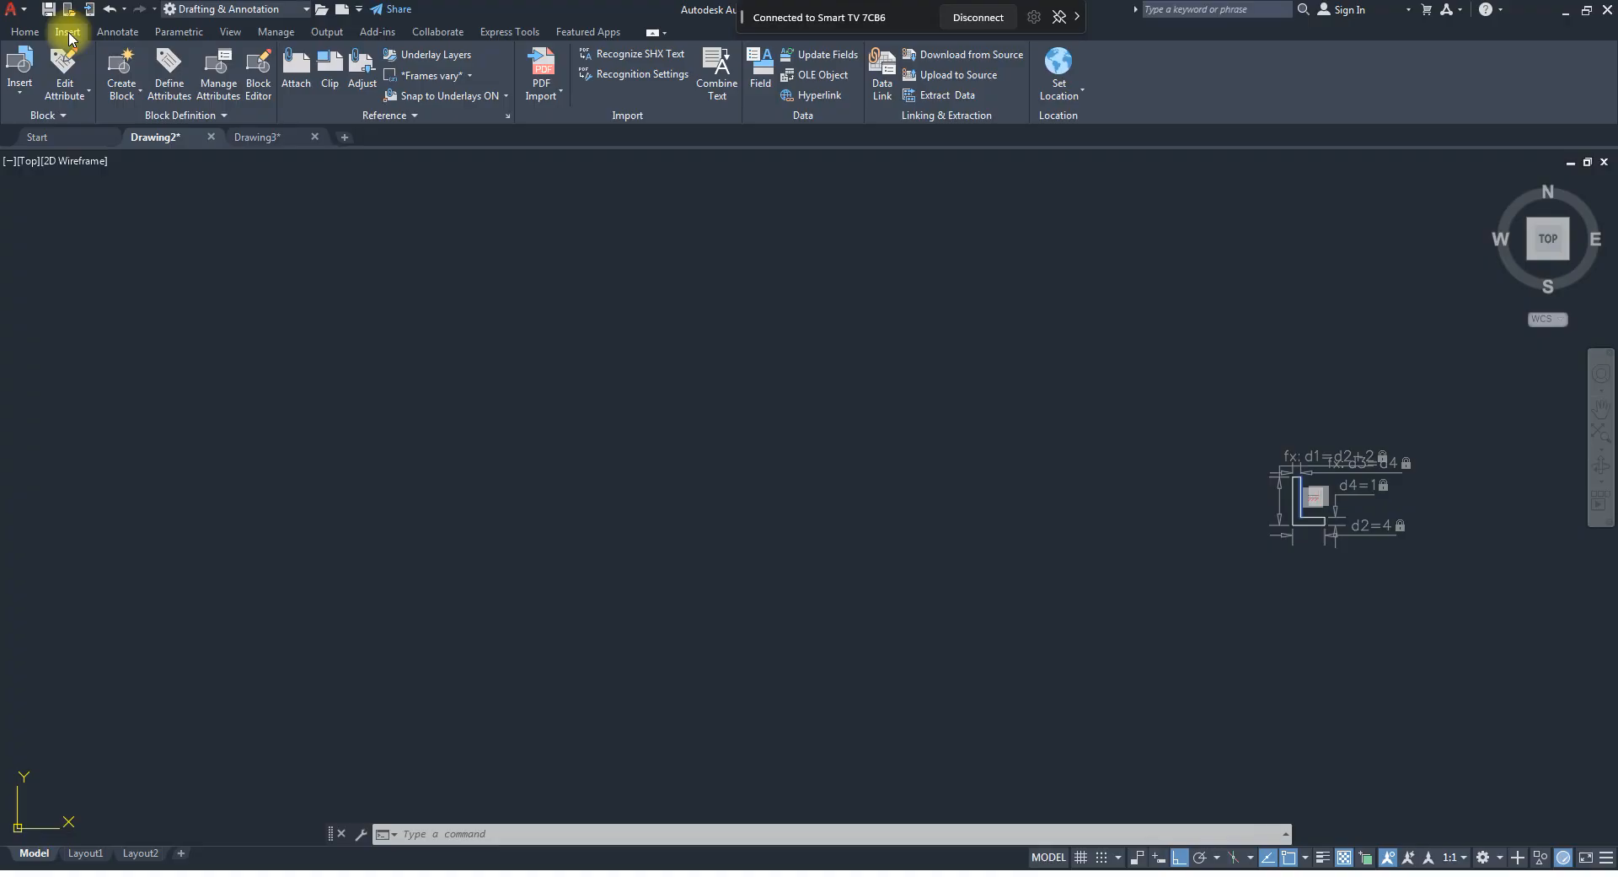
click(231, 34)
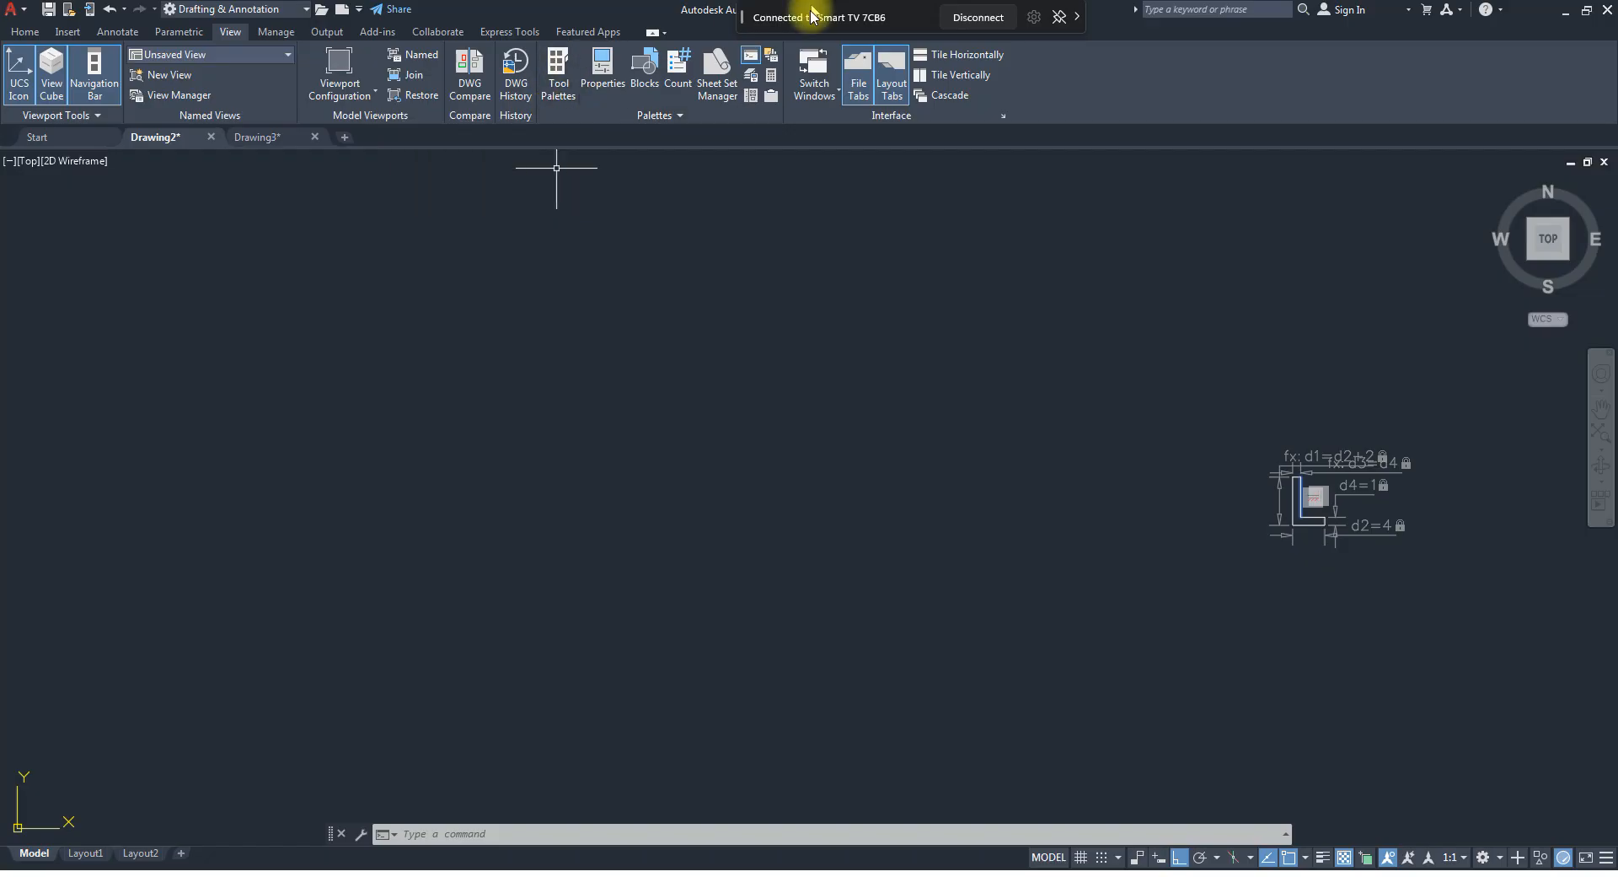
click(573, 82)
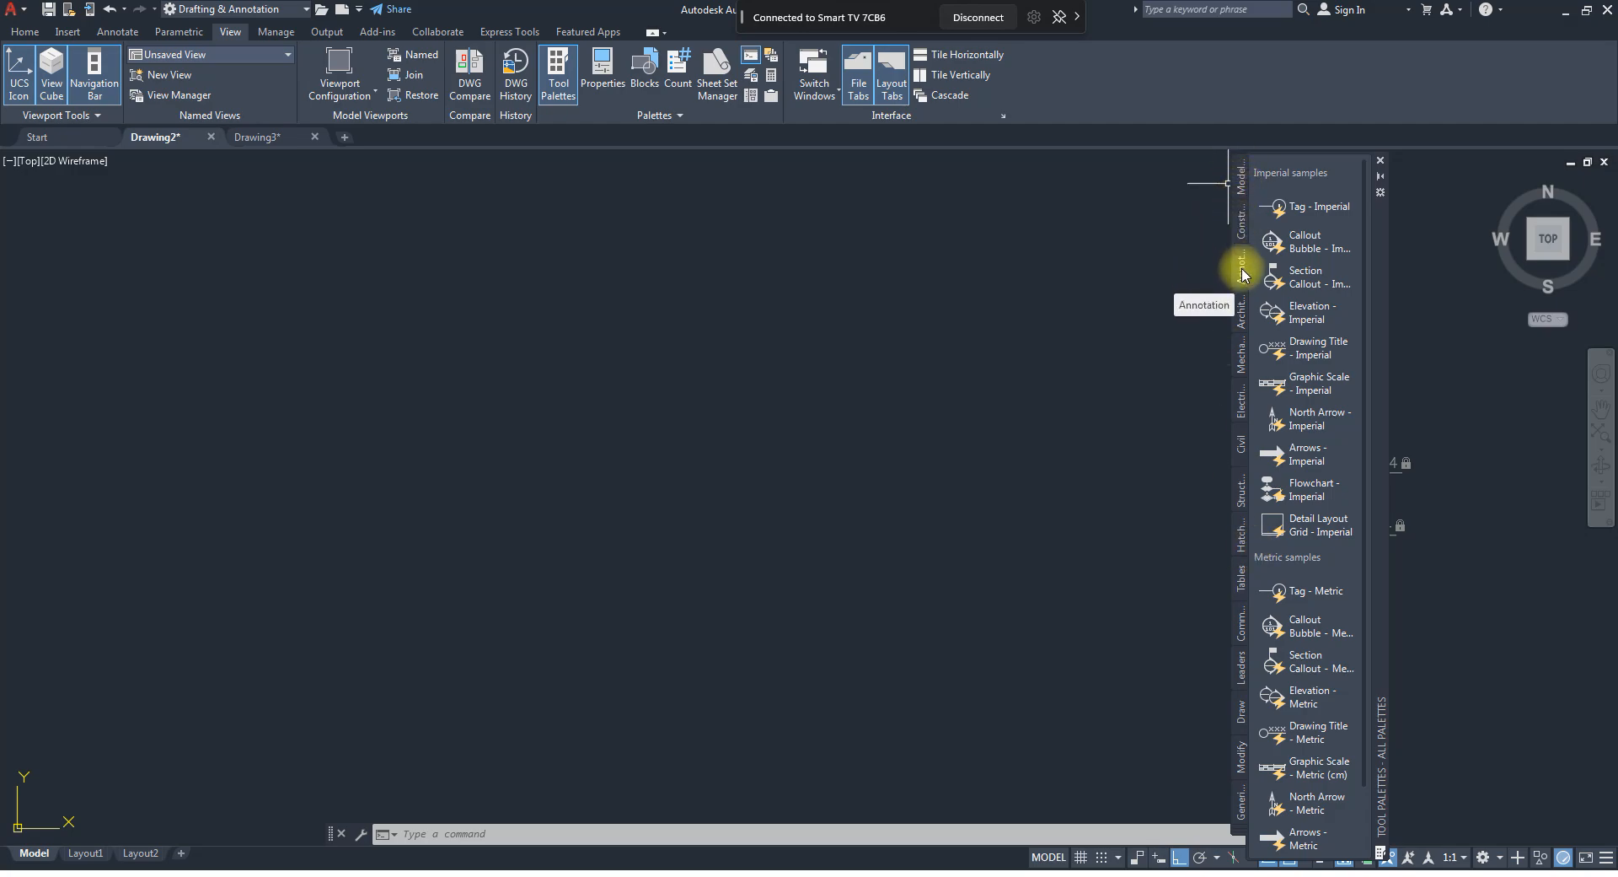
Insert the Door - Metric block from the Architectural metric samples into the empty drawing area.
click(1239, 177)
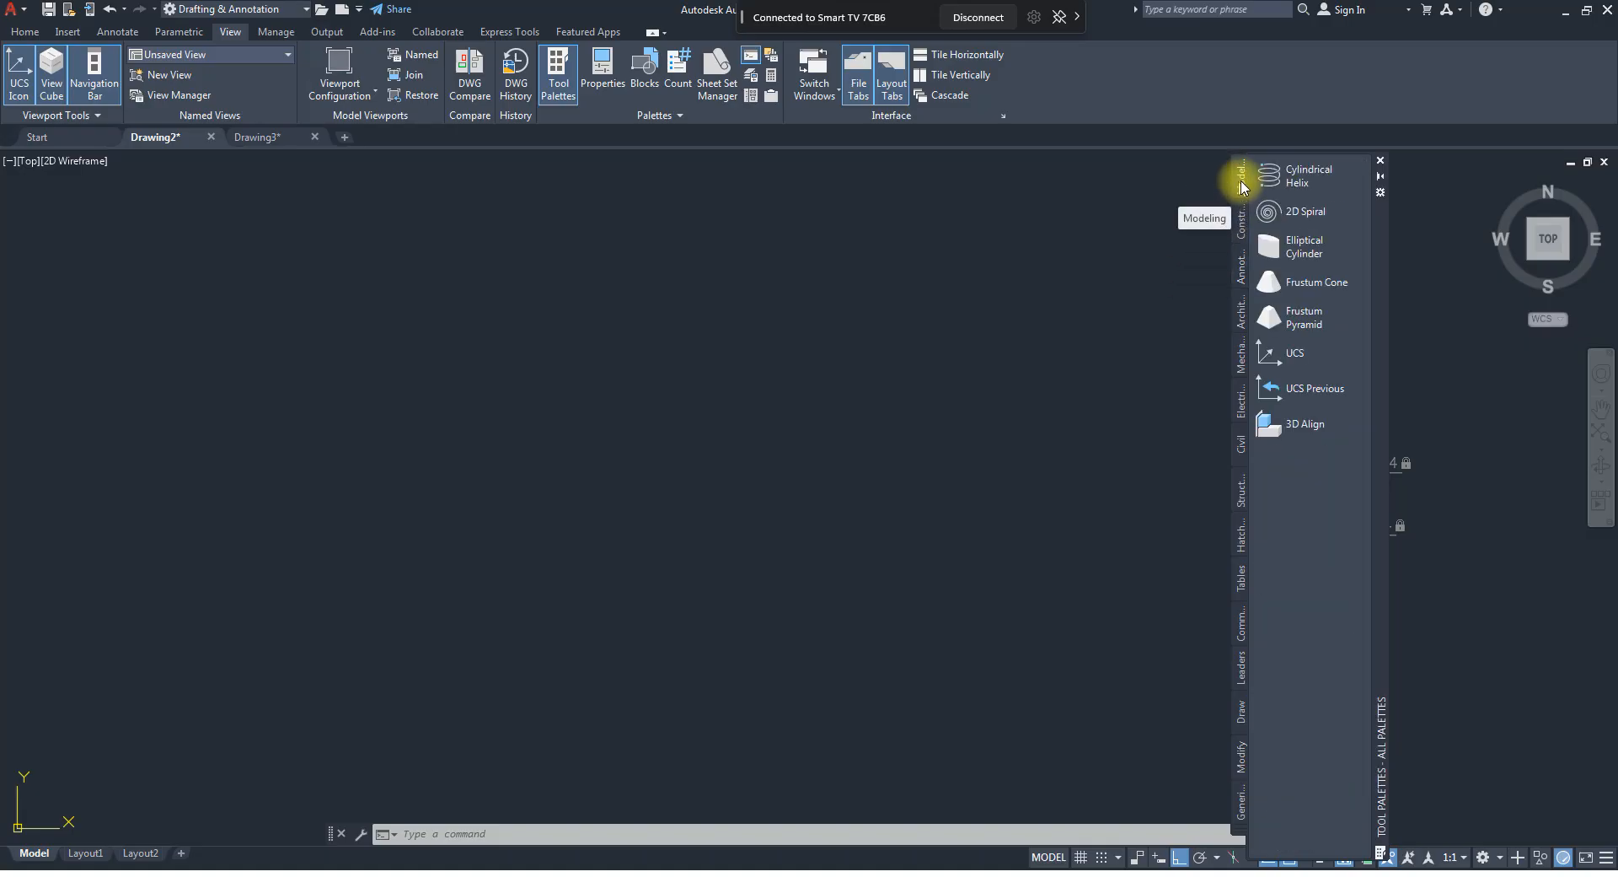
click(1240, 219)
click(1240, 265)
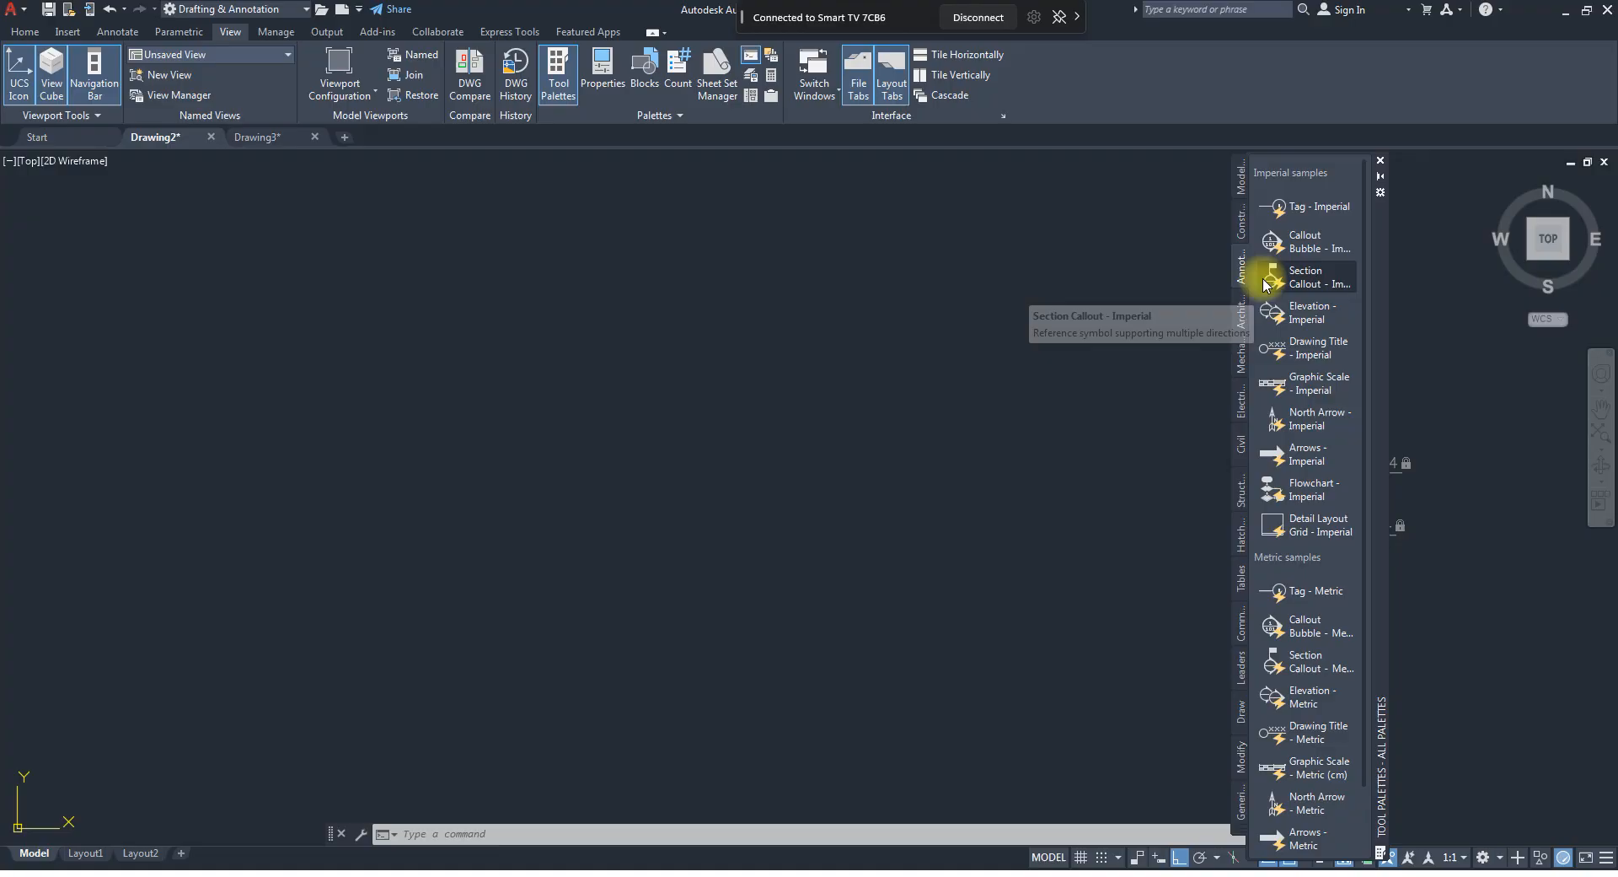
click(1241, 319)
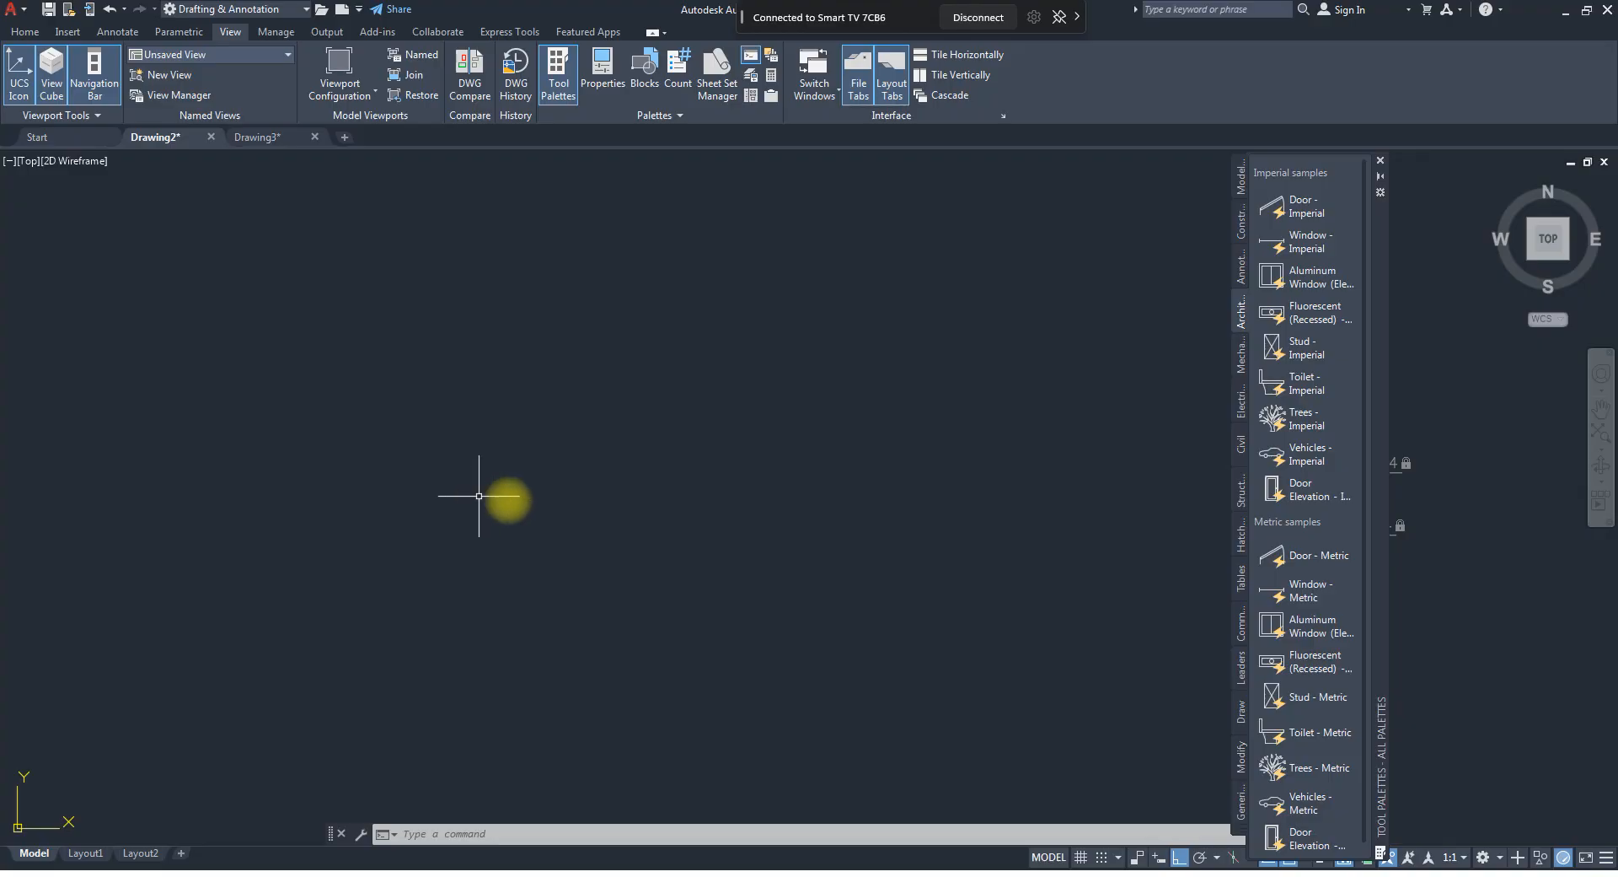
scroll(1306, 421, down, 1)
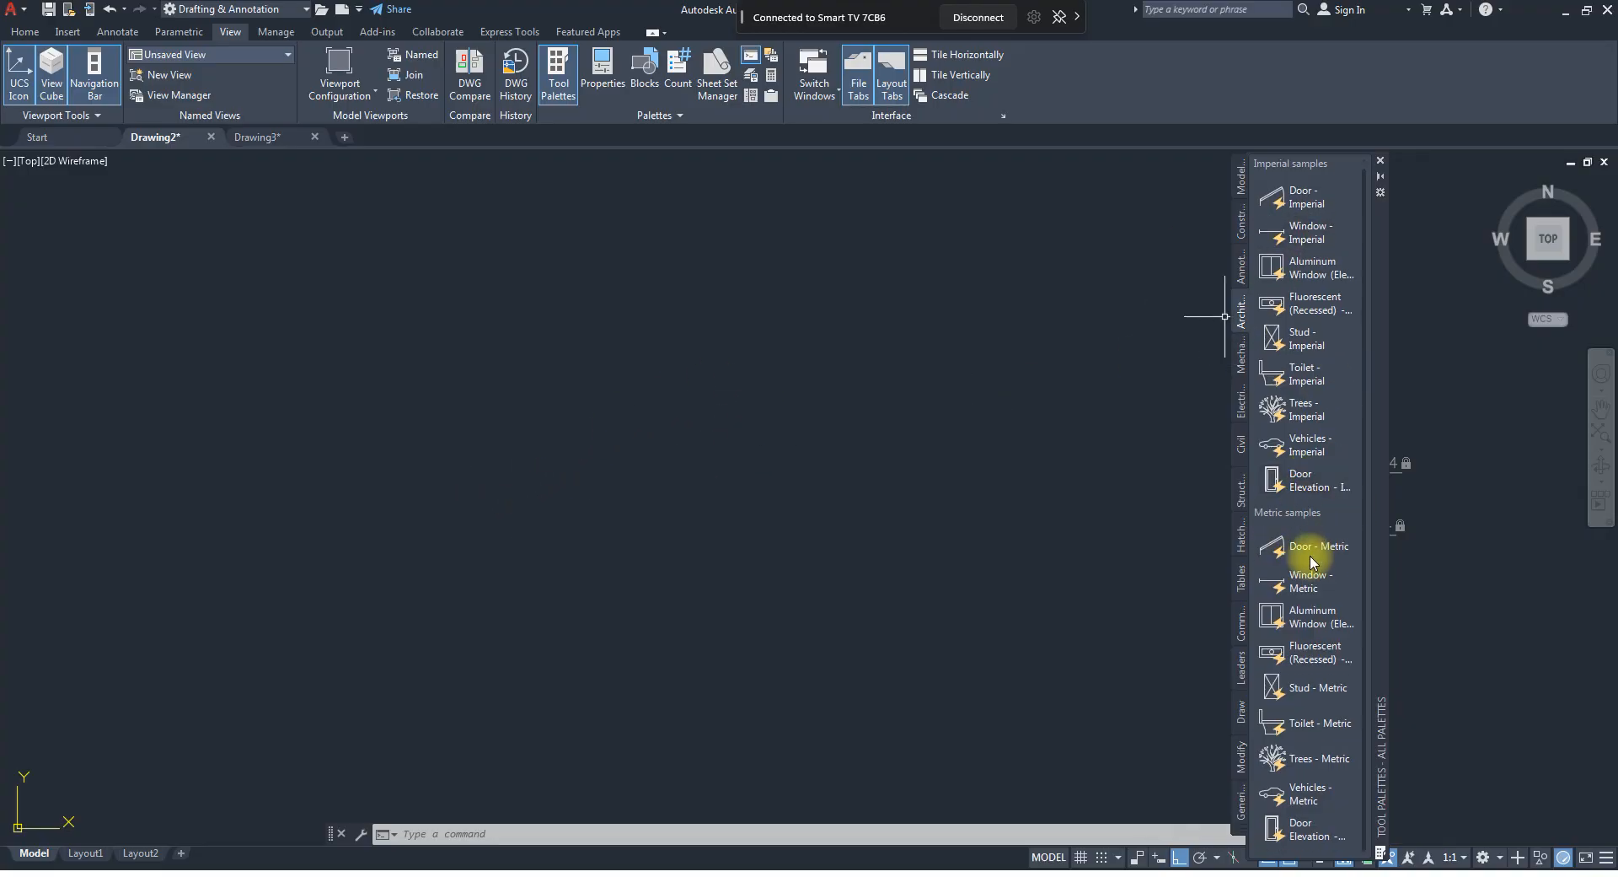
mouse_move(1321, 552)
mouse_down()
mouse_move(758, 447)
mouse_move(382, 411)
mouse_move(456, 442)
mouse_move(290, 421)
mouse_move(404, 393)
mouse_move(372, 379)
mouse_move(322, 394)
mouse_move(336, 484)
mouse_move(294, 425)
mouse_move(495, 534)
mouse_move(499, 430)
mouse_move(593, 573)
mouse_move(1318, 543)
mouse_move(888, 494)
mouse_move(498, 496)
mouse_up()
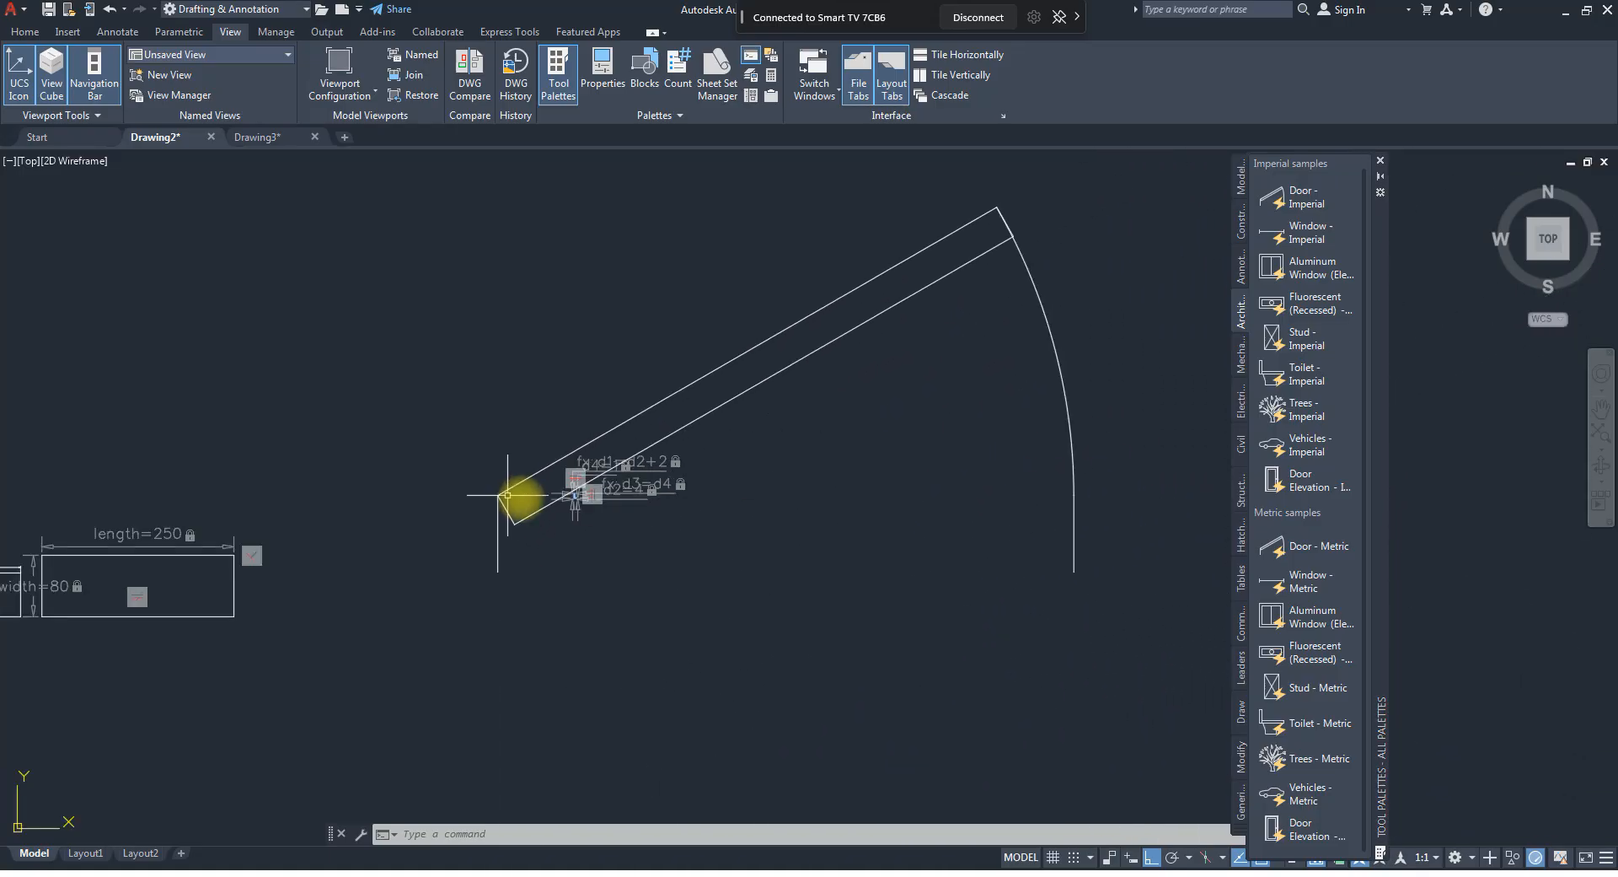
Move the door block horizontally by its insertion point, clear of the dimensioned L-shaped profile.
click(501, 497)
click(498, 495)
click(867, 489)
scroll(666, 486, down, 4)
scroll(613, 477, up, 4)
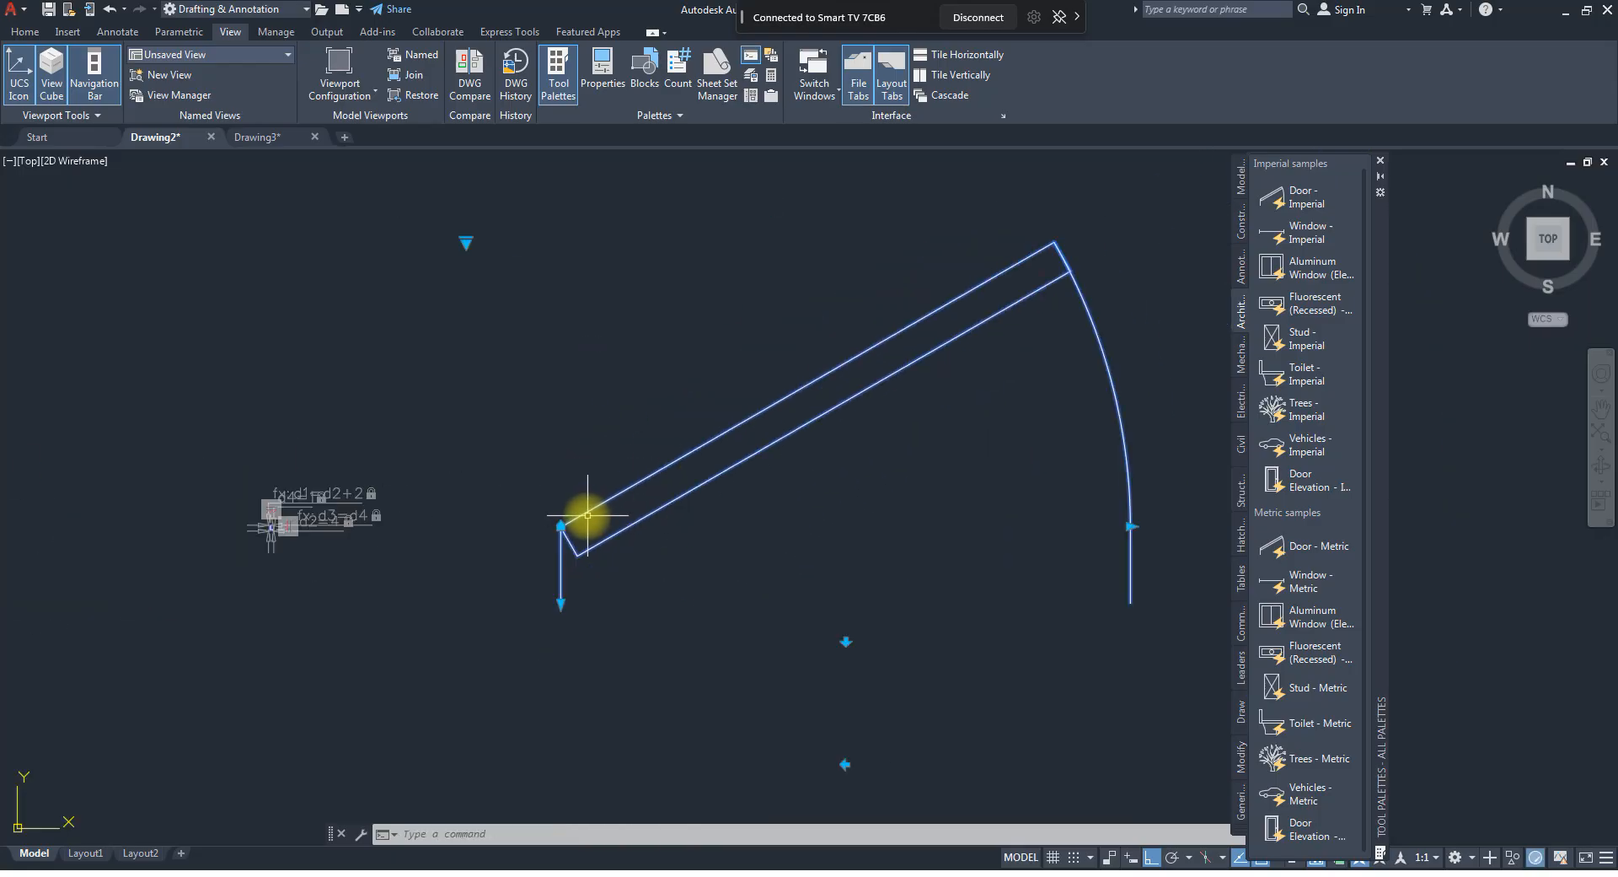
Turn Ortho off and move the door block diagonally by its insertion point, farther away from the existing objects.
scroll(575, 512, down, 2)
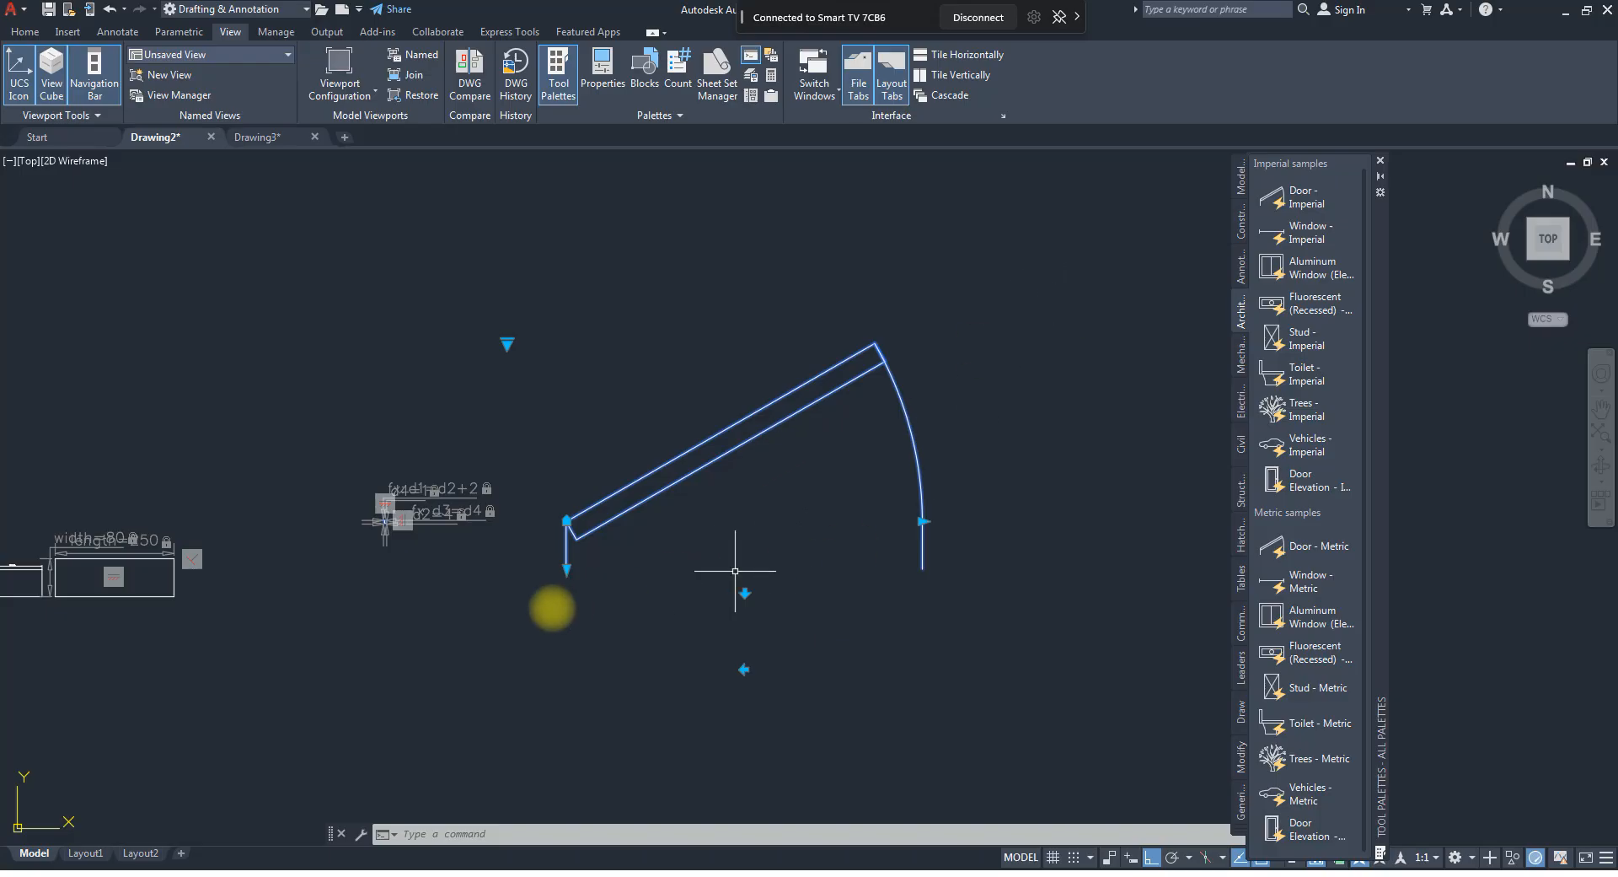
click(570, 515)
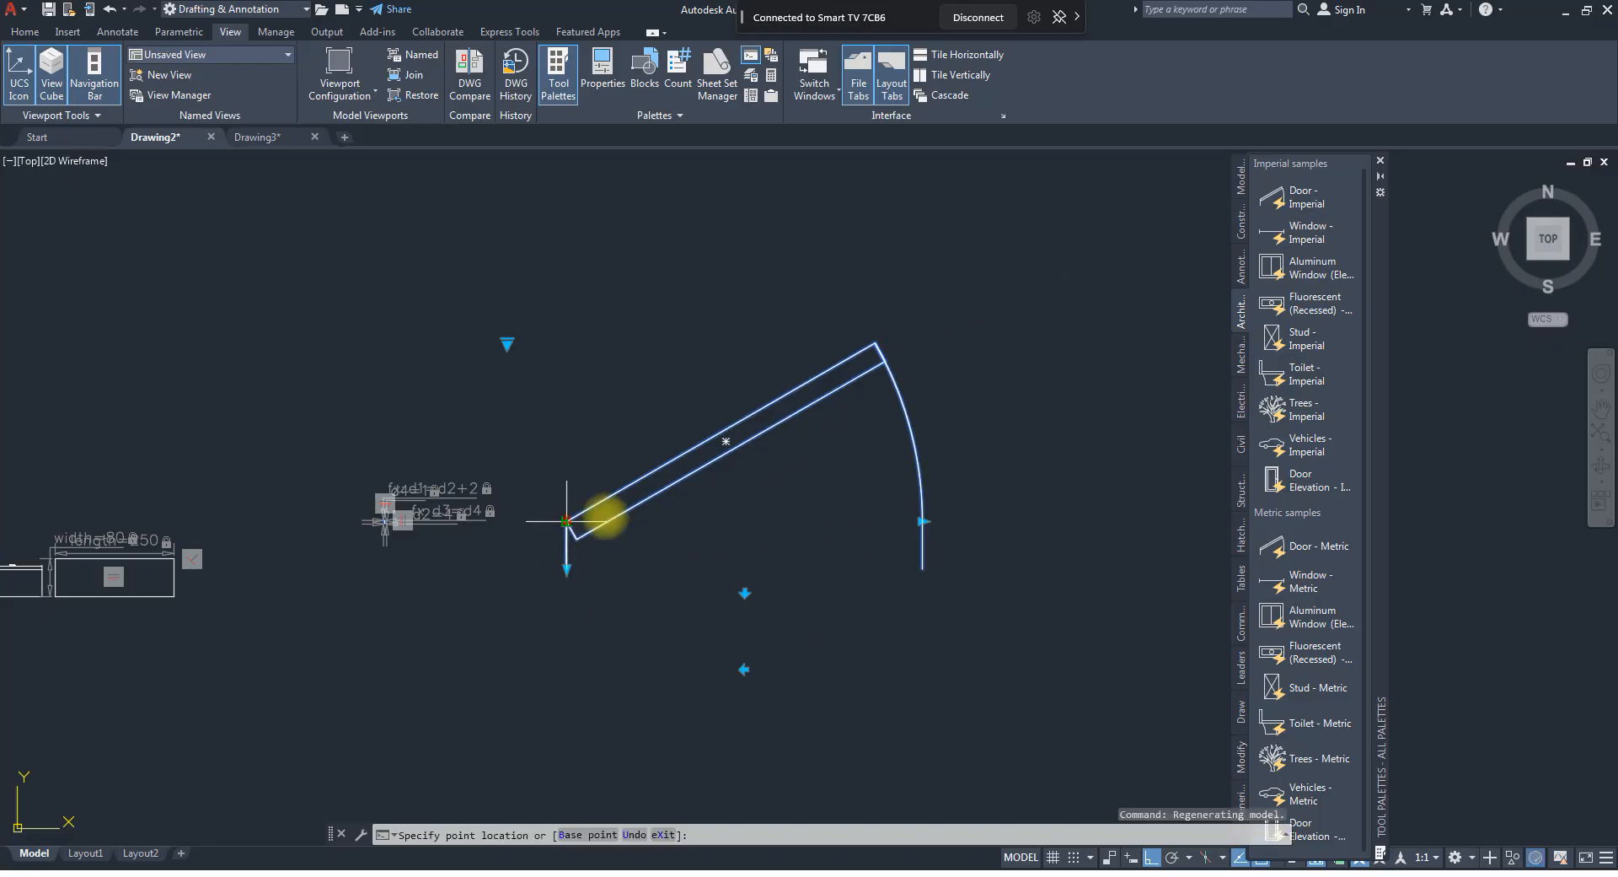
click(1152, 856)
scroll(364, 494, down, 2)
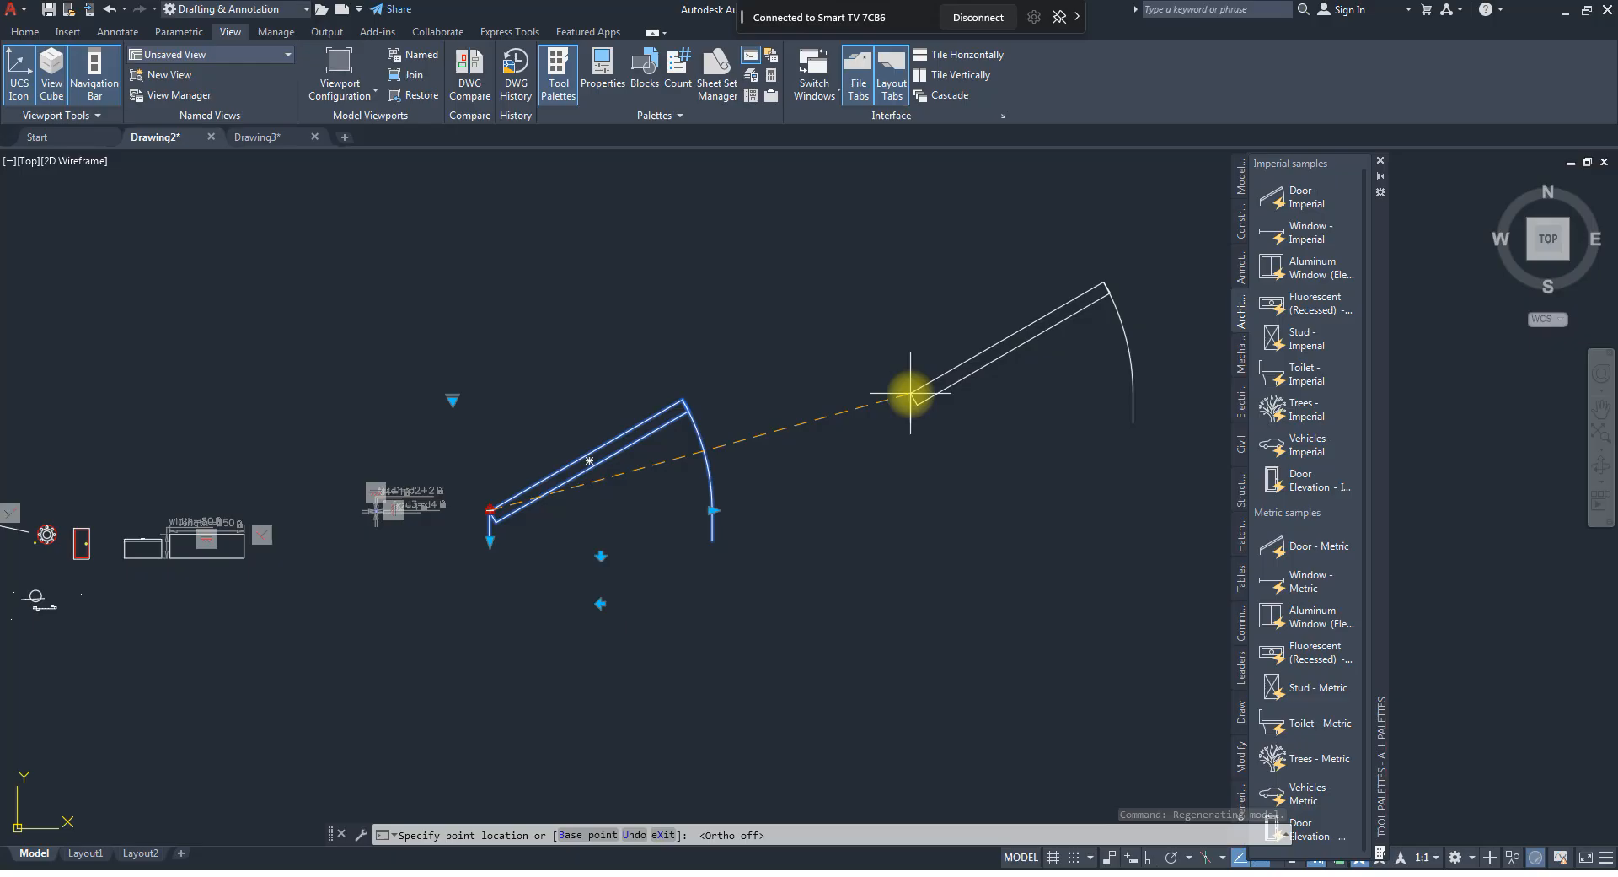
click(910, 392)
Try a wider and a narrower door opening with the block's width control, and settle on an intermediate width.
scroll(843, 432, down, 2)
scroll(873, 427, up, 4)
scroll(899, 419, down, 4)
scroll(926, 415, up, 2)
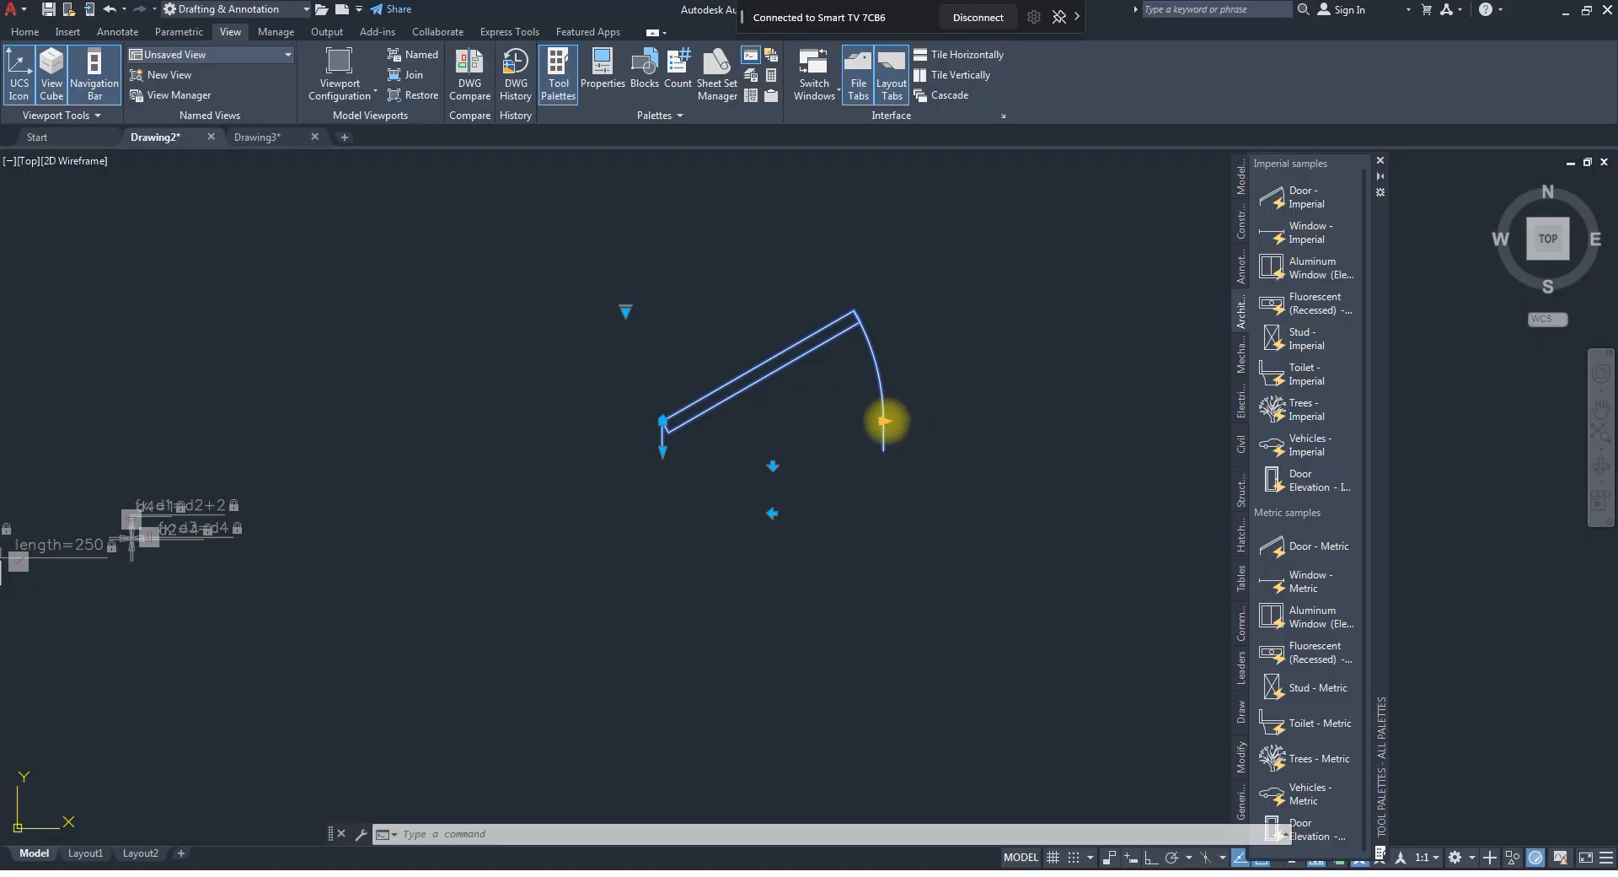
click(885, 420)
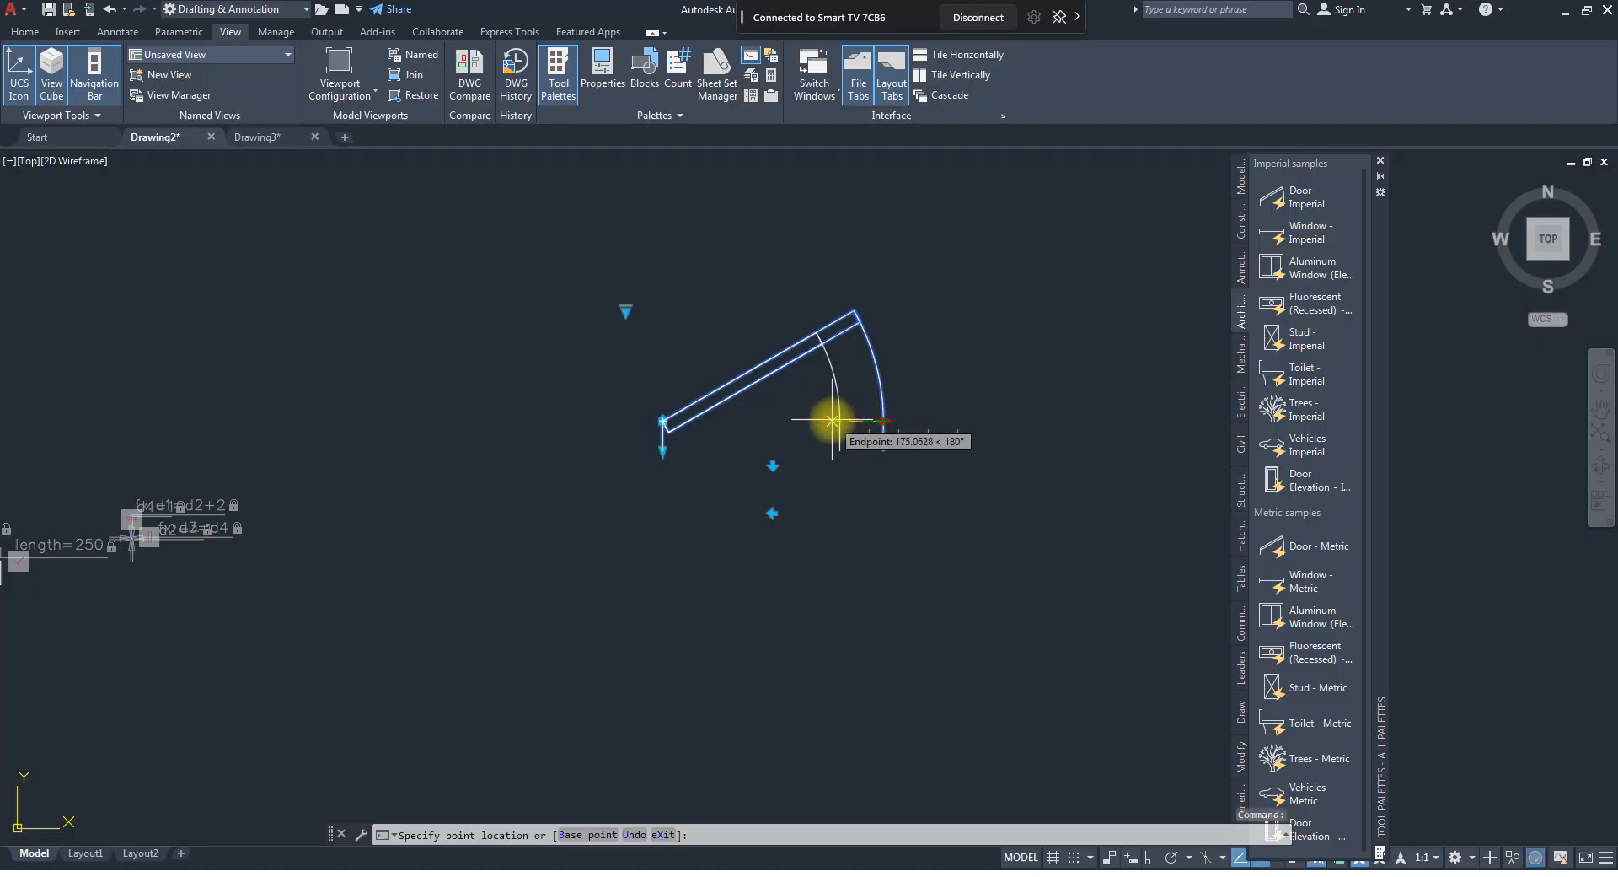
click(1120, 413)
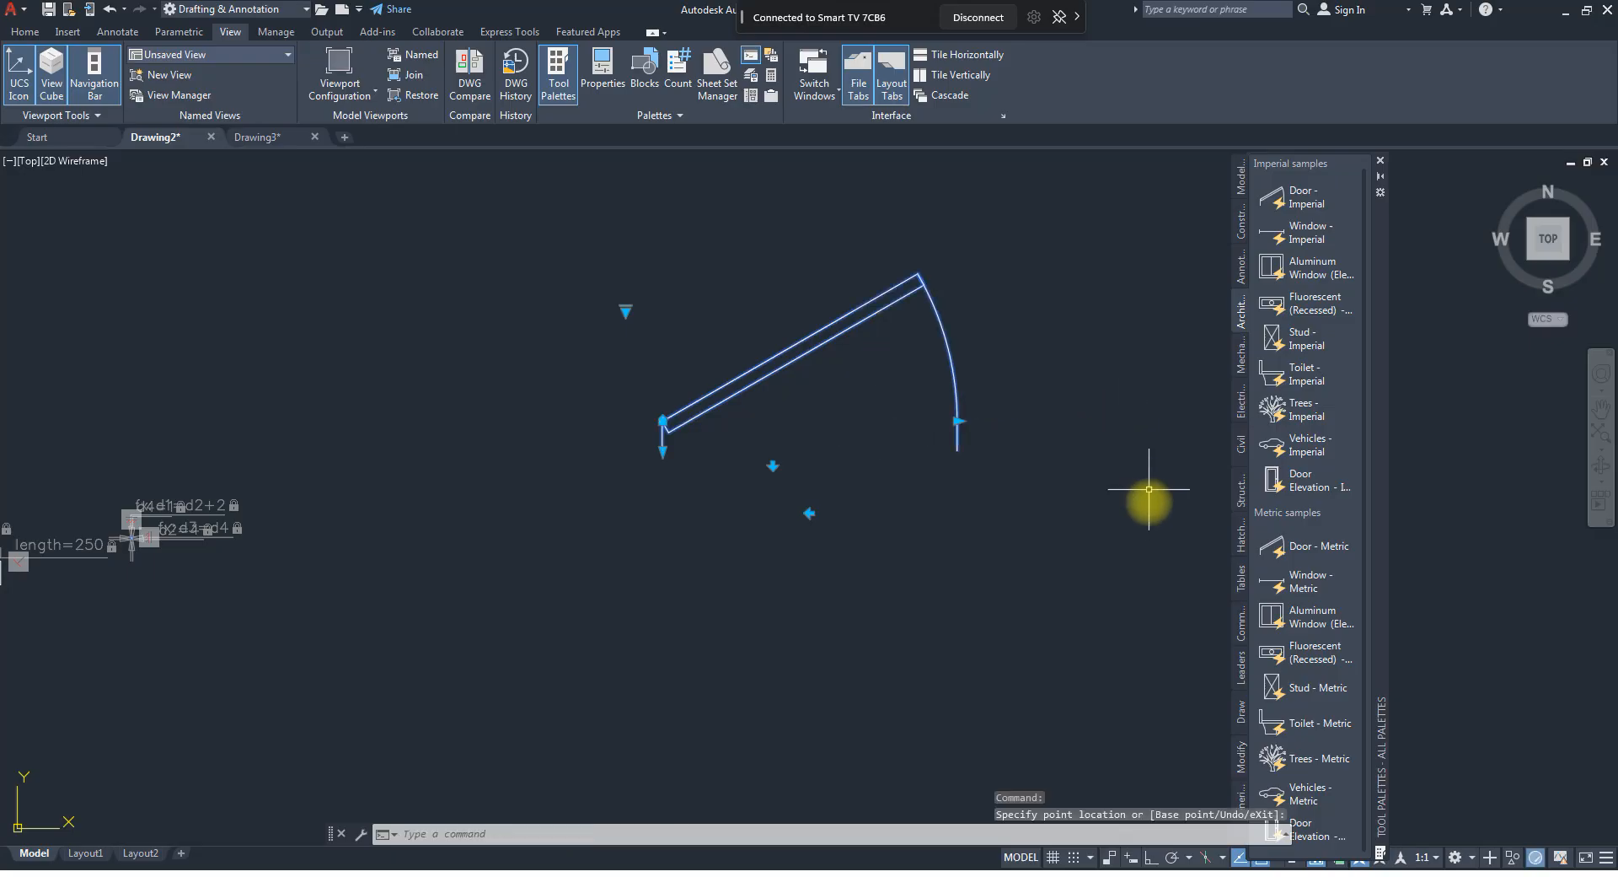
click(958, 423)
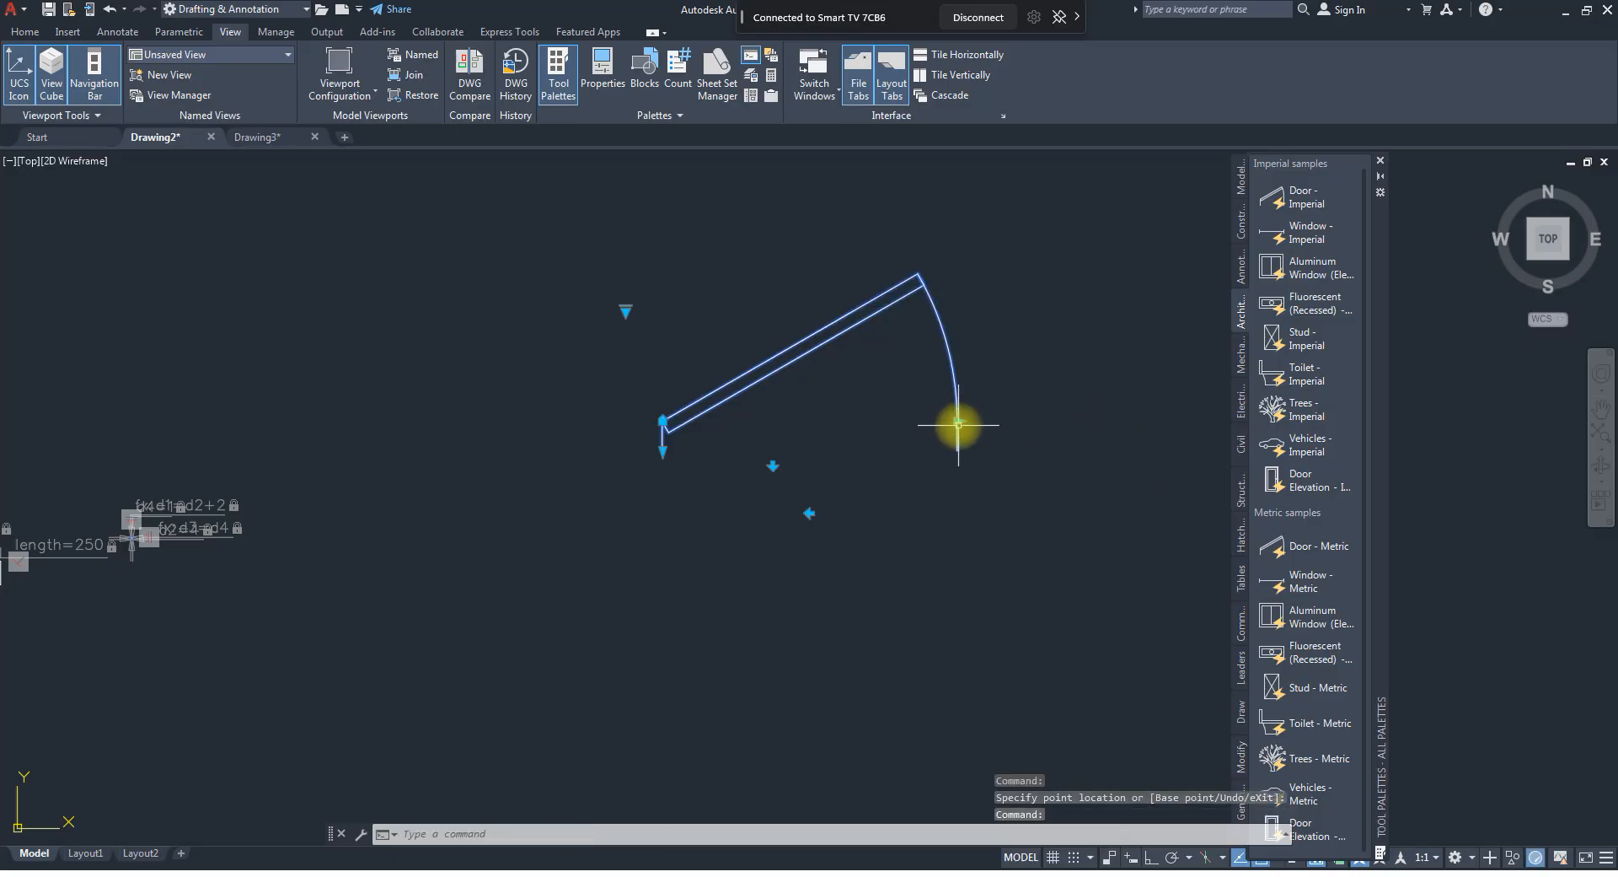
click(958, 420)
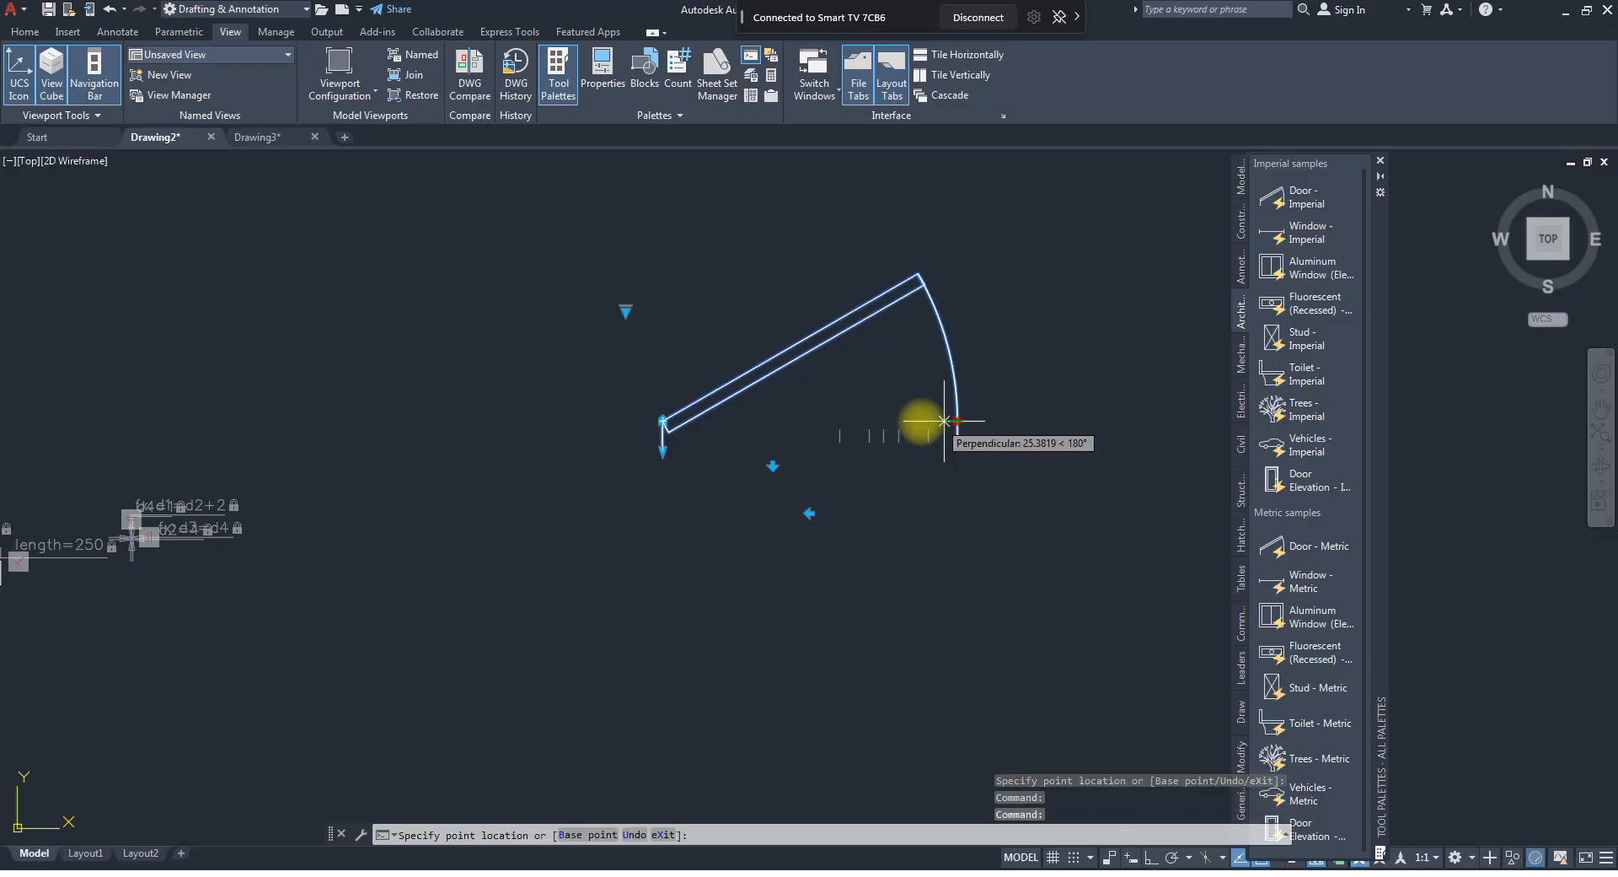
click(840, 422)
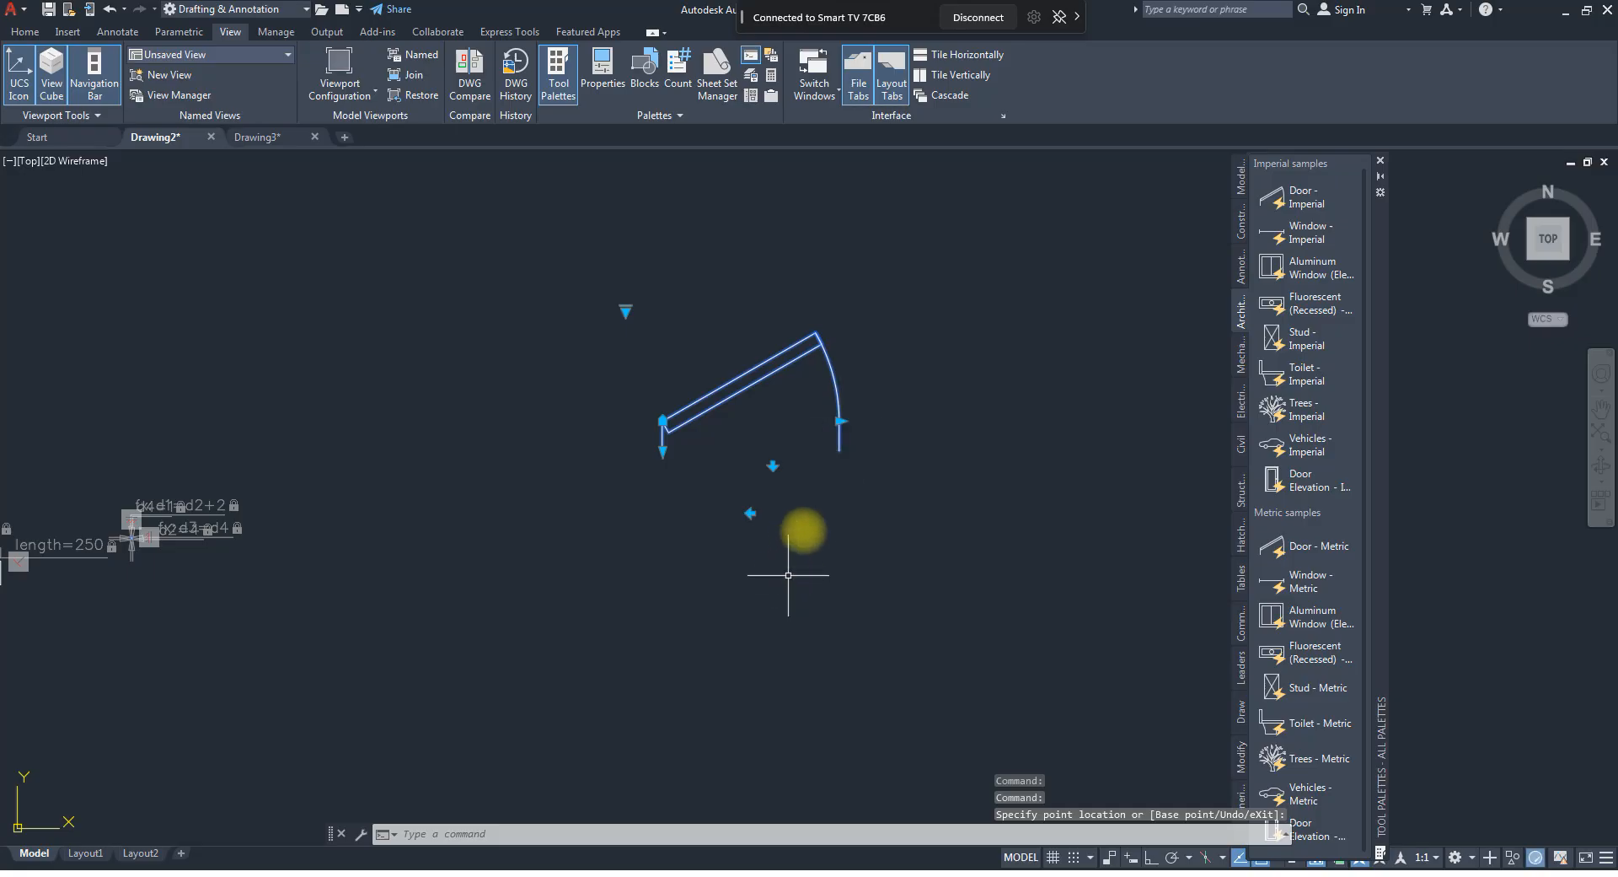
click(844, 422)
click(899, 421)
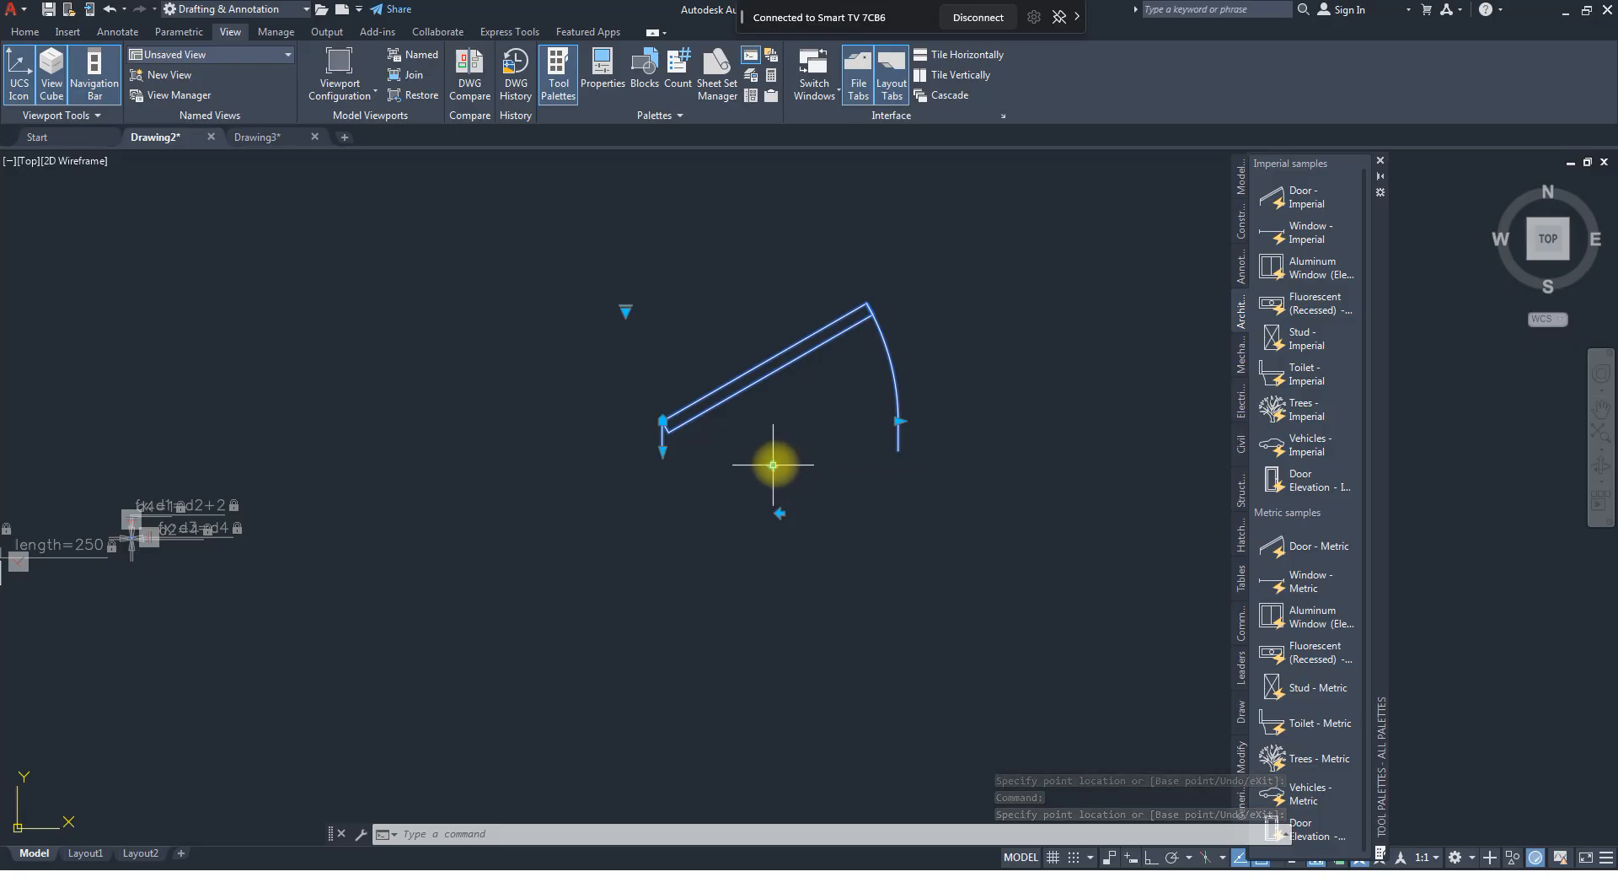
Flip the door to the other side of the wall and back, and flip its hinge side twice.
click(773, 465)
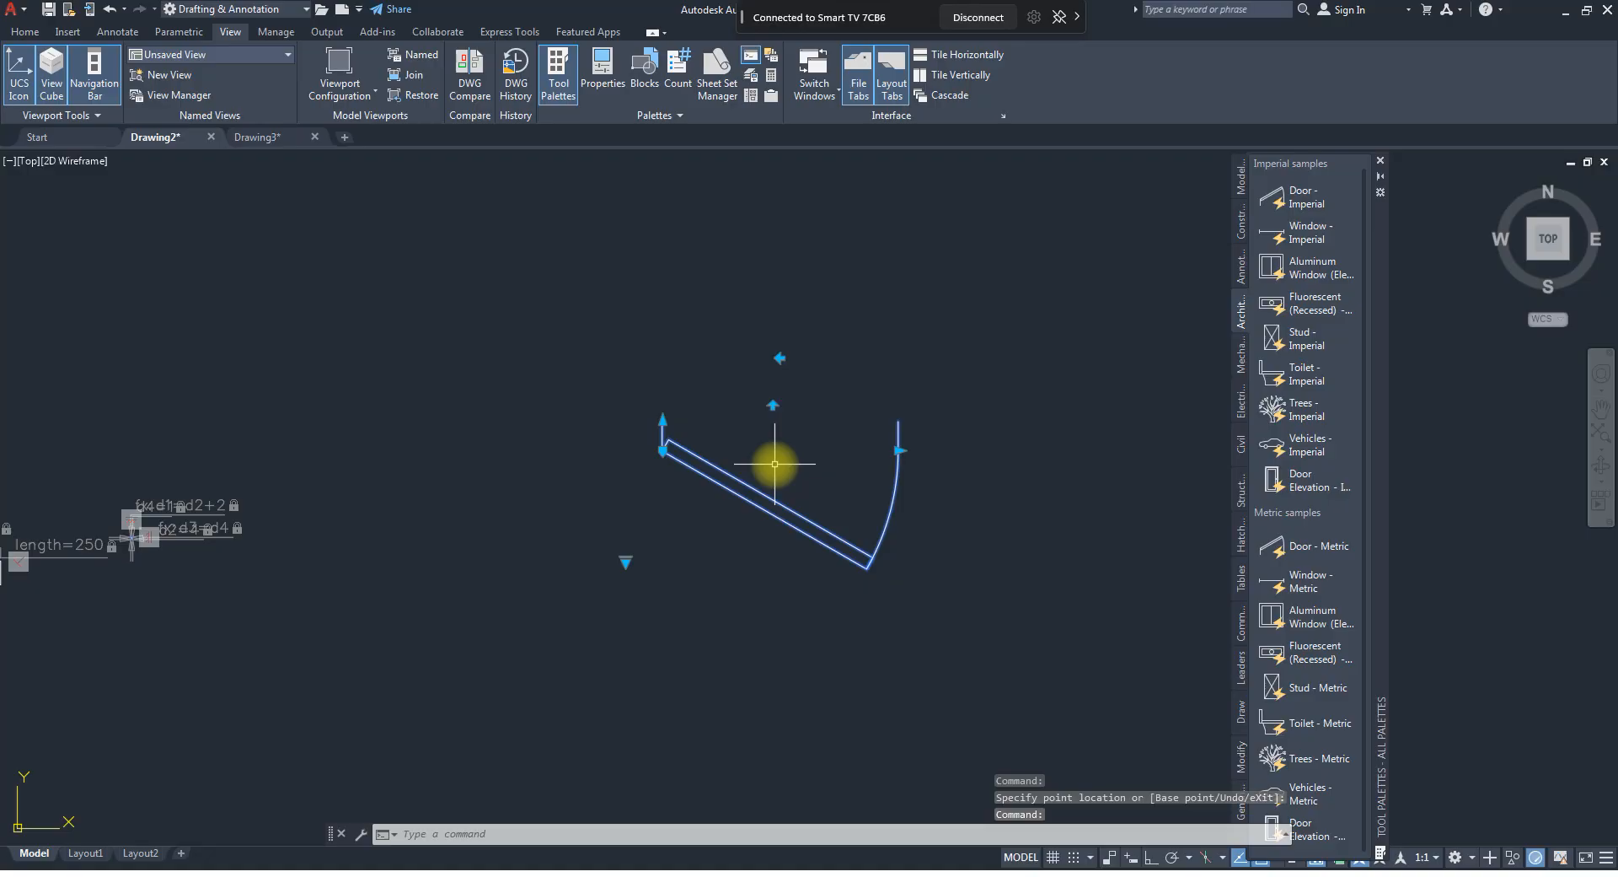
click(773, 406)
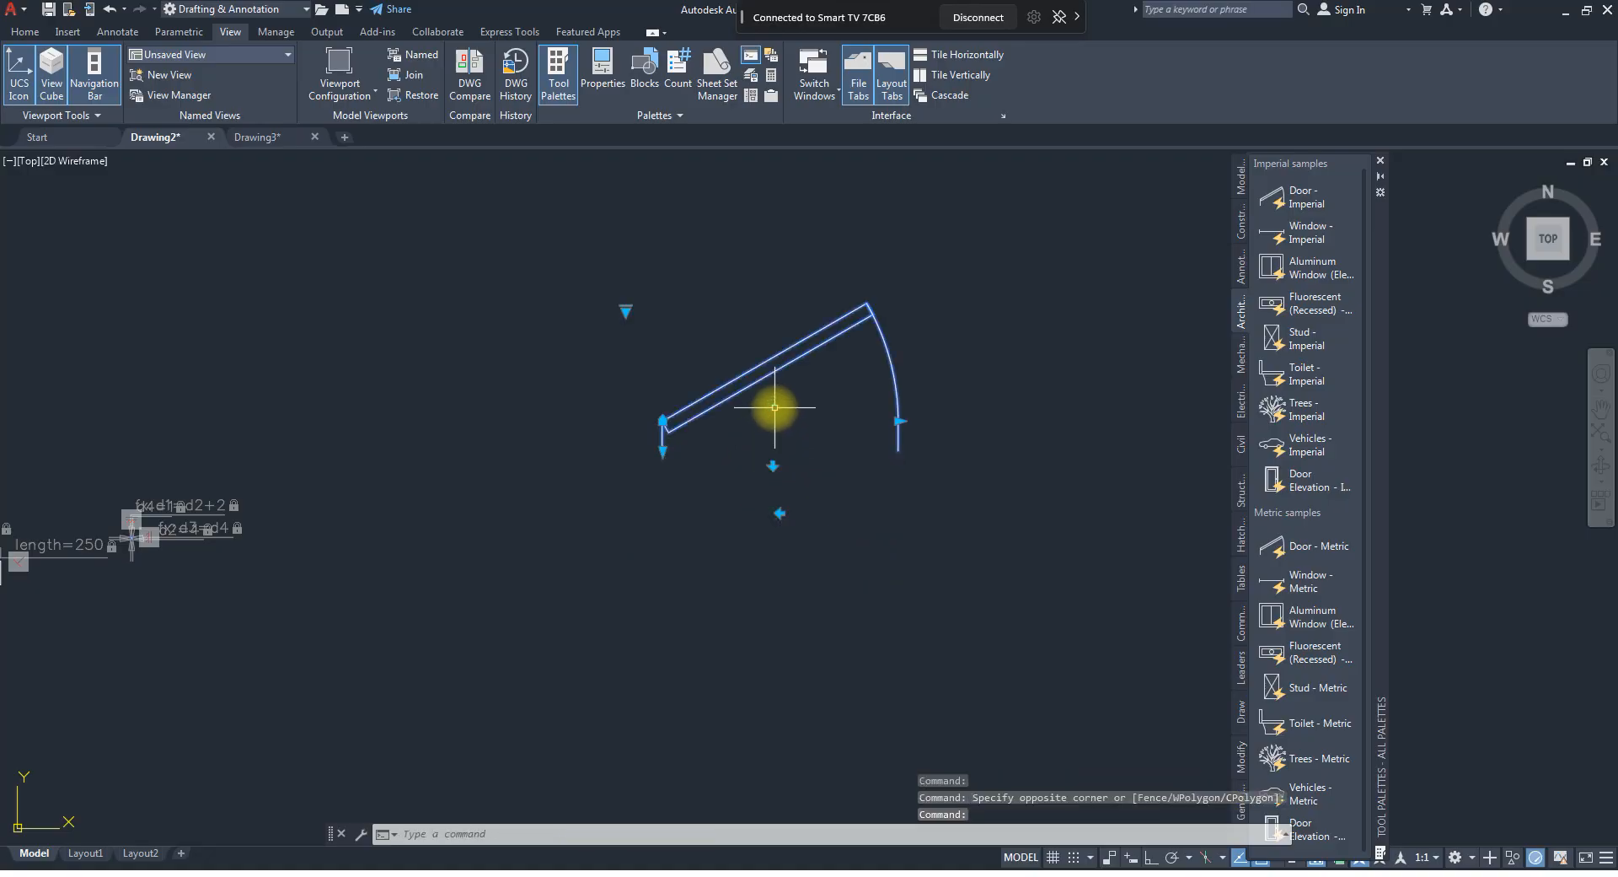
click(781, 512)
click(781, 512)
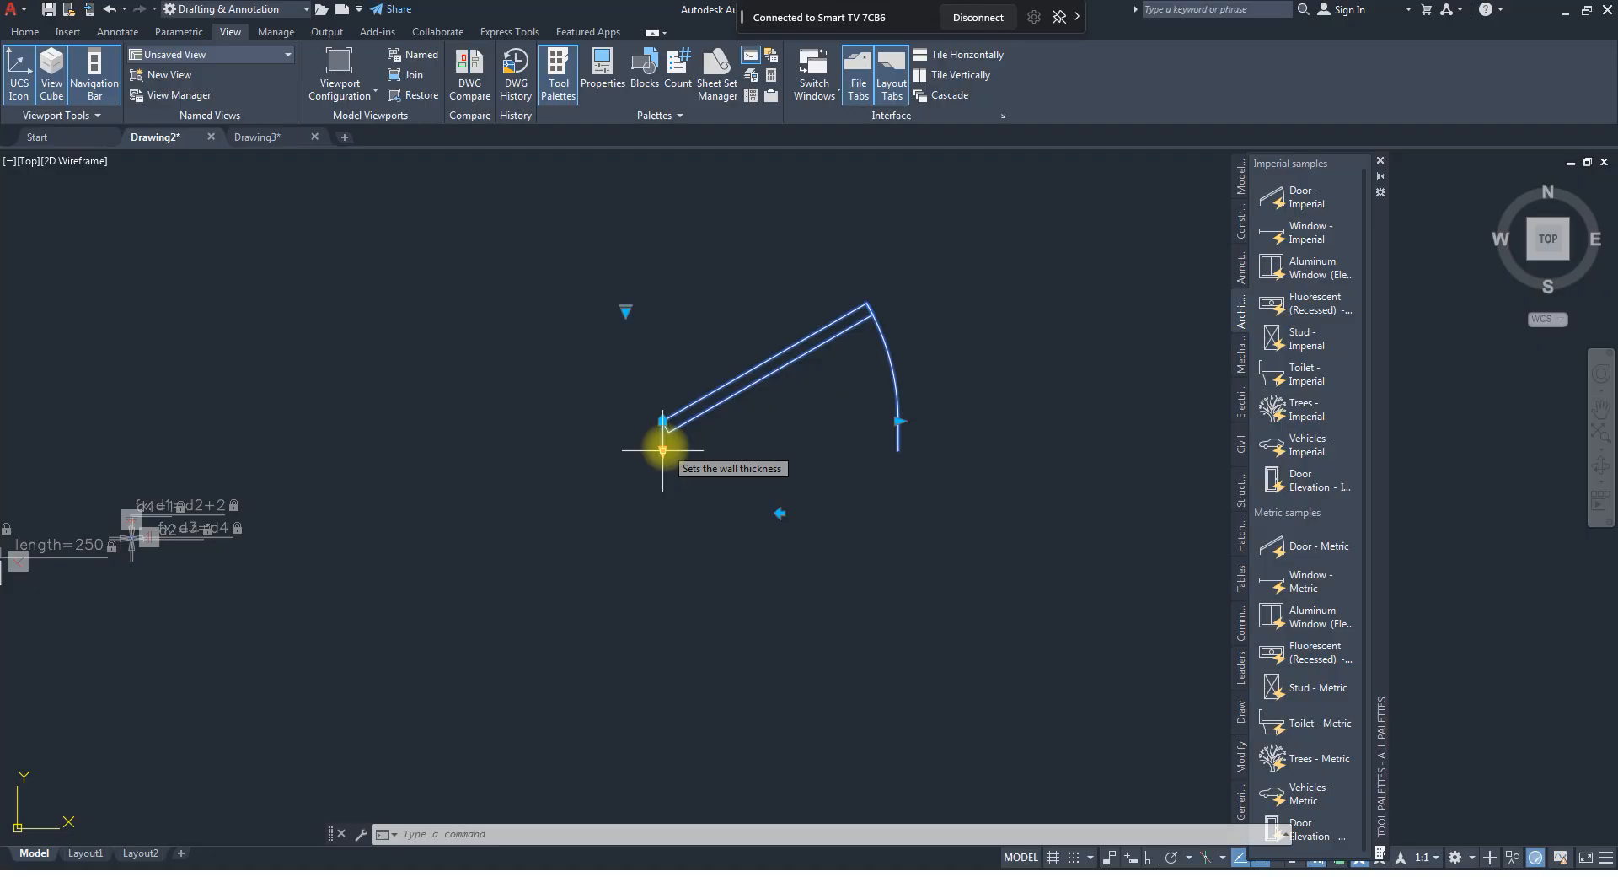
Increase the door block's wall thickness and return it to the short wall lines.
click(662, 449)
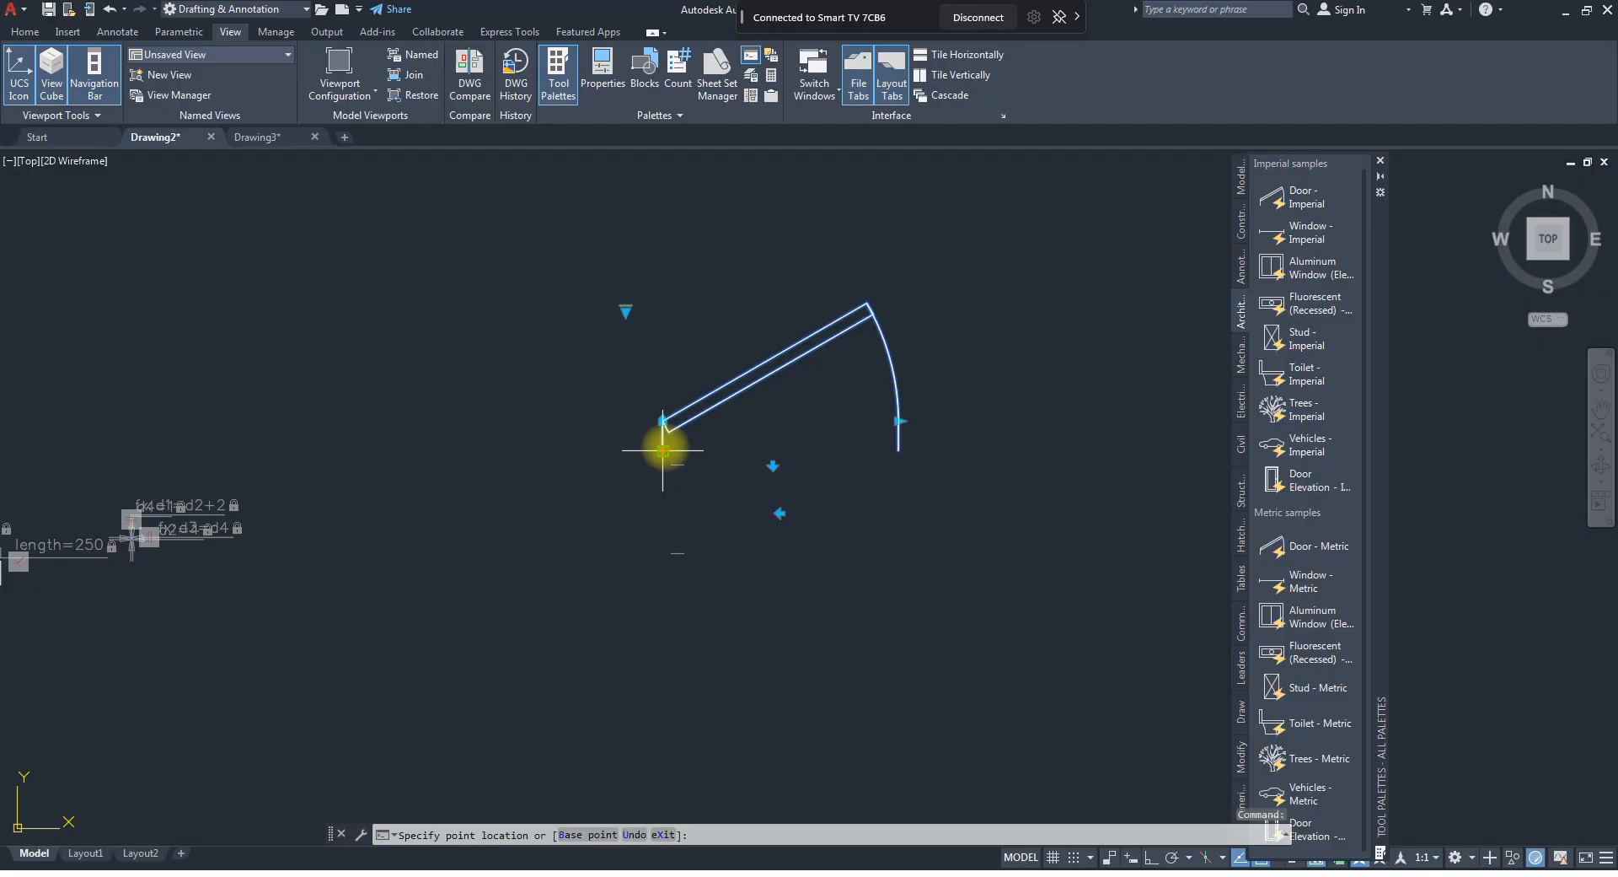
click(646, 573)
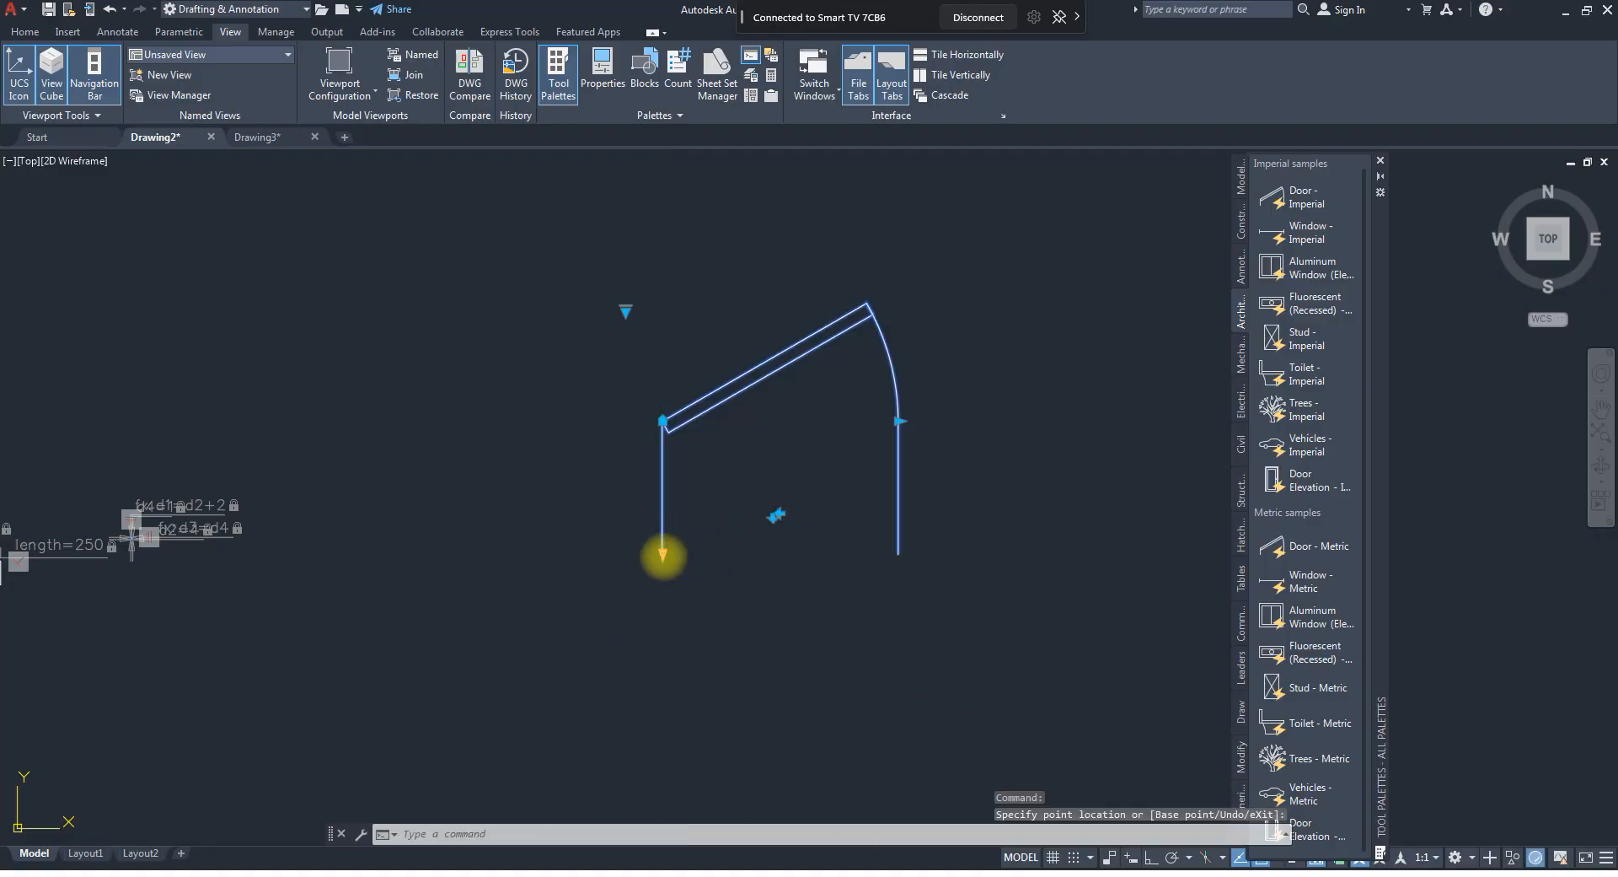
click(662, 555)
click(662, 444)
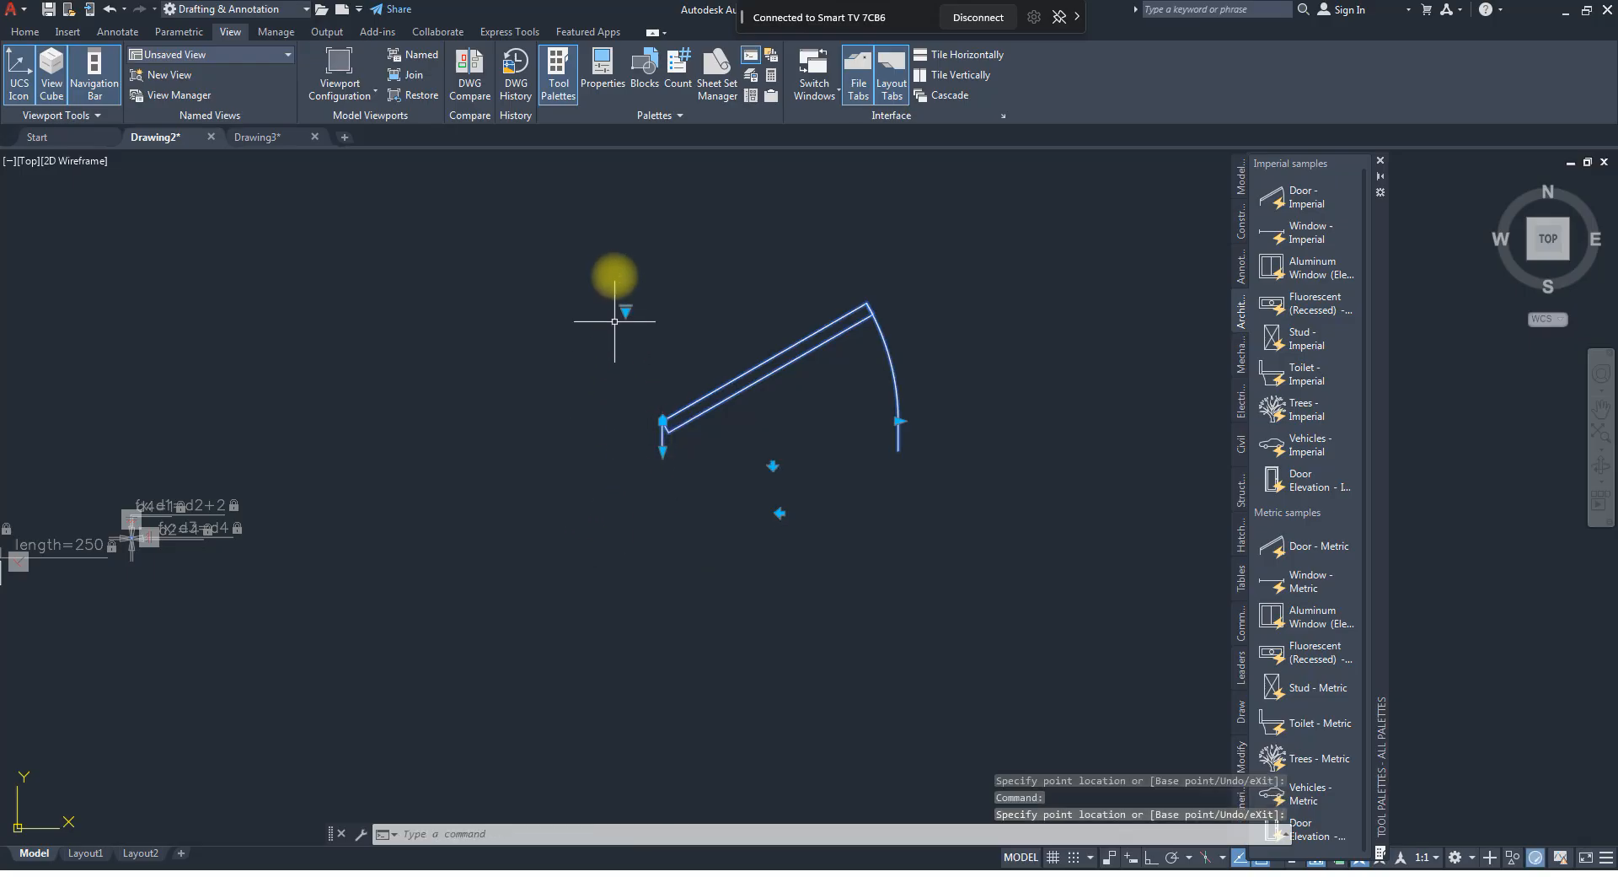
click(600, 244)
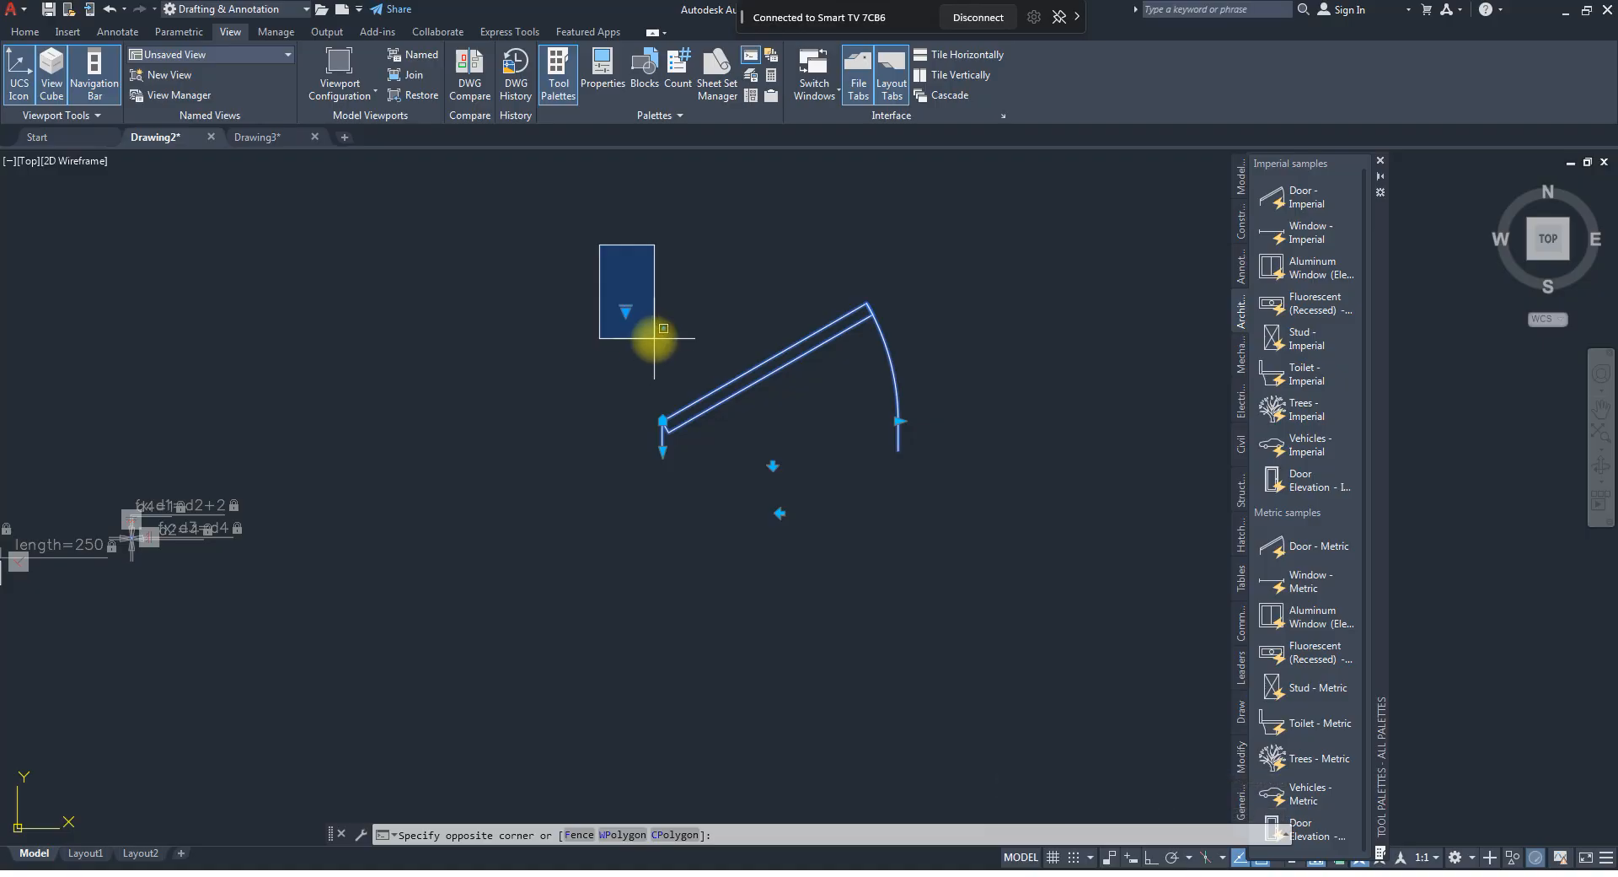
click(663, 328)
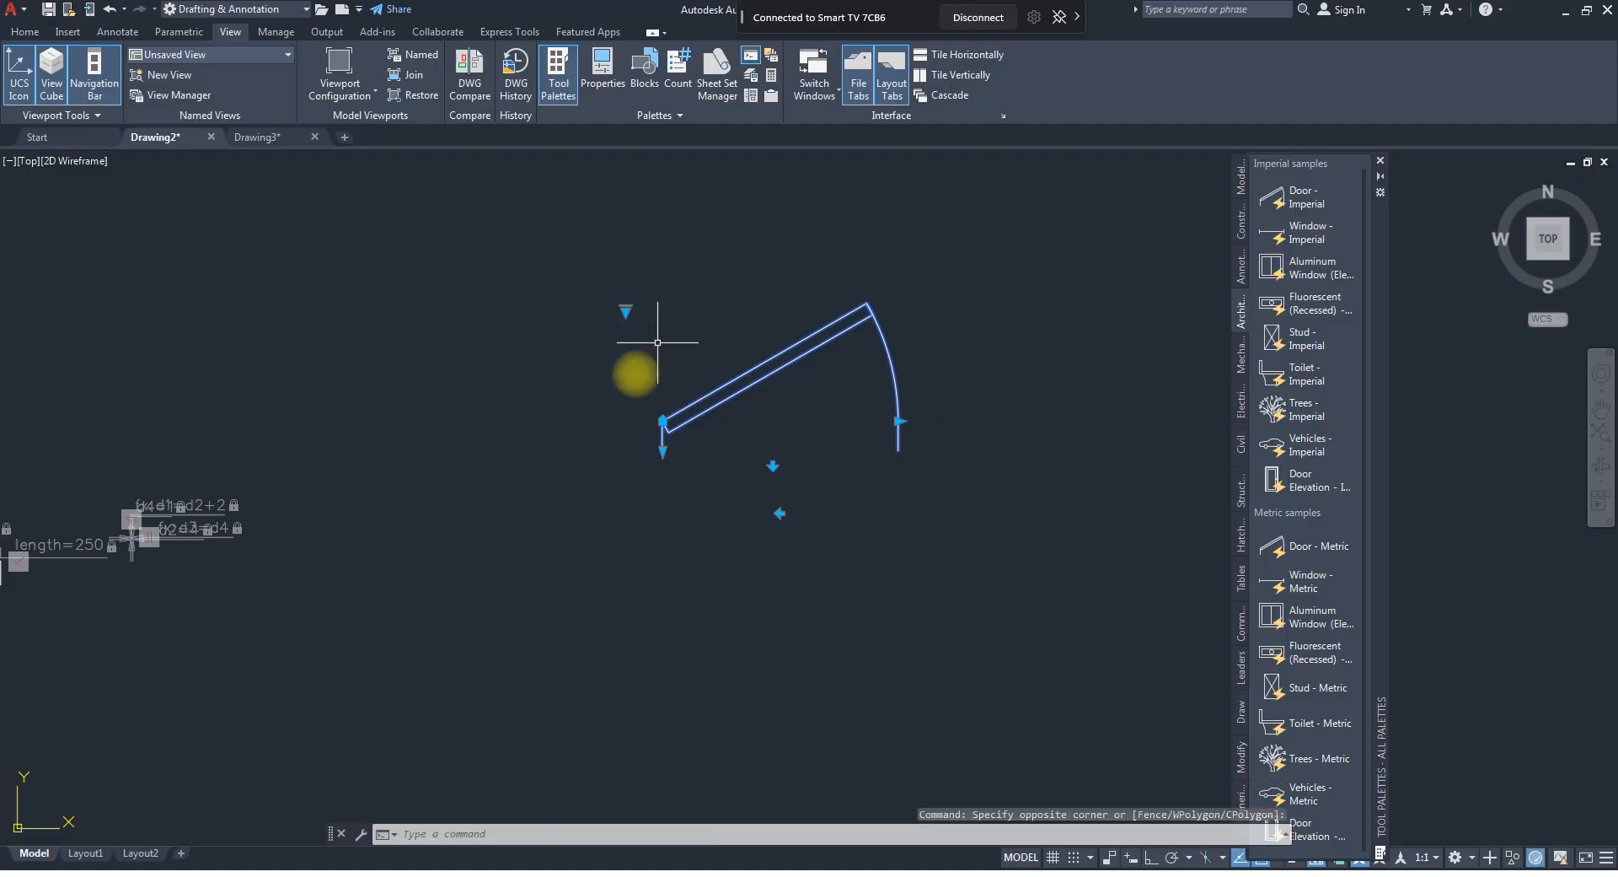
scroll(831, 357, down, 2)
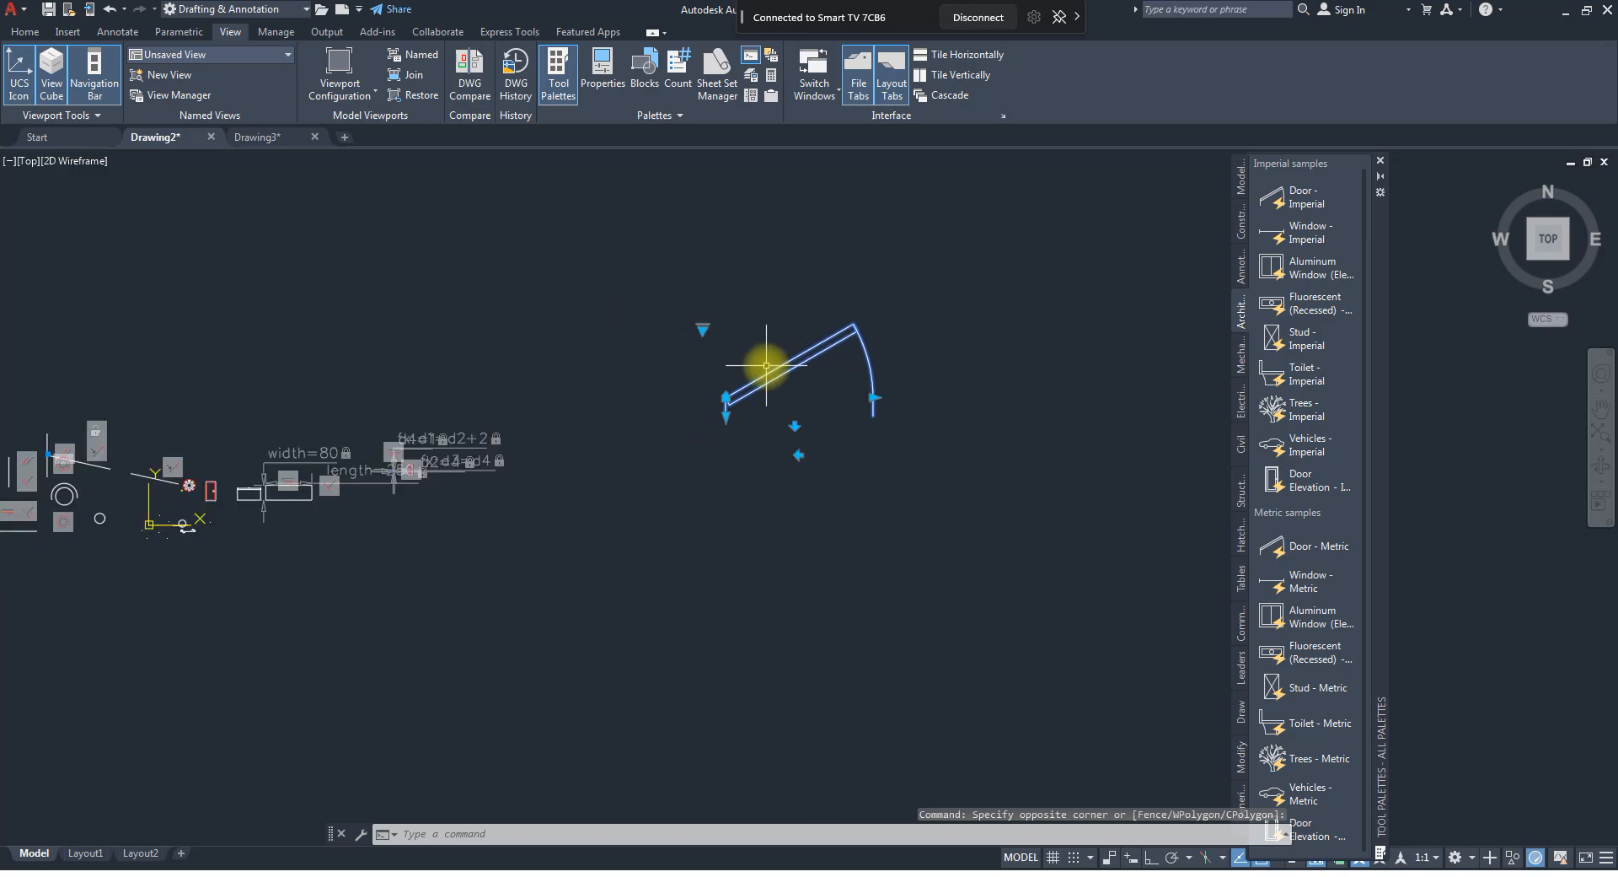
middle_drag(1098, 402, 1163, 398)
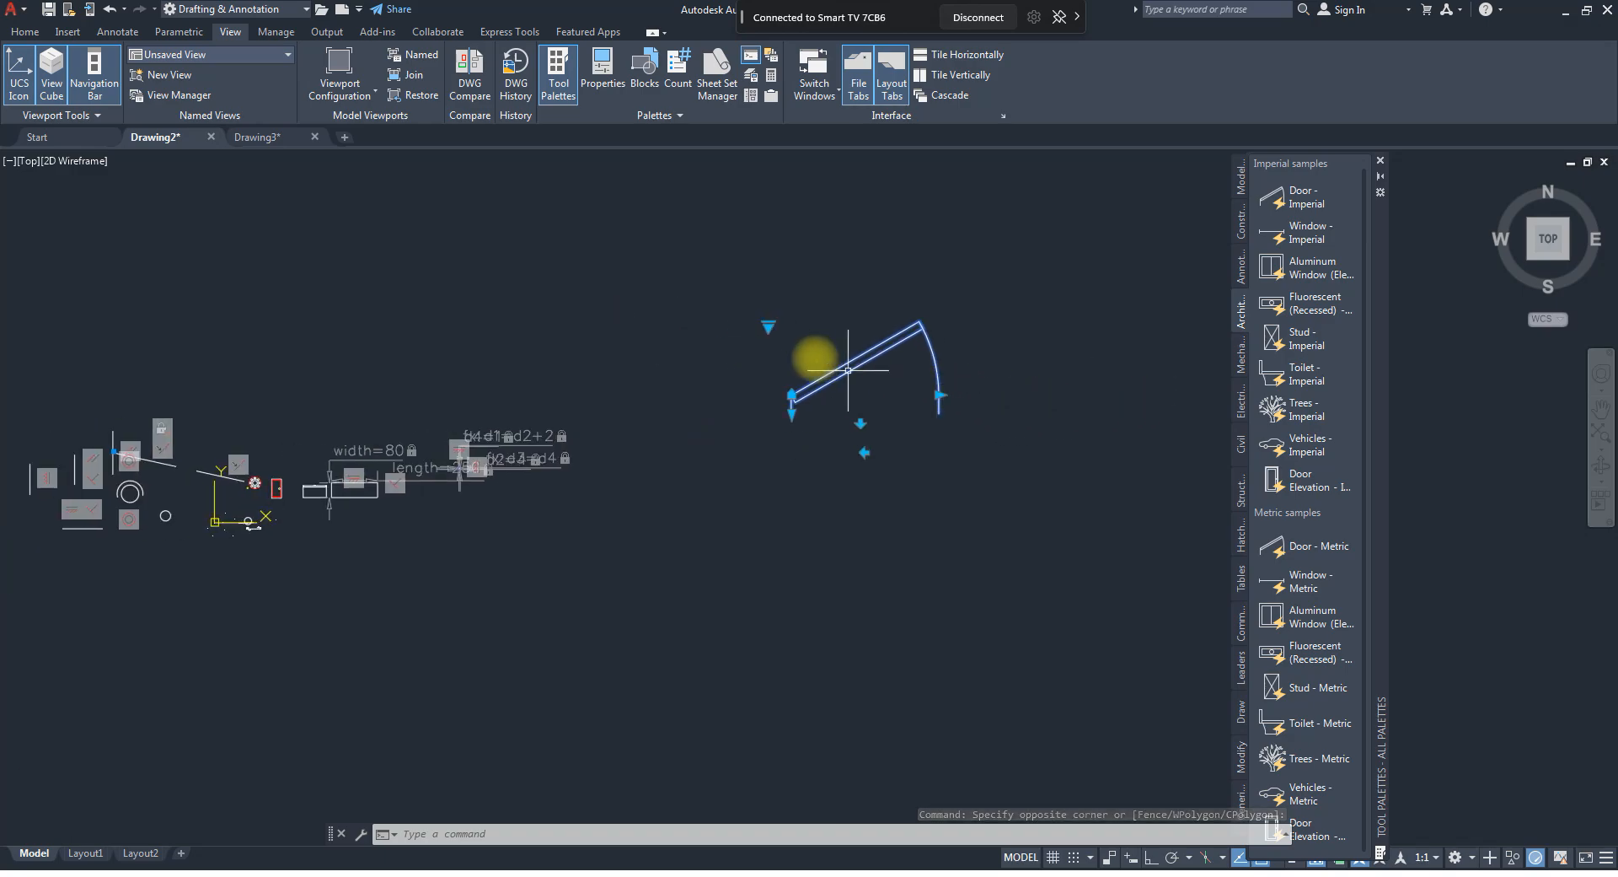
Set the door block's opening state to Open 90º.
scroll(807, 353, up, 2)
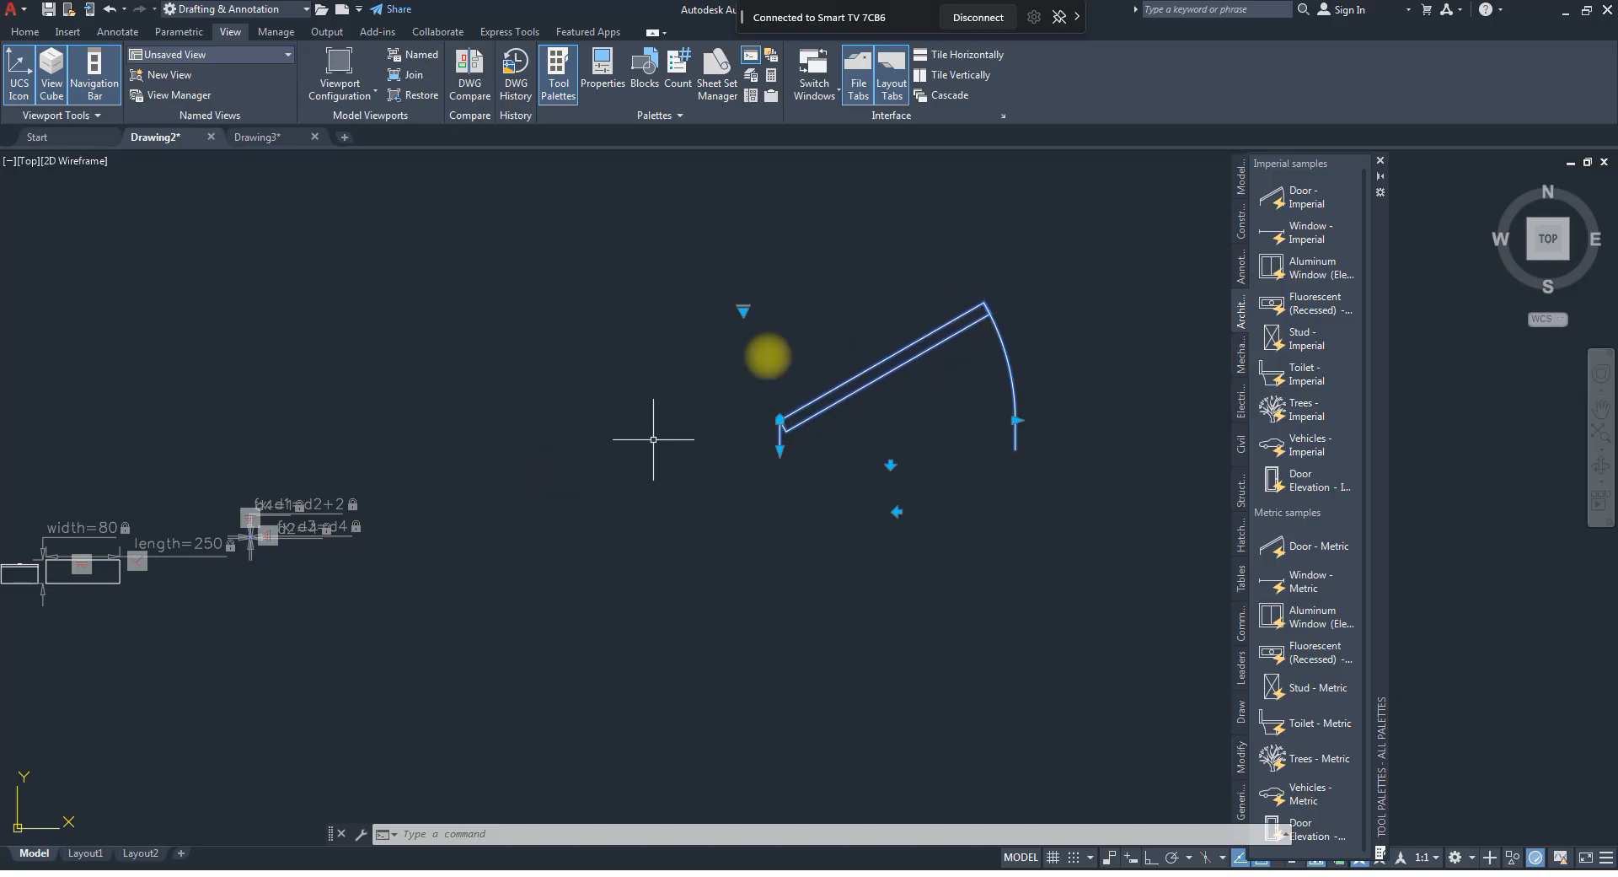
click(743, 309)
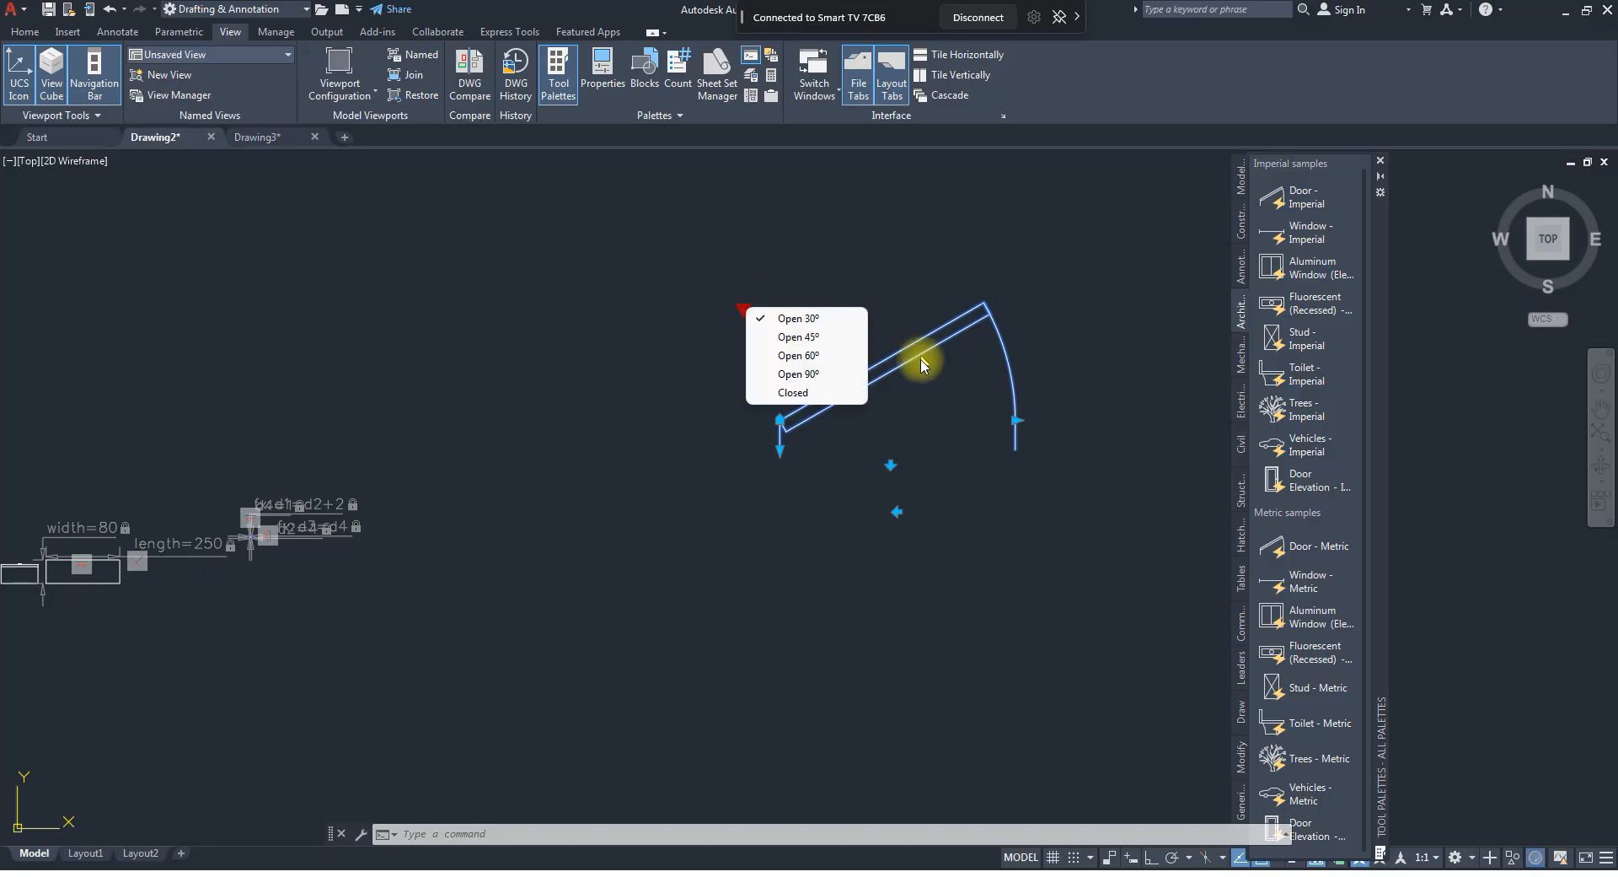
click(797, 374)
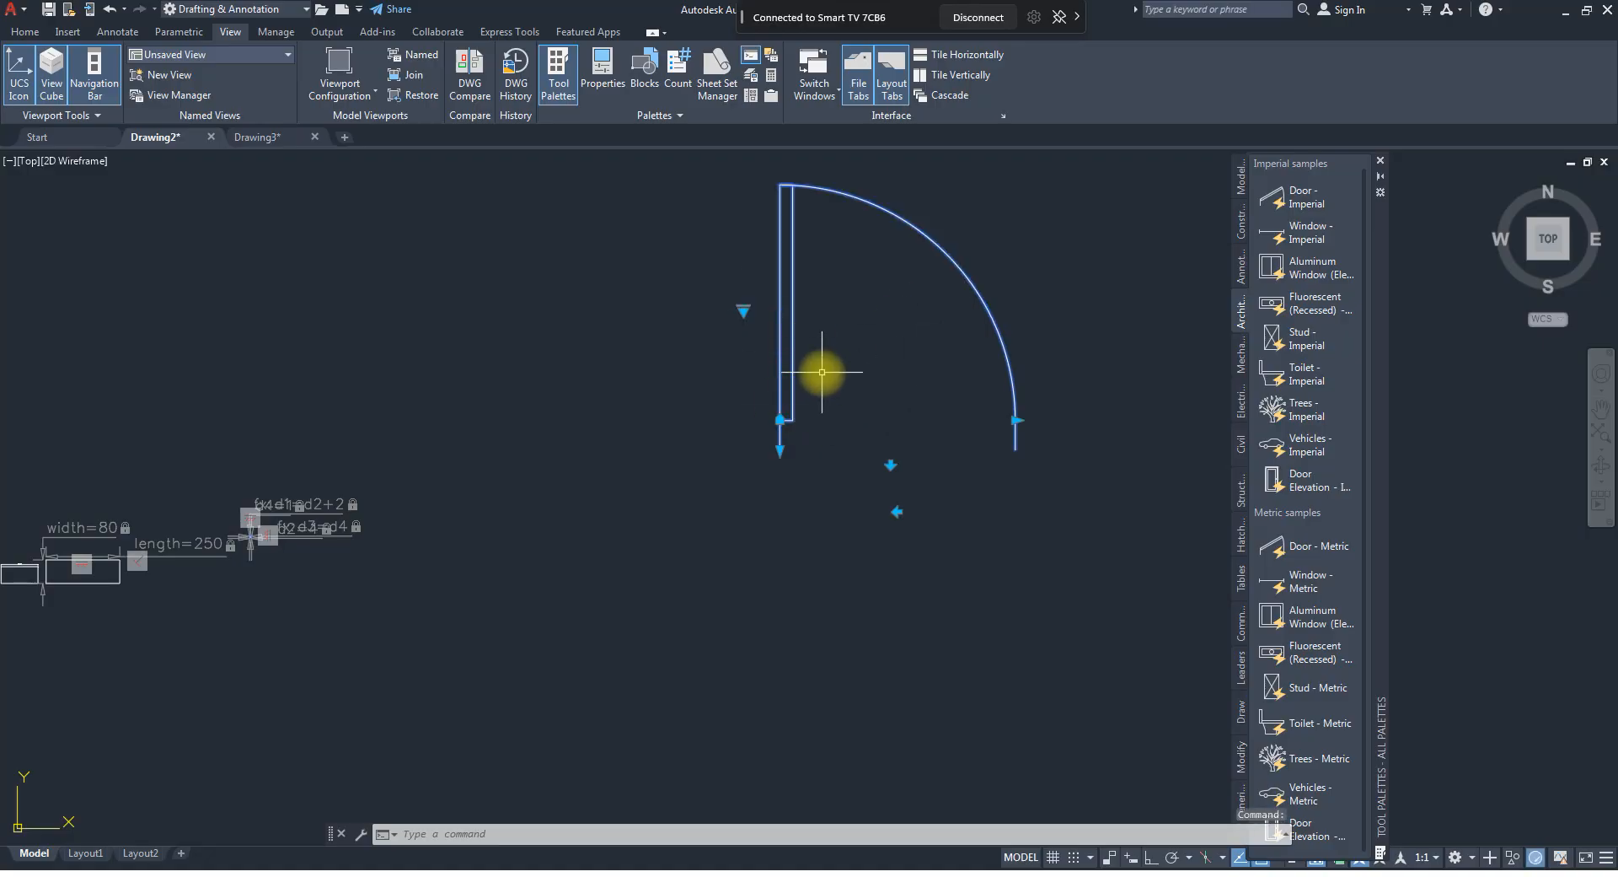
scroll(946, 509, down, 3)
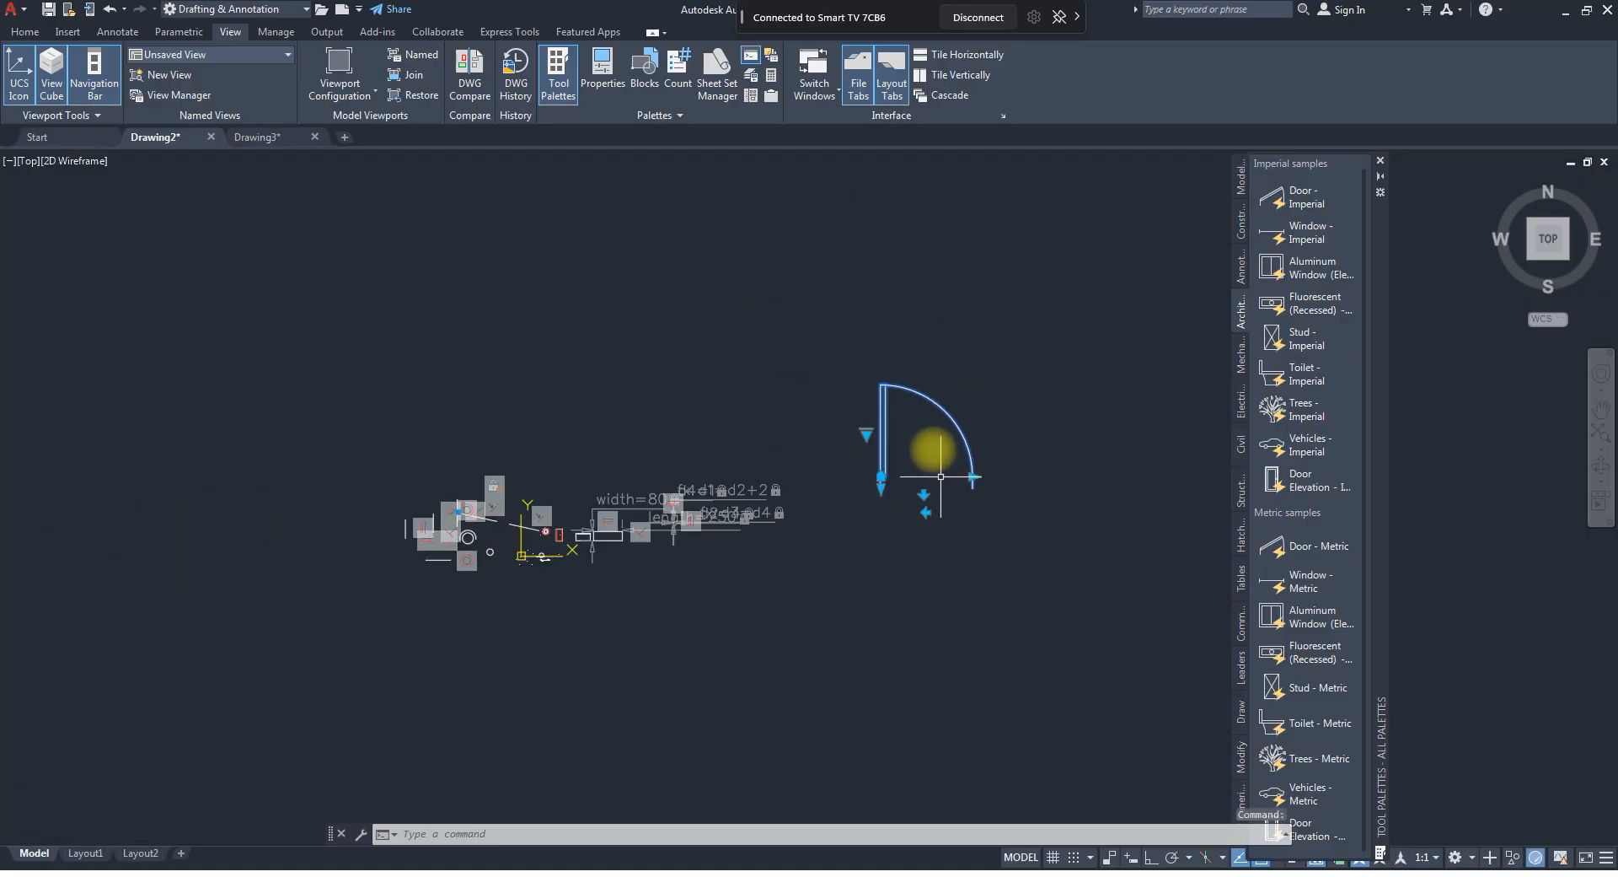
scroll(912, 421, up, 4)
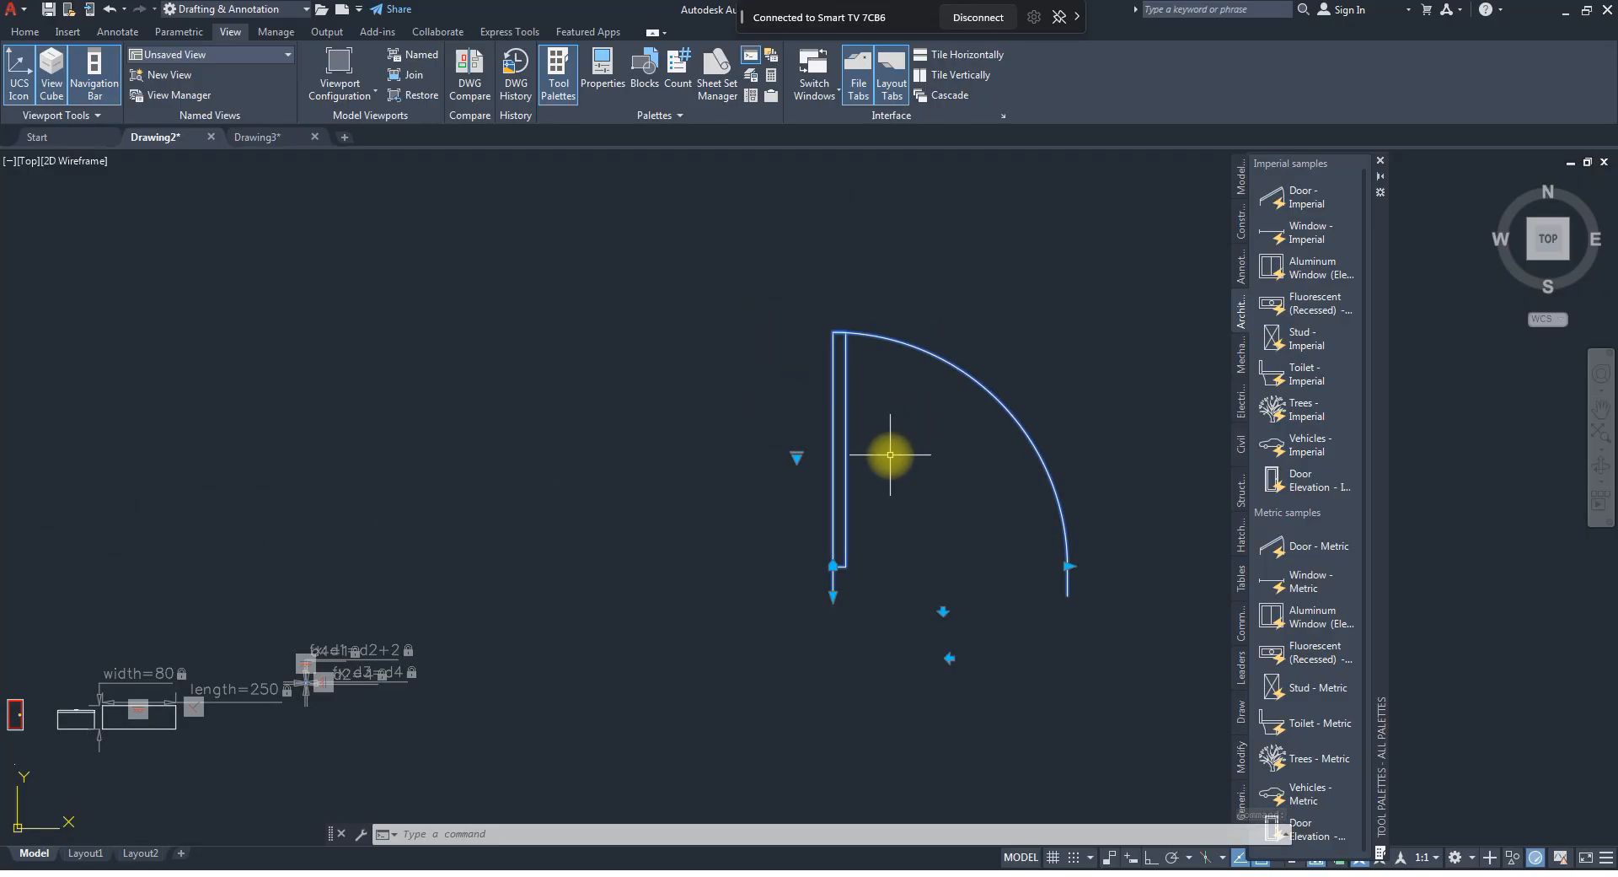
Try the door block's Open 45º, Open 90º and Closed opening states.
click(799, 457)
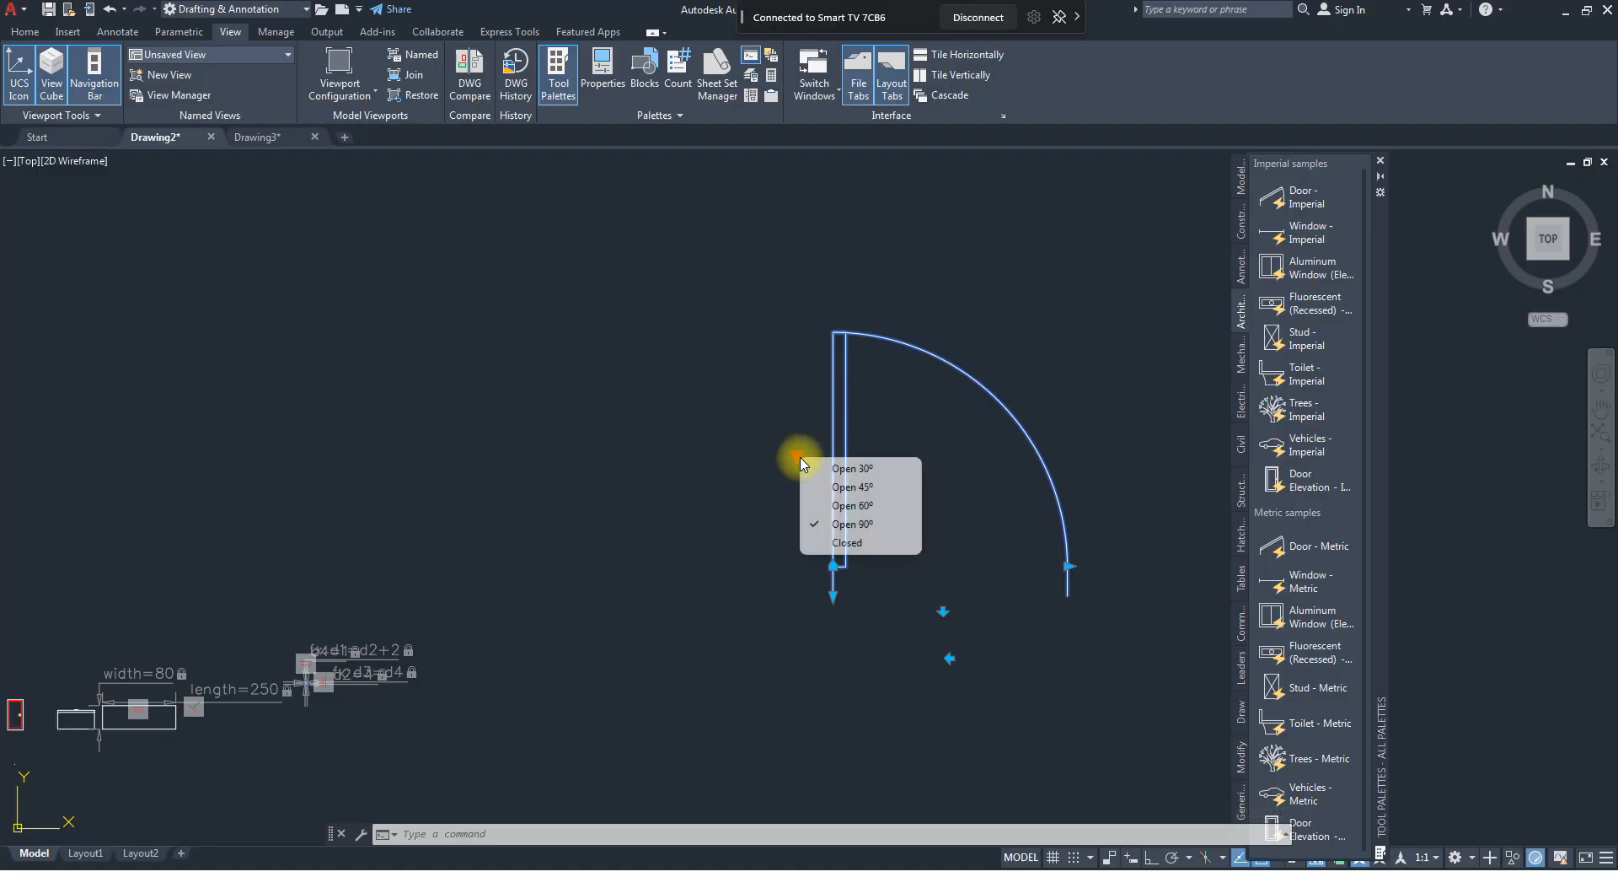
click(841, 506)
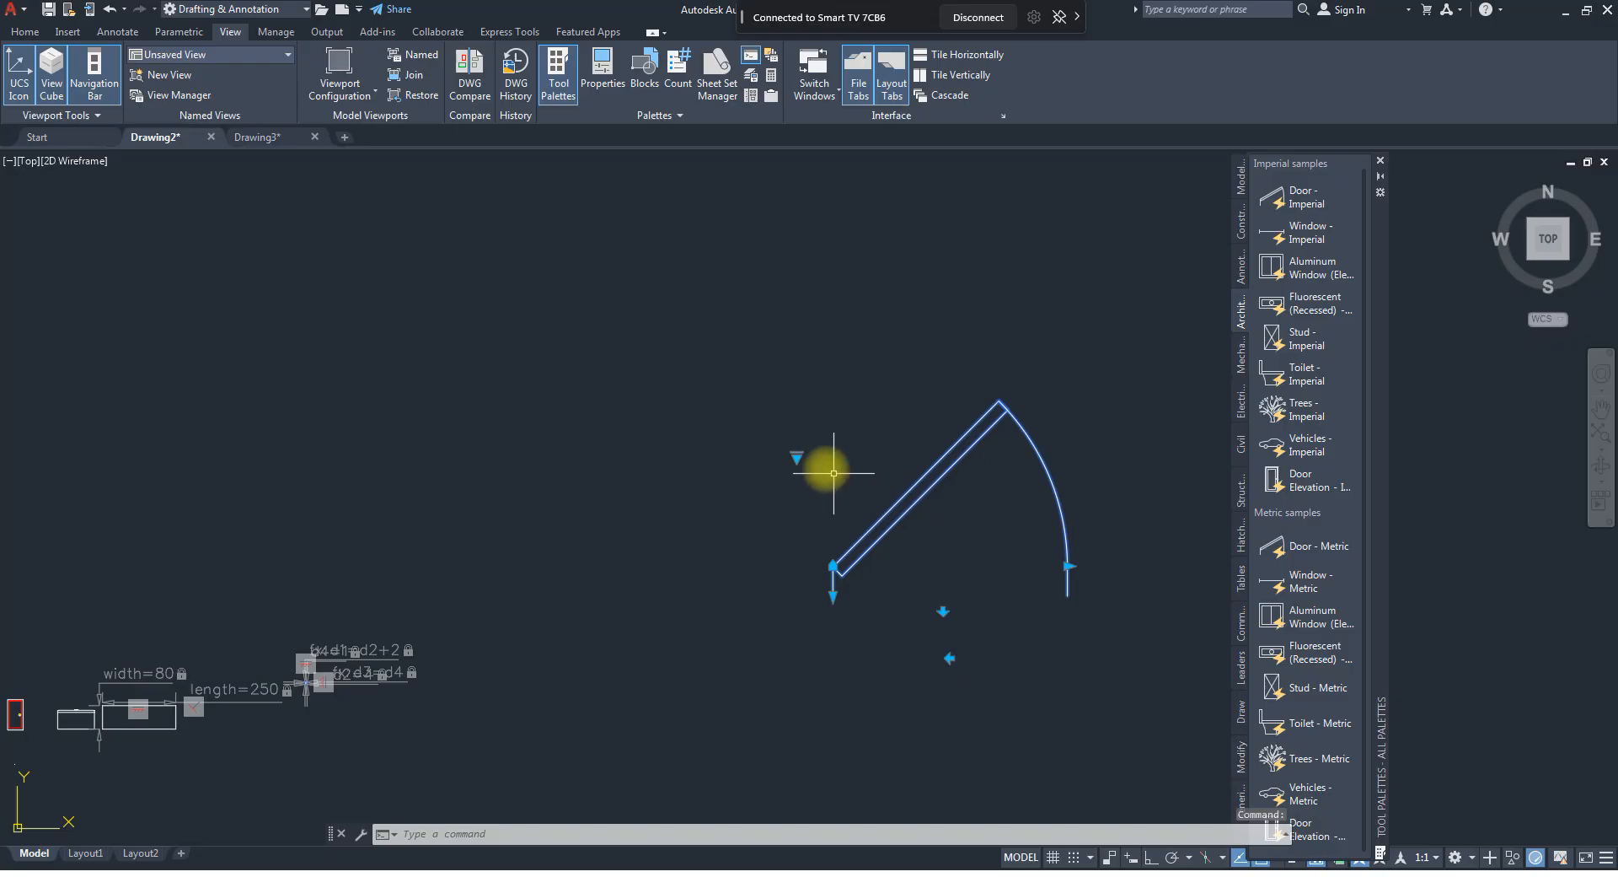
click(801, 457)
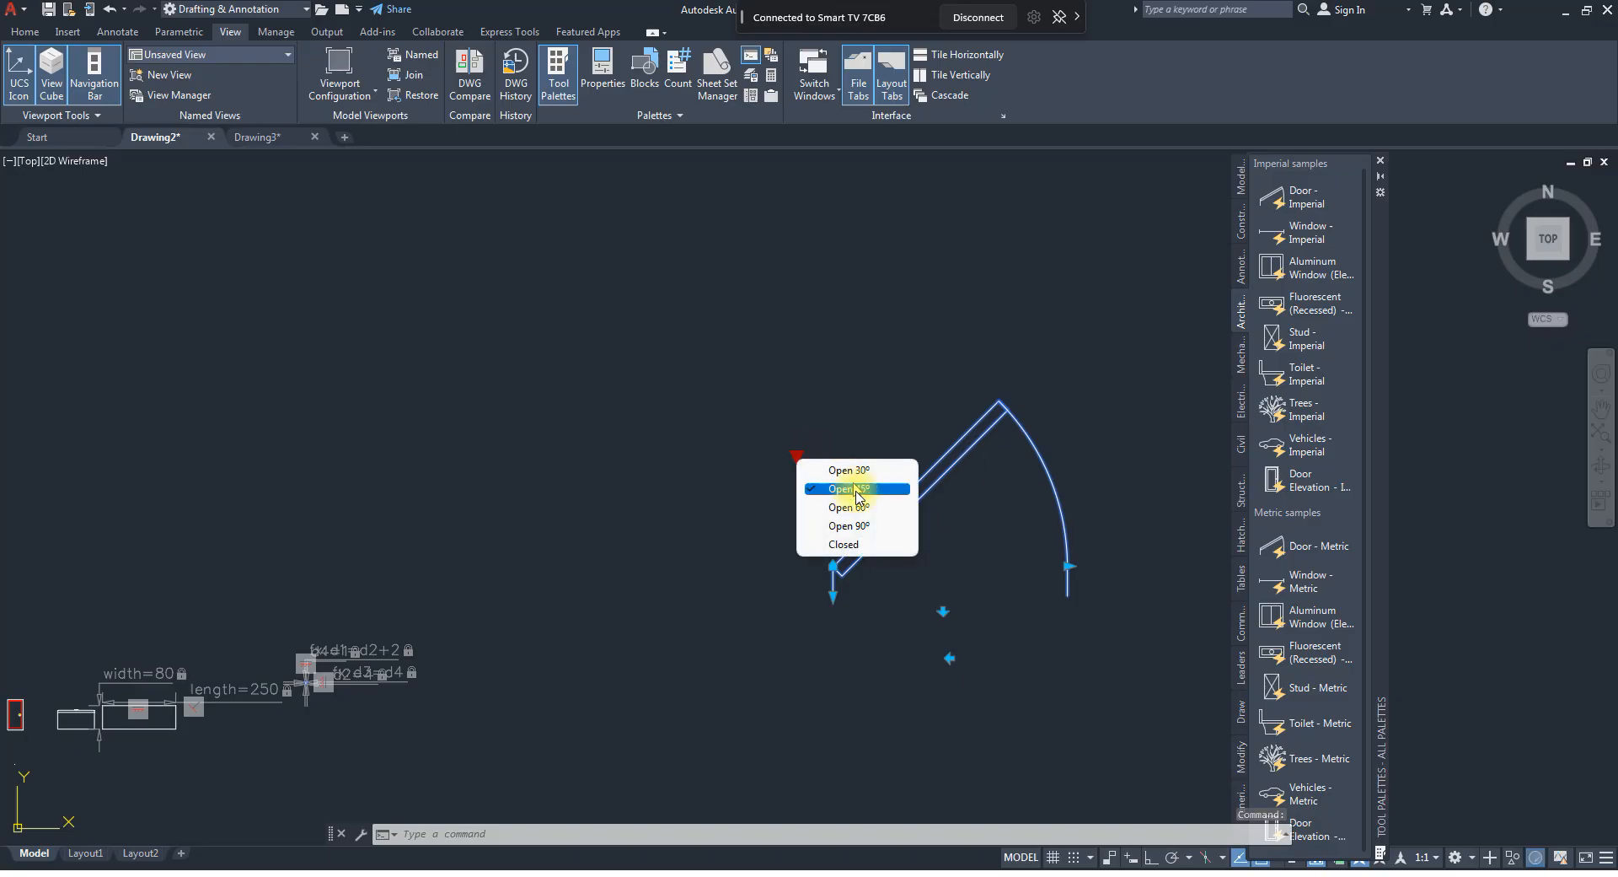
click(854, 523)
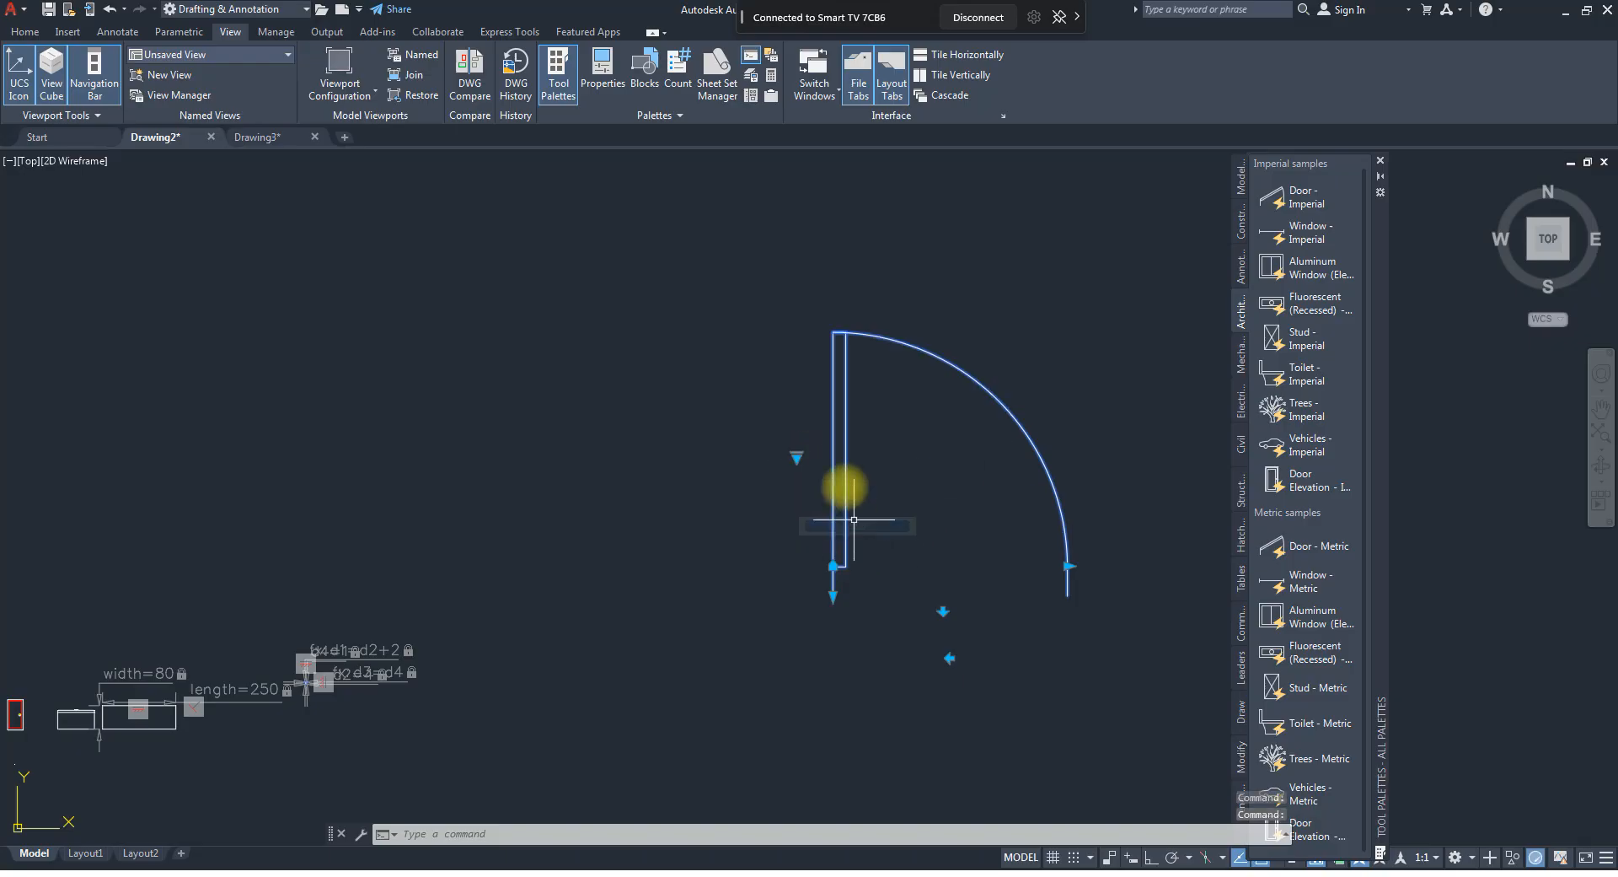
click(796, 456)
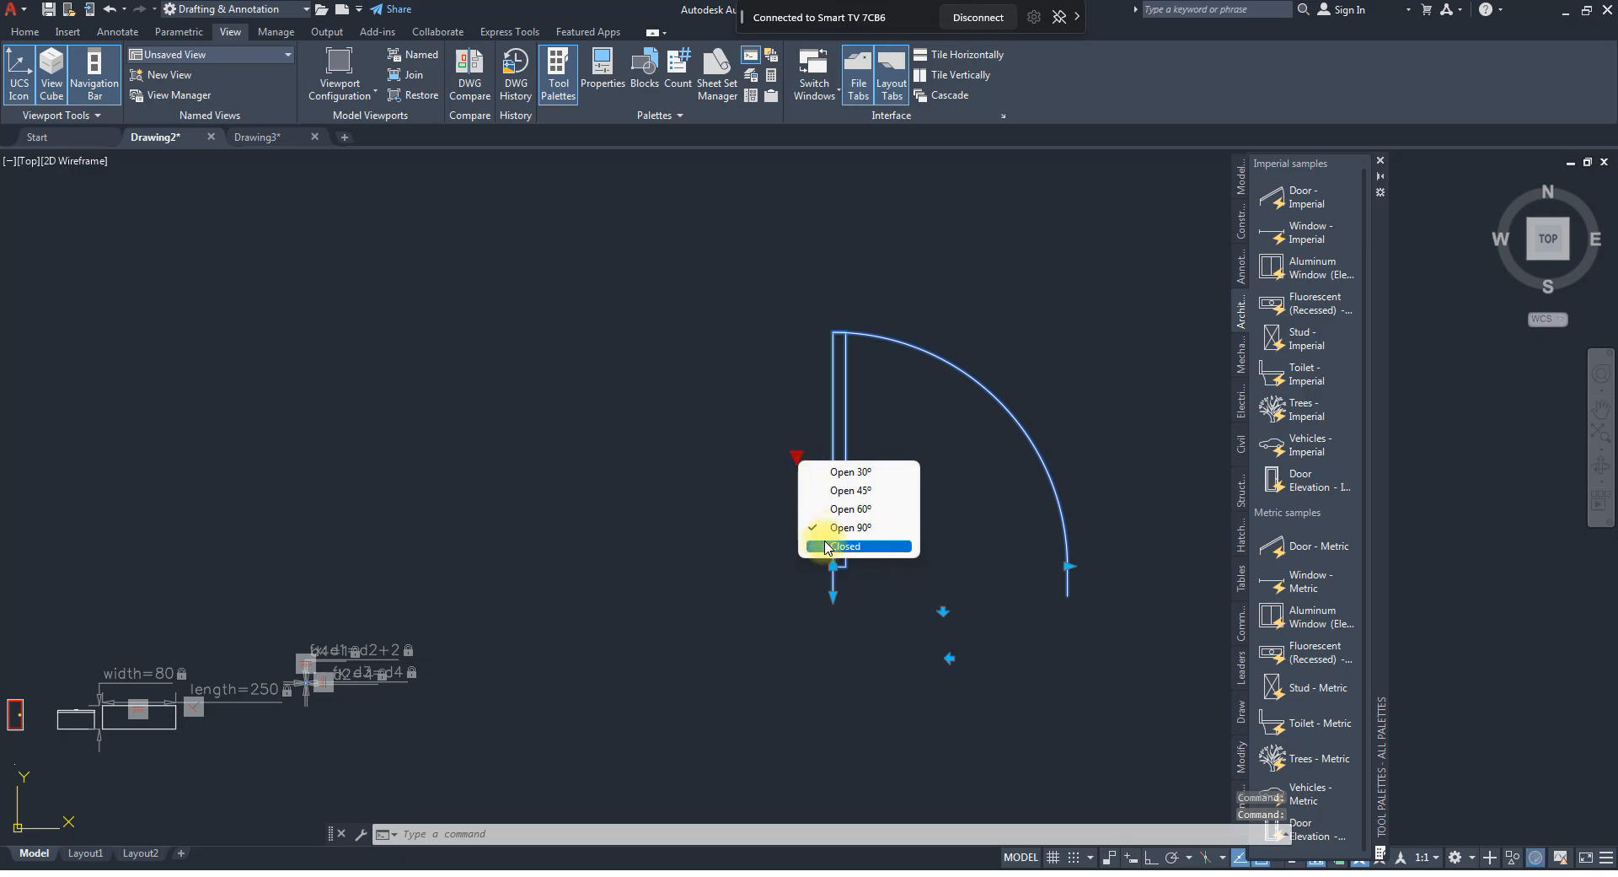
click(830, 545)
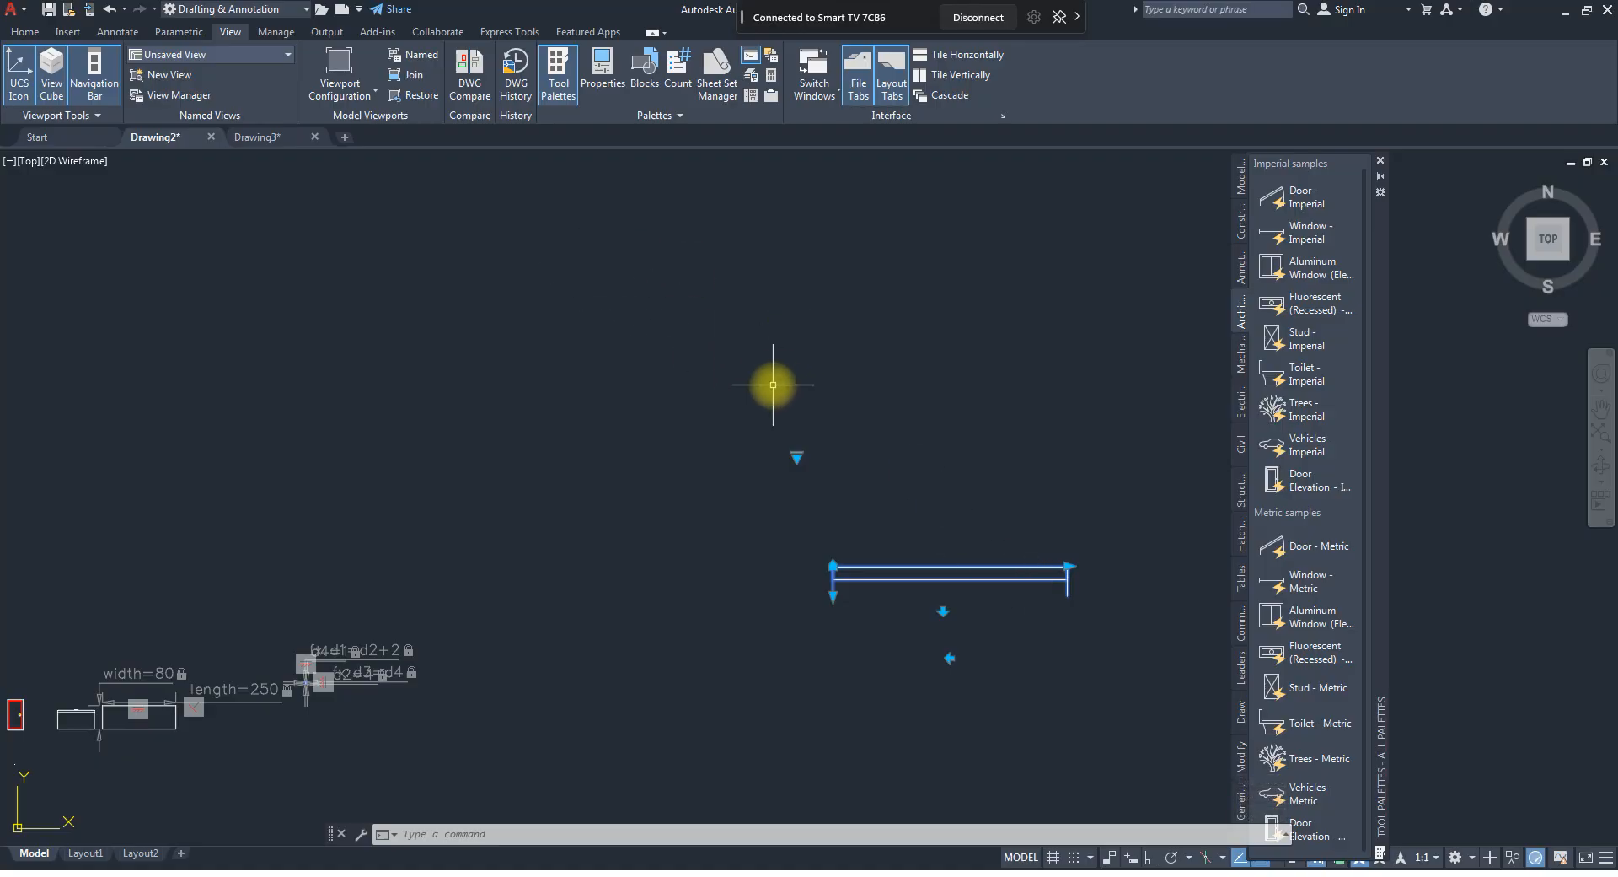
click(797, 456)
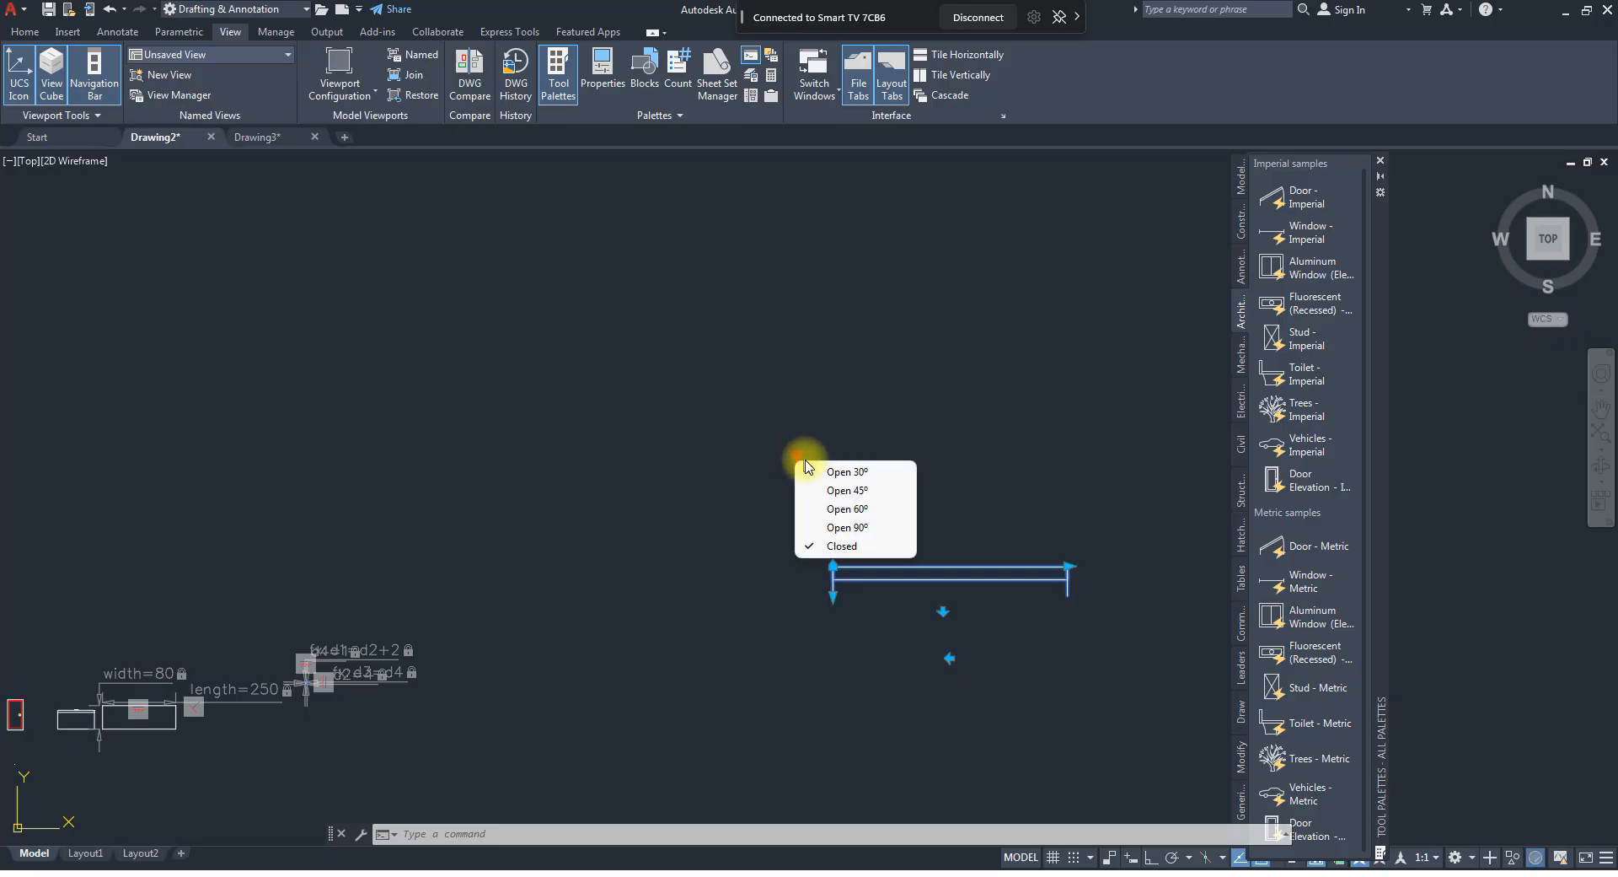
click(840, 542)
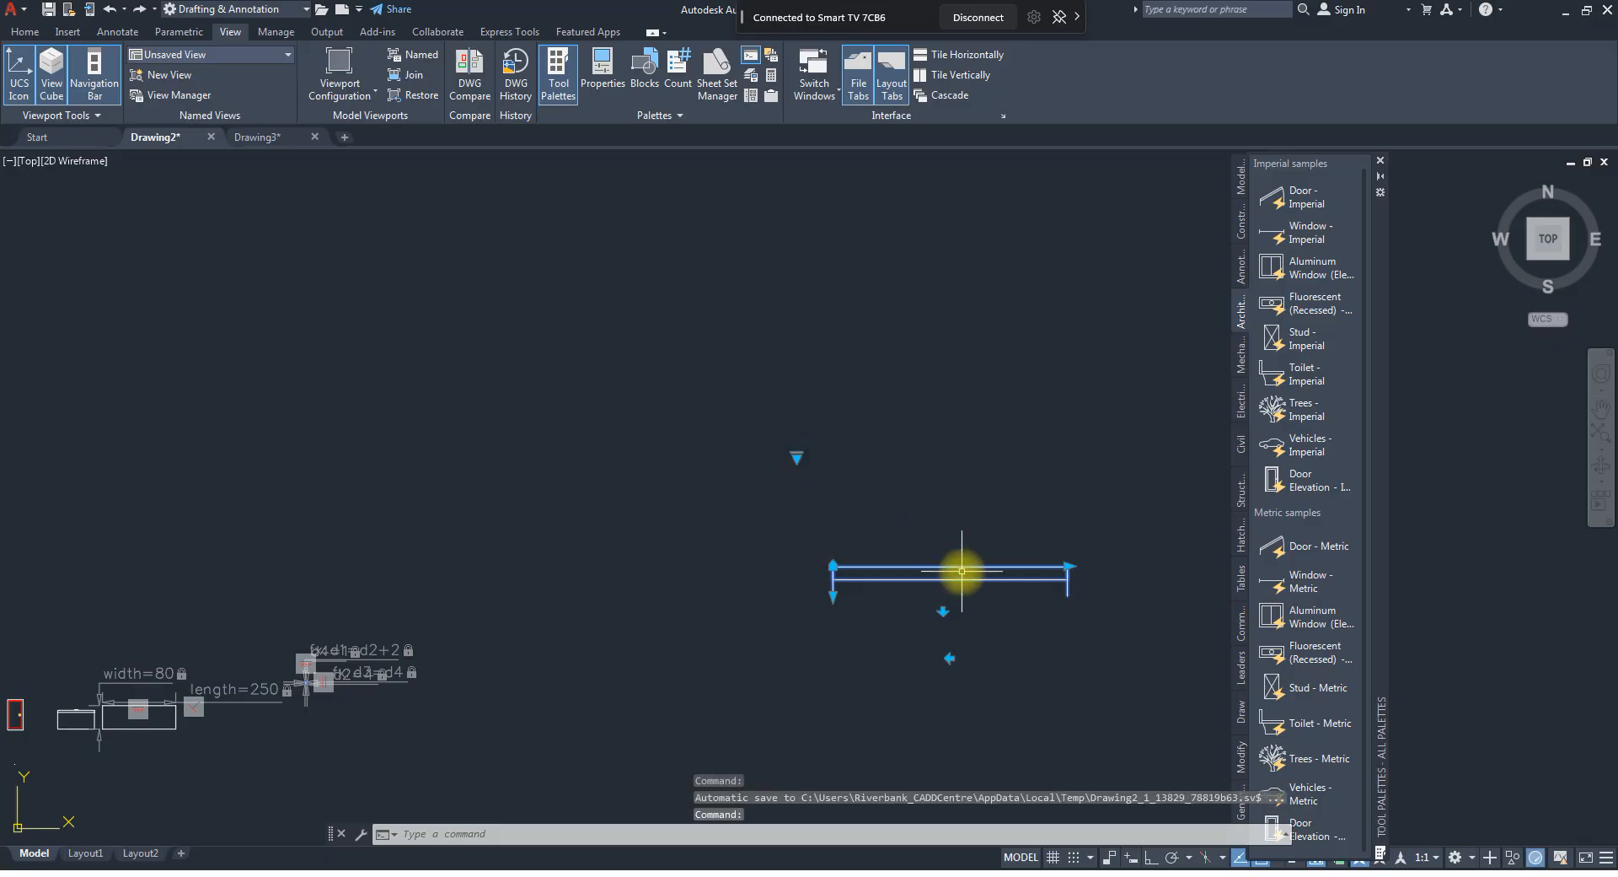
Set the door block's opening state to Open 90º.
click(796, 456)
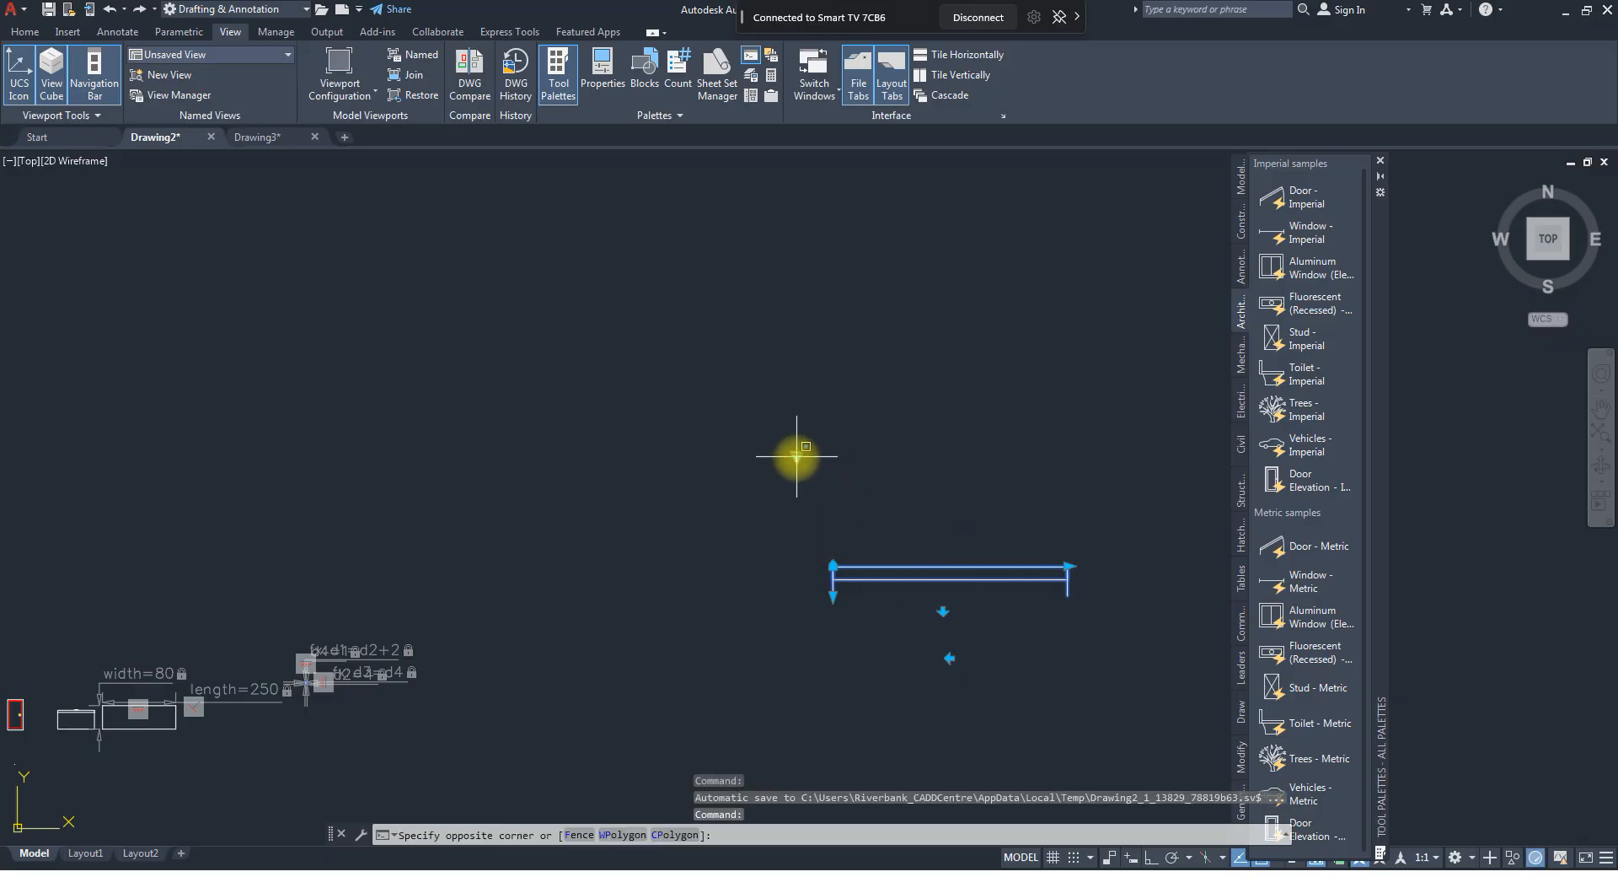
click(796, 456)
click(796, 458)
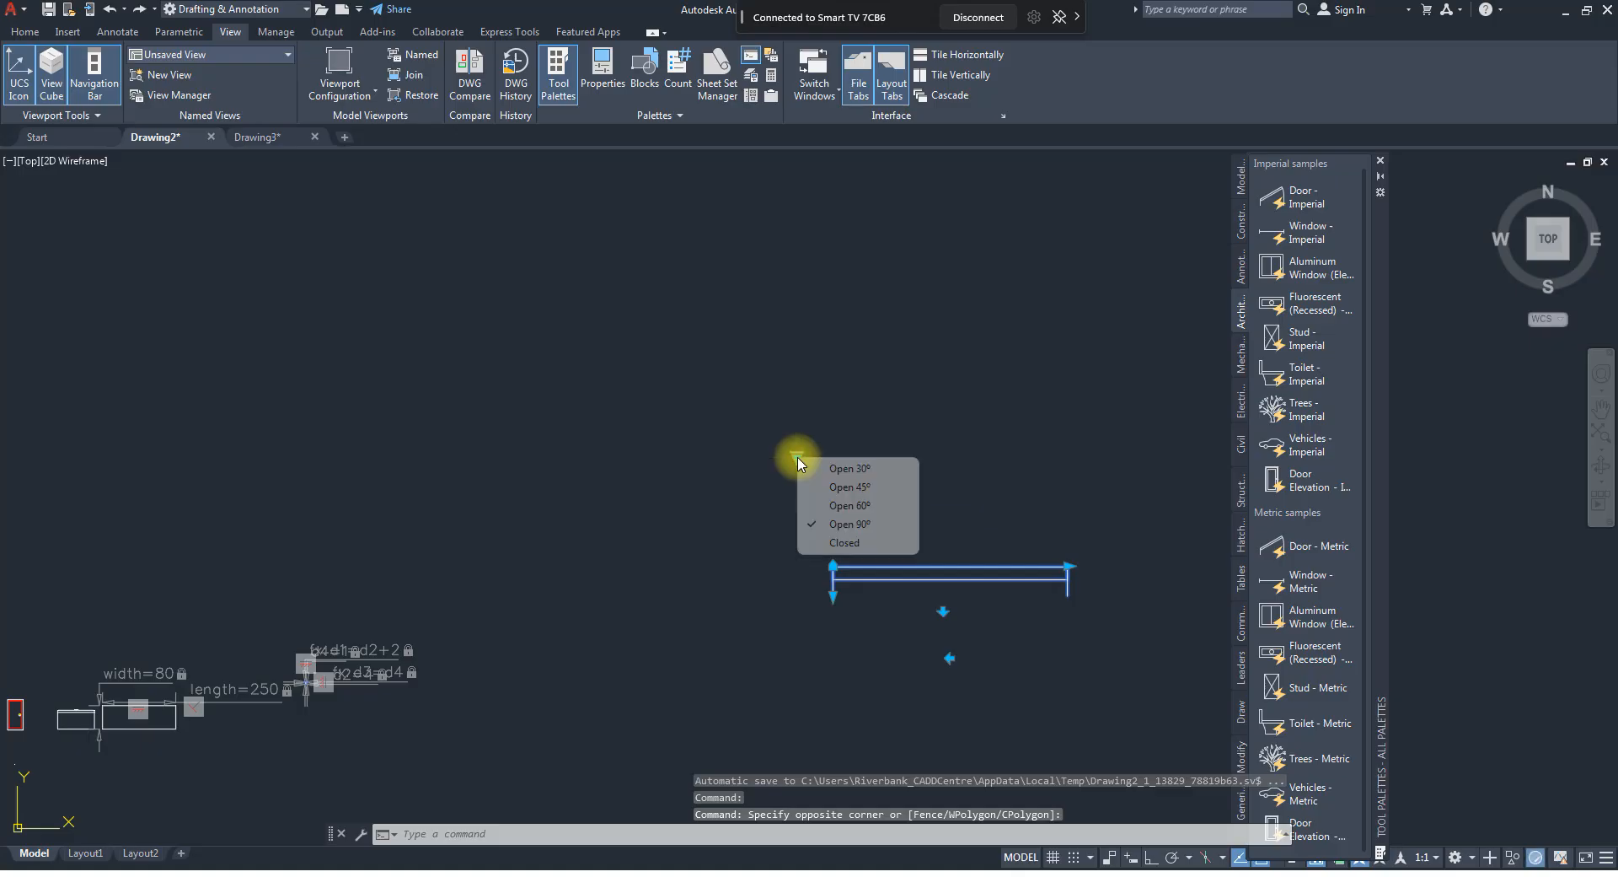
click(840, 524)
Insert the Window - Imperial dynamic block into the empty space to the right of the door.
scroll(596, 487, down, 4)
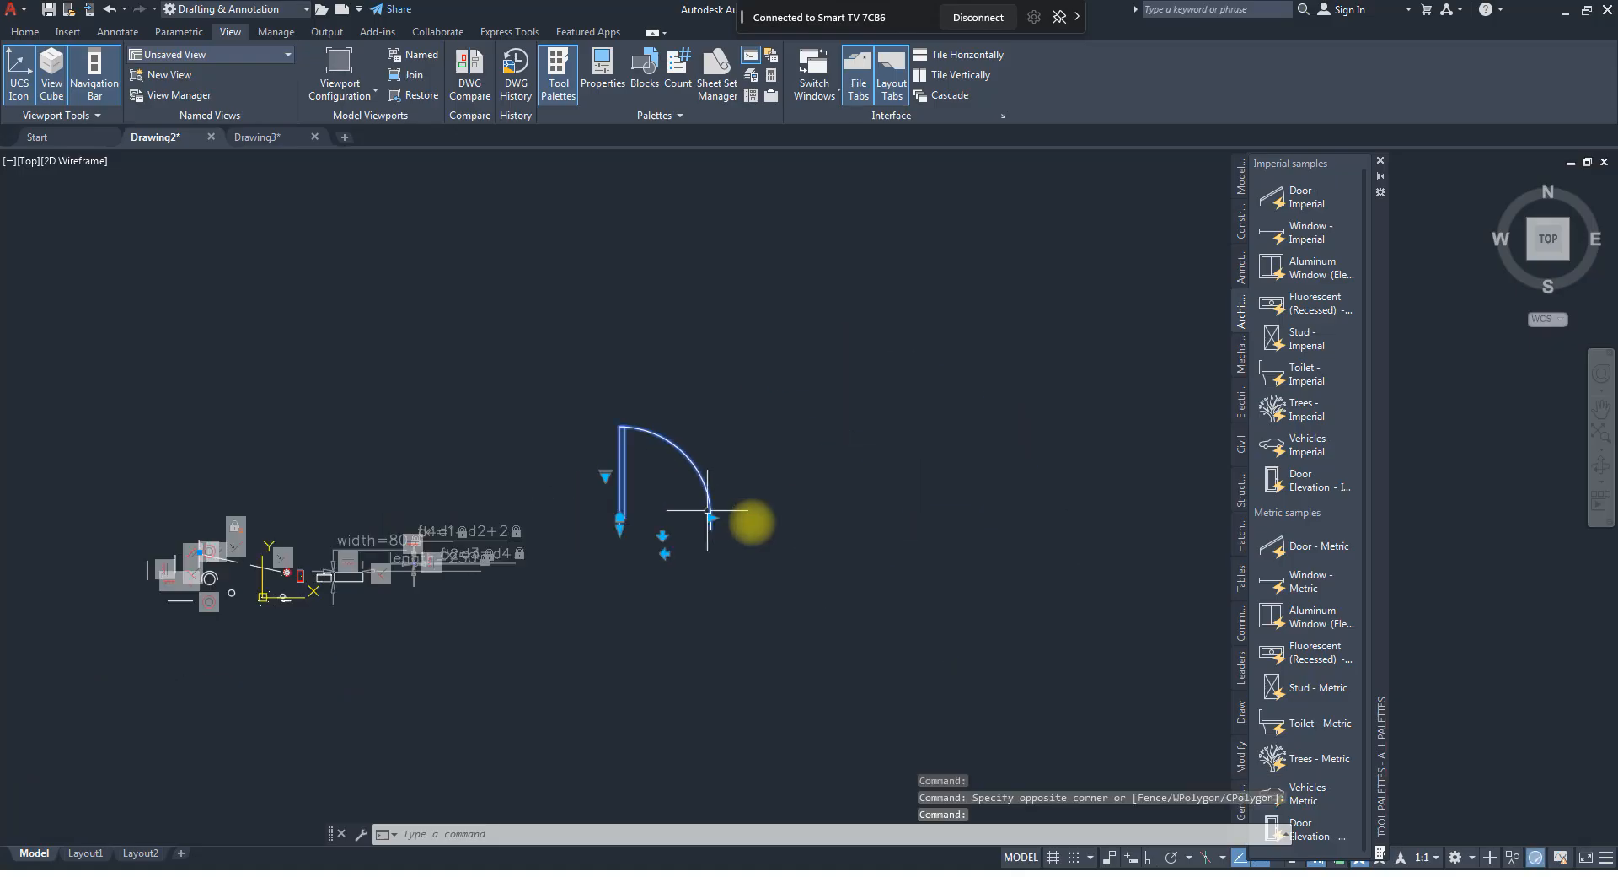
scroll(750, 523, up, 2)
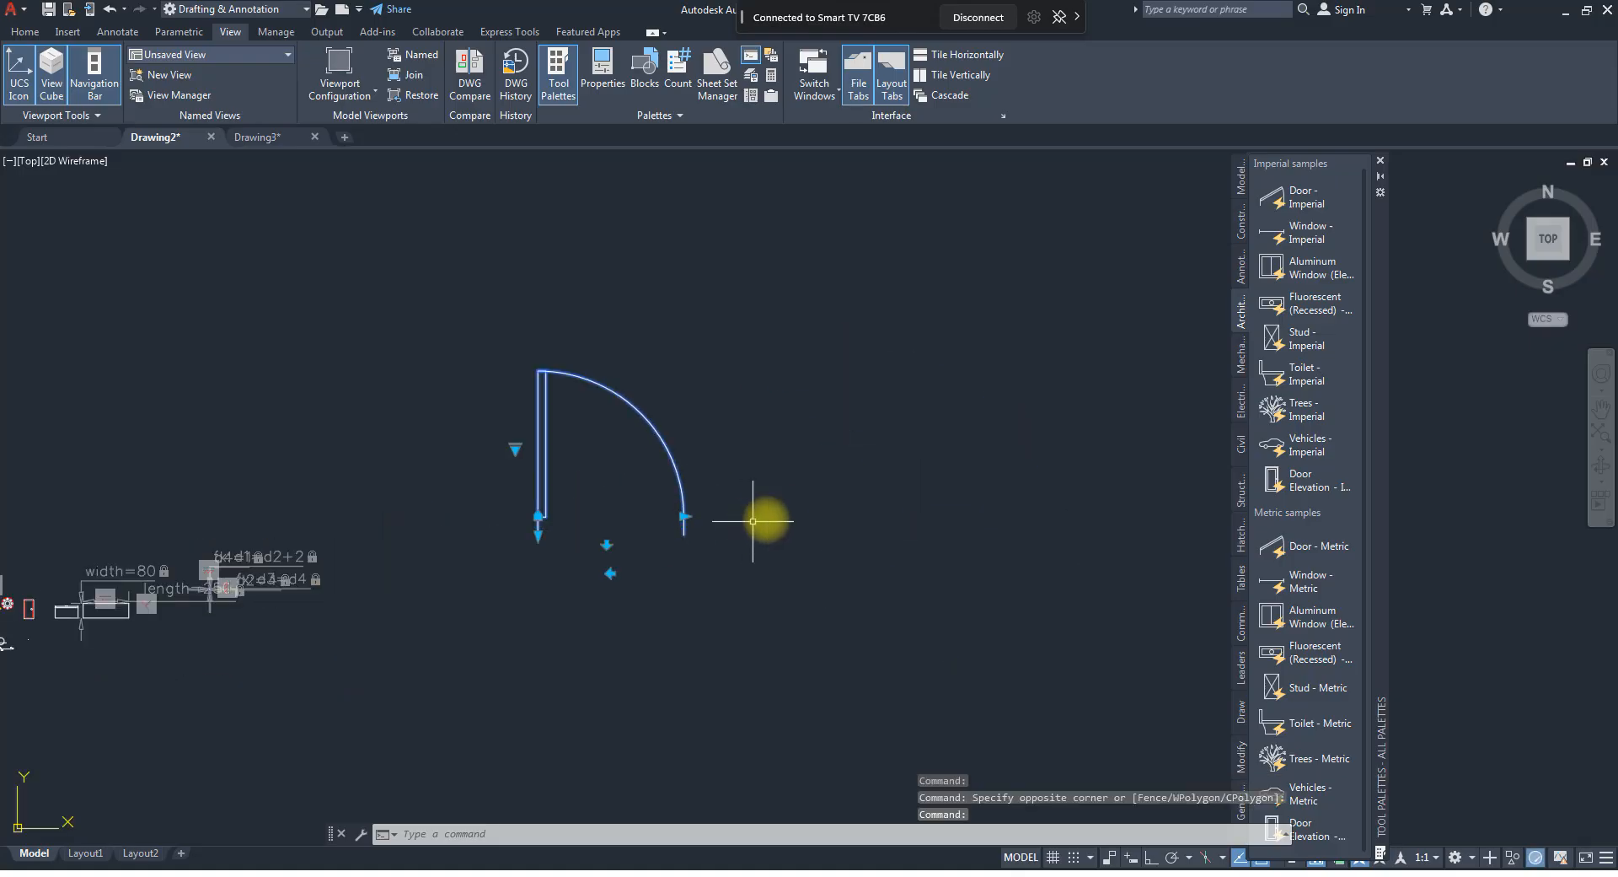
click(1287, 236)
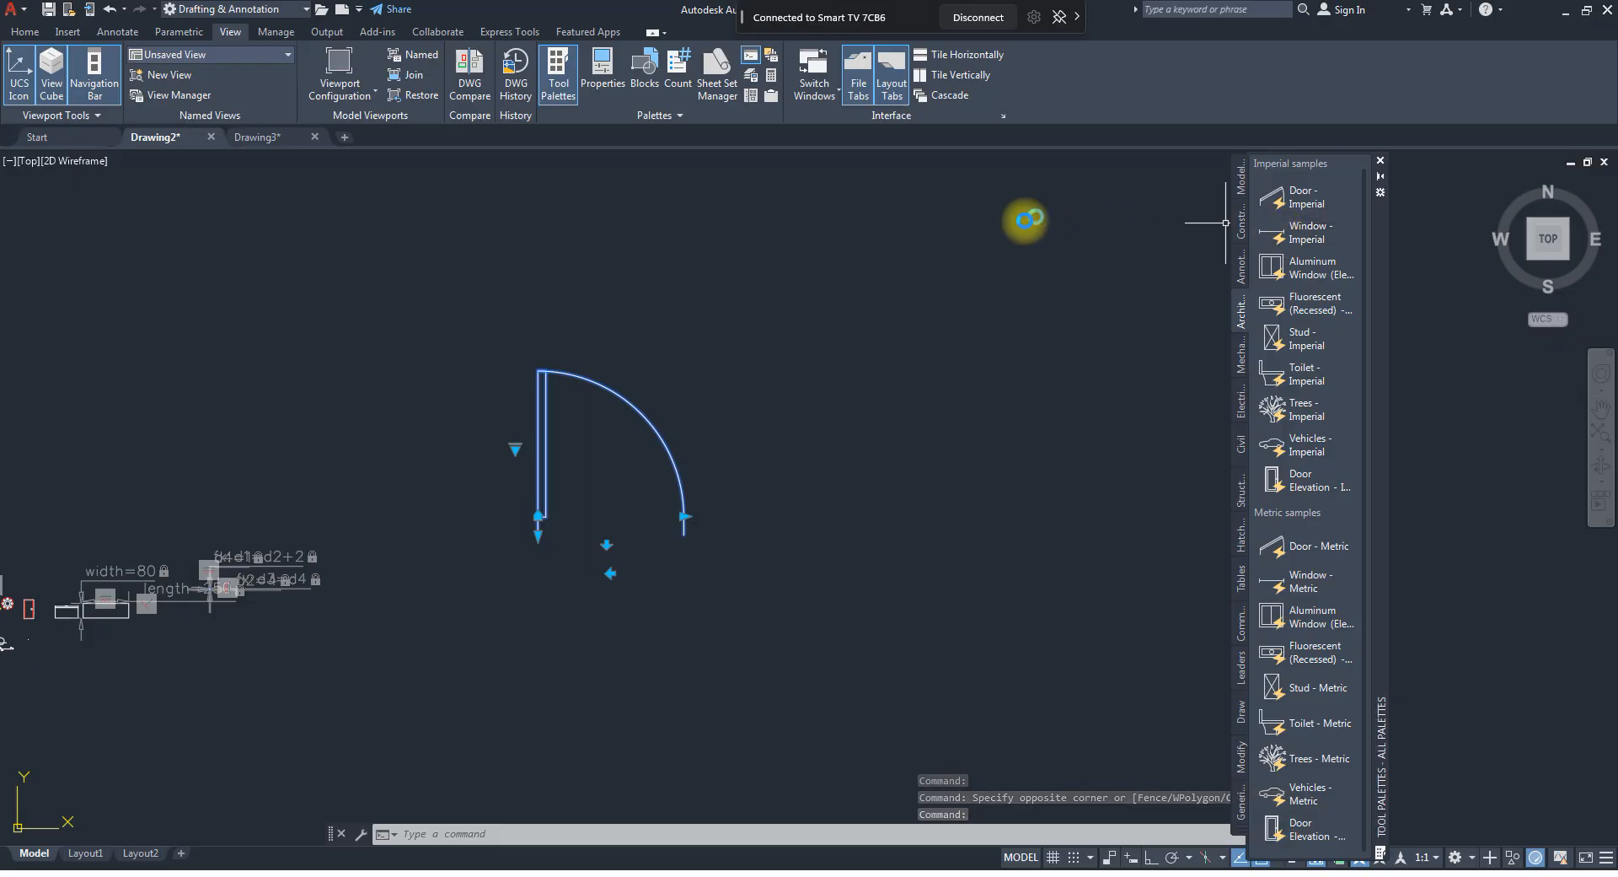
click(851, 514)
Select the new window block and move it straight up by its insertion point.
click(899, 508)
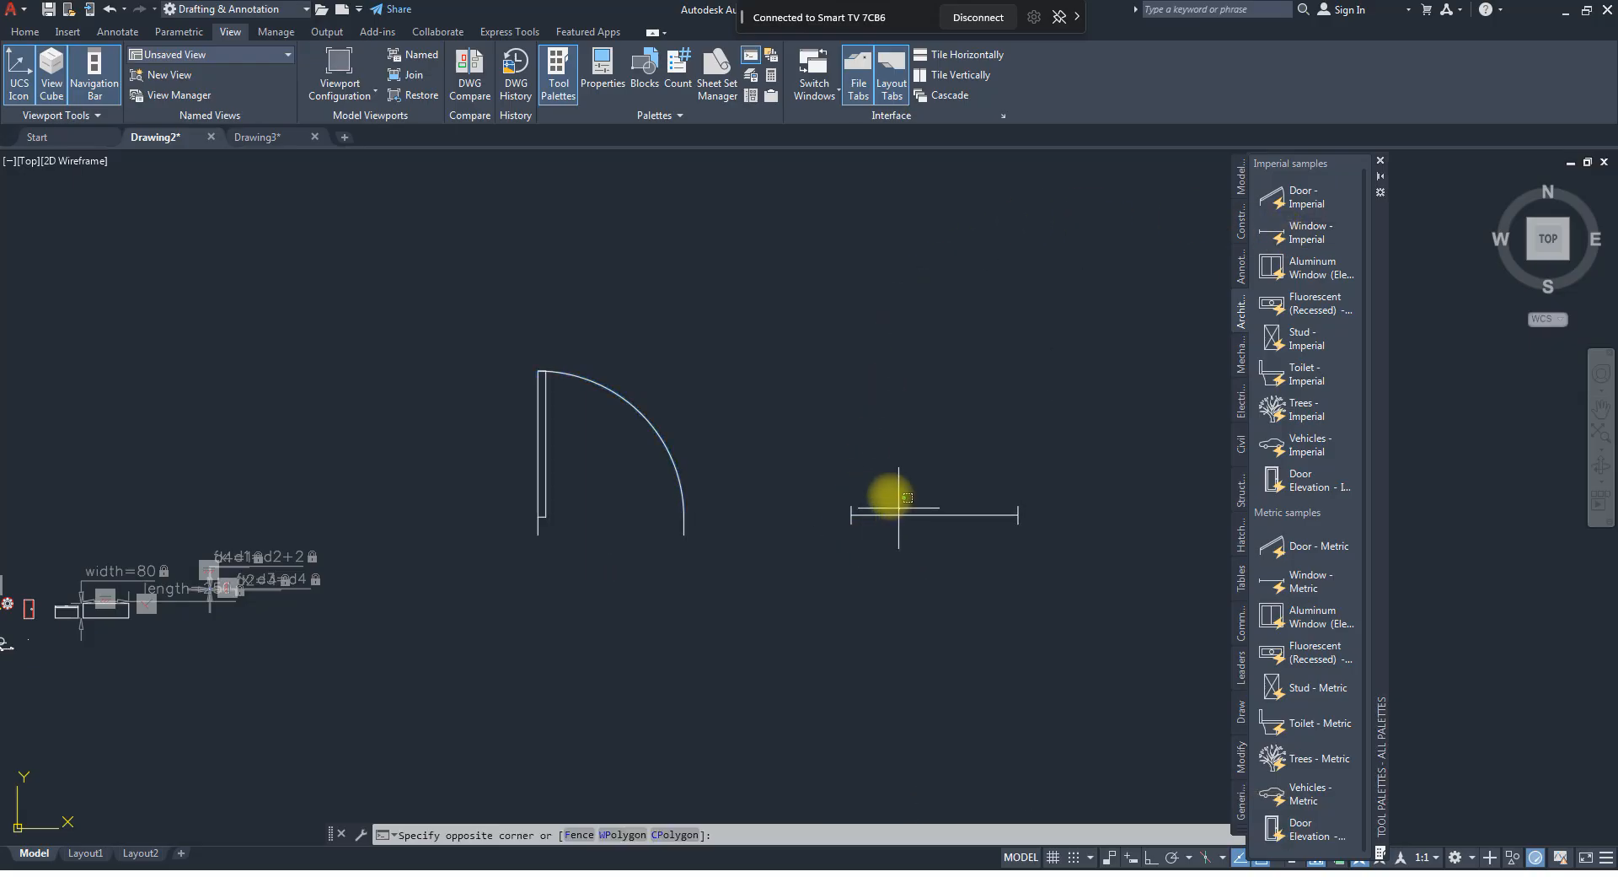
click(805, 524)
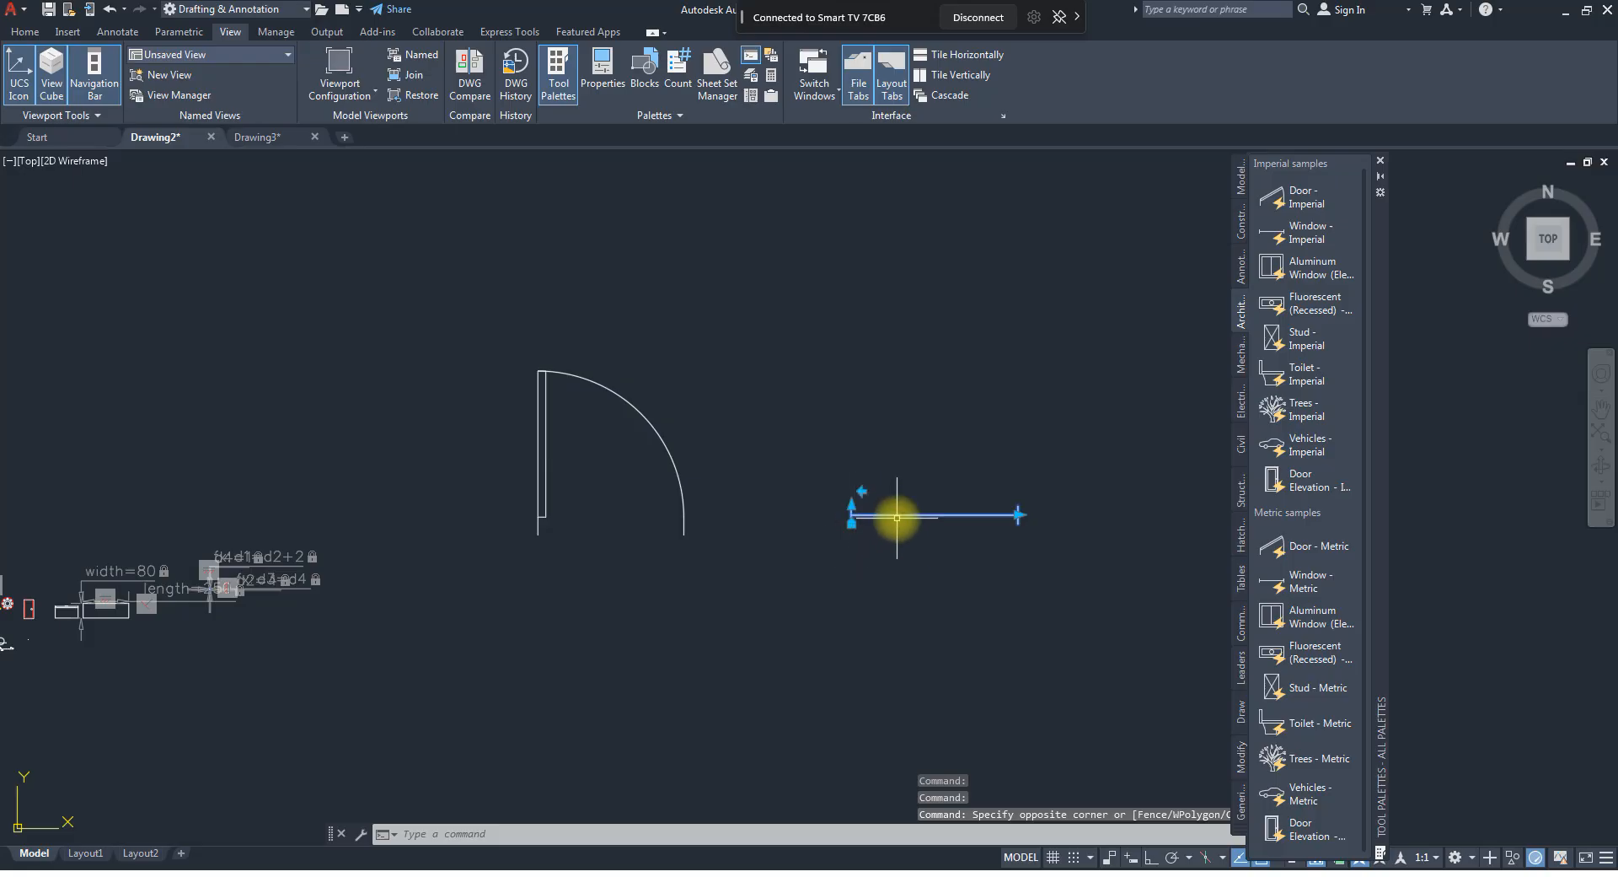
click(854, 519)
click(852, 522)
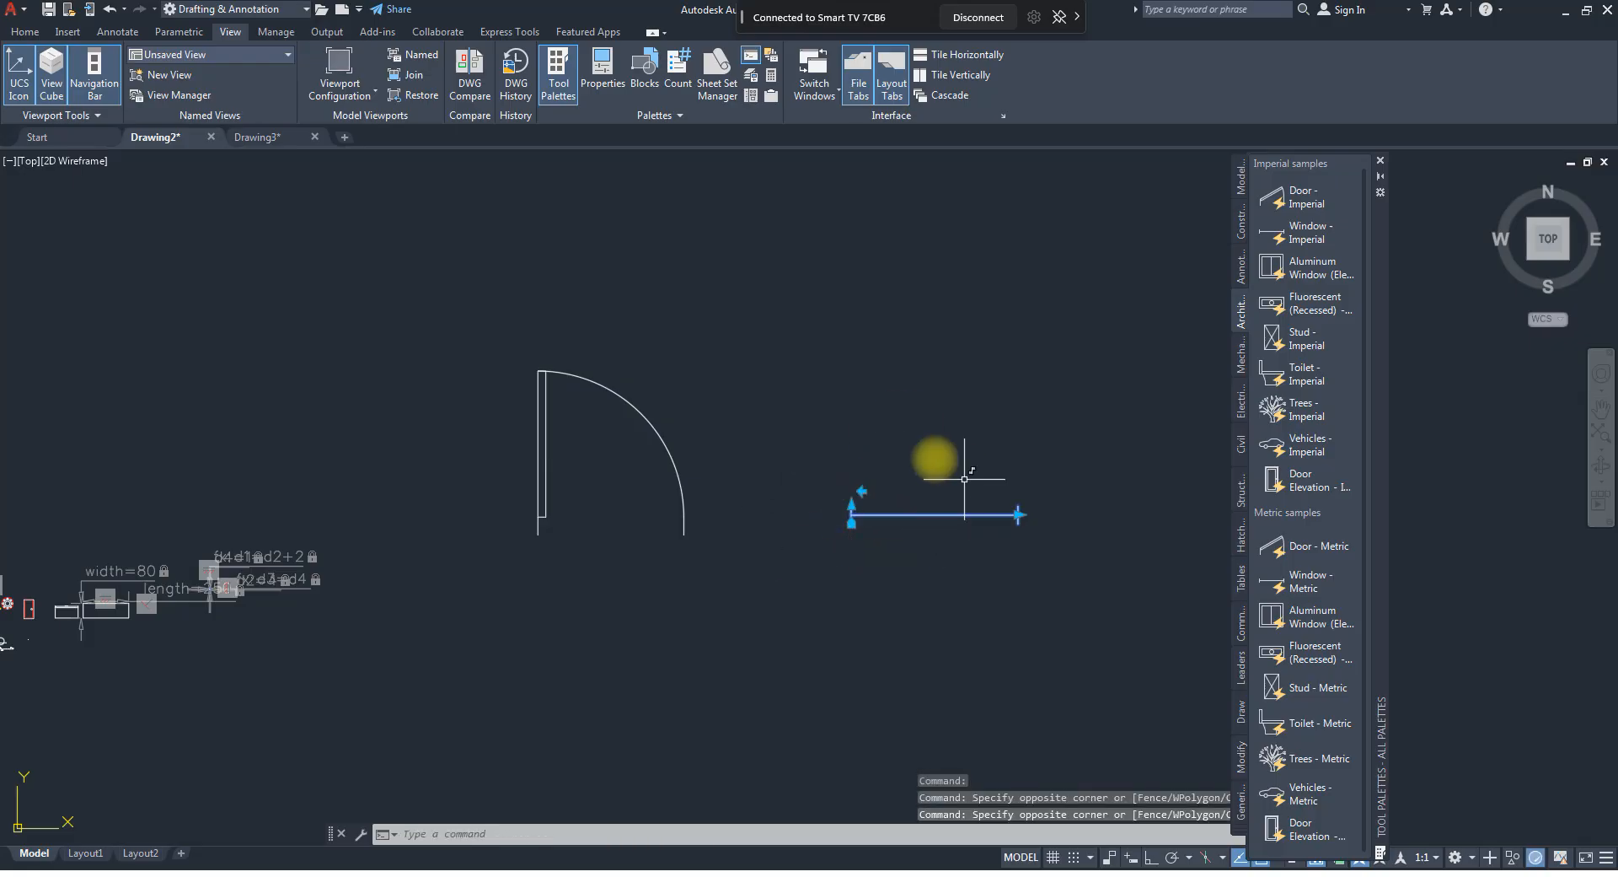
click(851, 523)
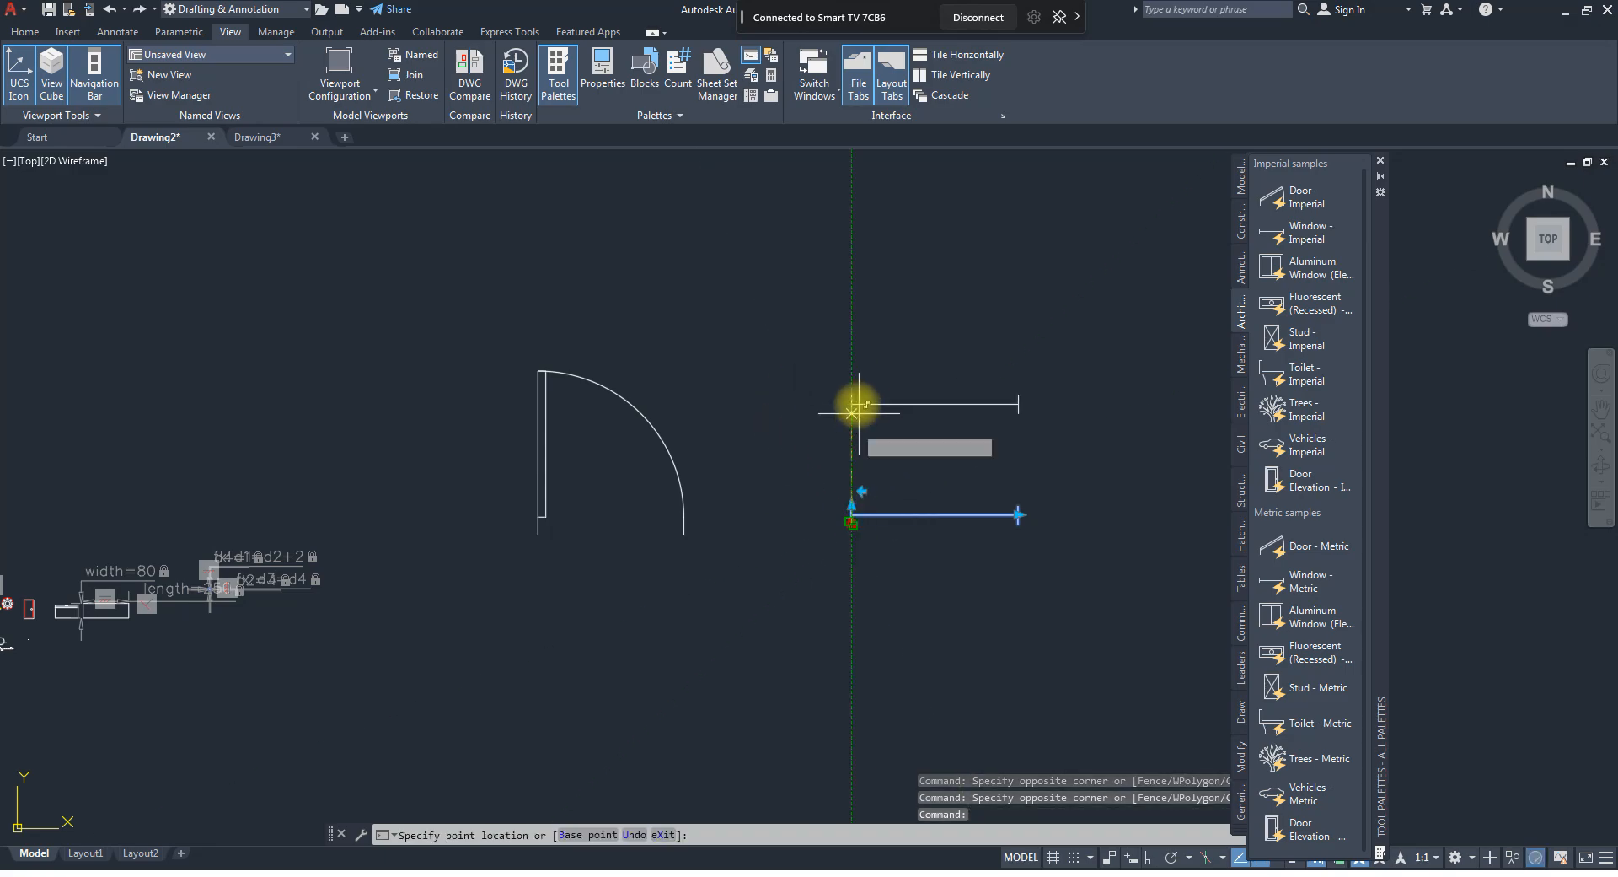
click(854, 398)
Flip the window block to the opposite side and back, and stretch its free end to the right to widen it.
click(861, 371)
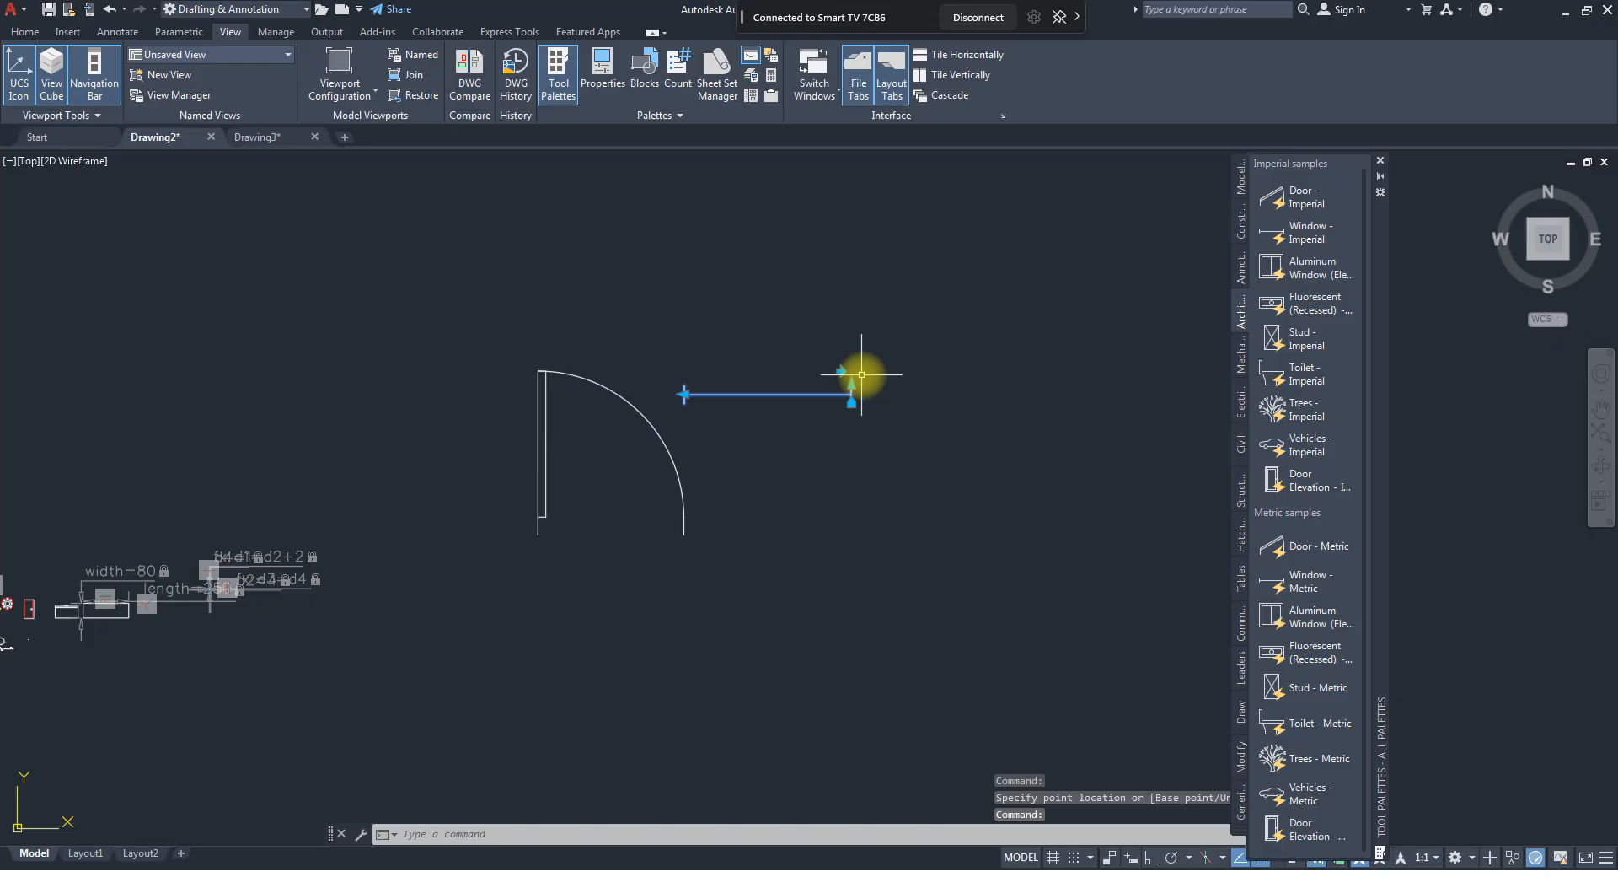
click(841, 371)
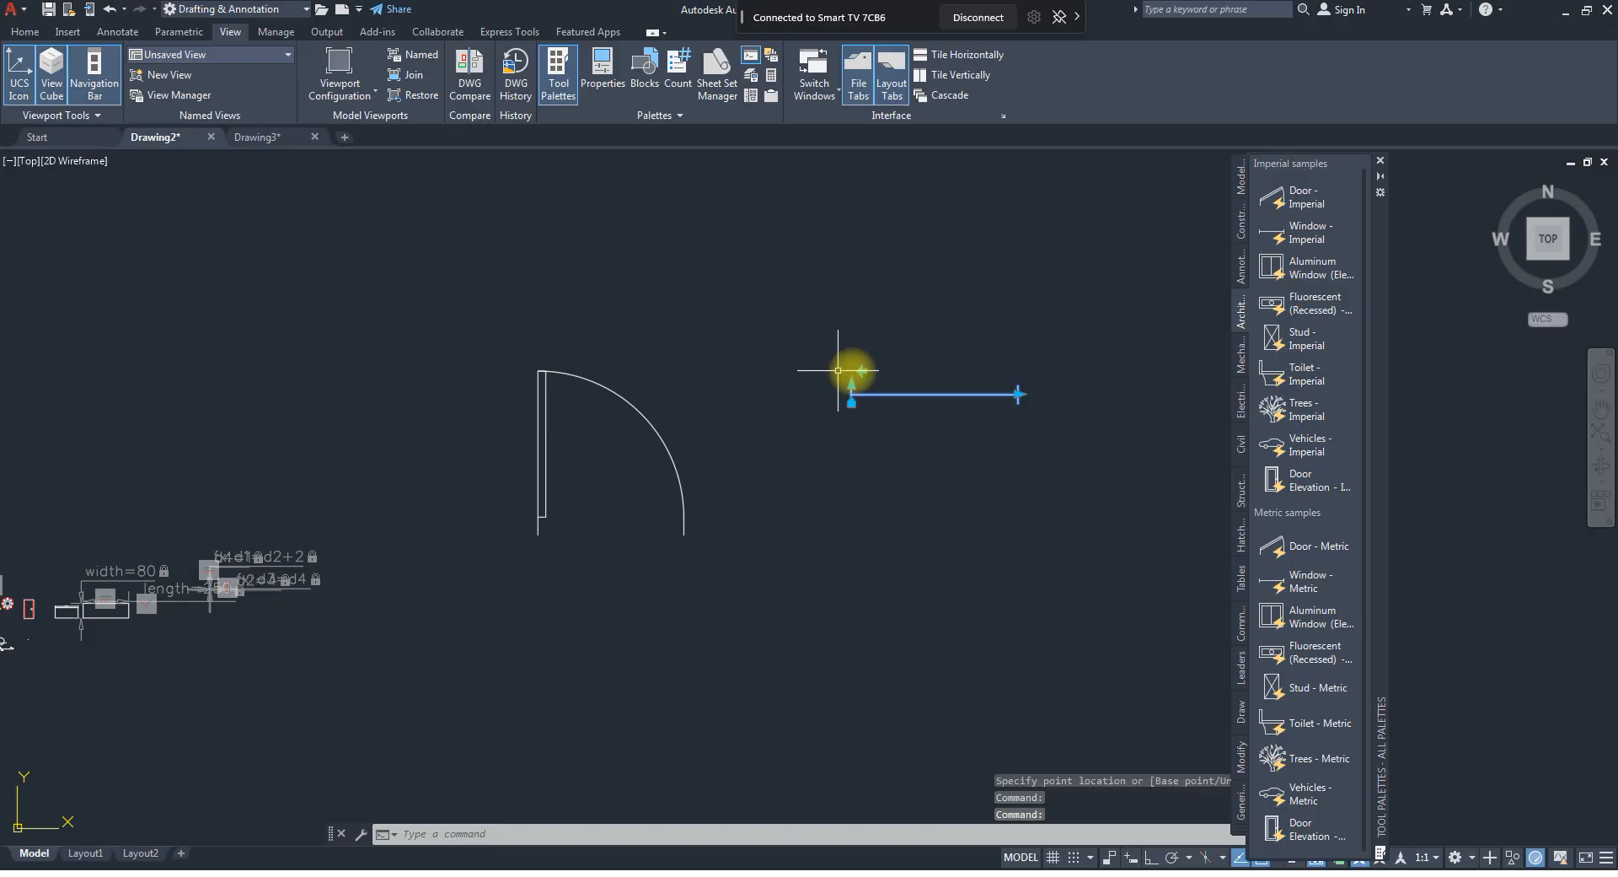
click(1019, 394)
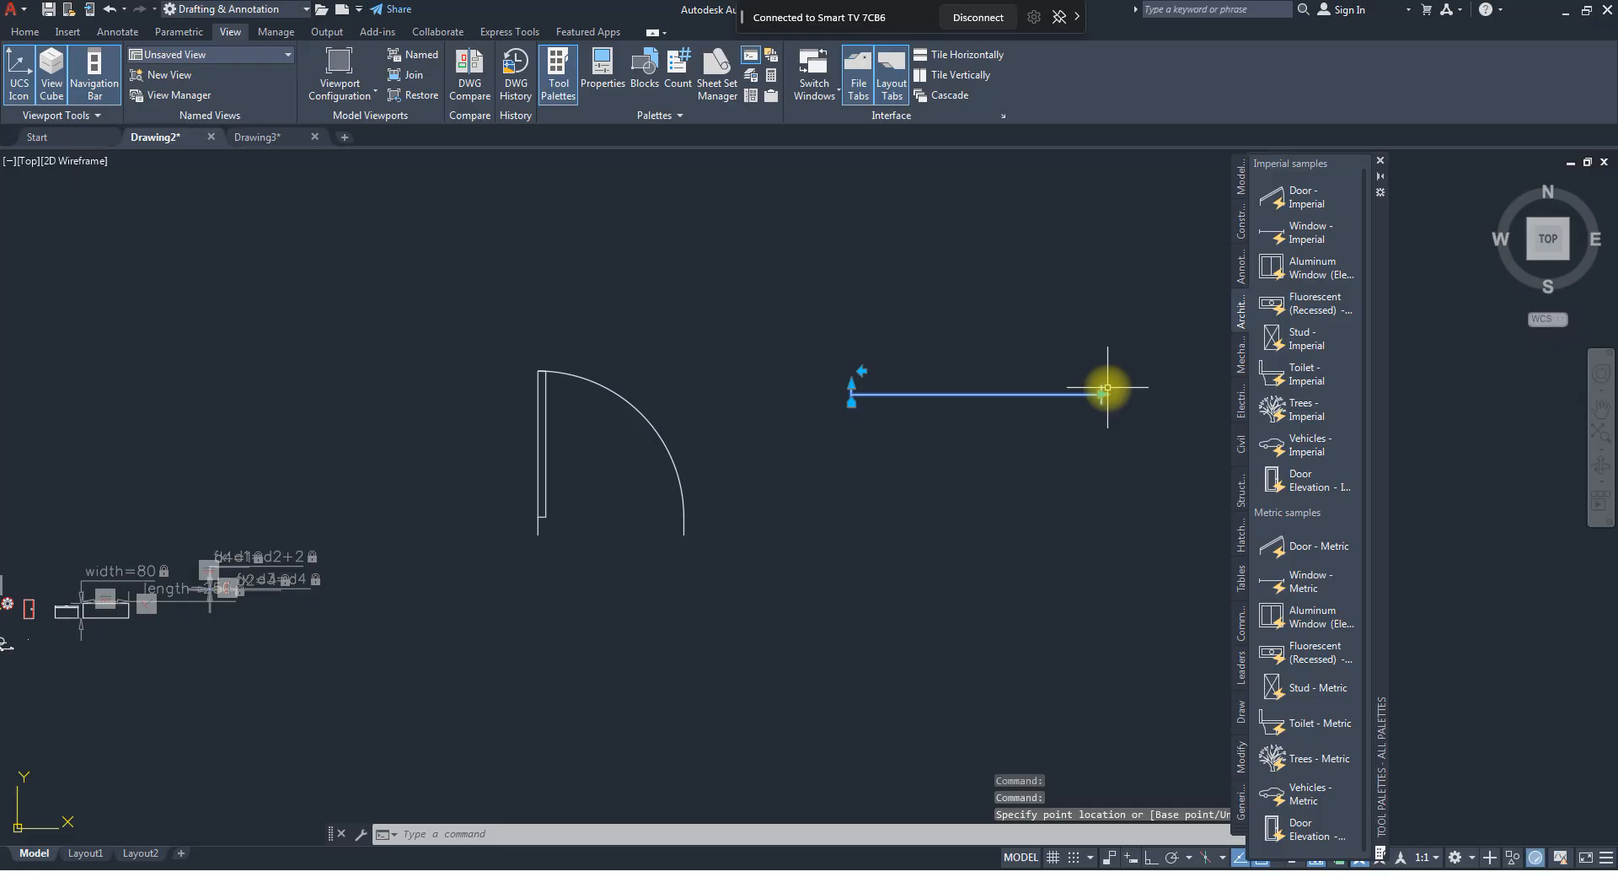
click(1107, 387)
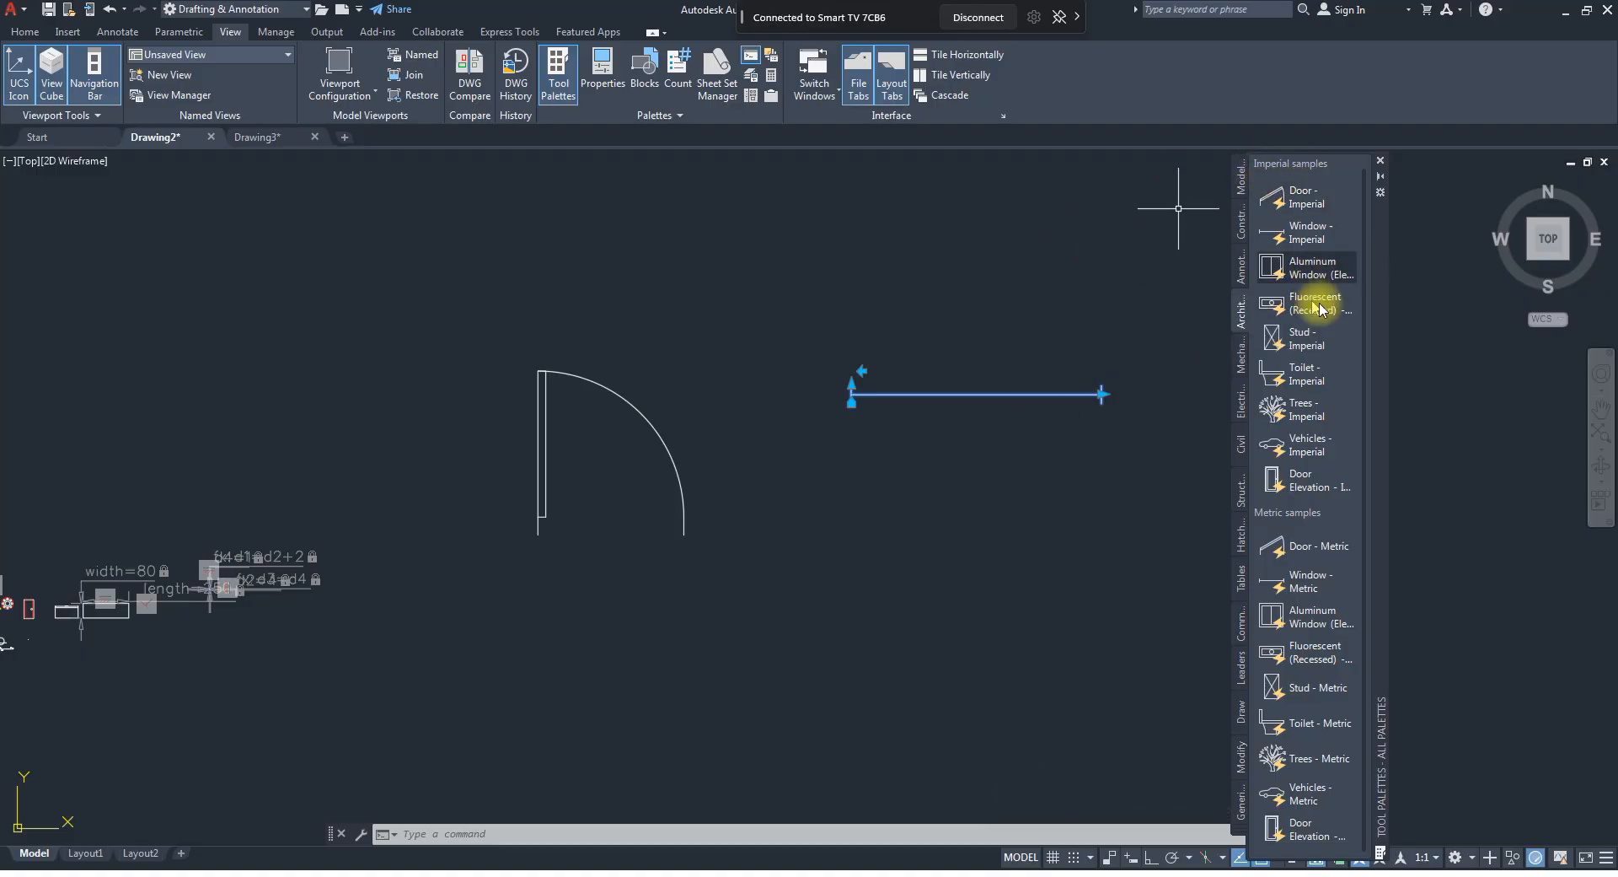
Insert the imperial Aluminum Window elevation block below the plan window and select it.
drag(1320, 261, 878, 676)
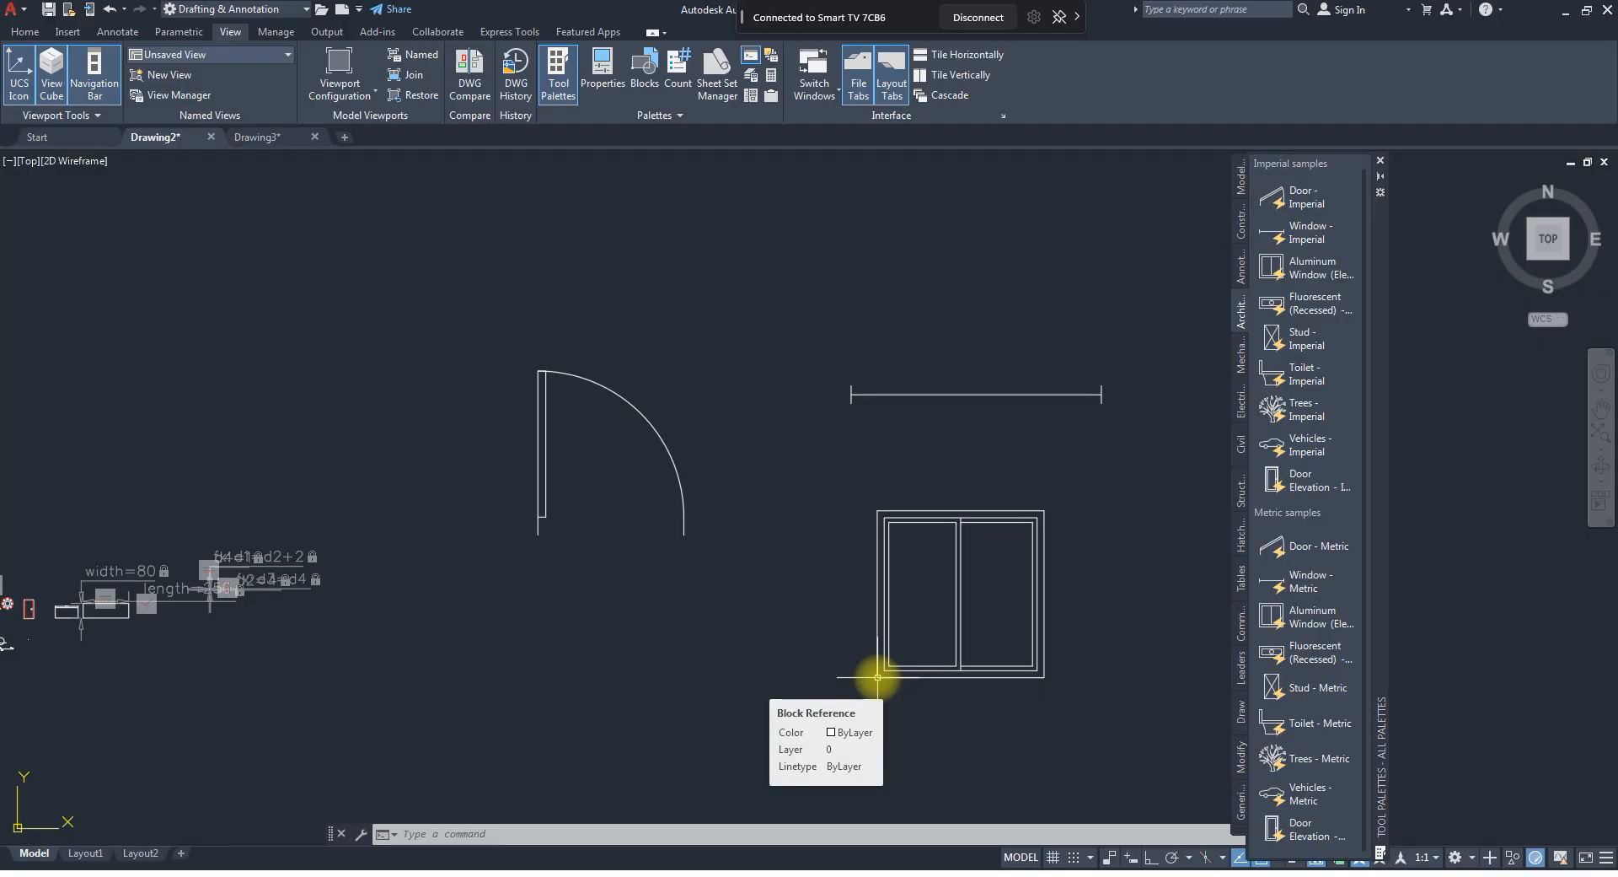
click(1003, 712)
click(944, 656)
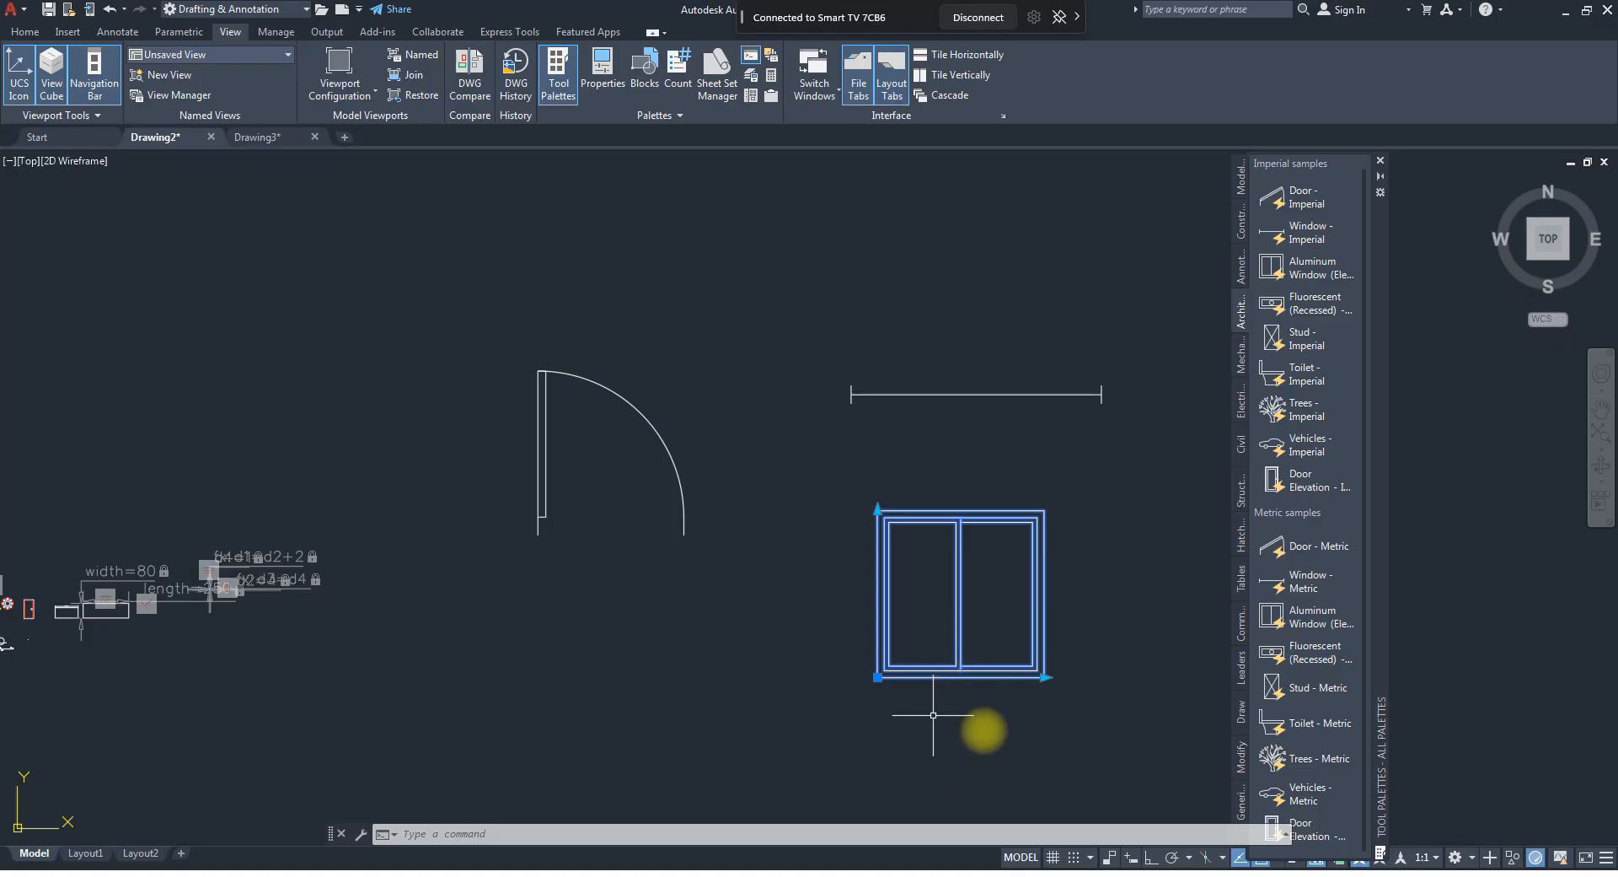
Select the door block and narrow its opening width to about 600.
click(595, 557)
click(516, 501)
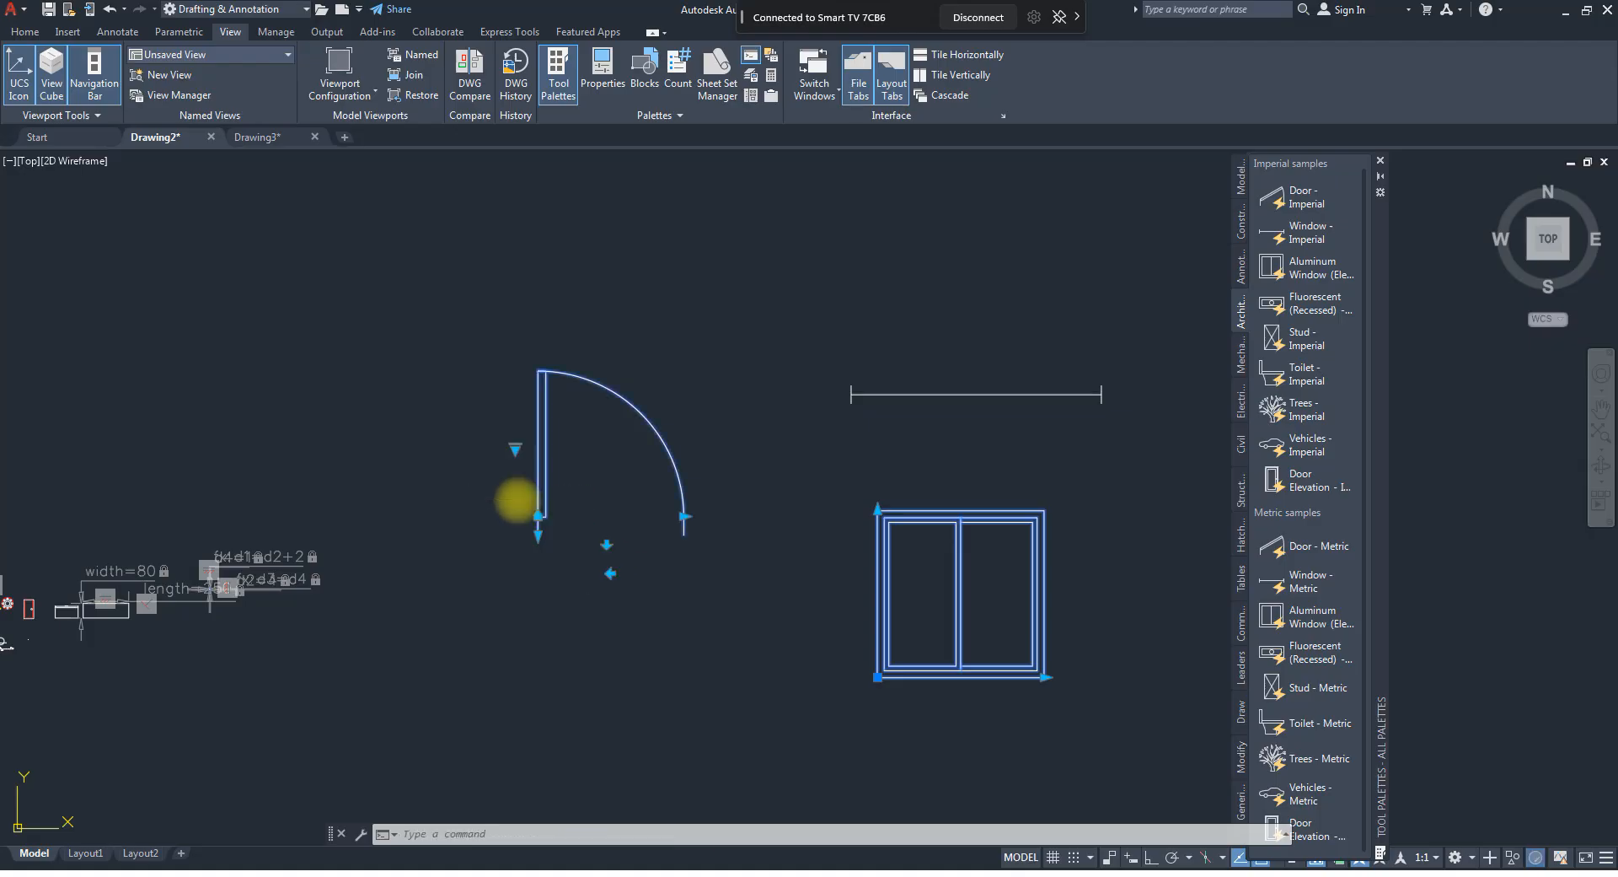
click(684, 515)
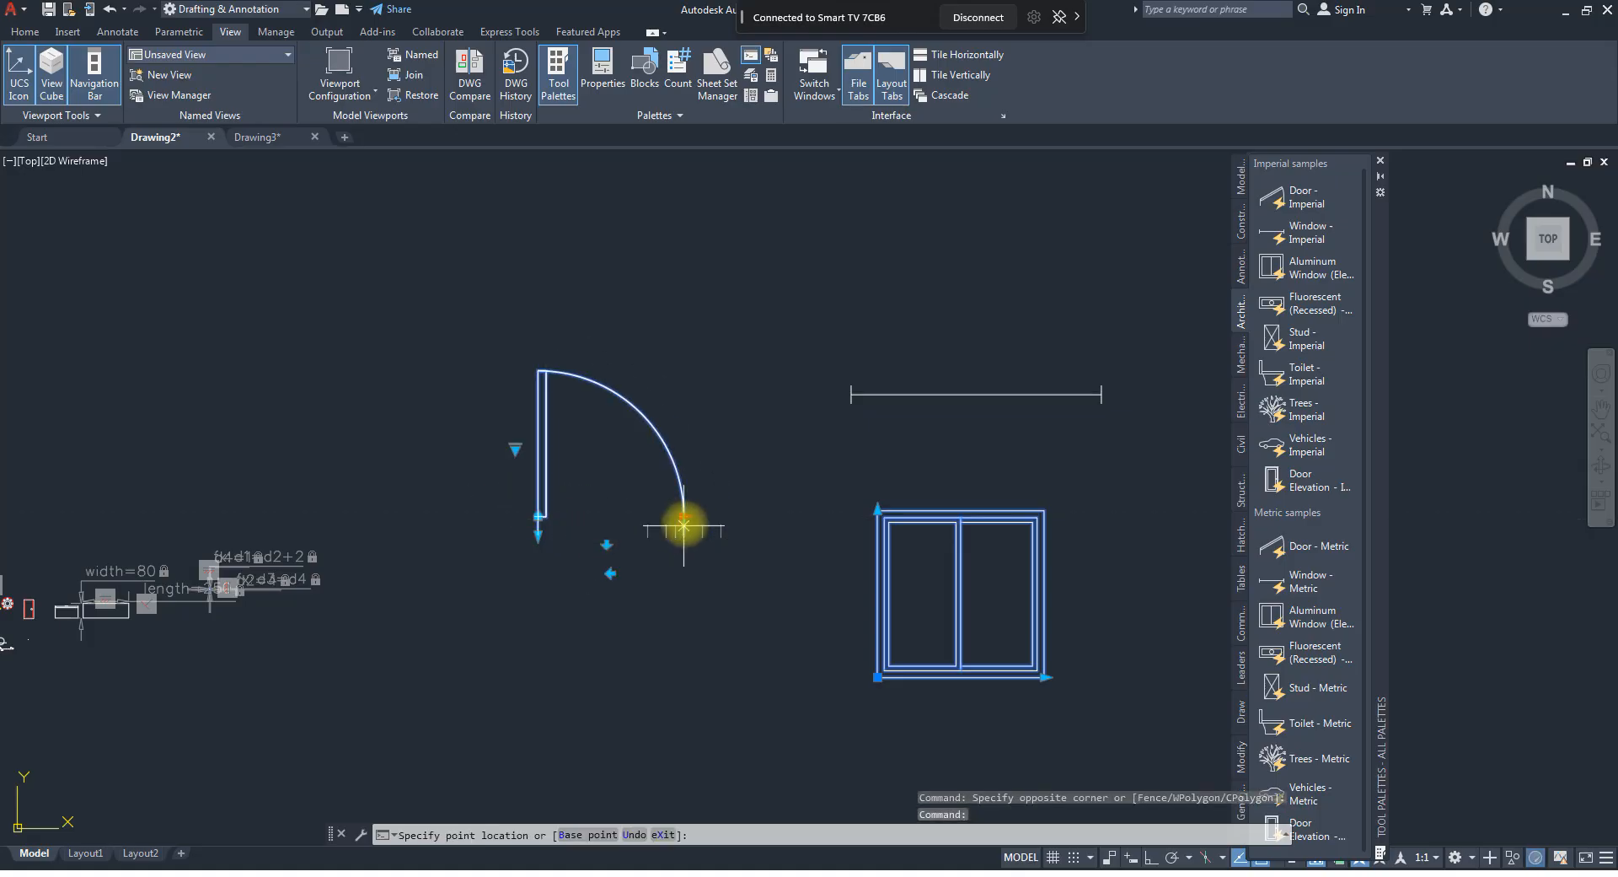
scroll(708, 520, up, 4)
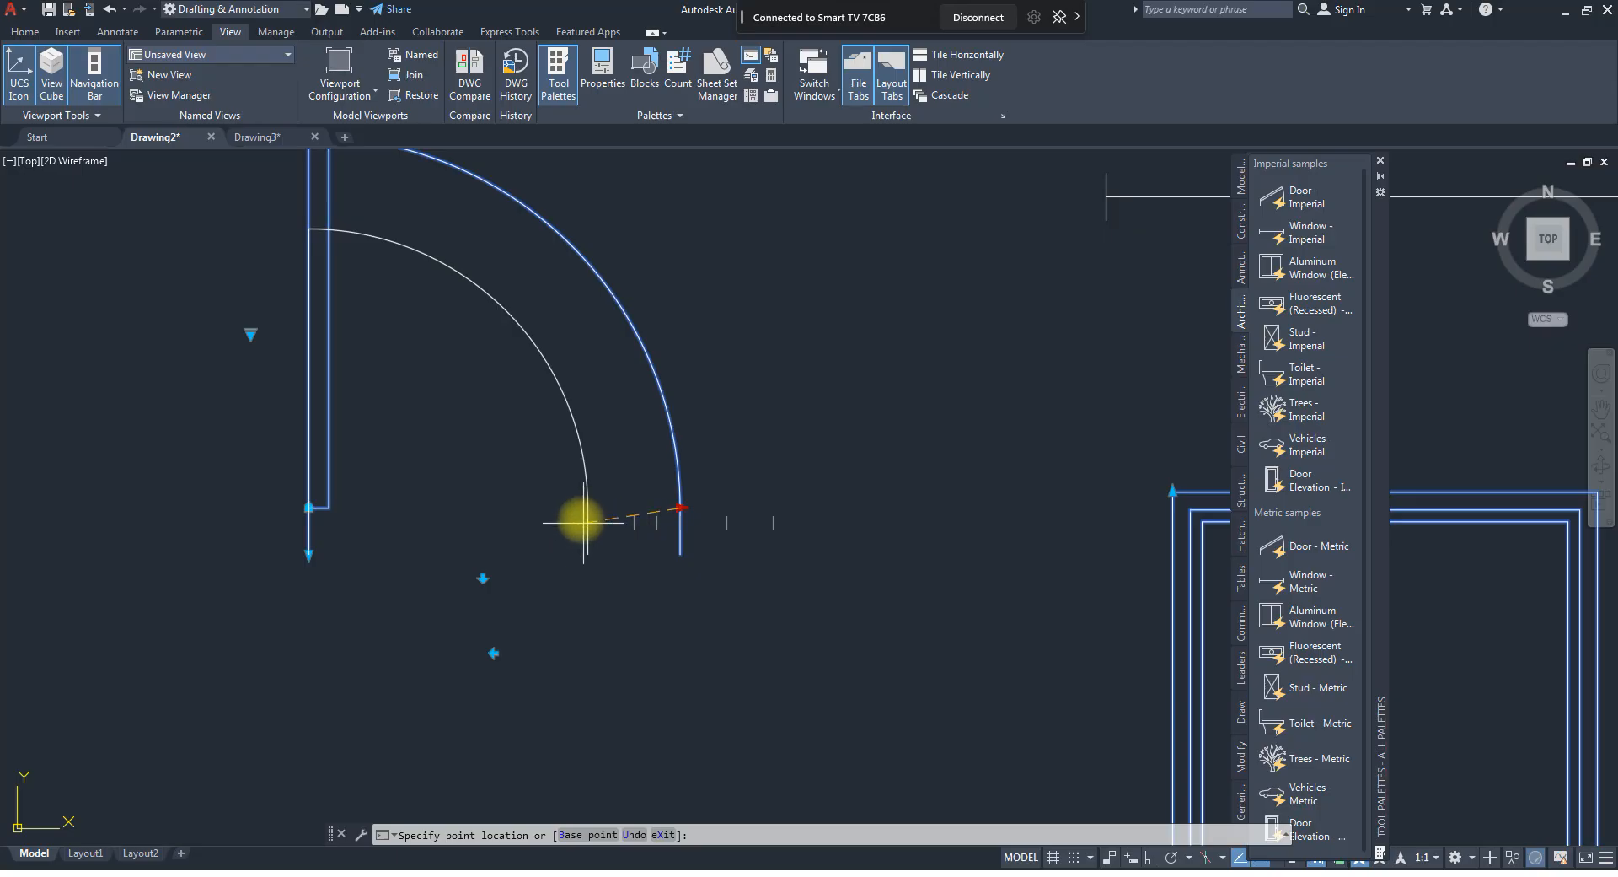
click(578, 498)
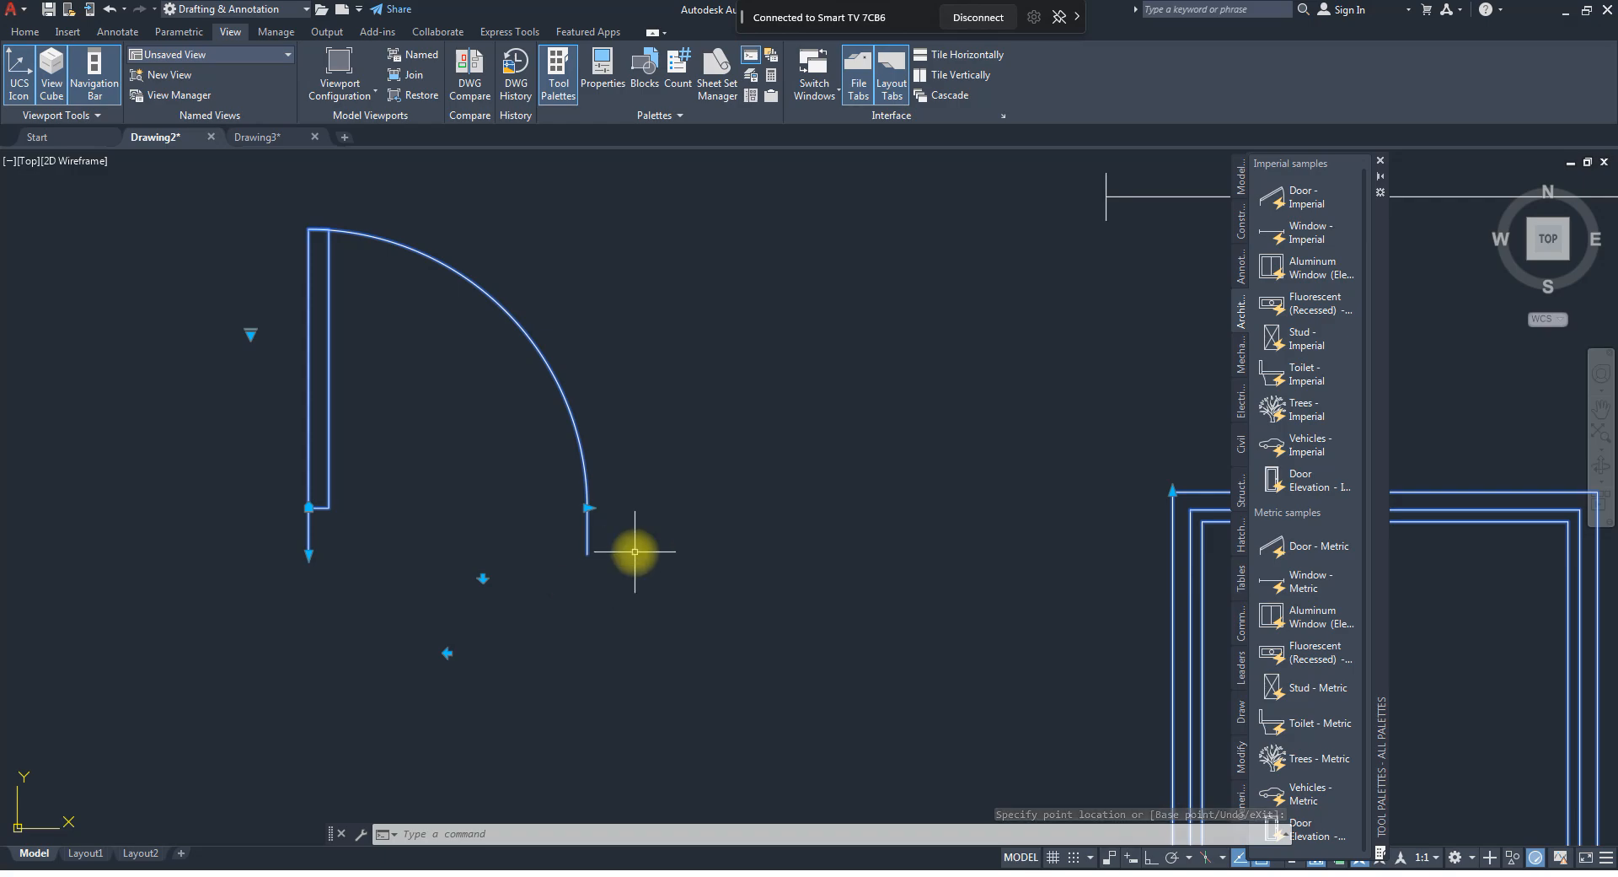
Measure the door opening's width with a temporary linear dimension below the door, and erase the dimension.
key(Escape)
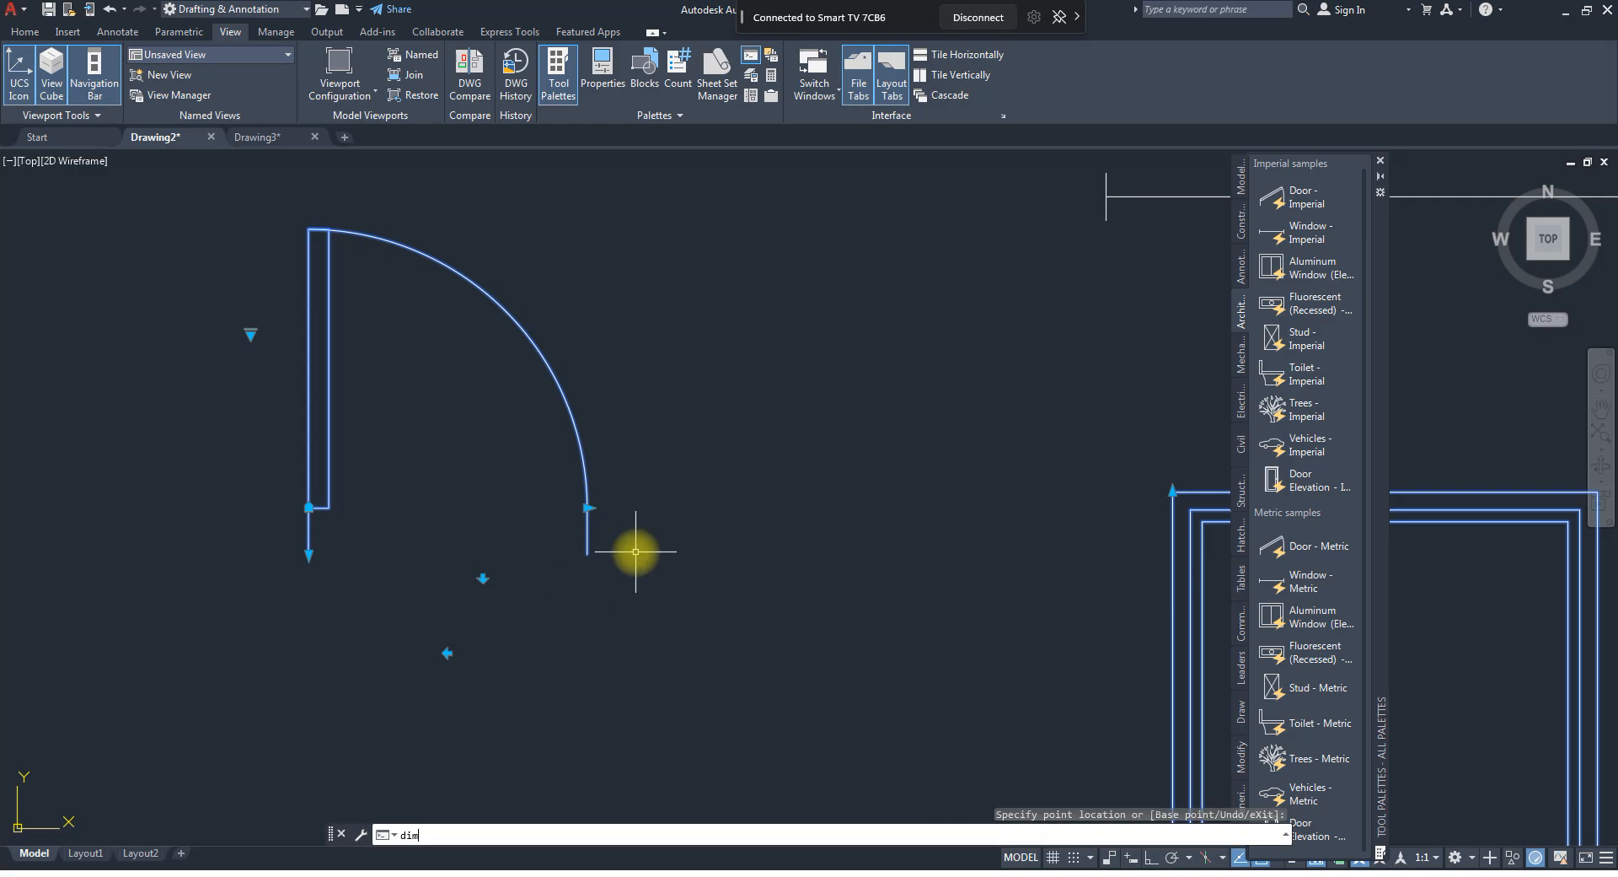
text(dimlin)
key(Return)
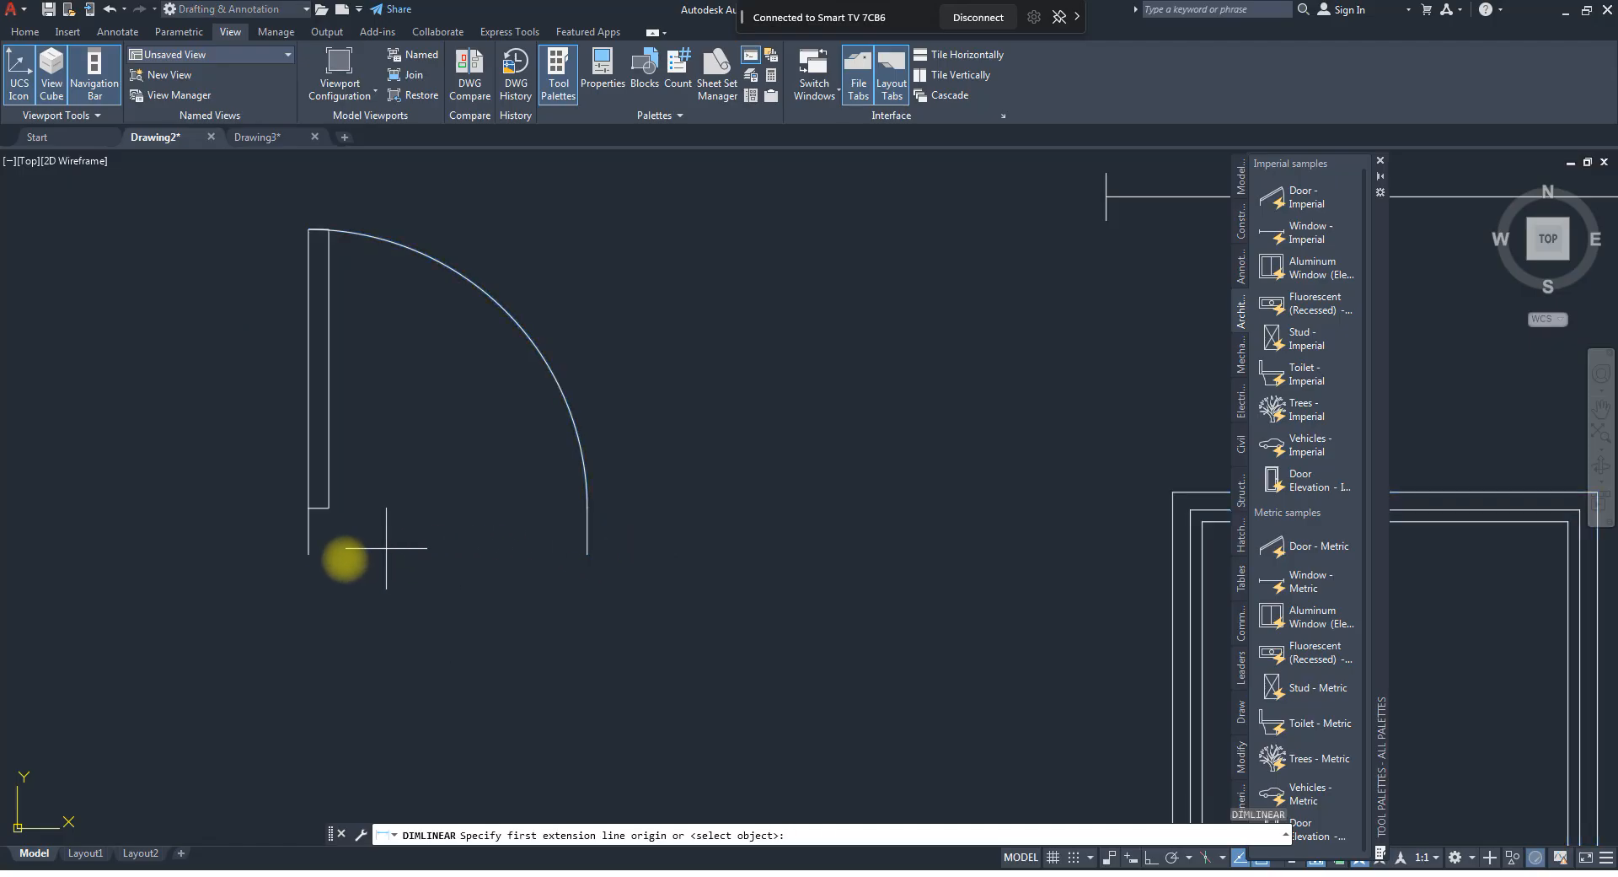
click(308, 554)
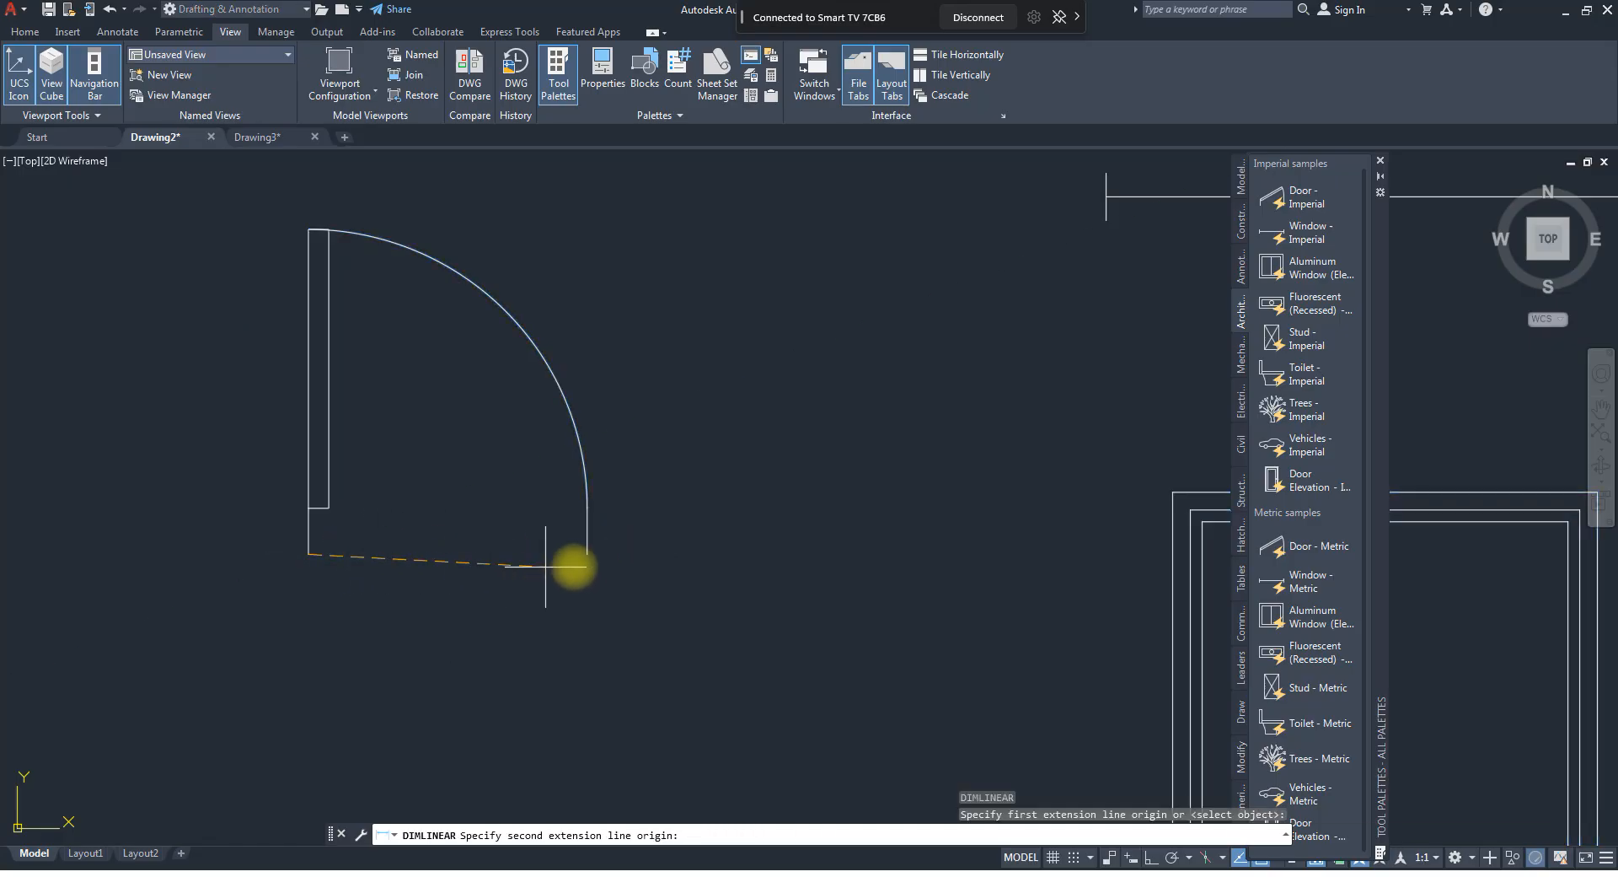
click(585, 555)
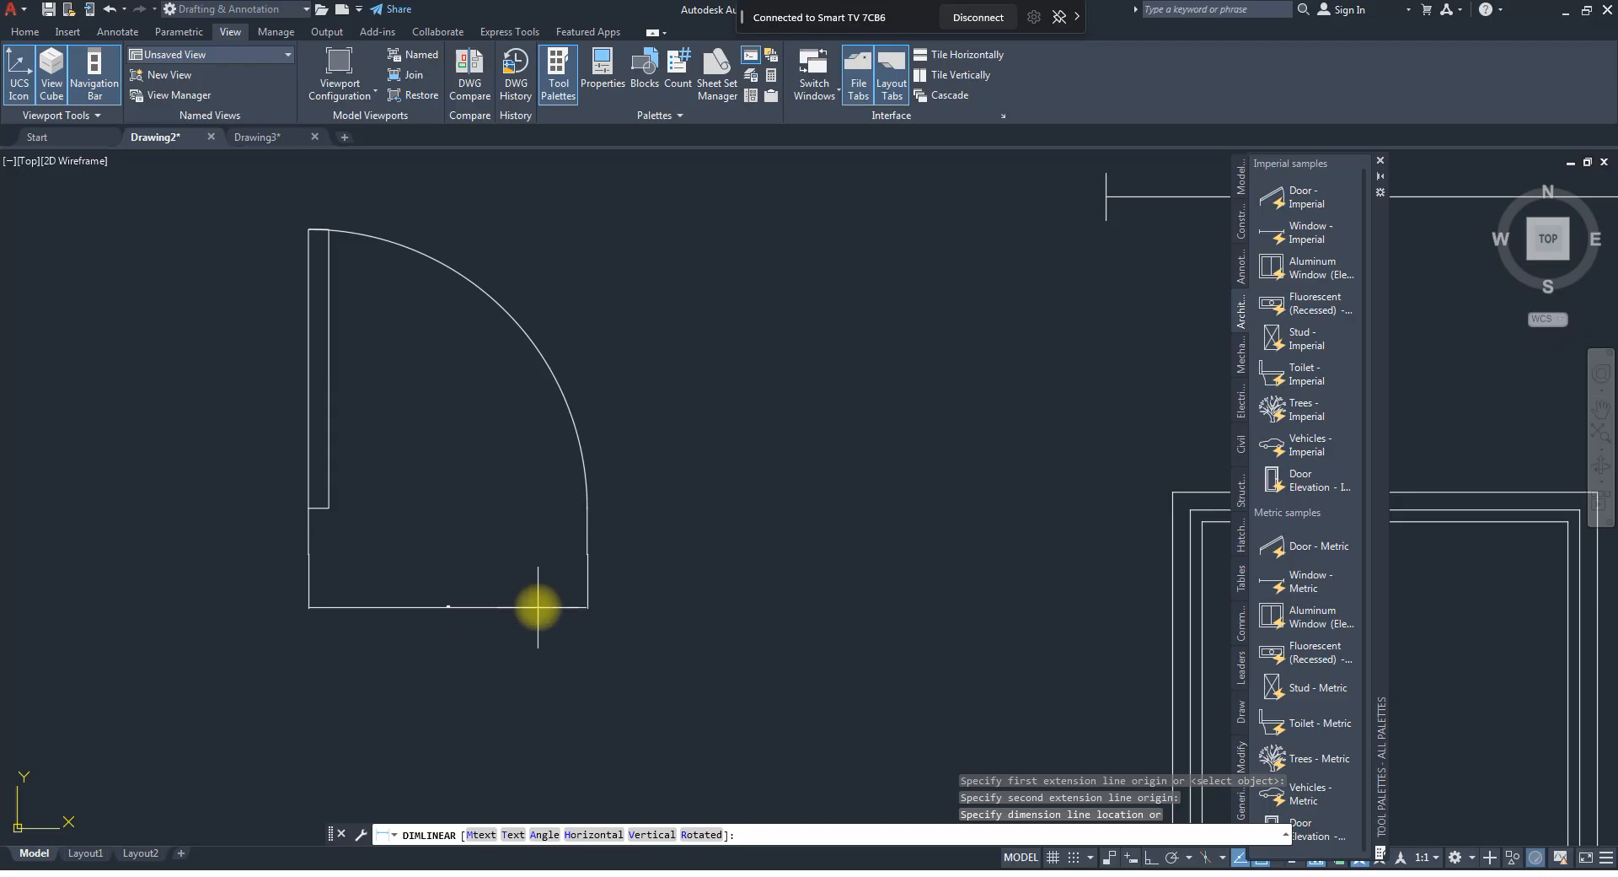
scroll(466, 625, up, 8)
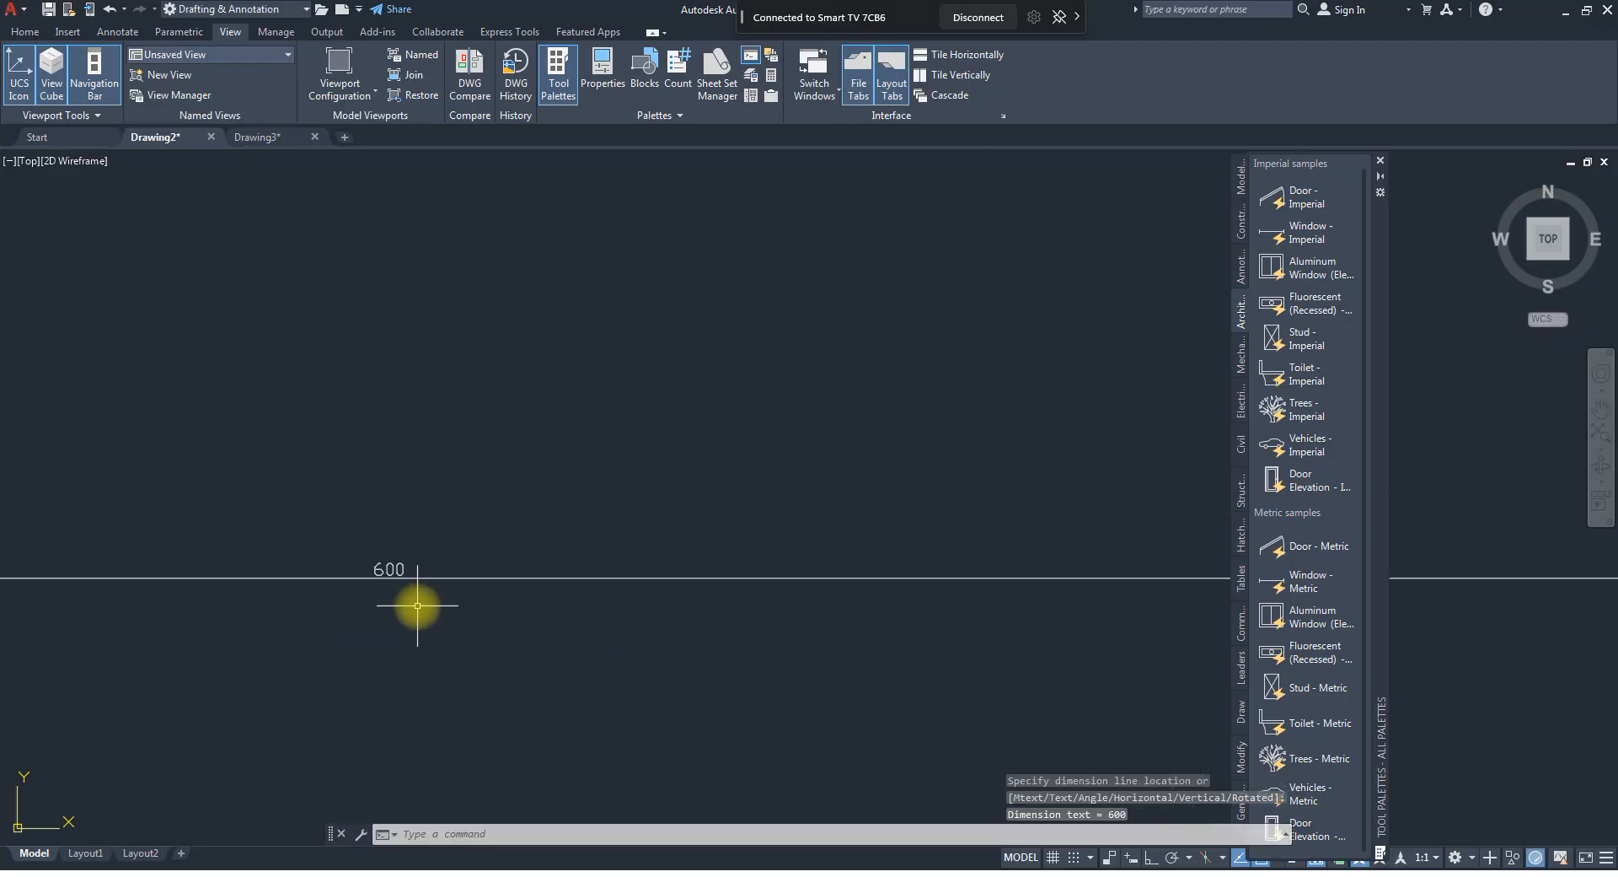
scroll(426, 624, down, 4)
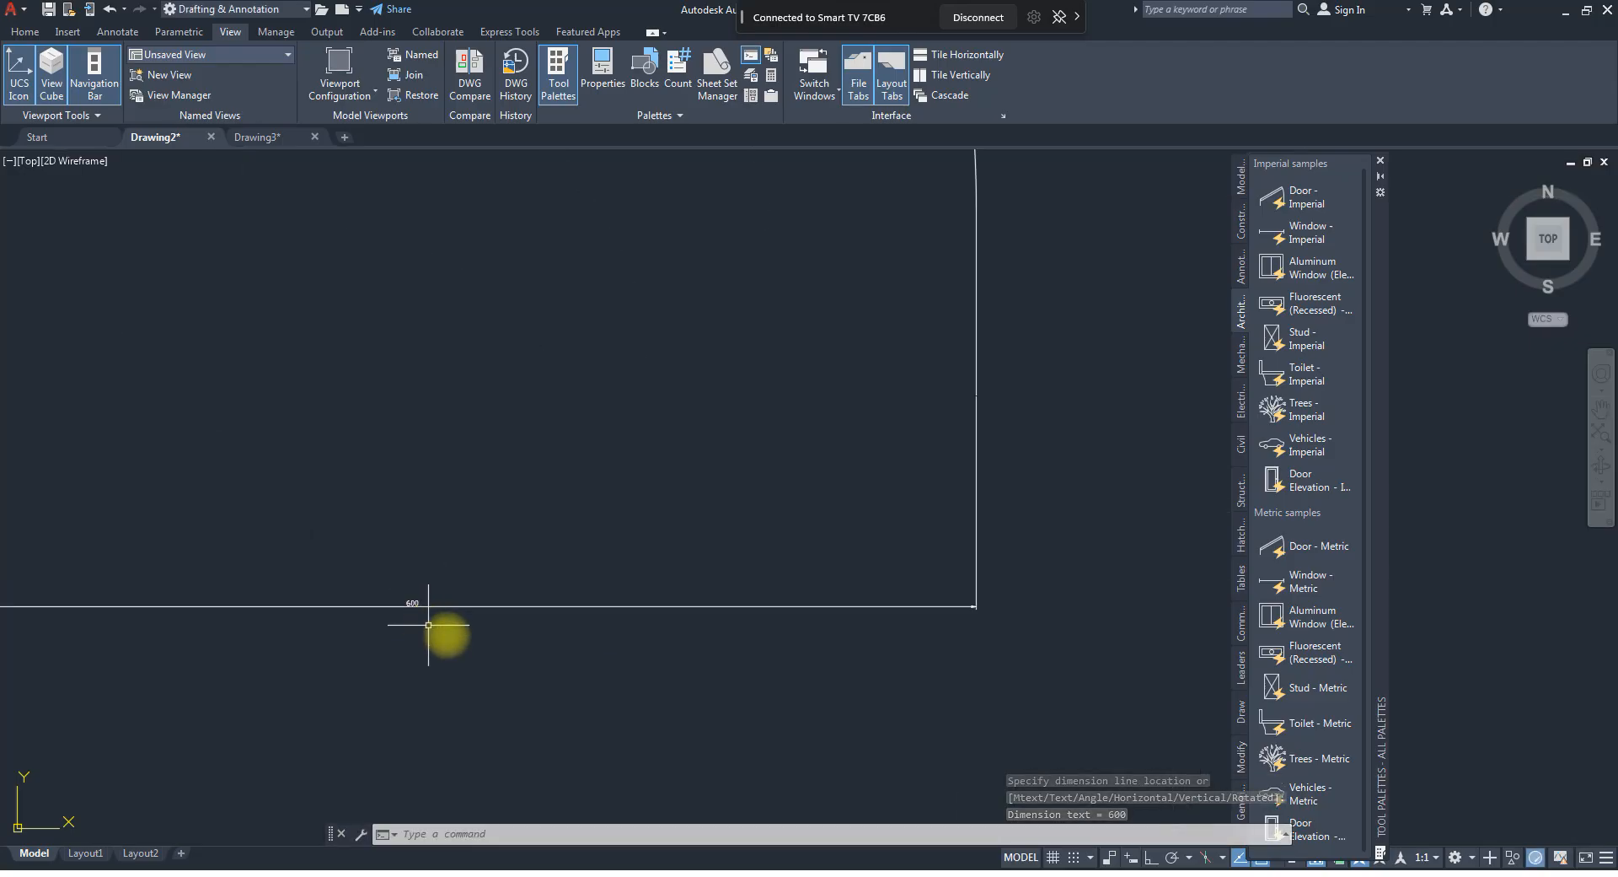
click(467, 646)
click(410, 578)
key(Delete)
Select the door block and widen its opening to the next larger preset width.
scroll(405, 581, down, 3)
click(515, 506)
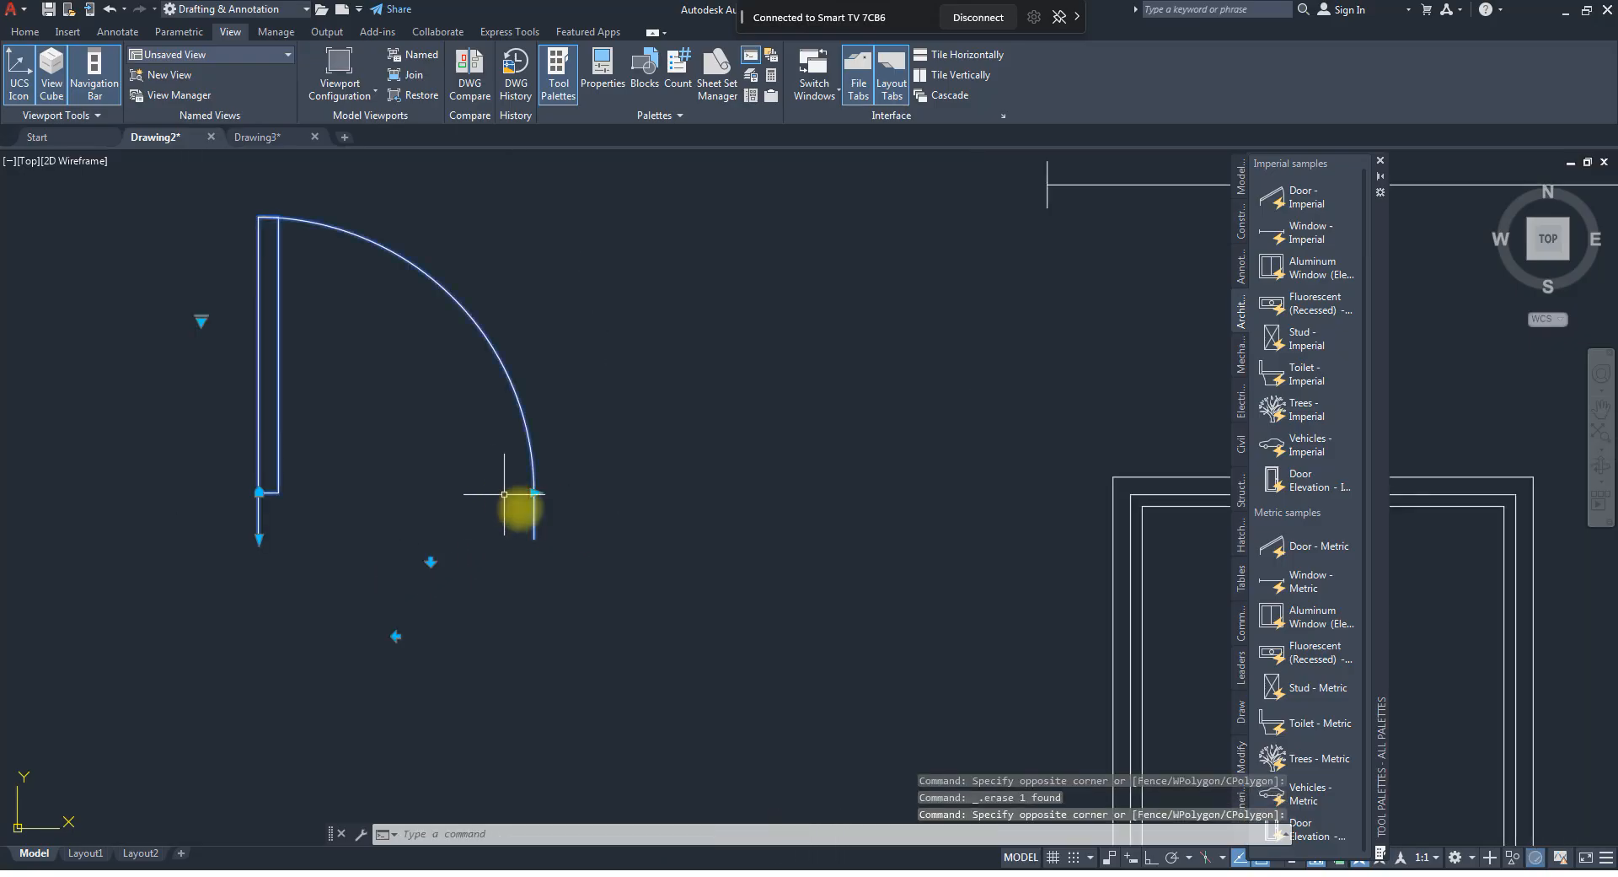
click(535, 492)
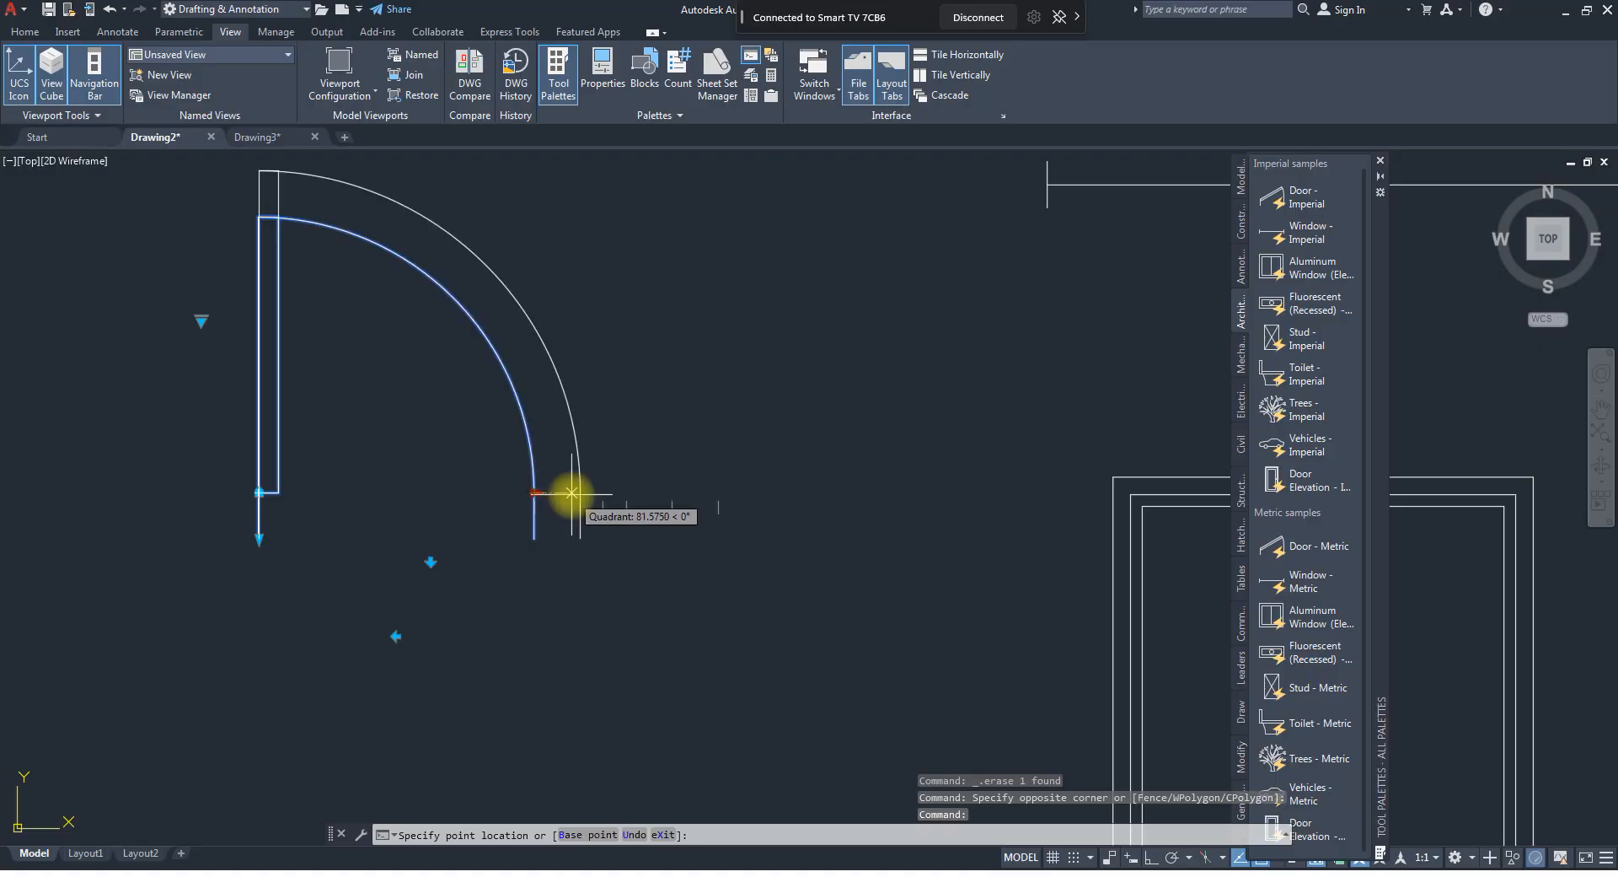
click(572, 492)
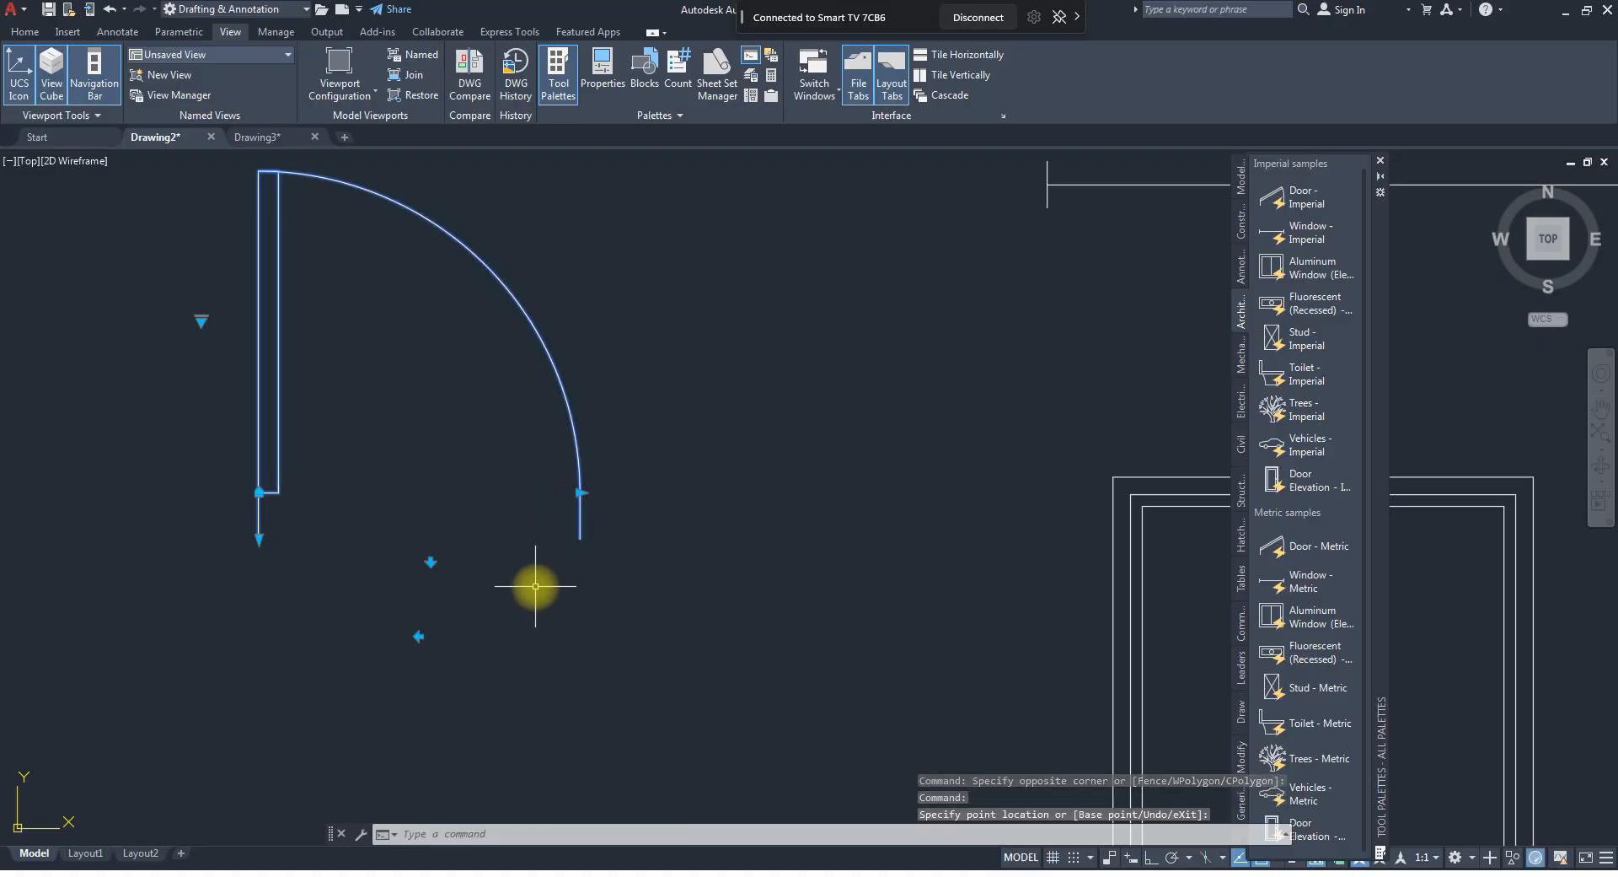
text(dimlin)
key(Return)
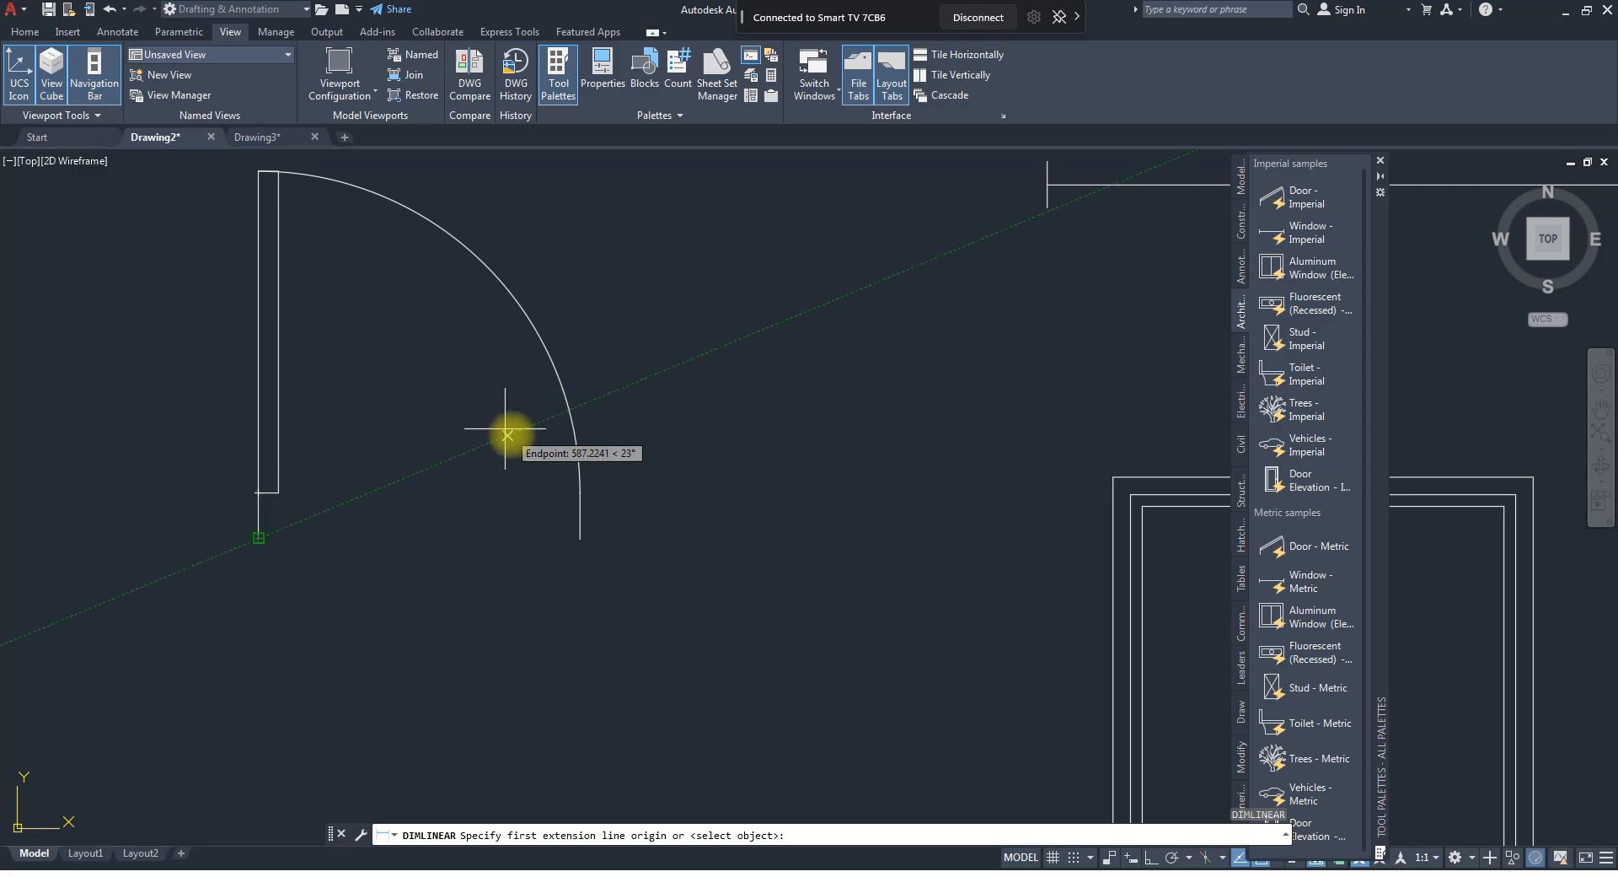
key(Escape)
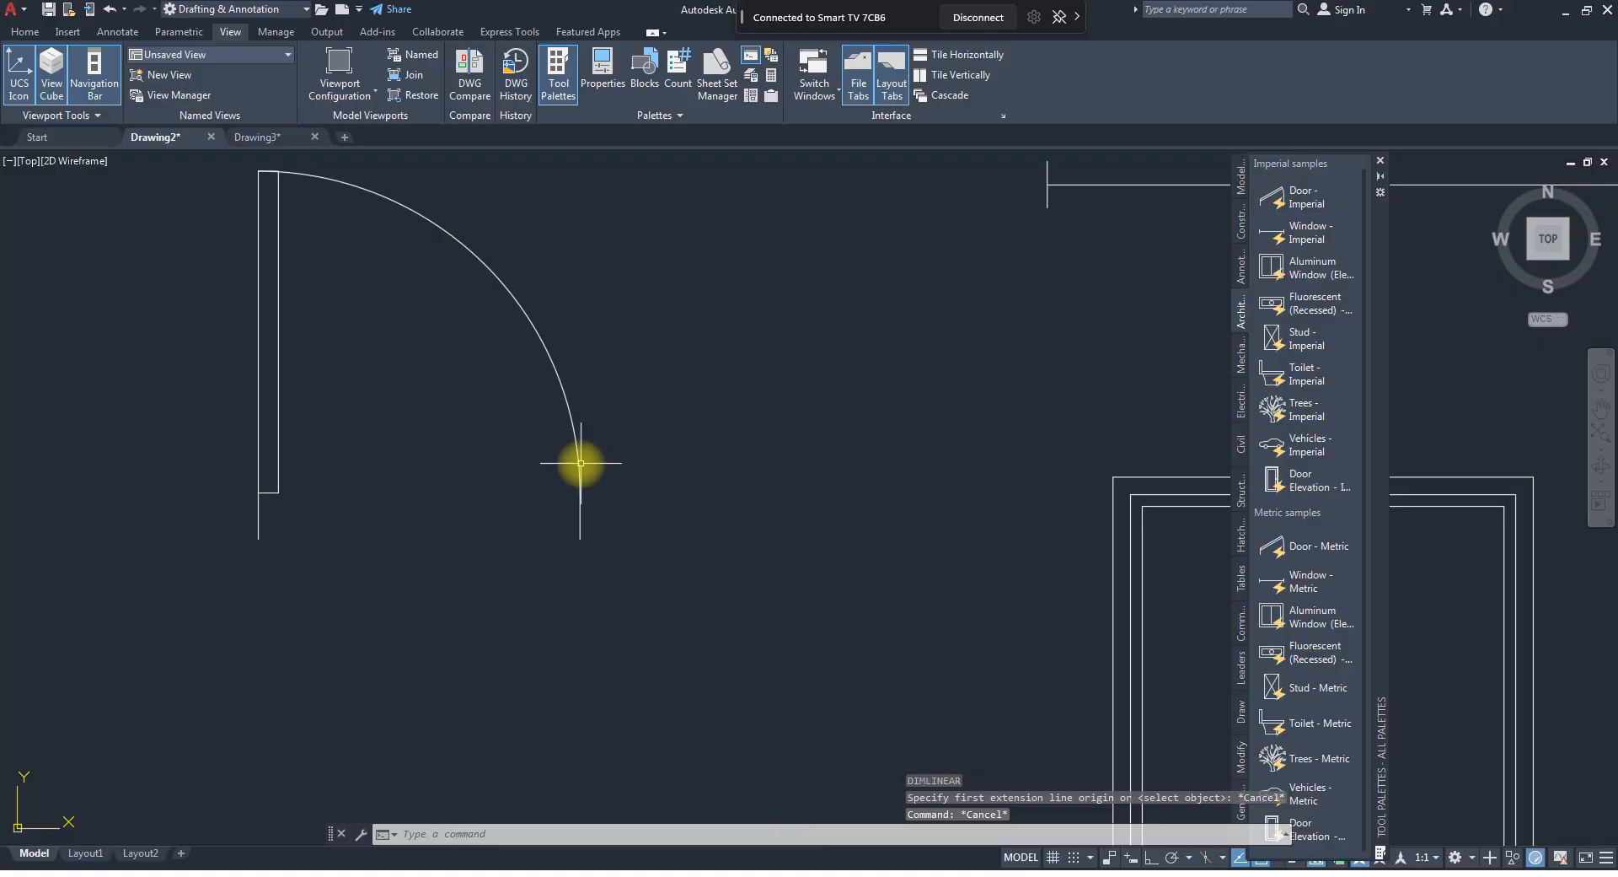
Reselect the door block and stretch its opening one more preset increment wider.
click(578, 463)
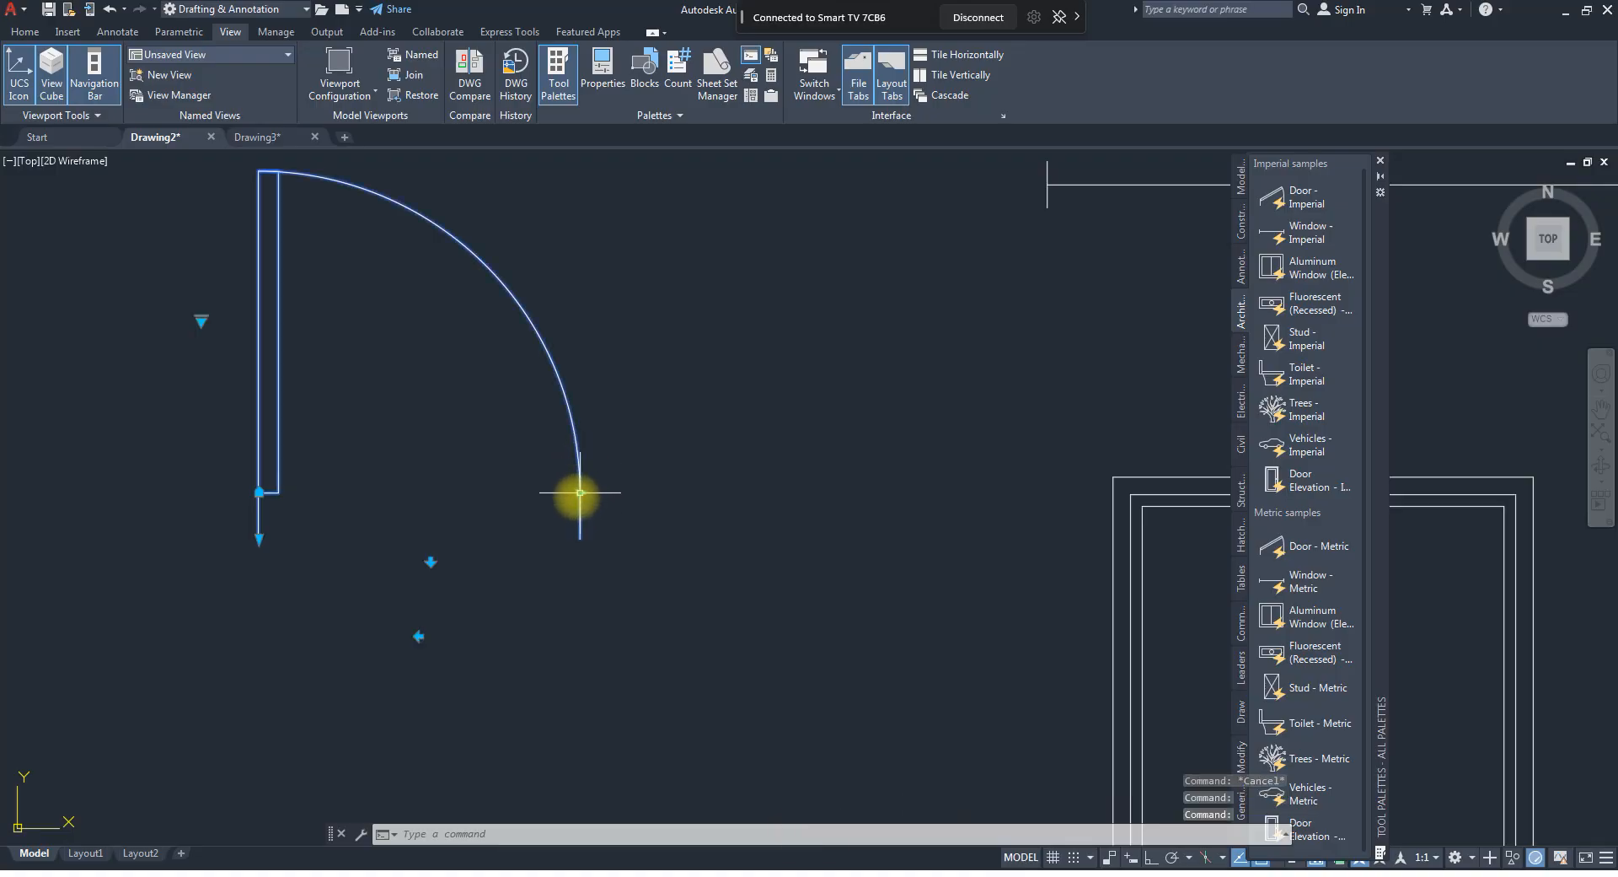
click(579, 492)
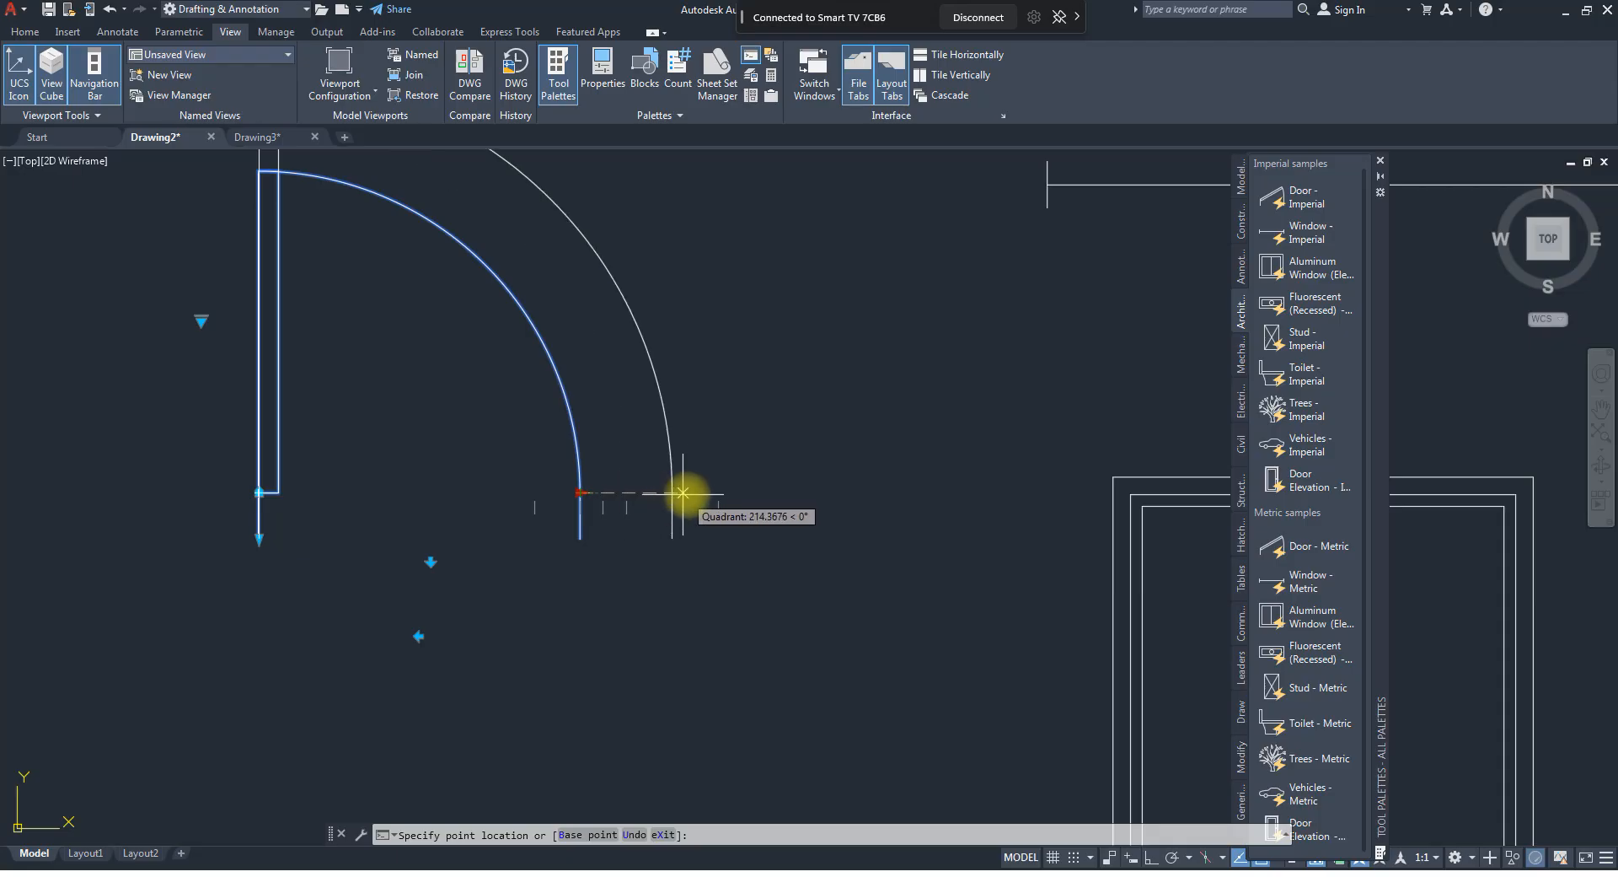
click(625, 493)
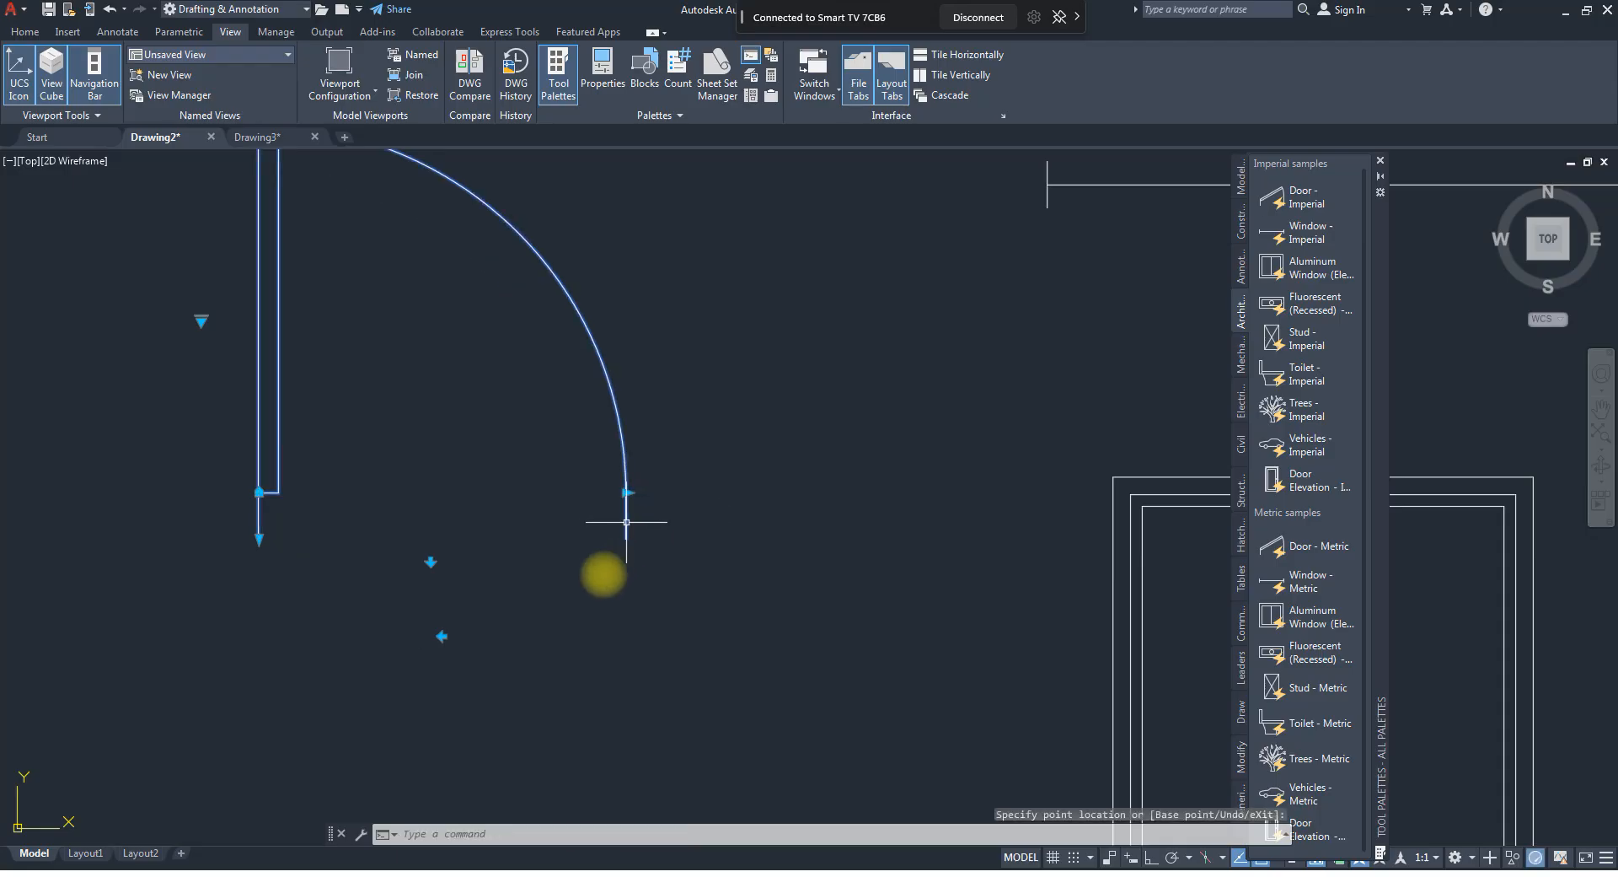
Measure the door opening's width with a temporary linear dimension below the door, and erase the dimension.
text(dimlin)
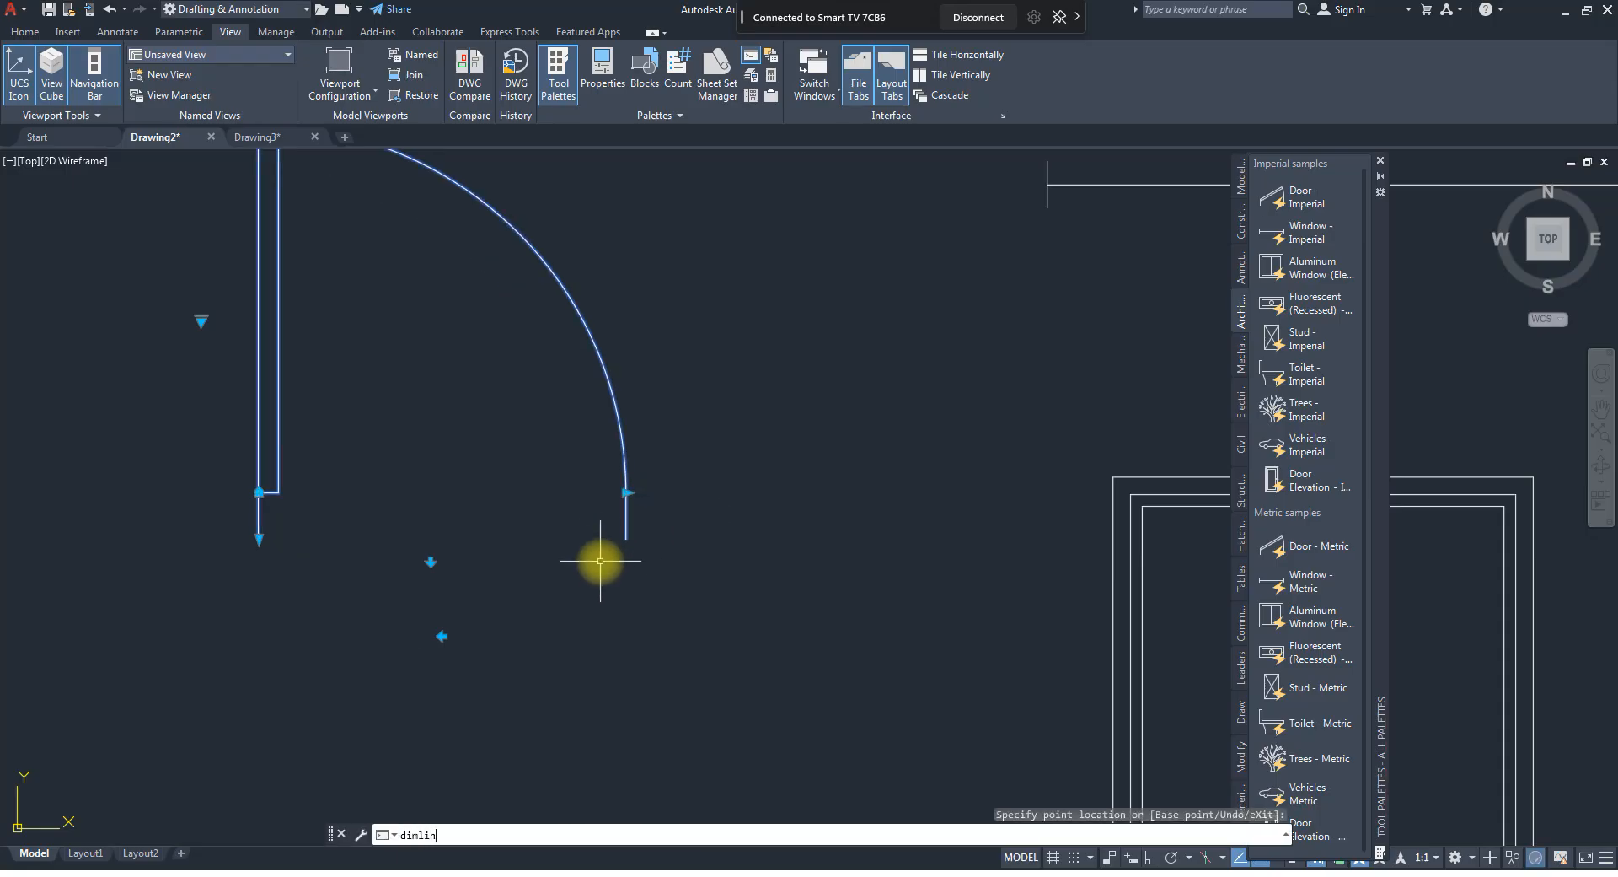
key(Return)
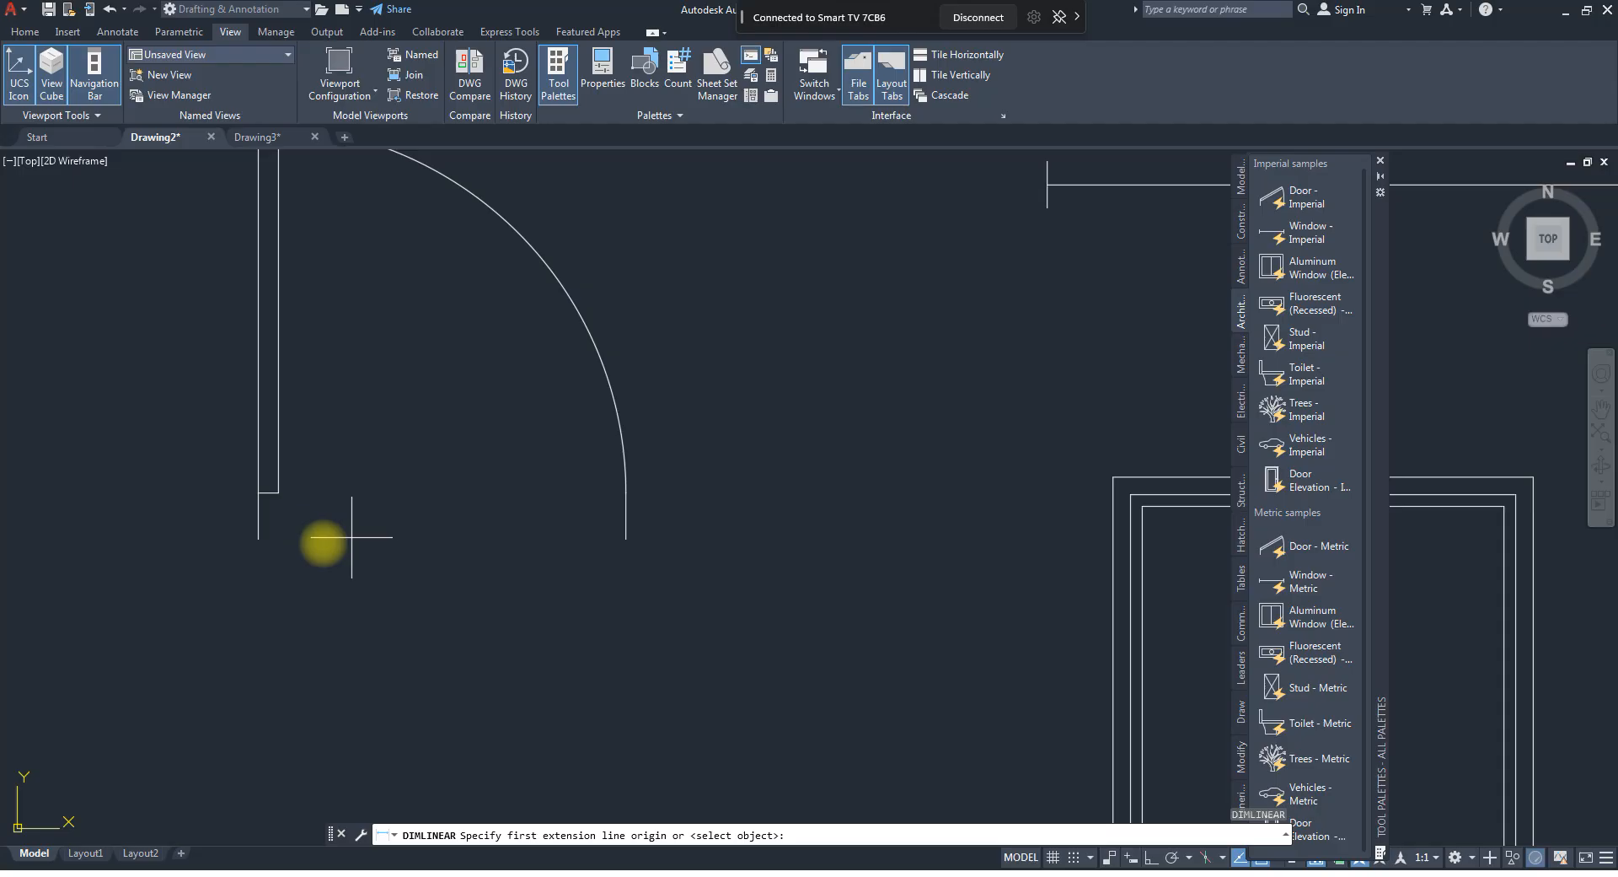
click(258, 539)
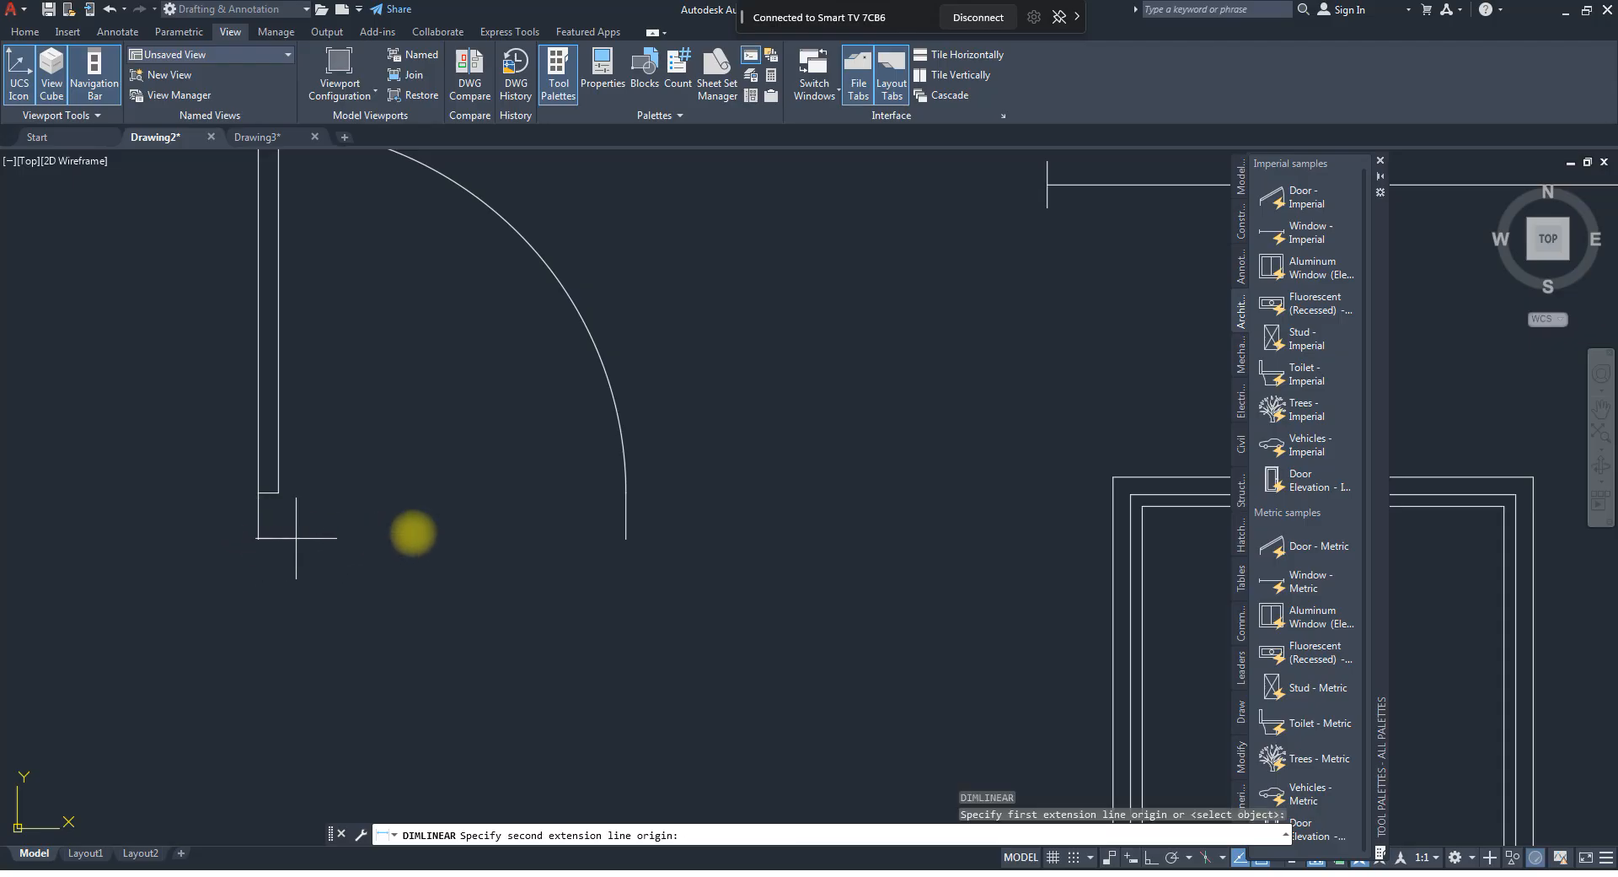
click(625, 539)
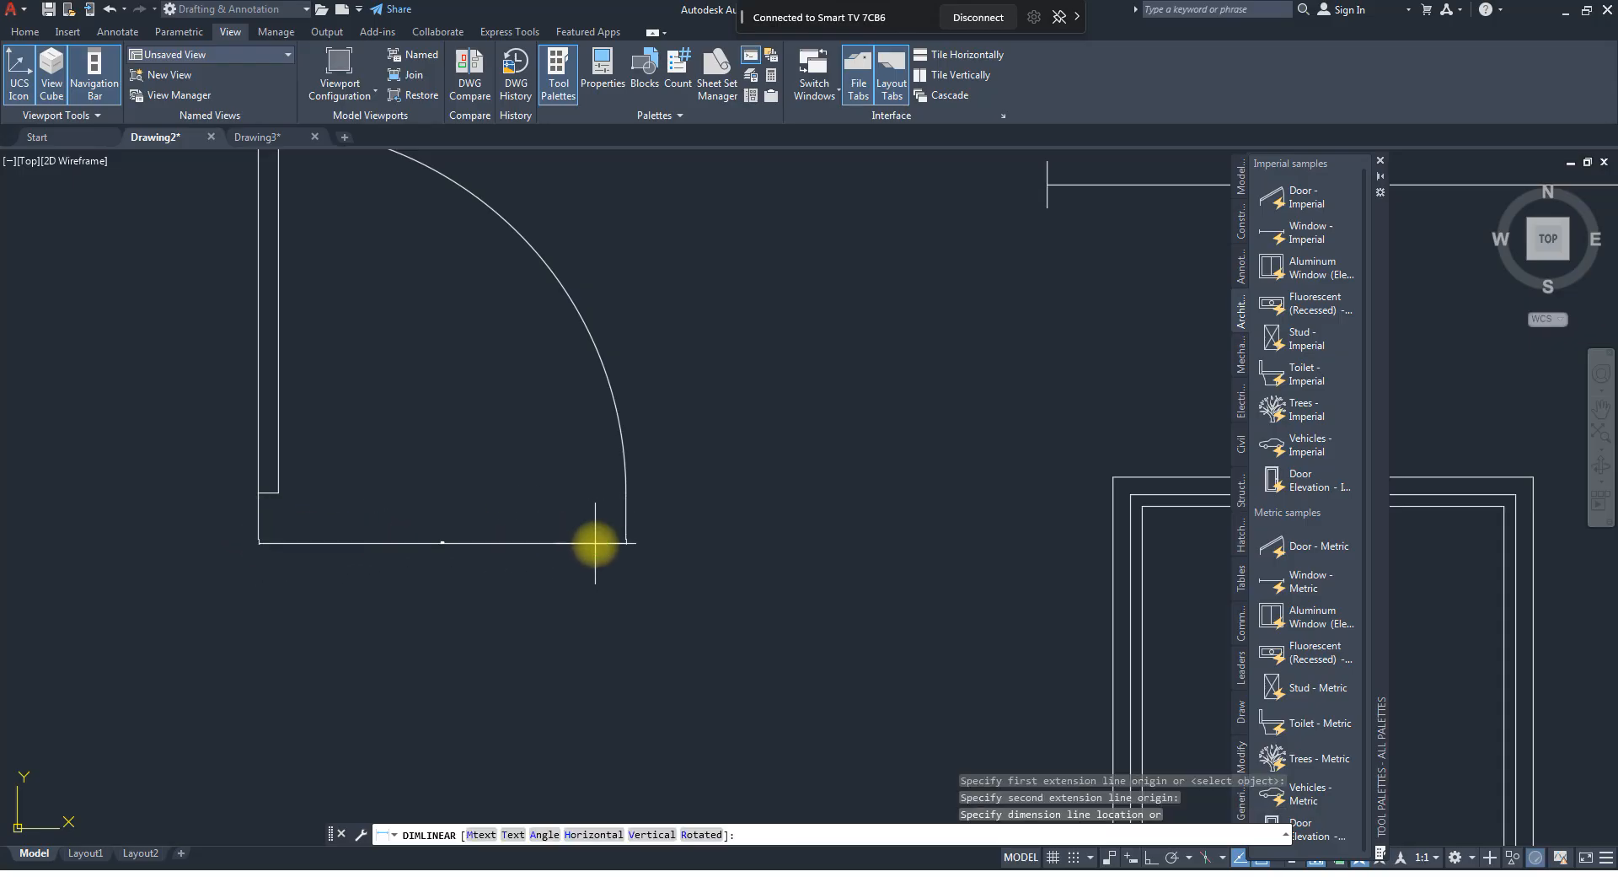
click(484, 549)
scroll(471, 547, up, 5)
scroll(471, 547, up, 2)
scroll(459, 548, down, 3)
click(506, 559)
click(449, 499)
key(Delete)
Widen the door block's opening by another preset increment and clear the selection.
scroll(455, 510, down, 9)
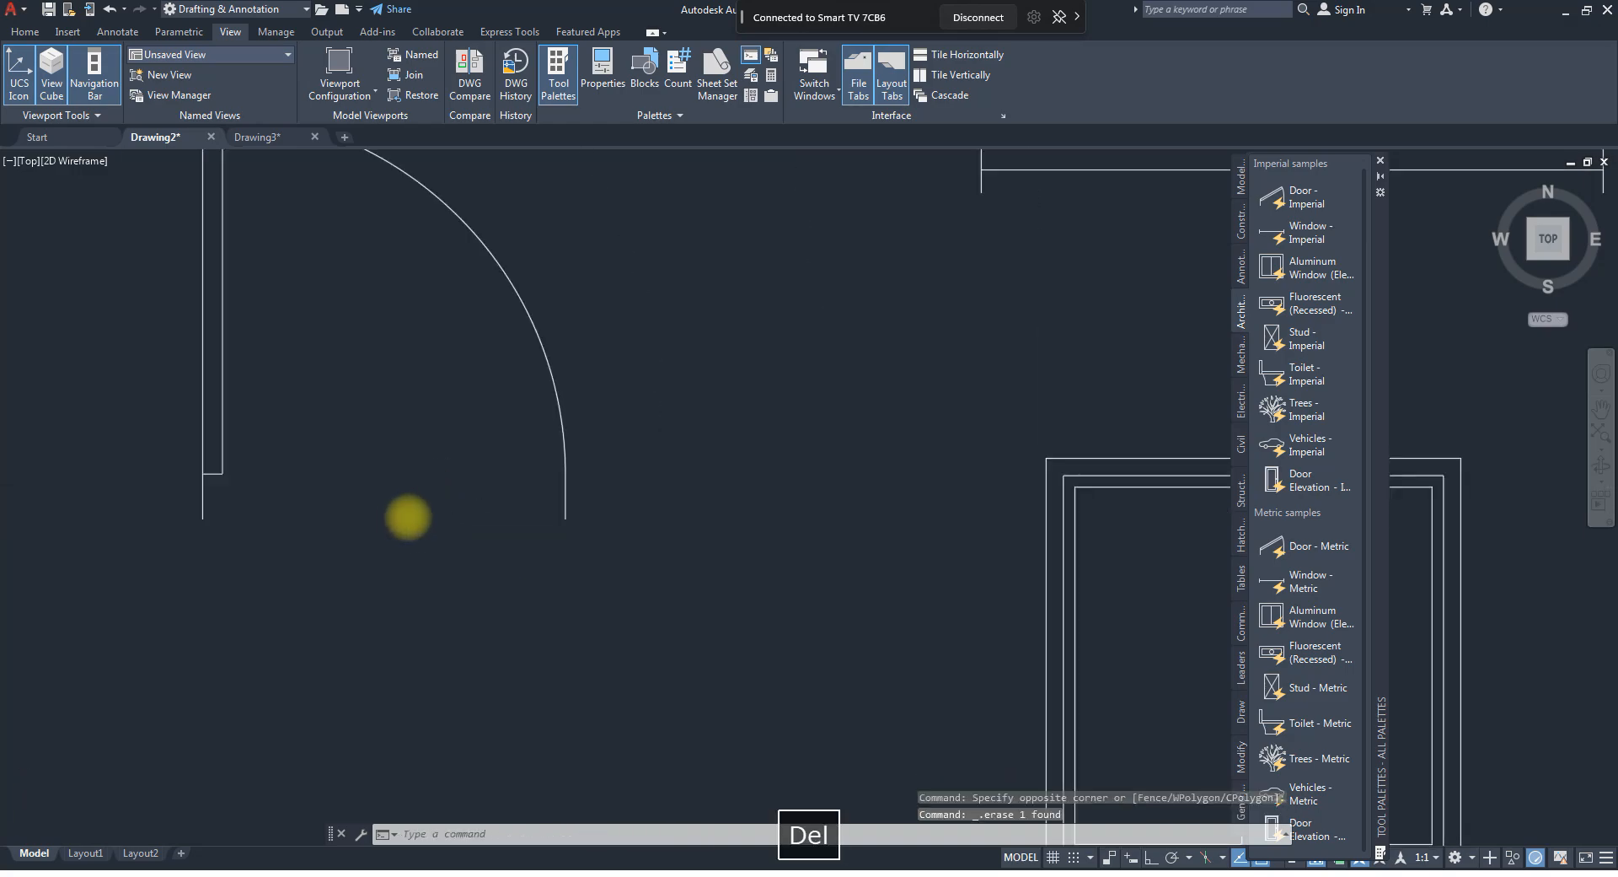
click(504, 503)
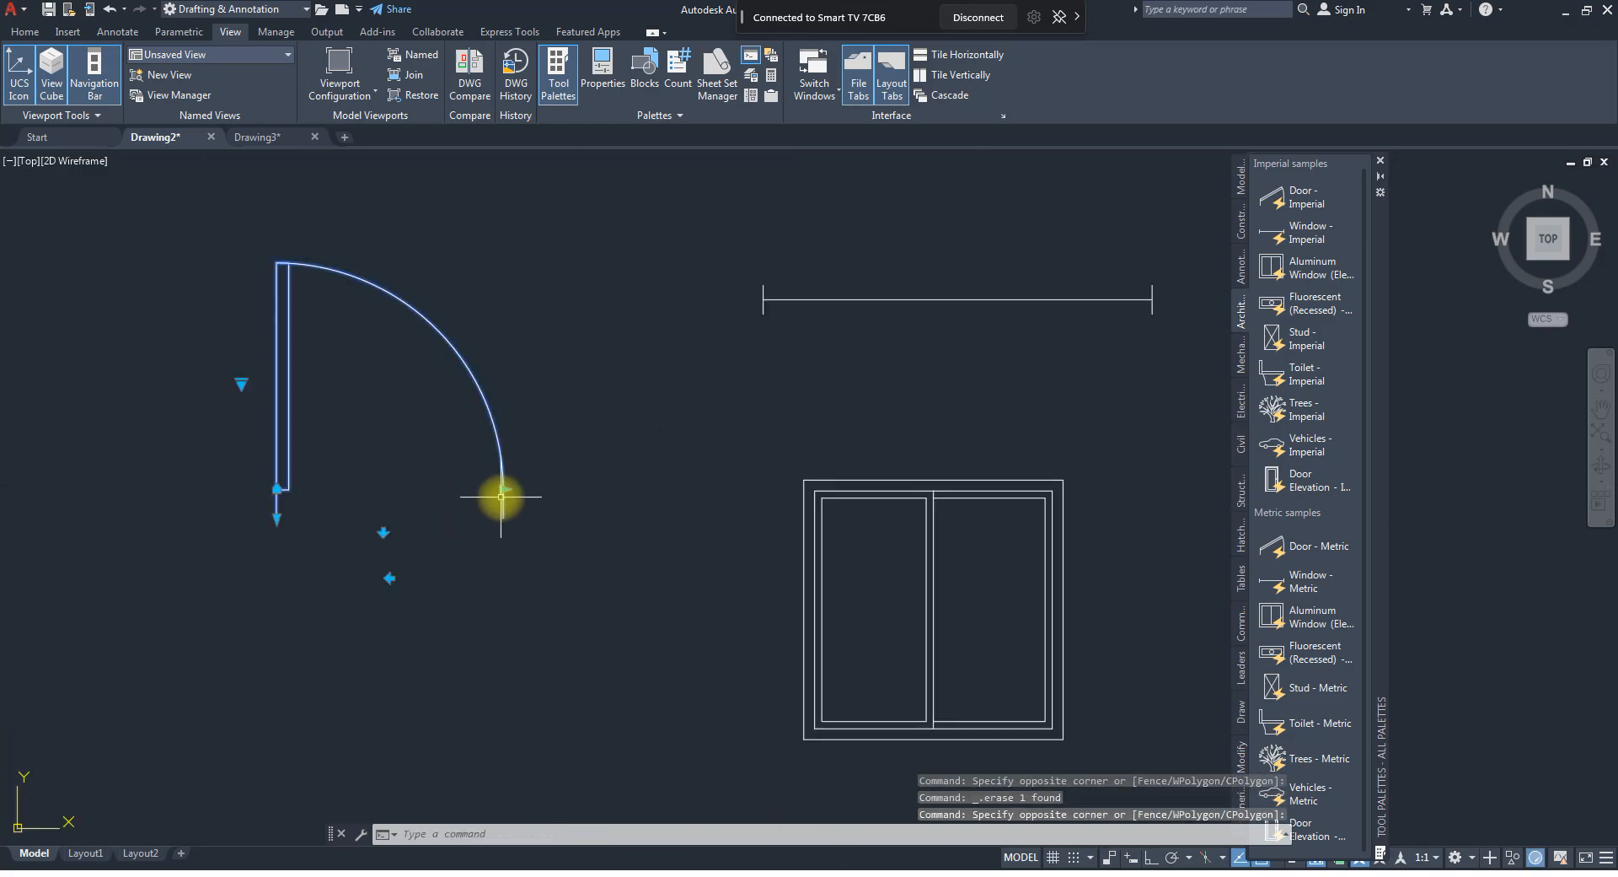
click(503, 488)
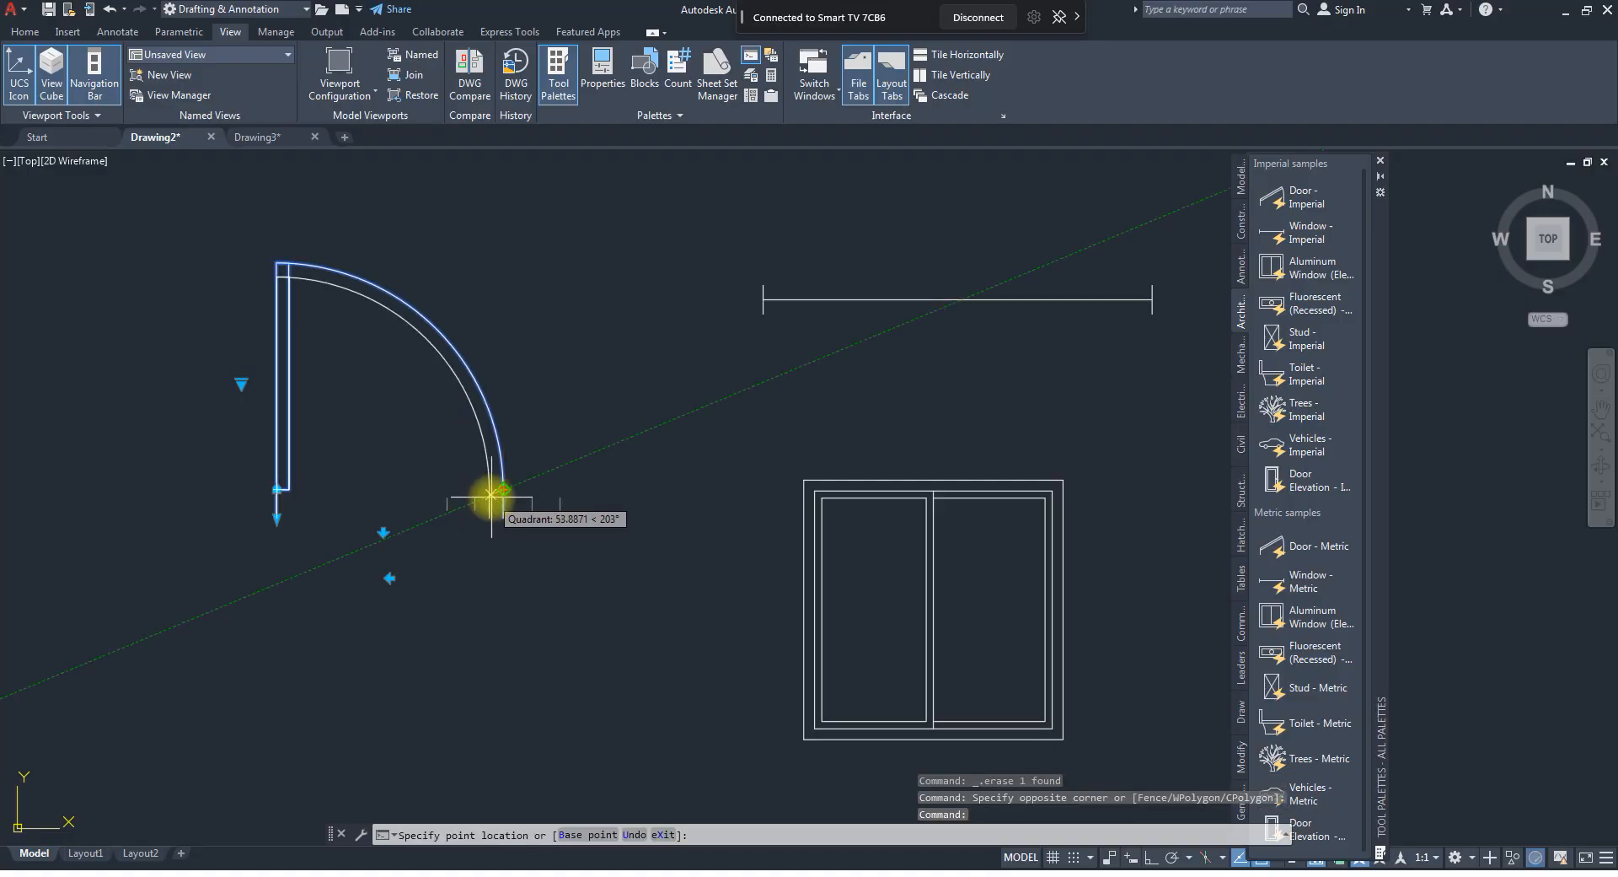
scroll(503, 537, up, 2)
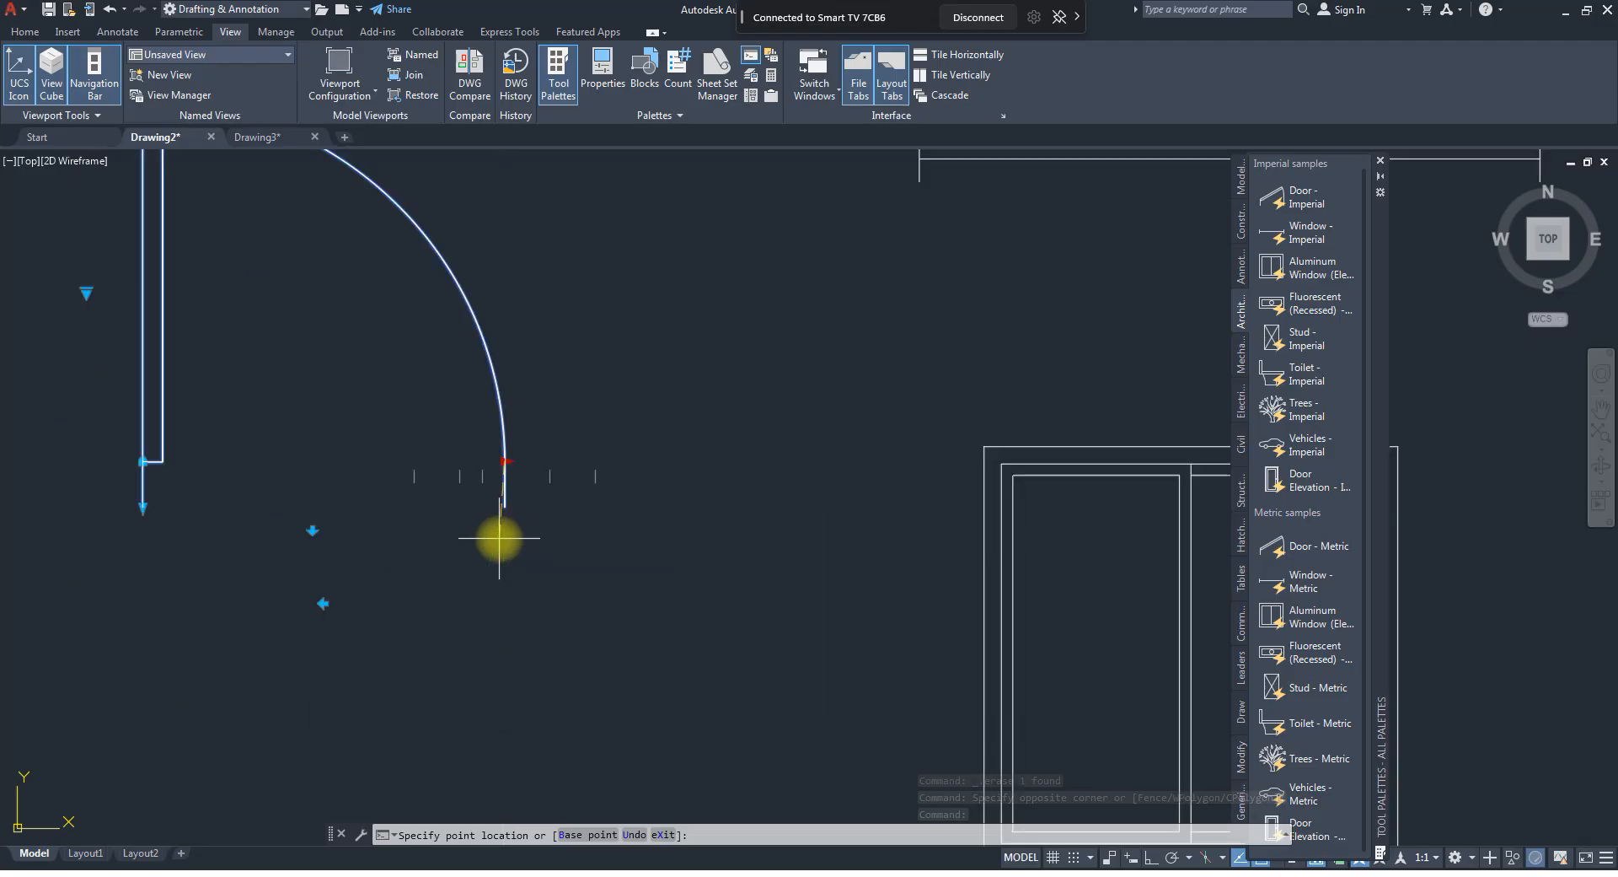
click(553, 477)
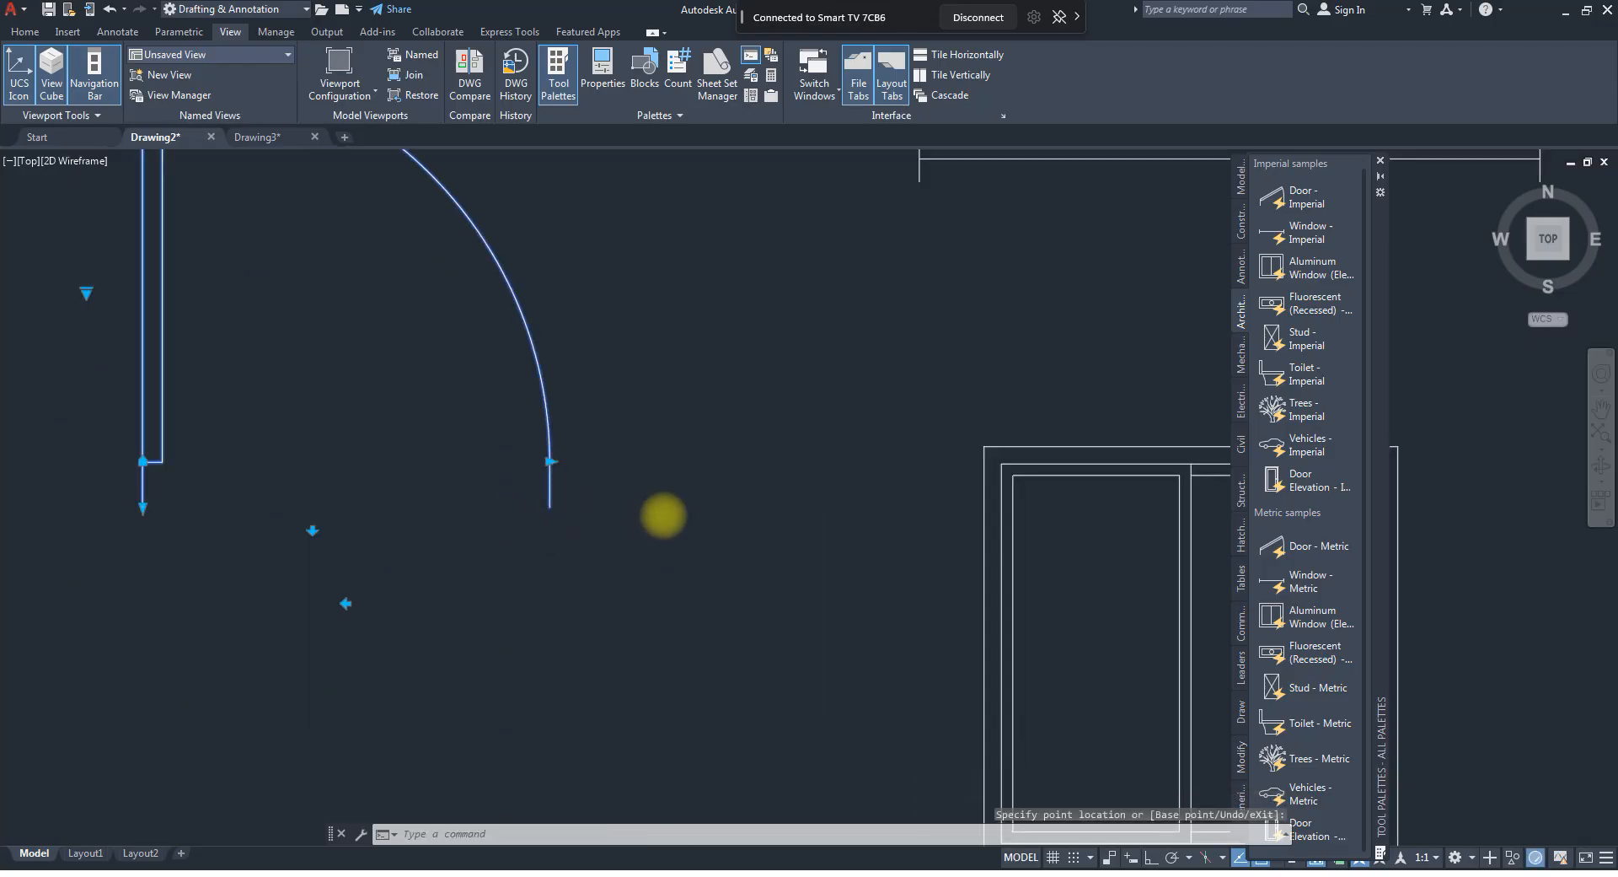
scroll(560, 505, down, 4)
scroll(559, 506, up, 2)
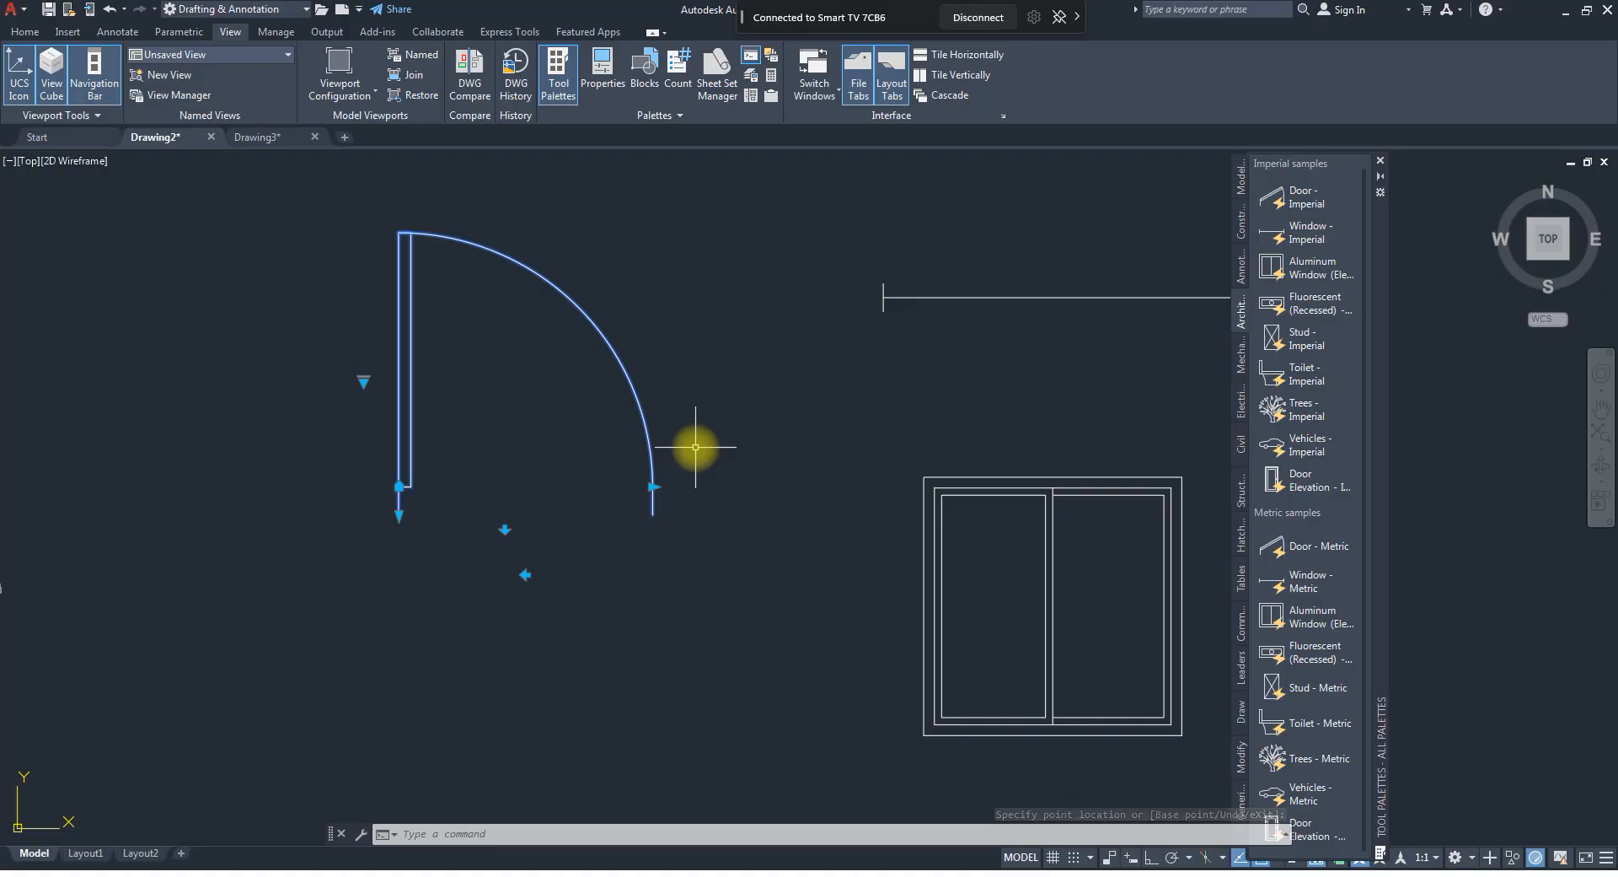
key(Escape)
key(Escape)
scroll(603, 510, down, 2)
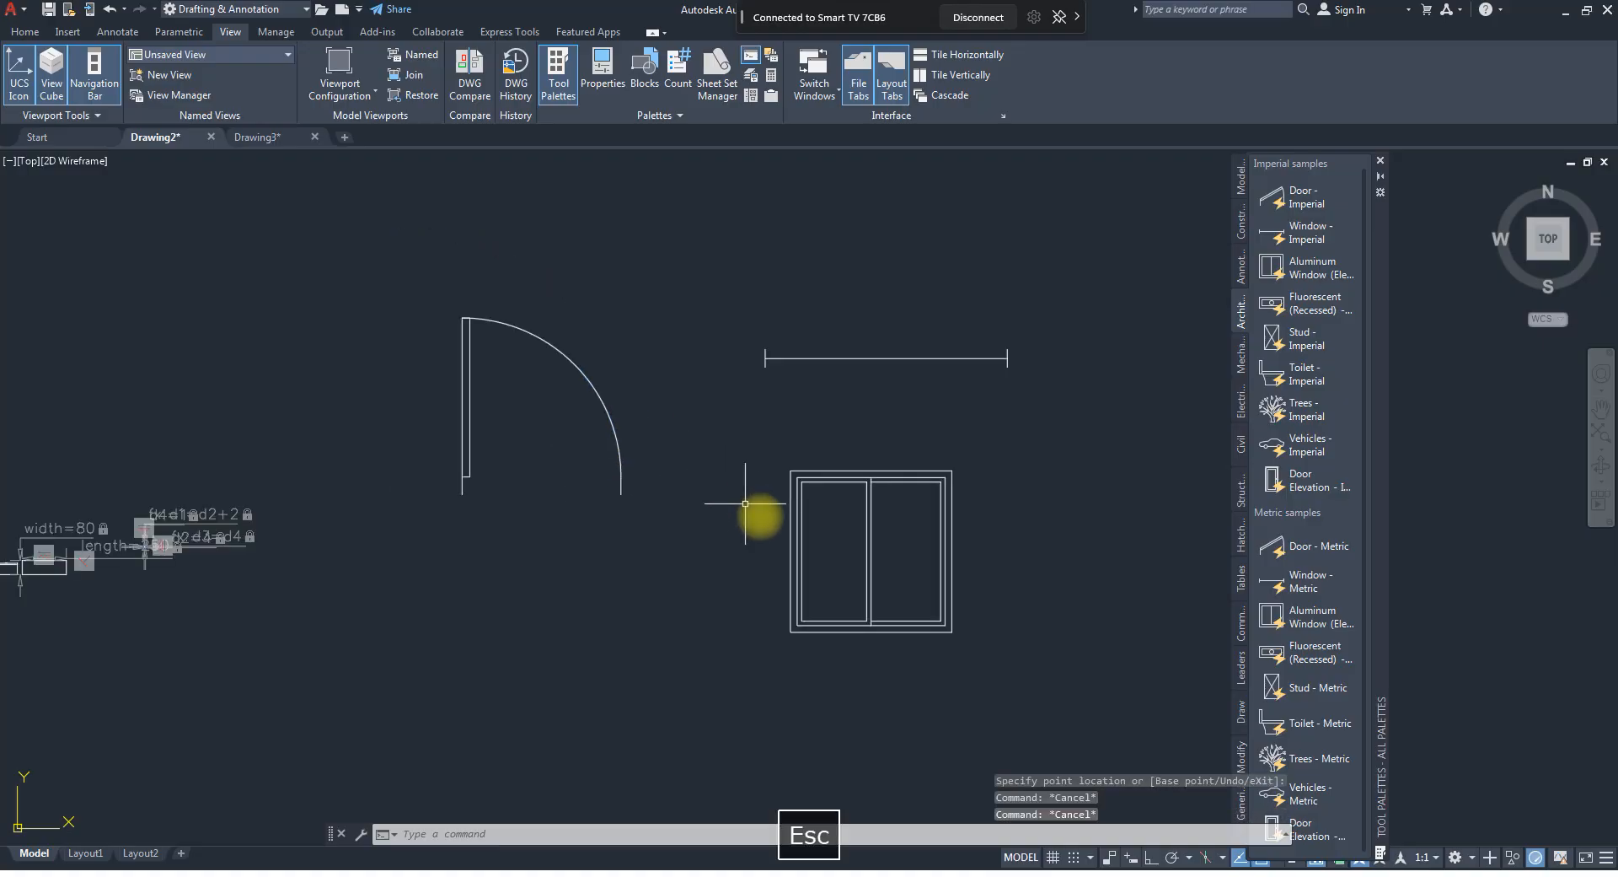
Select the aluminum window elevation and move it diagonally down and to the left, below the plan window.
click(806, 529)
click(764, 496)
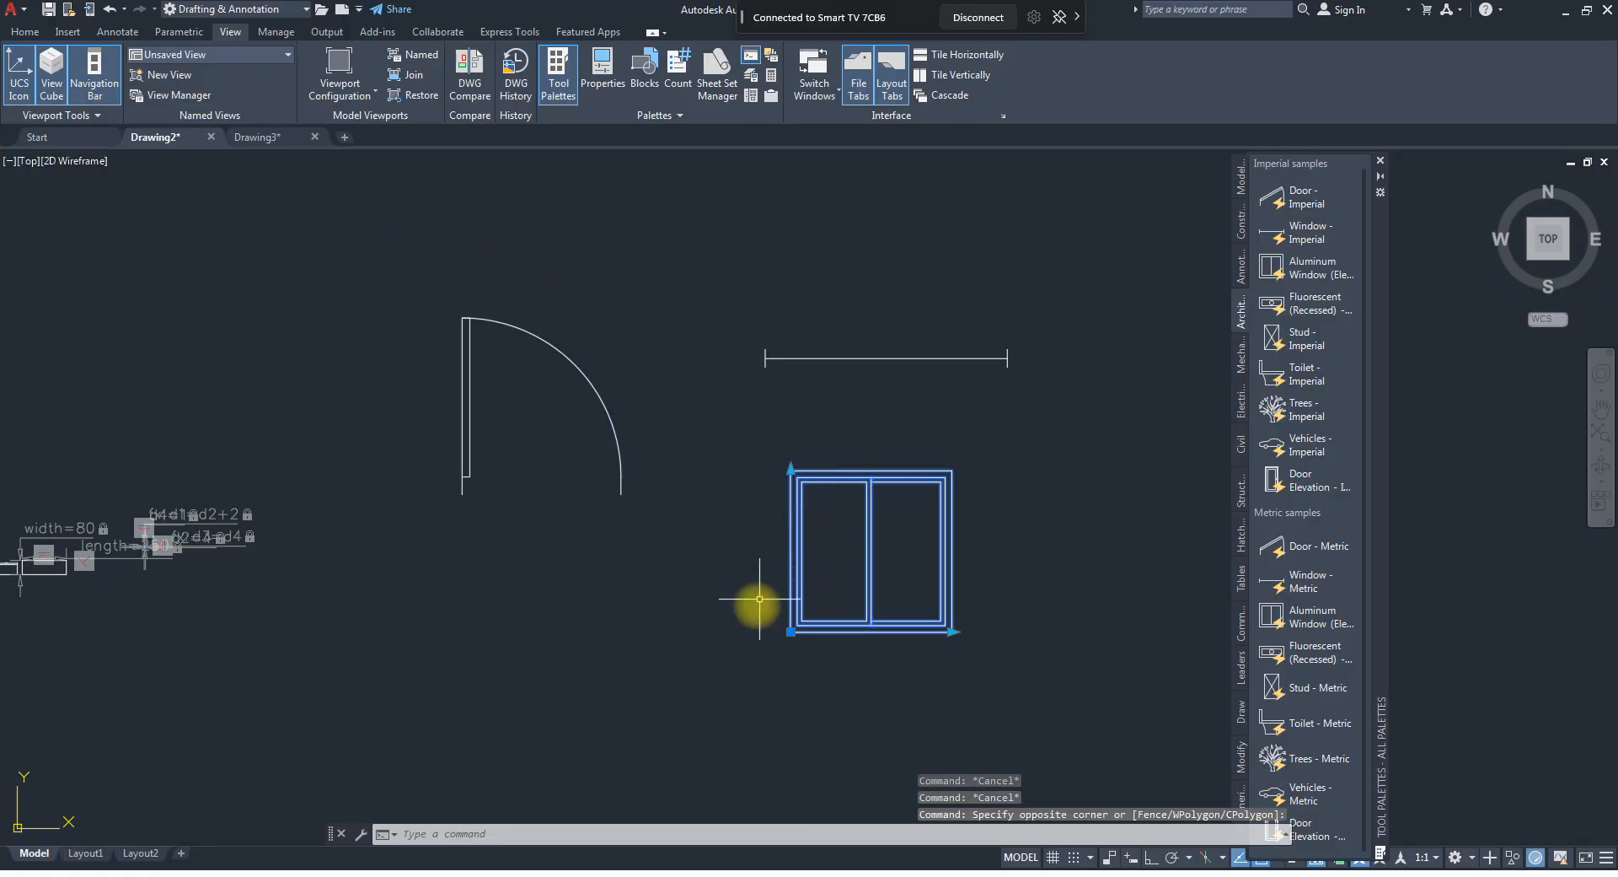
click(791, 630)
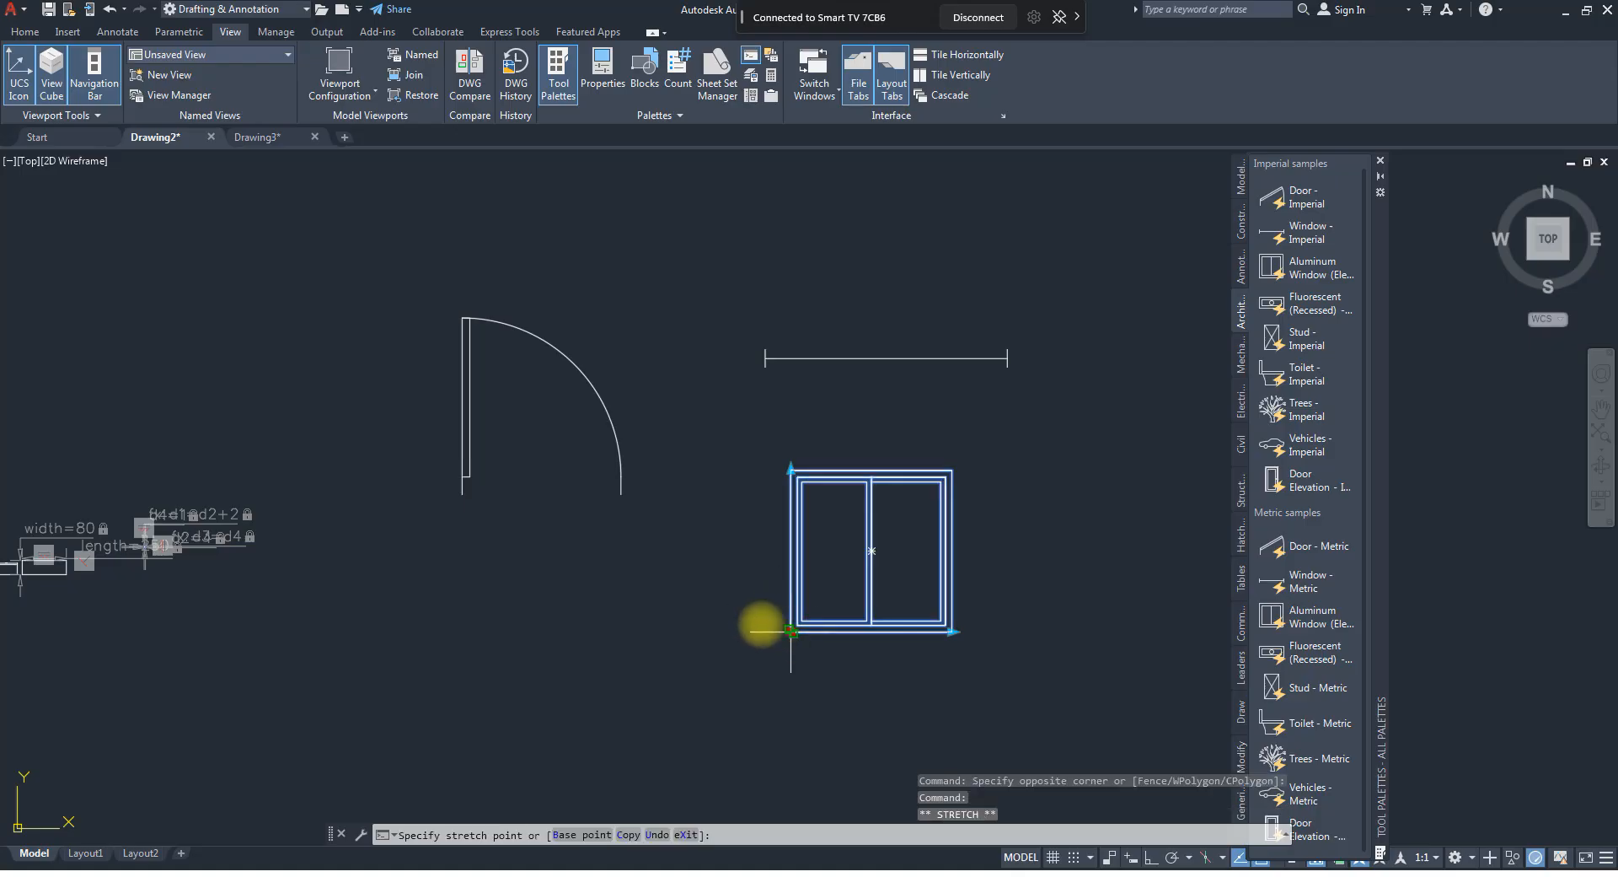
click(737, 685)
Stretch the aluminum window elevation's top edge upward and its right edge outward to make it taller and wider.
click(738, 524)
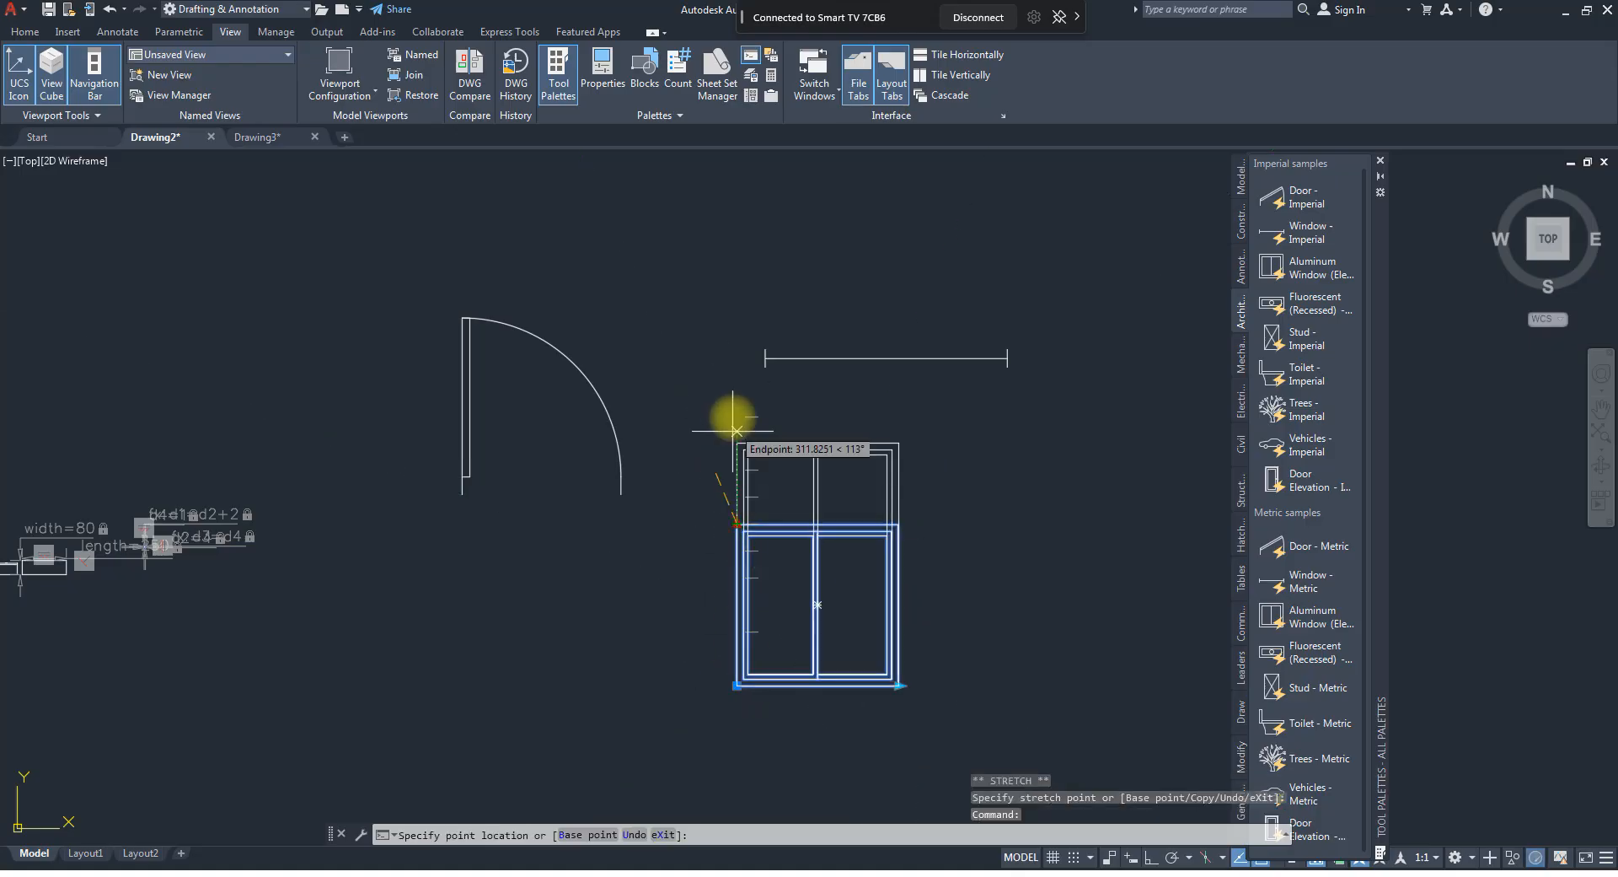
click(737, 441)
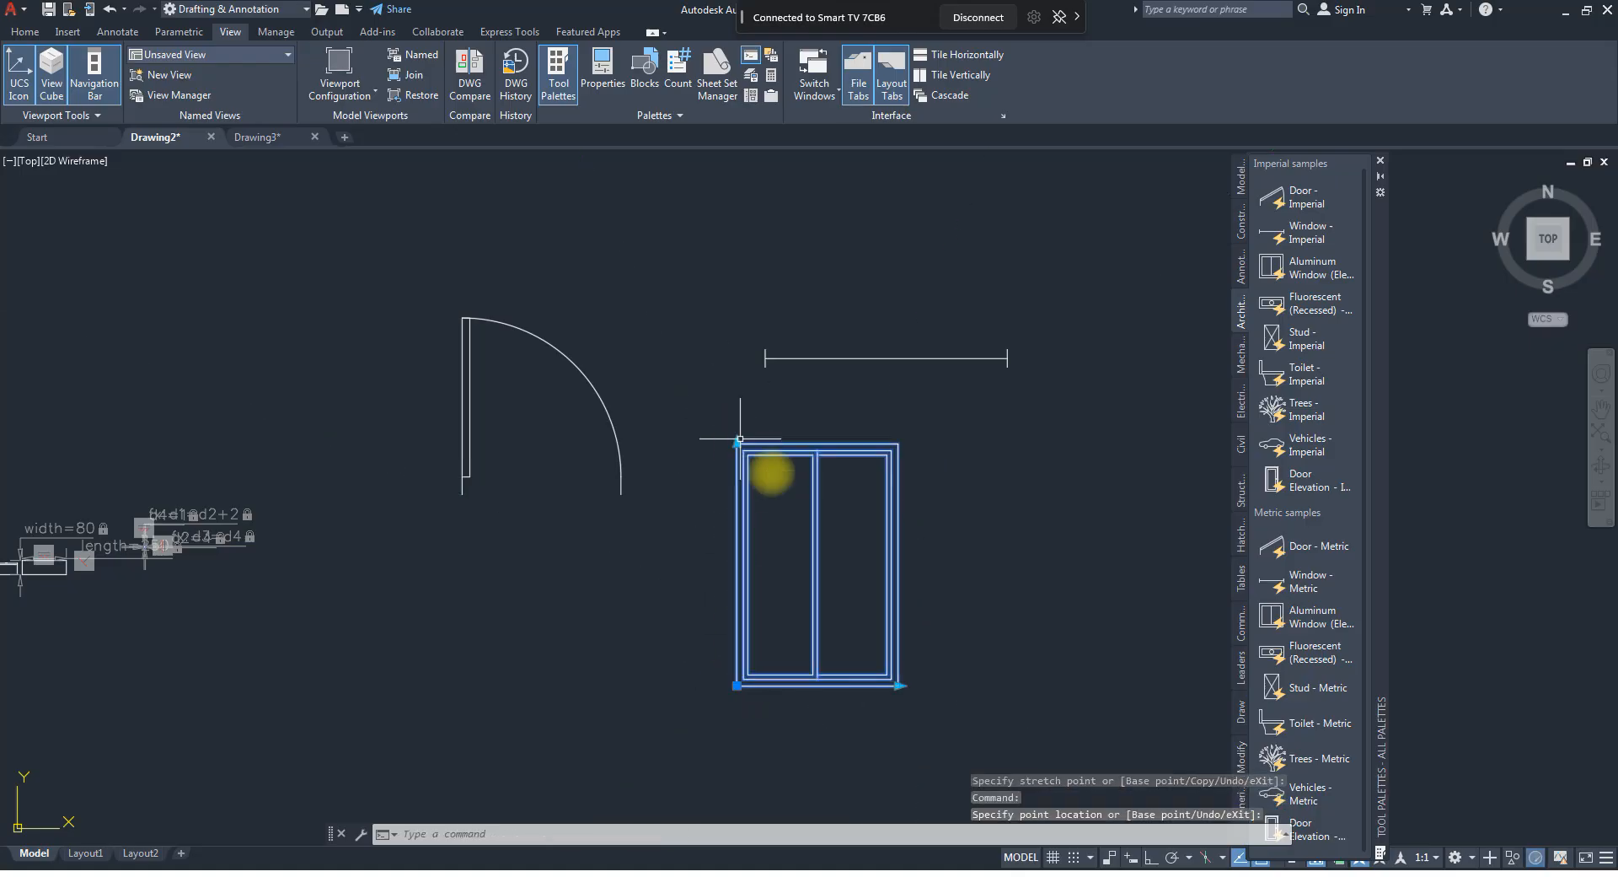
click(898, 685)
click(1003, 683)
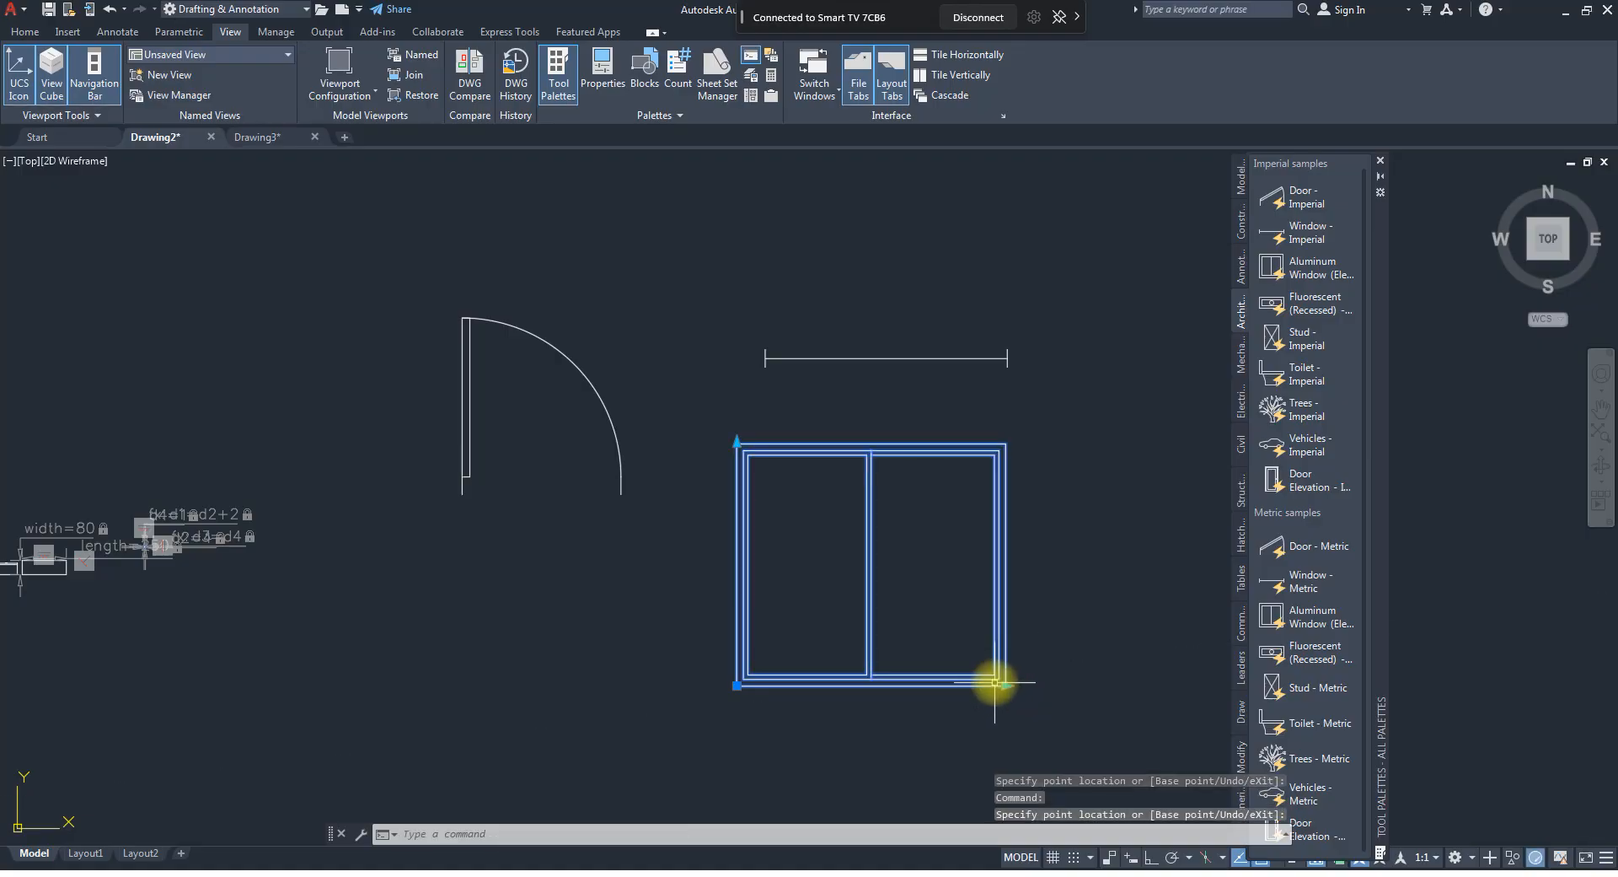
Insert the imperial Toilet block to the right of the window elevation and select it.
scroll(741, 559, down, 2)
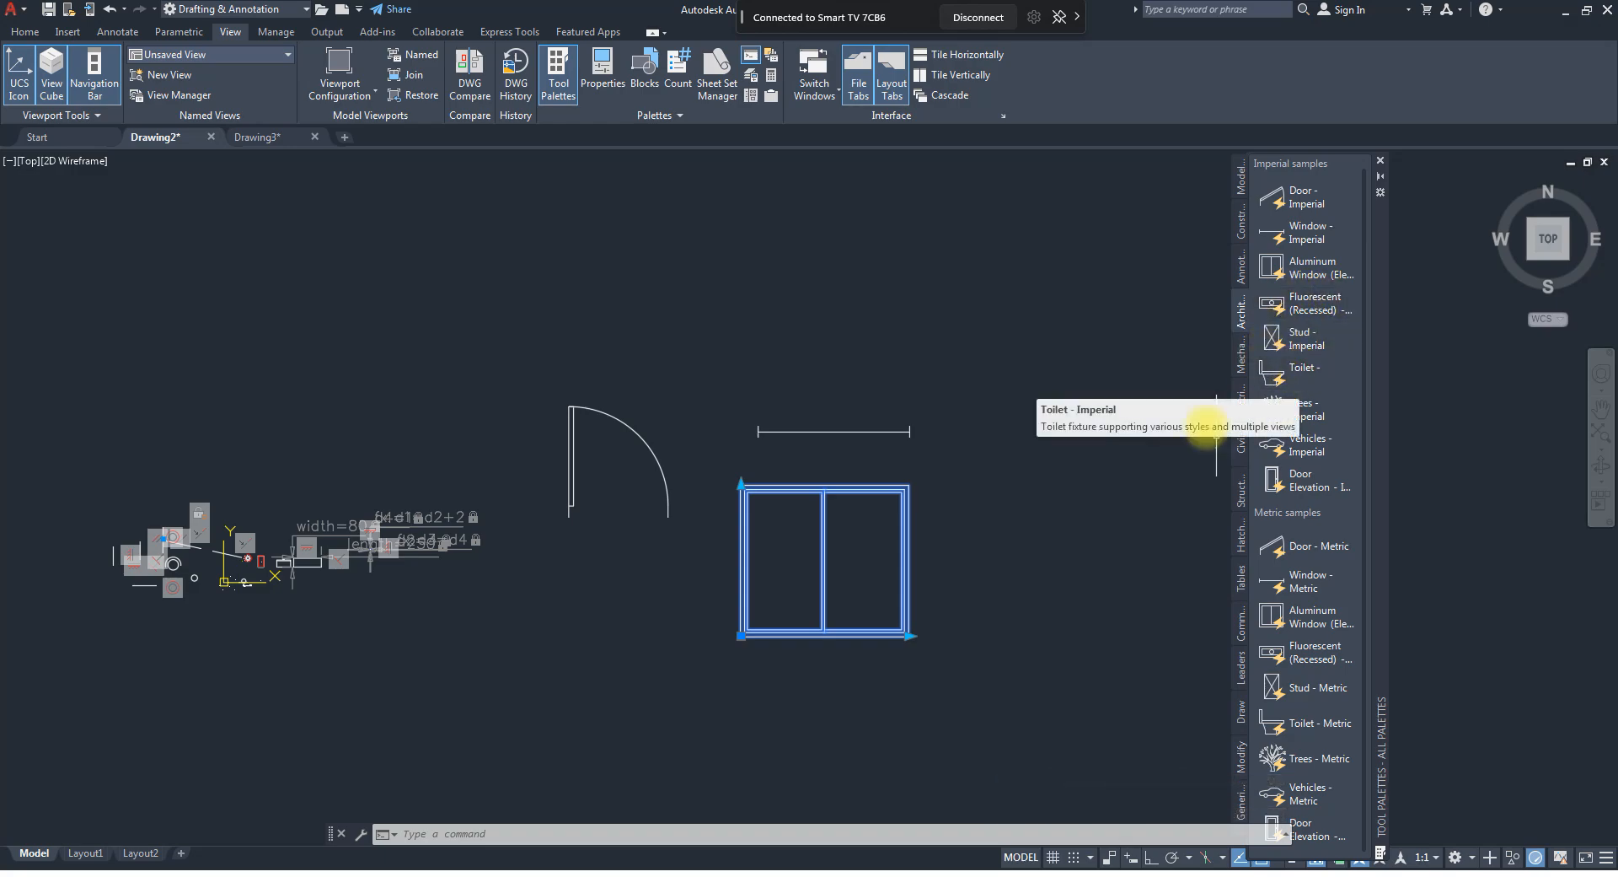
scroll(469, 516, down, 2)
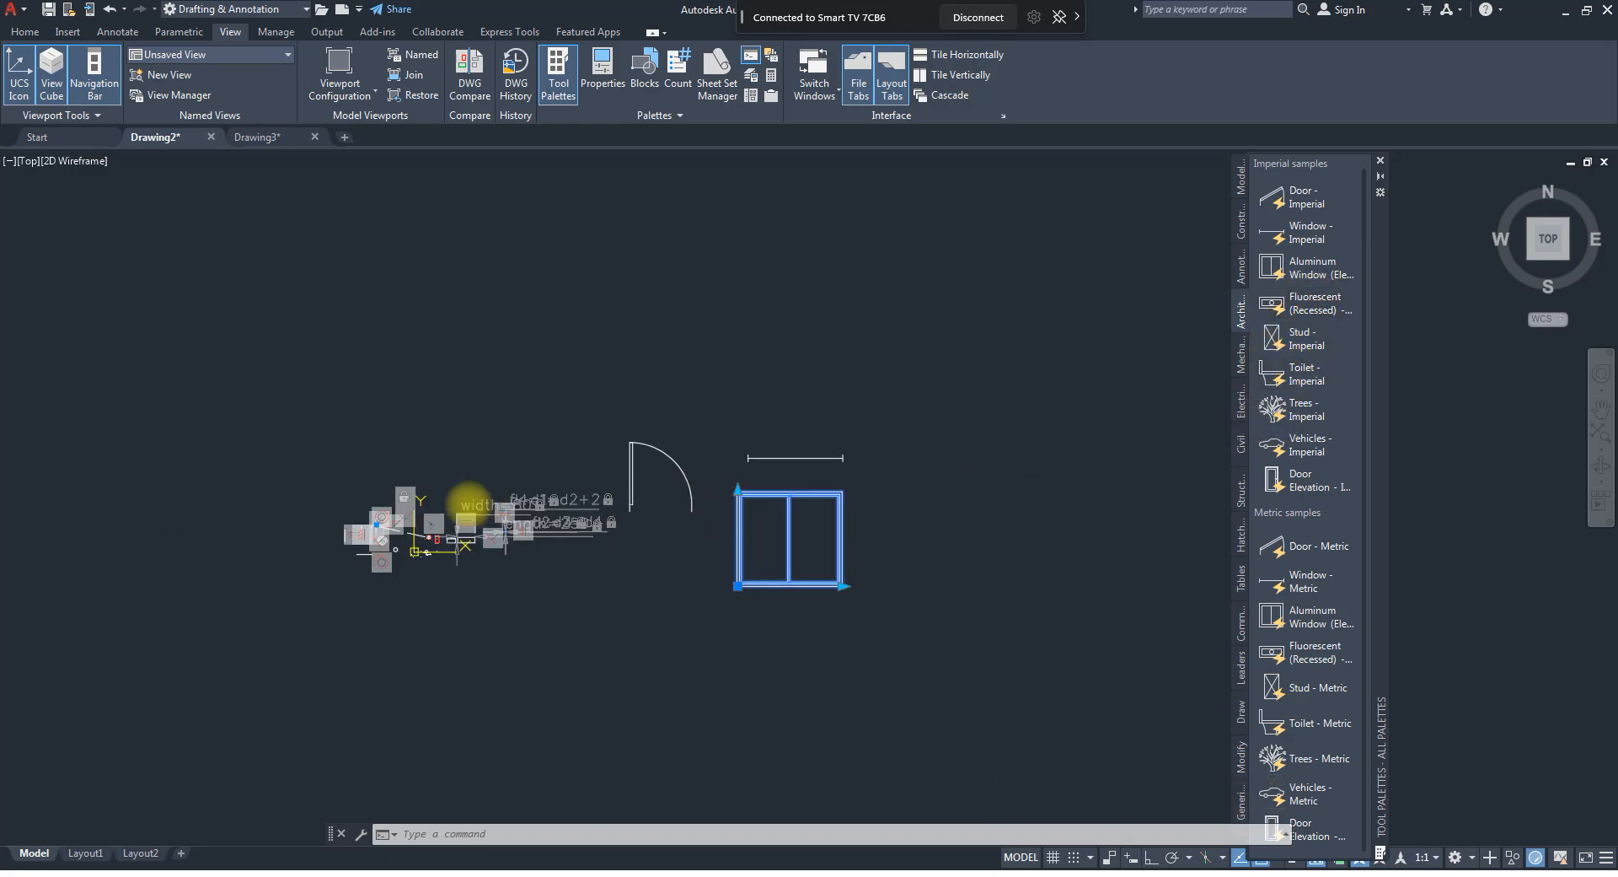
click(1316, 382)
click(973, 468)
click(1008, 482)
click(964, 422)
scroll(984, 458, up, 4)
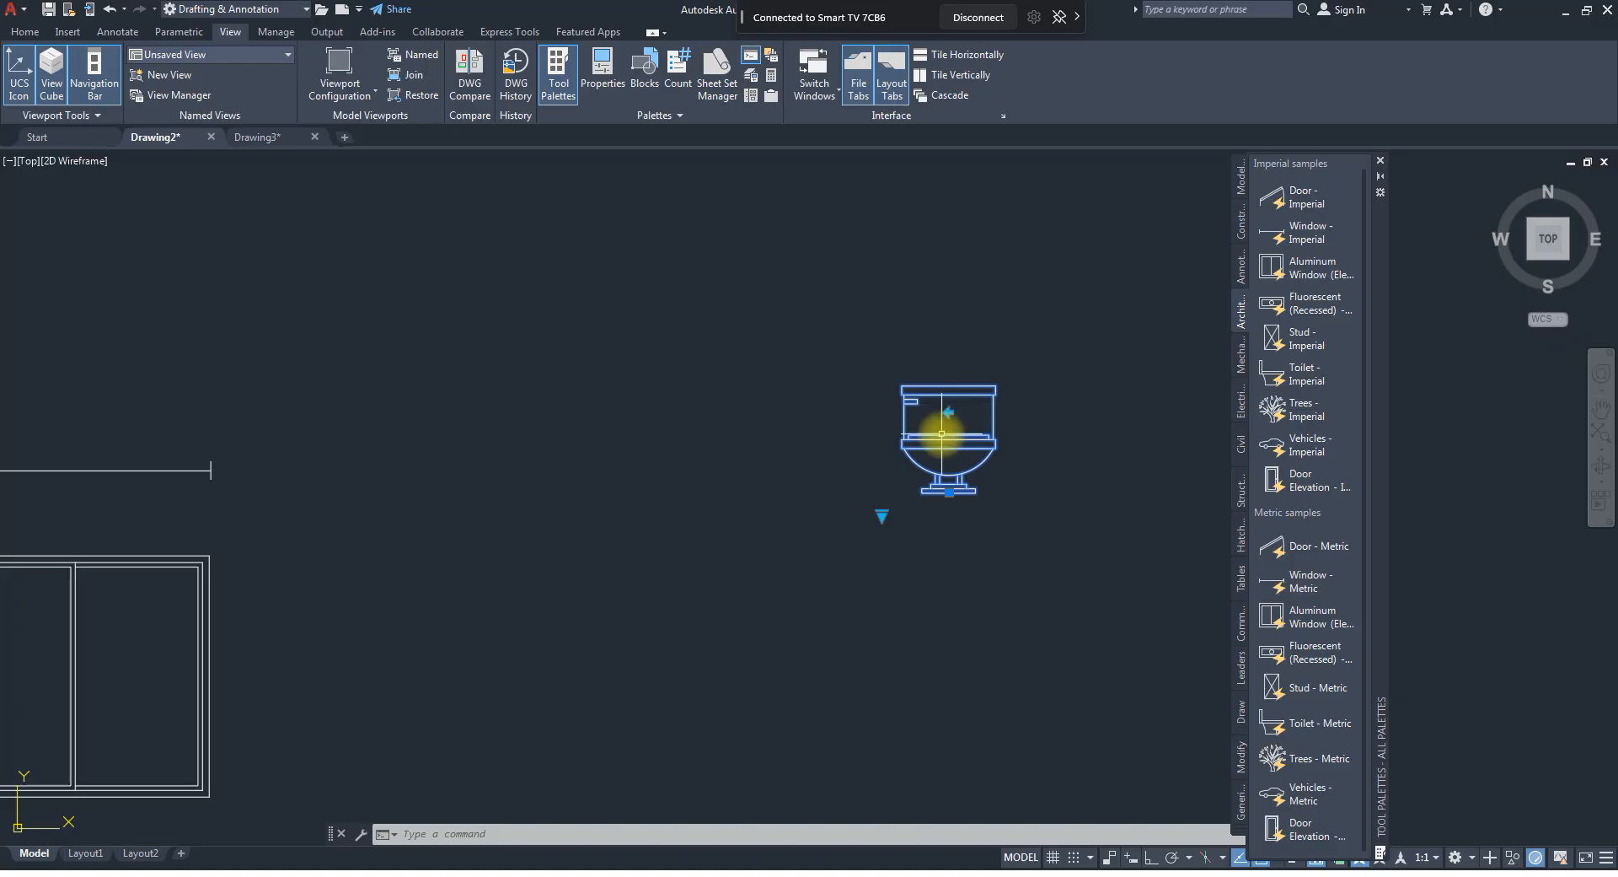
Switch the toilet block to its Elongated (Plan) view and on to Elongated (Side).
click(882, 520)
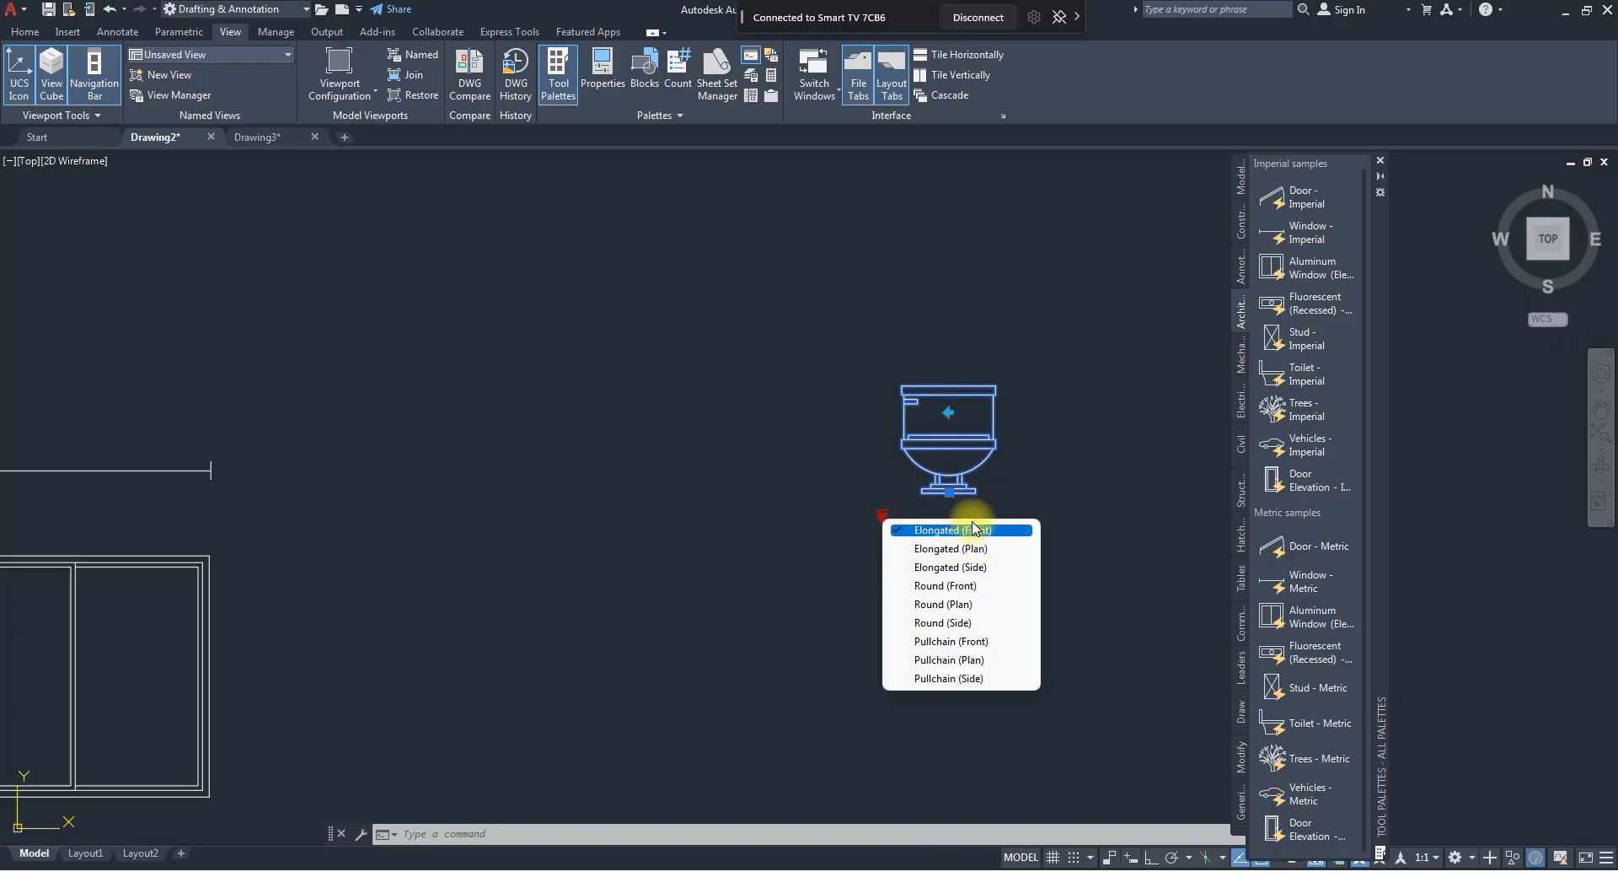
click(972, 548)
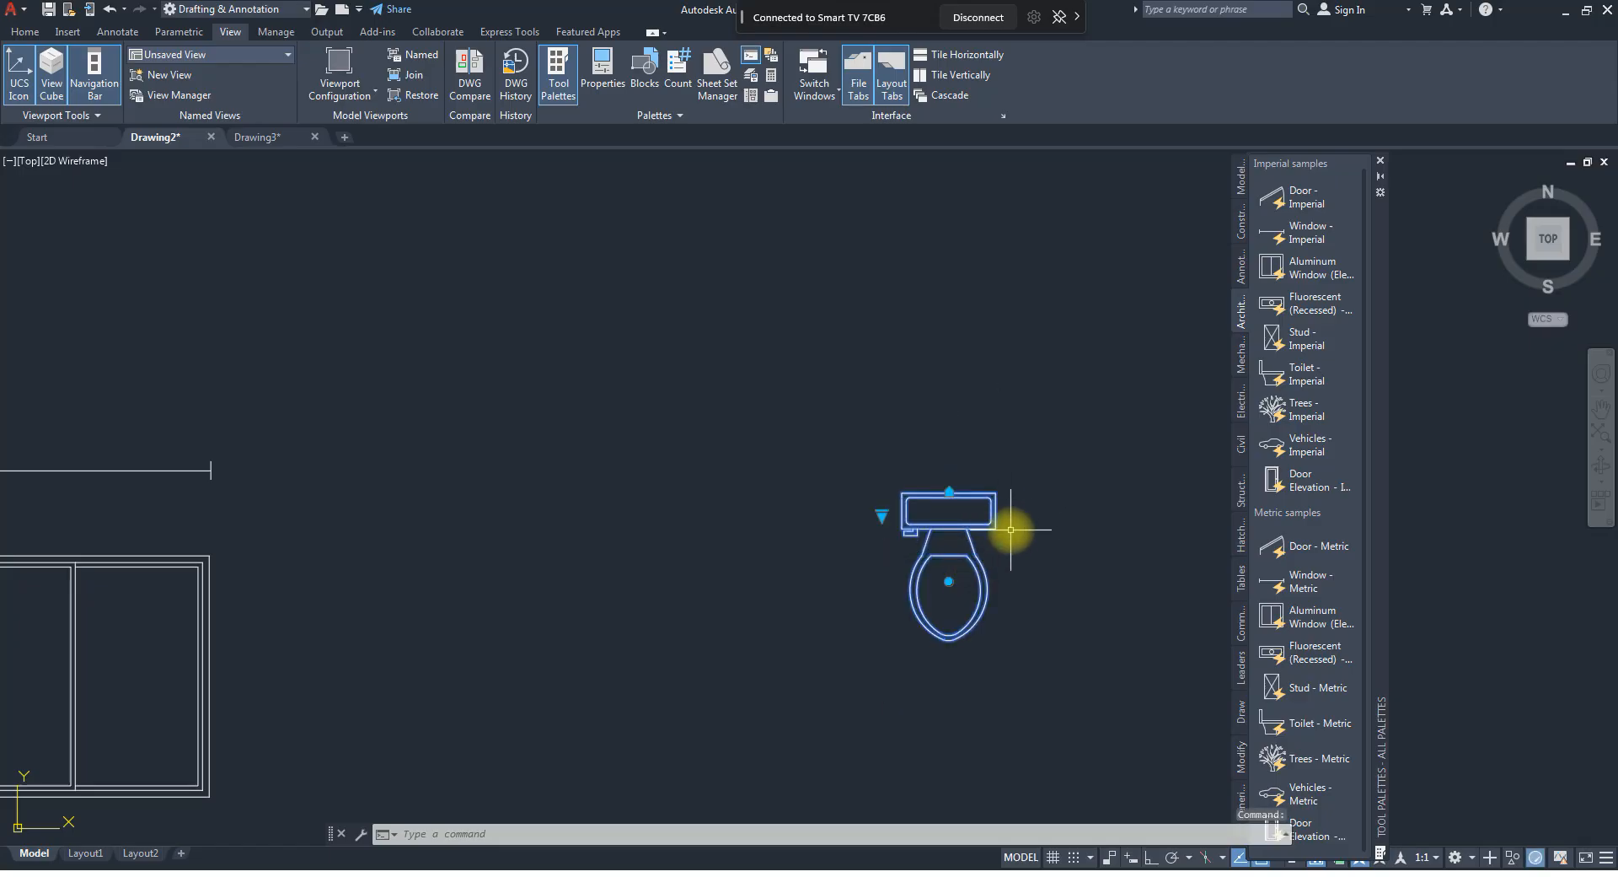
click(885, 514)
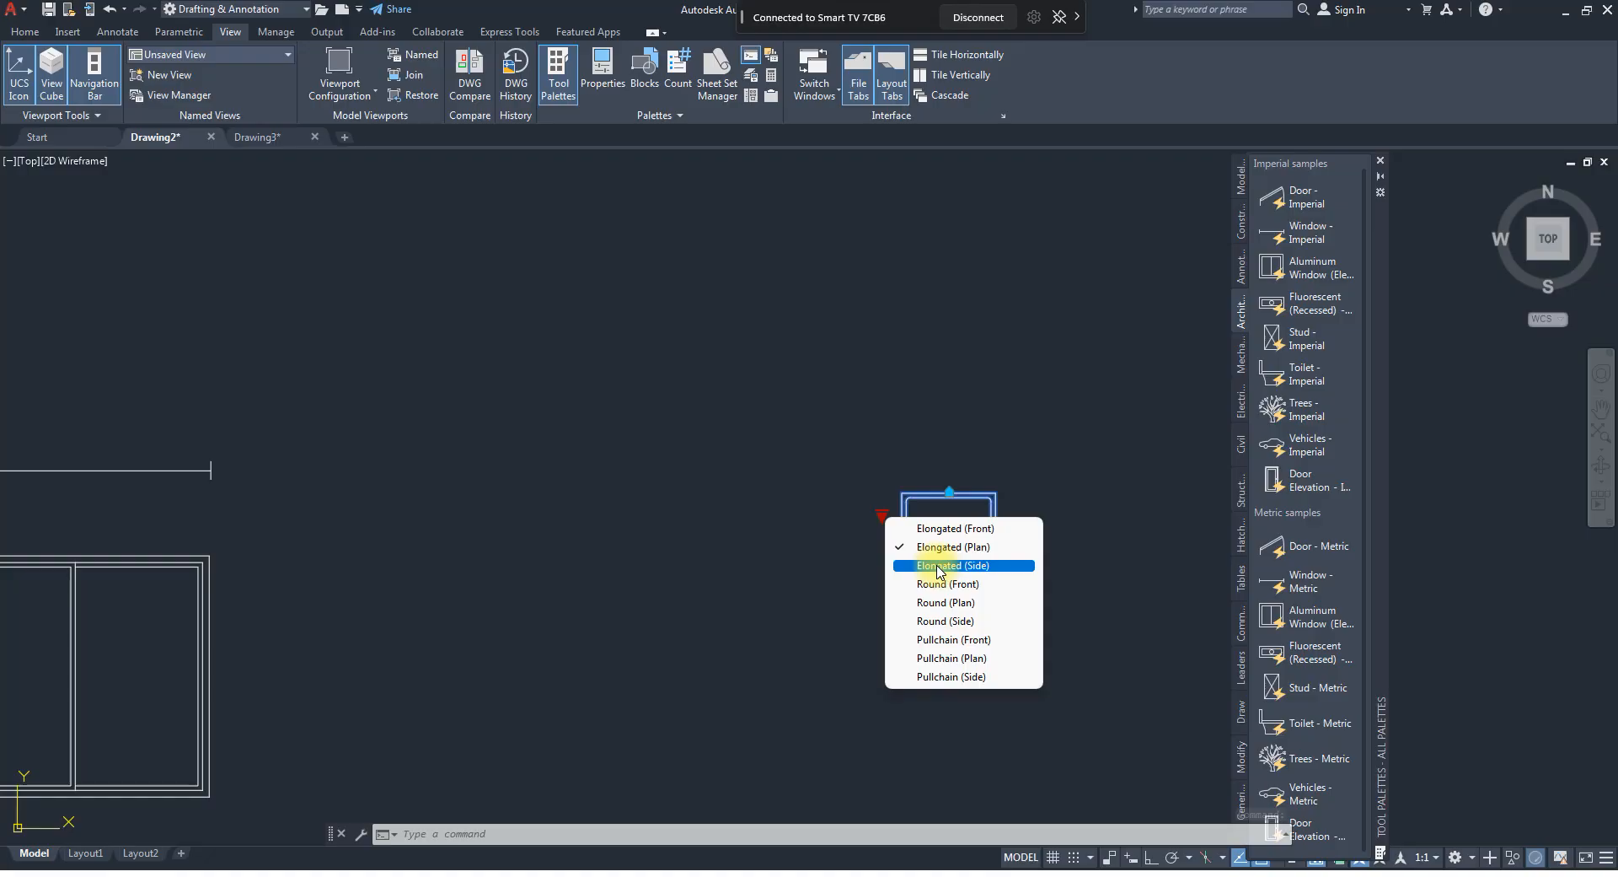
click(940, 569)
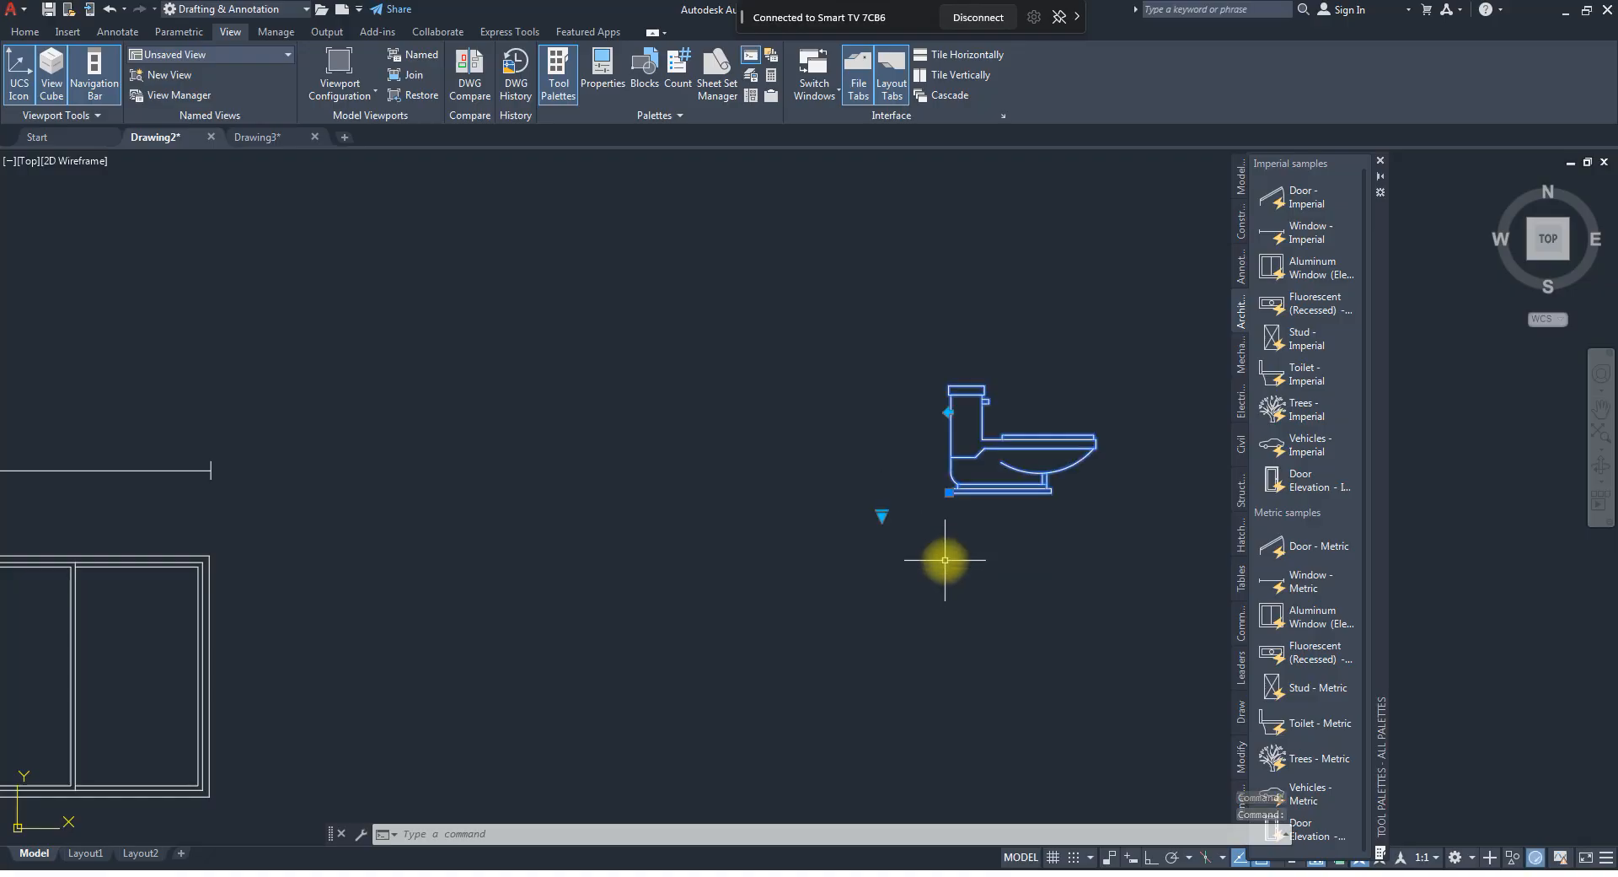
Change the toilet block to Round (Side) and finally to the Pullchain (Side) view.
click(881, 515)
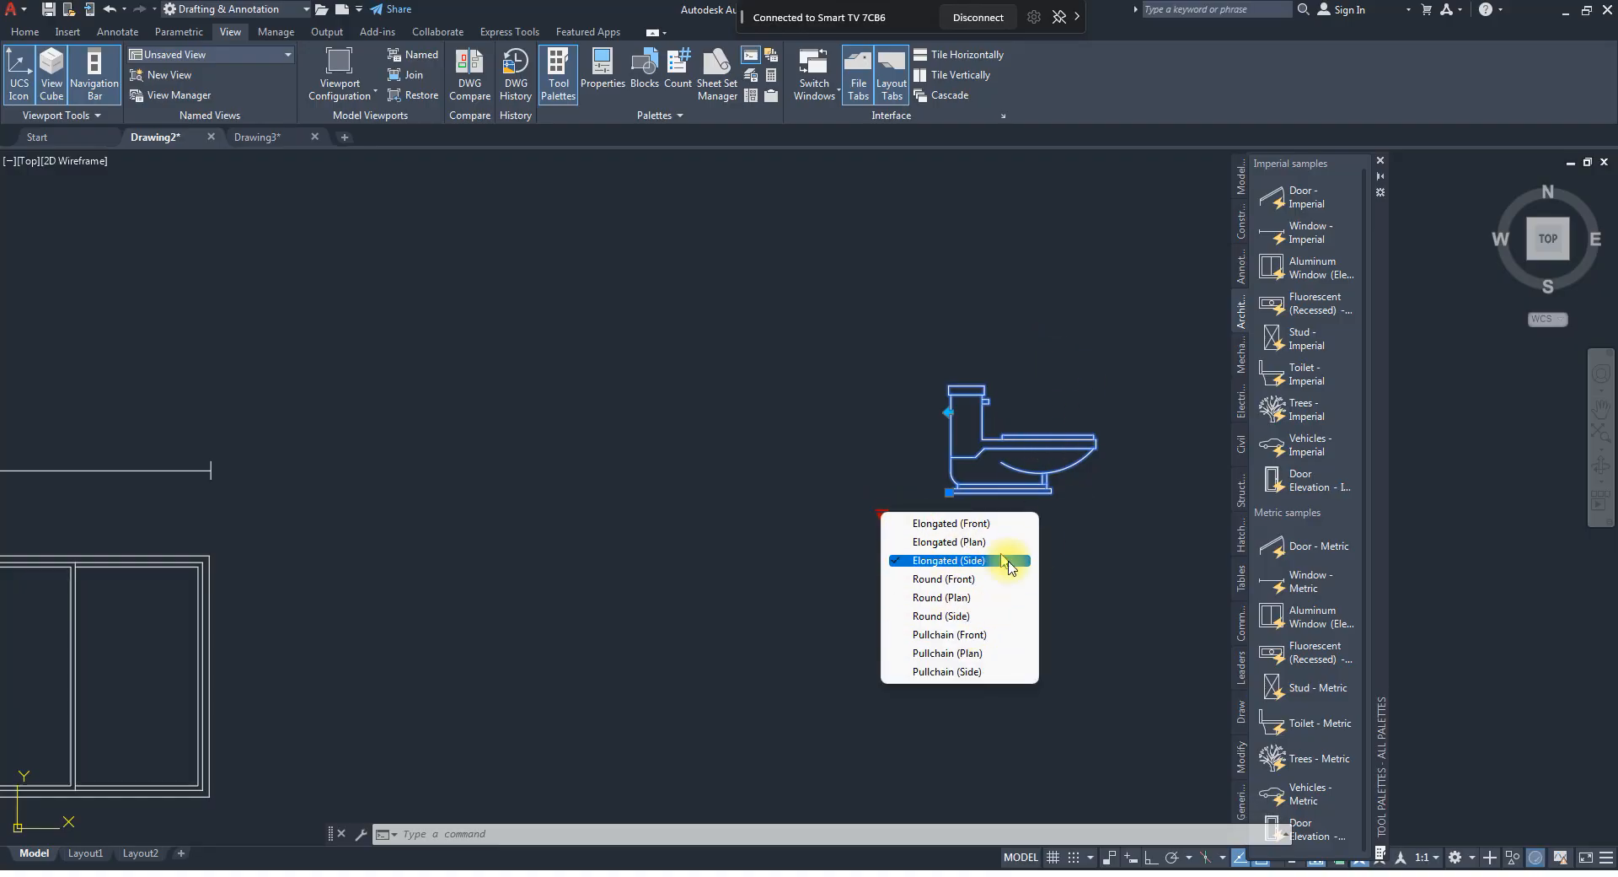
click(937, 616)
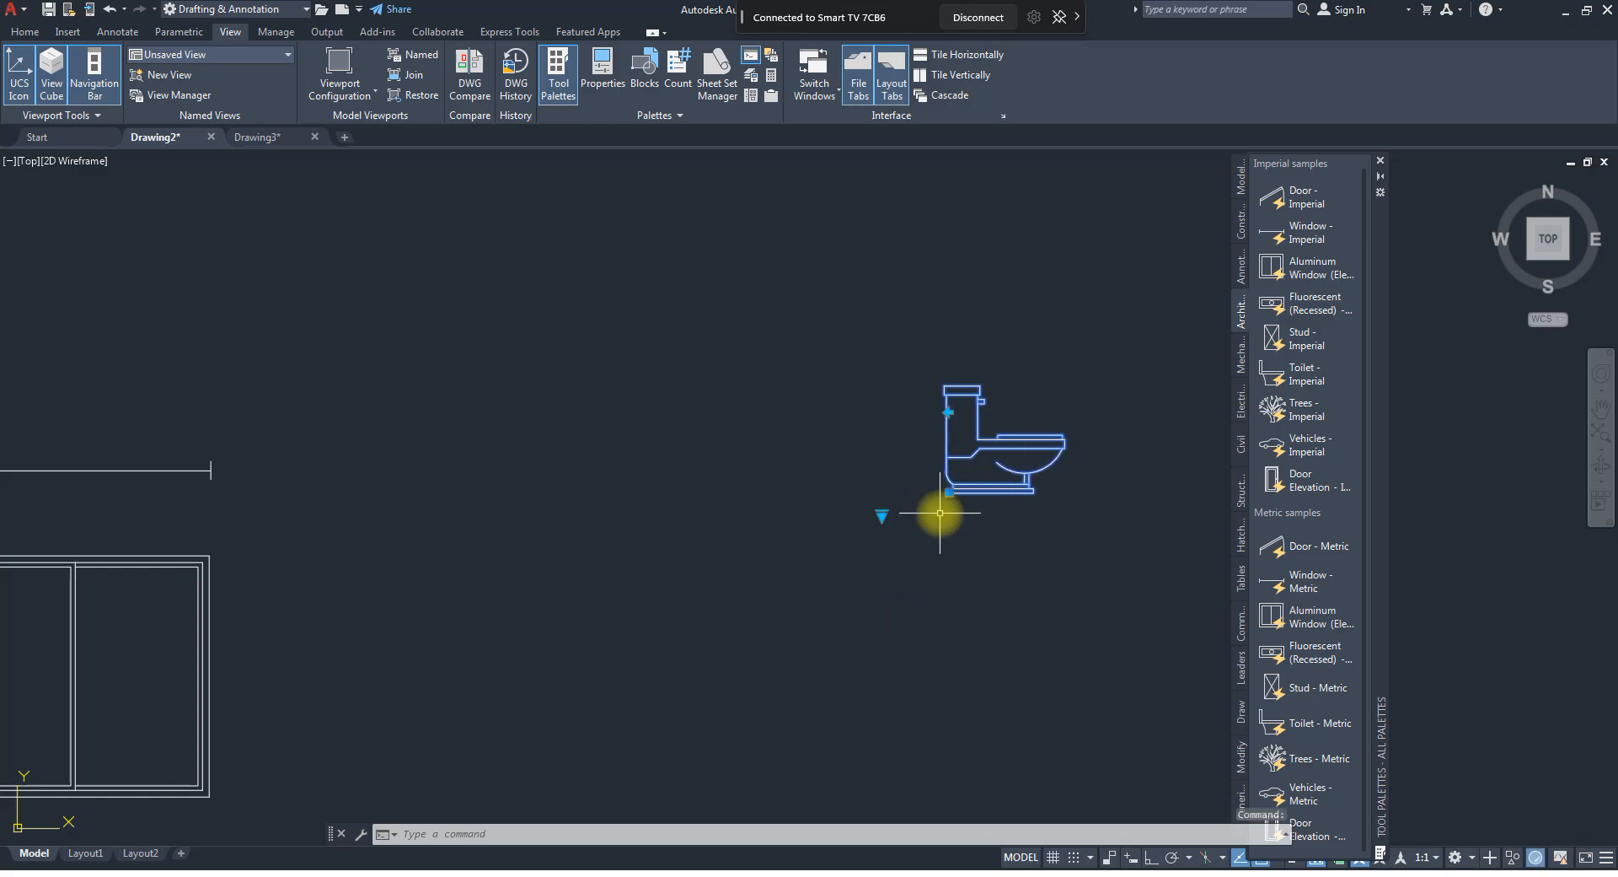
click(882, 514)
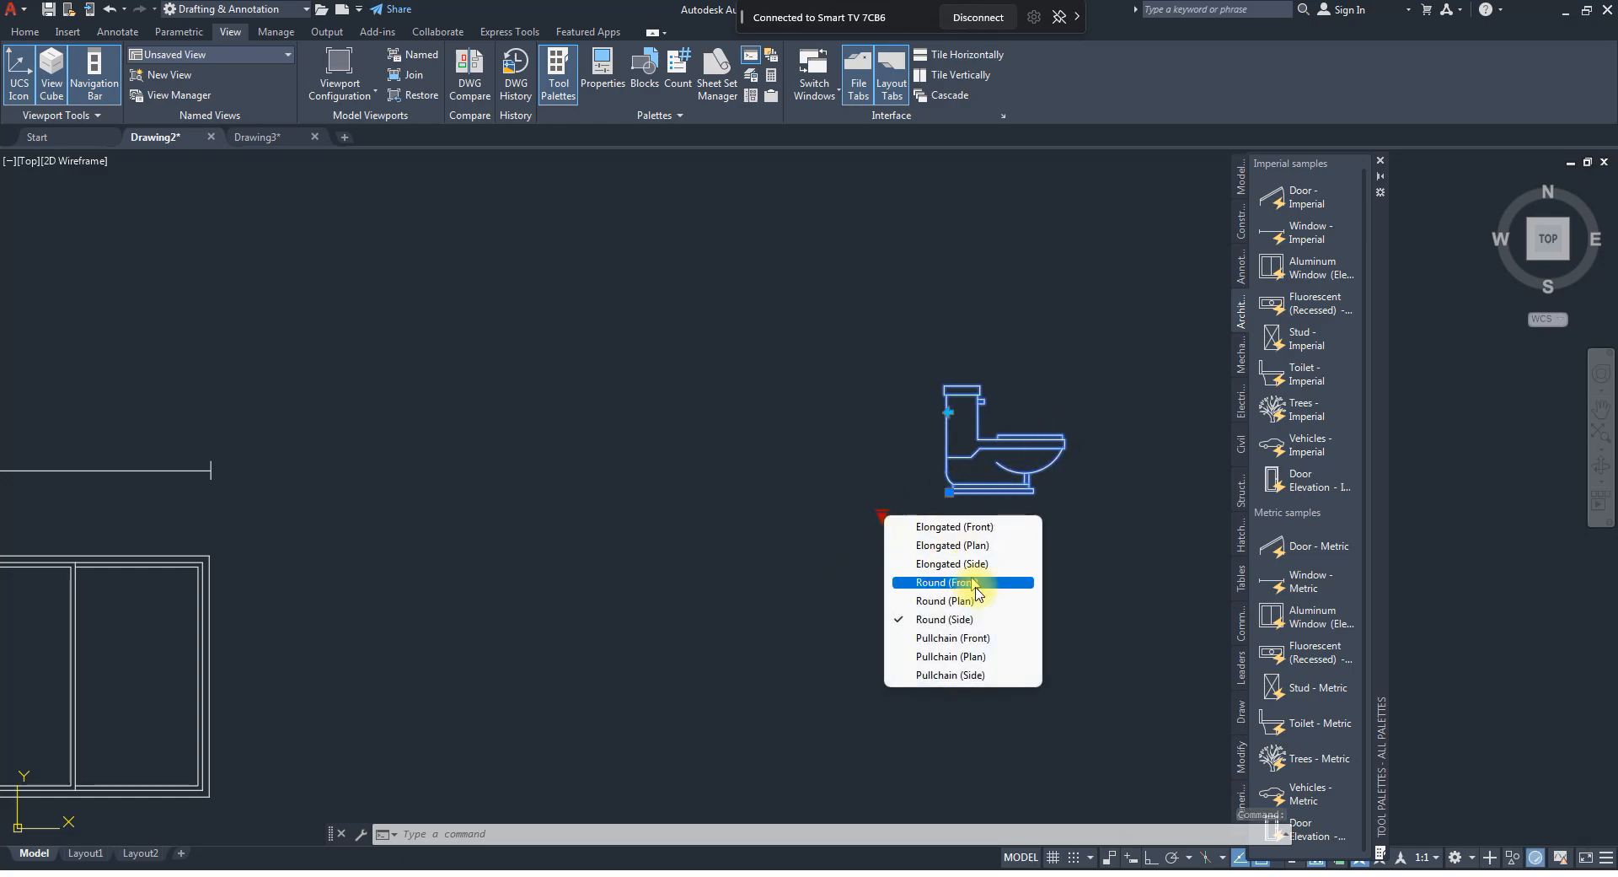
click(955, 675)
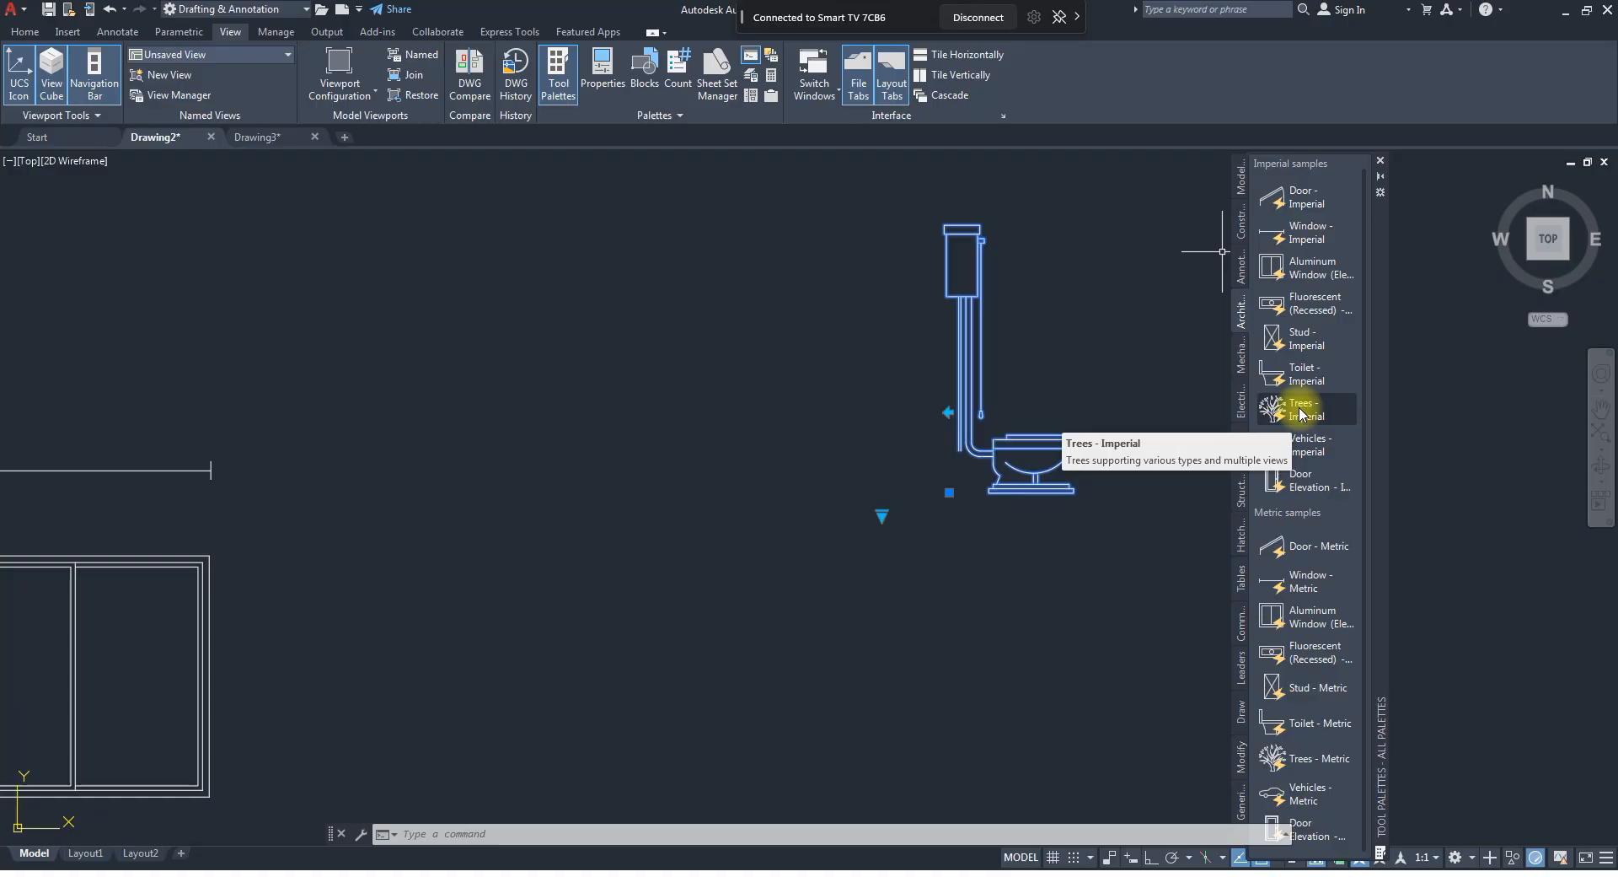
Insert the imperial Vehicles block below the toilet and select it.
click(1320, 455)
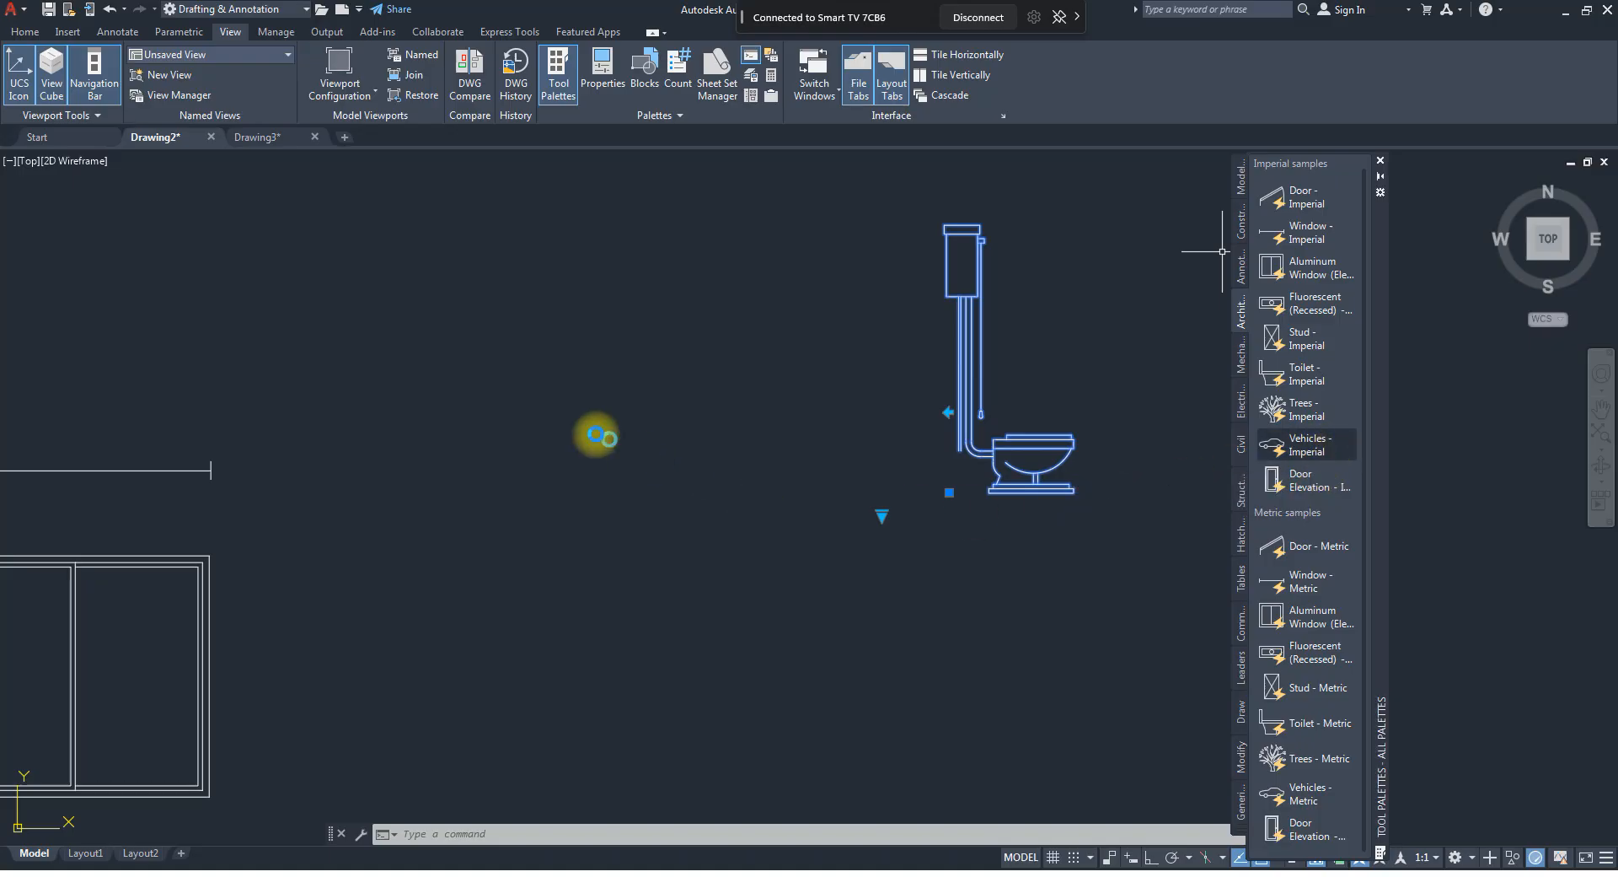
click(381, 801)
scroll(578, 570, down, 2)
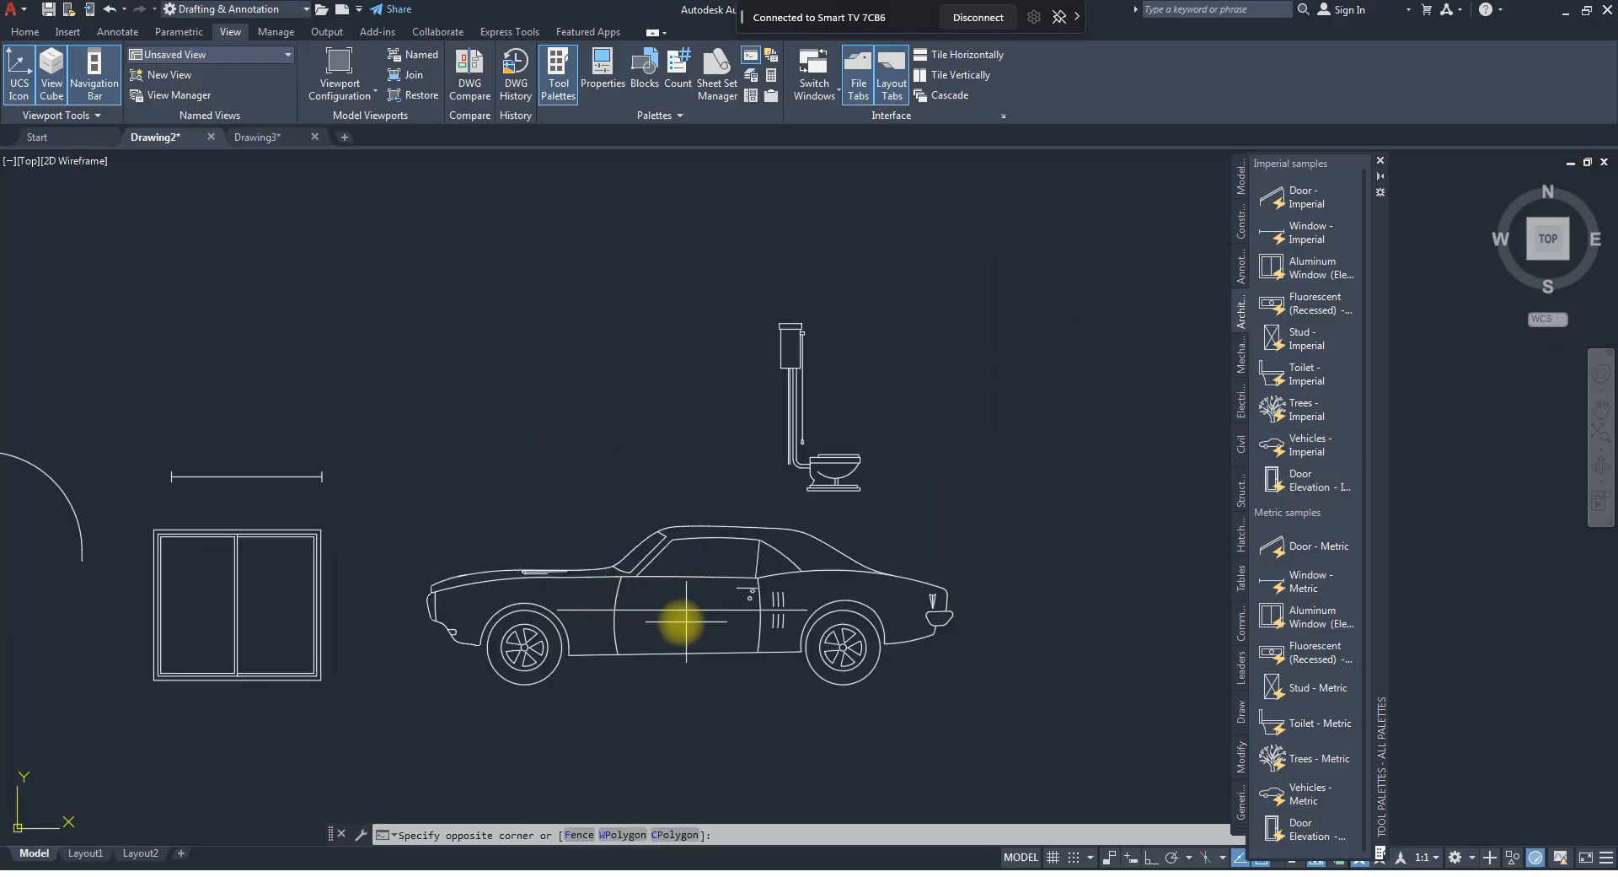
click(687, 621)
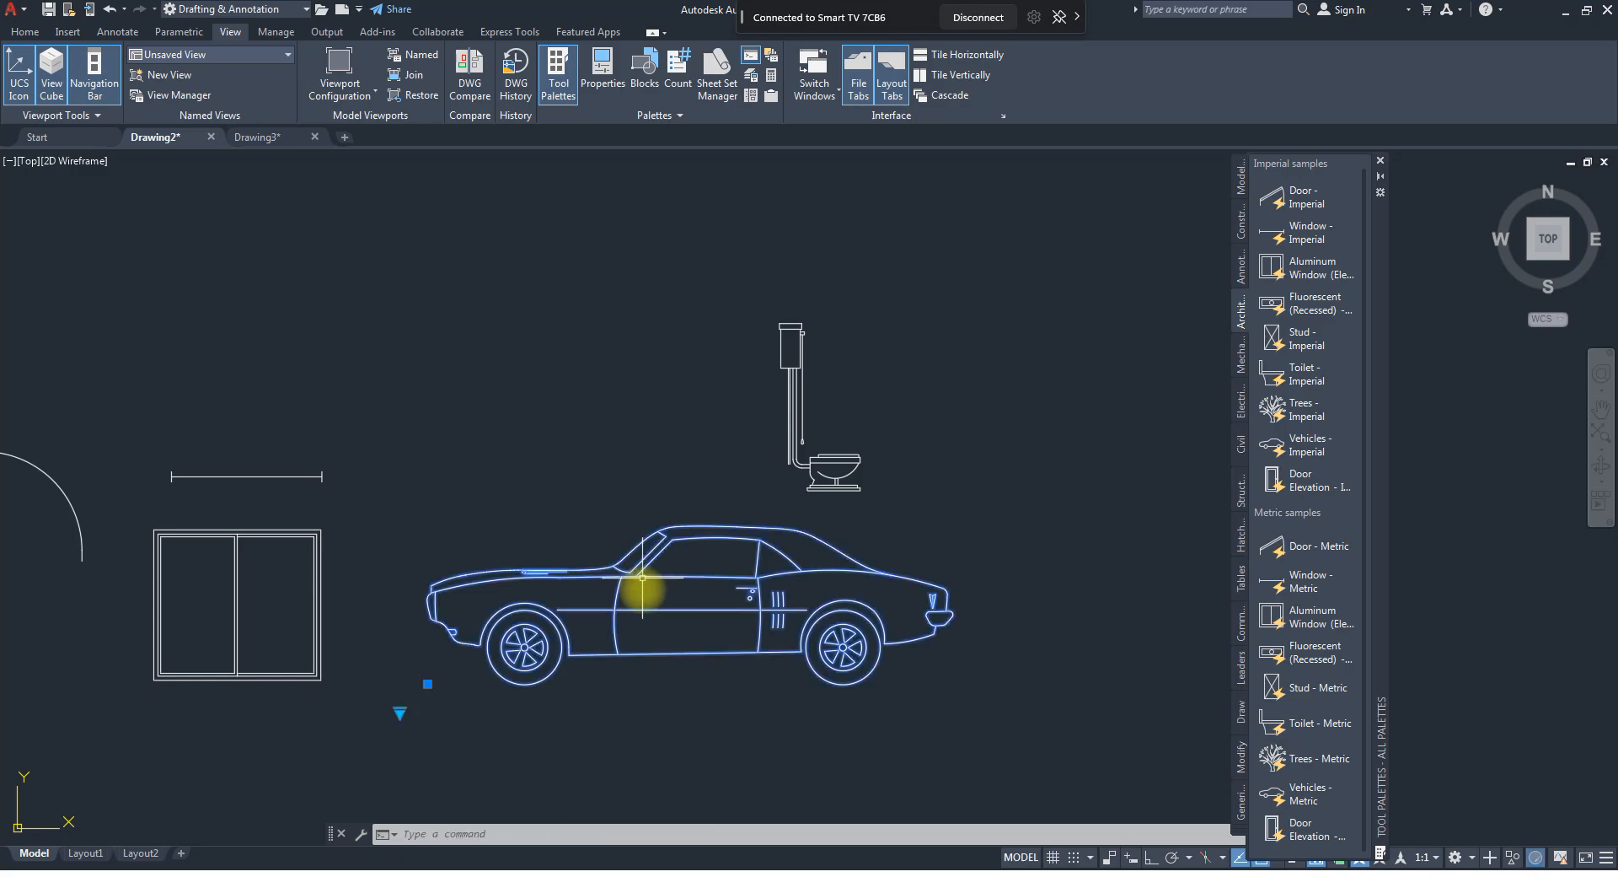
Switch the vehicle block to Sedan (Side) and on to Truck (Top), and delete it.
click(400, 710)
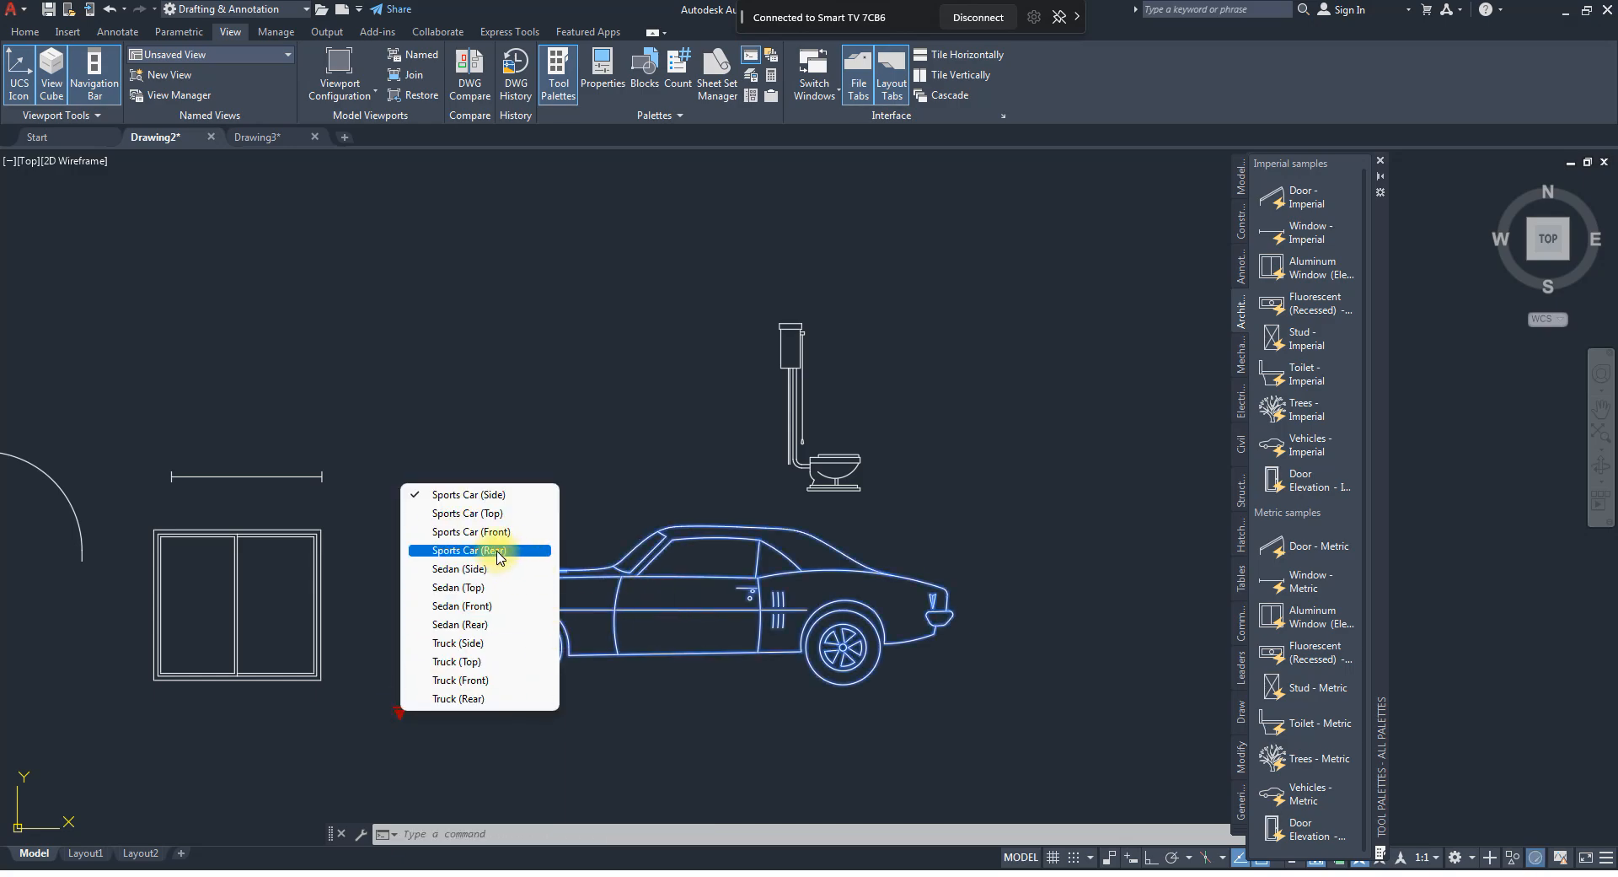
click(470, 570)
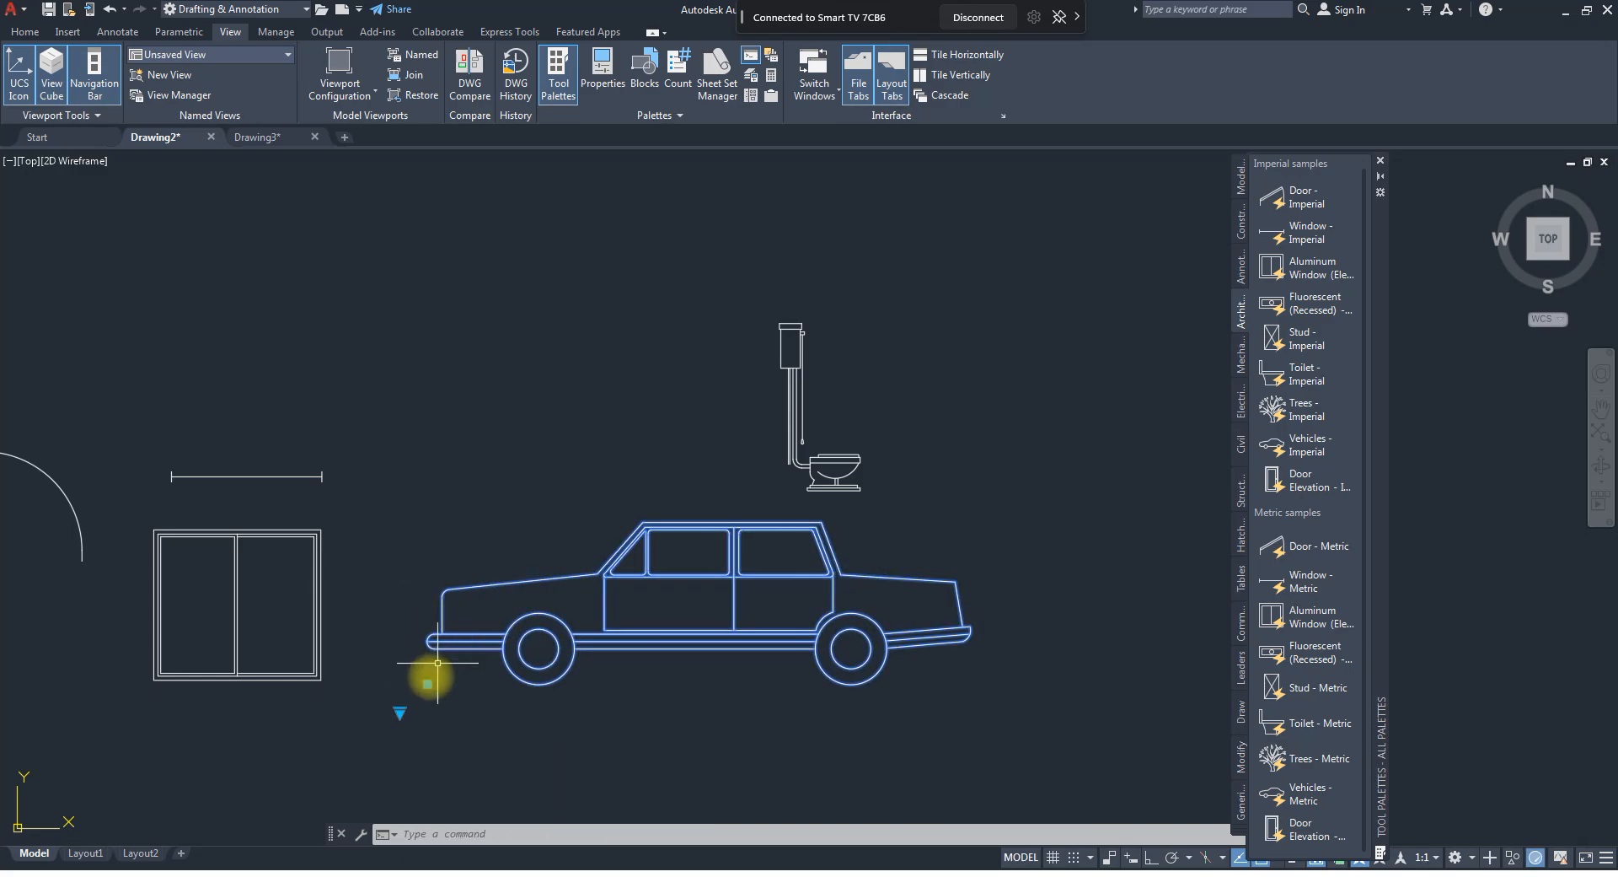
click(402, 712)
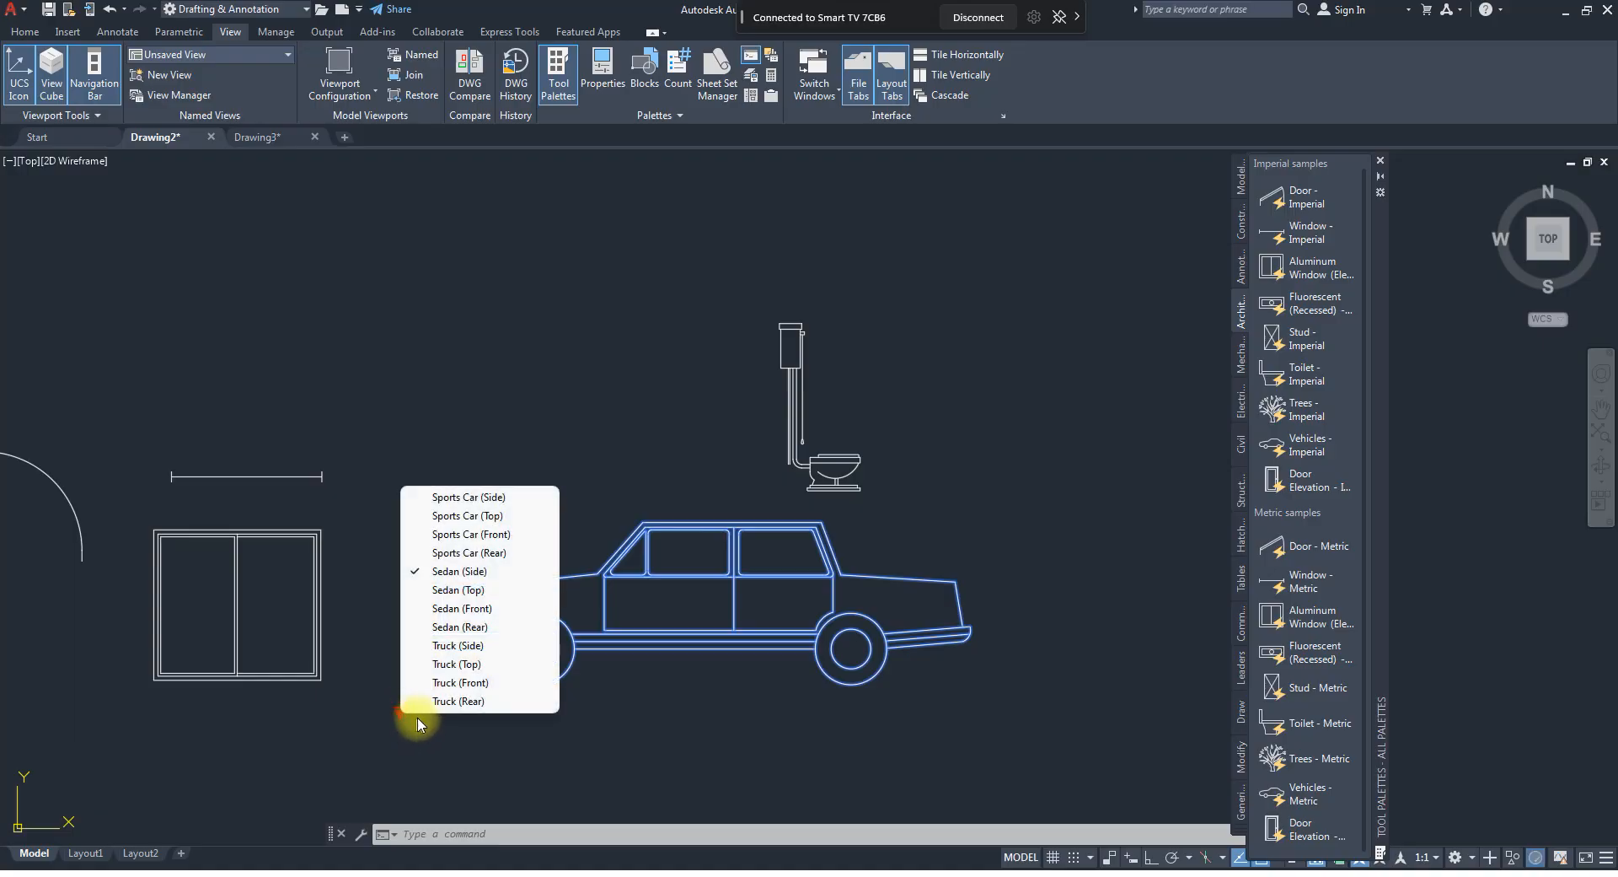
click(458, 665)
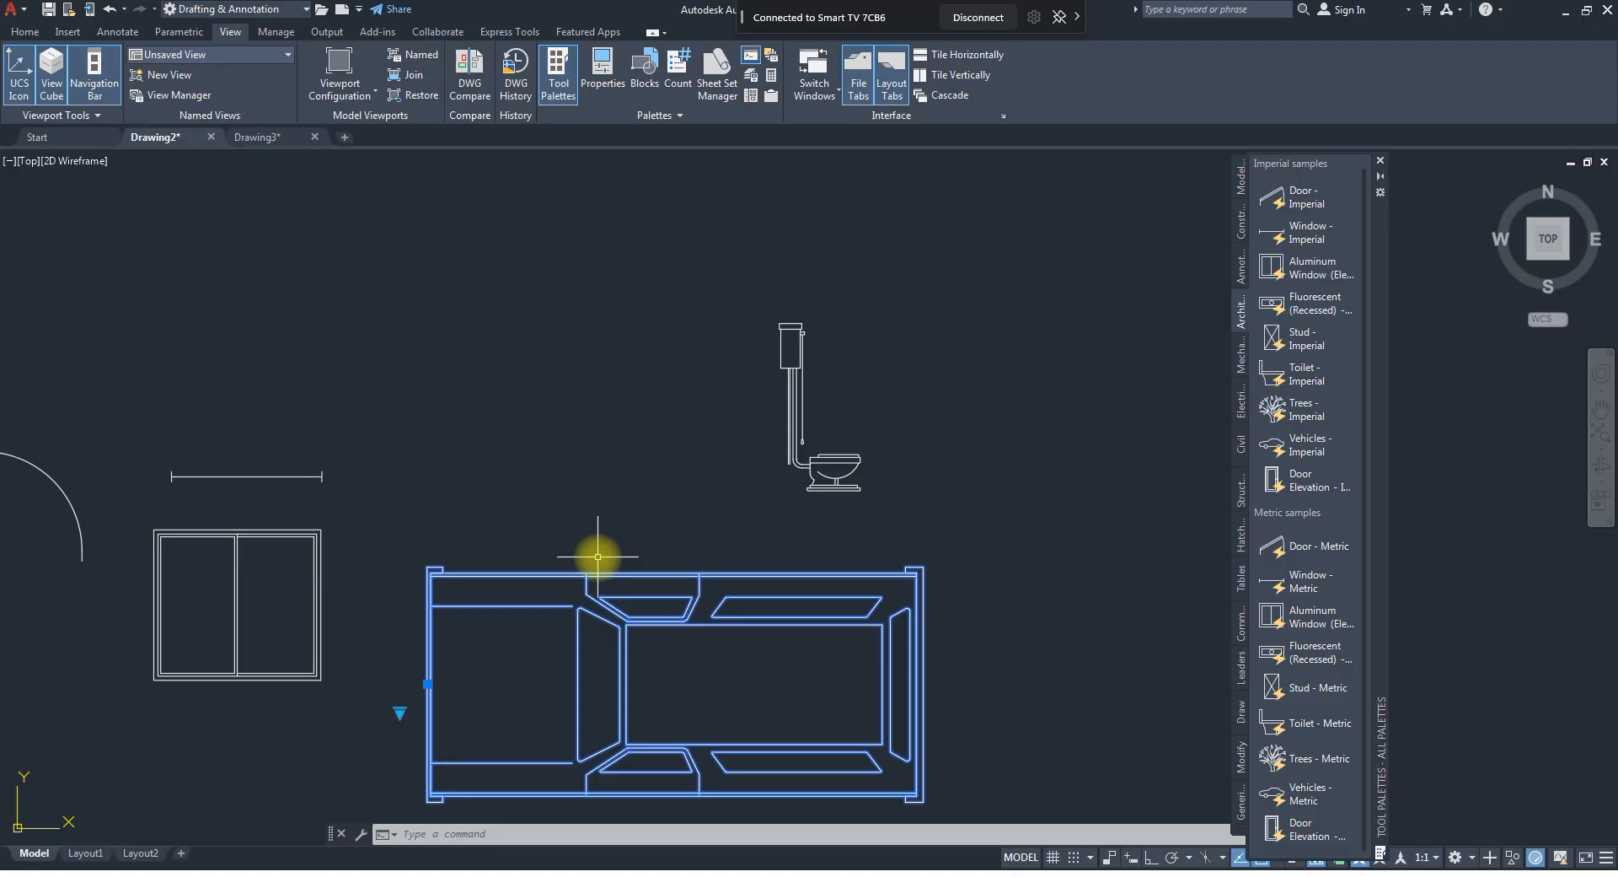
key(Delete)
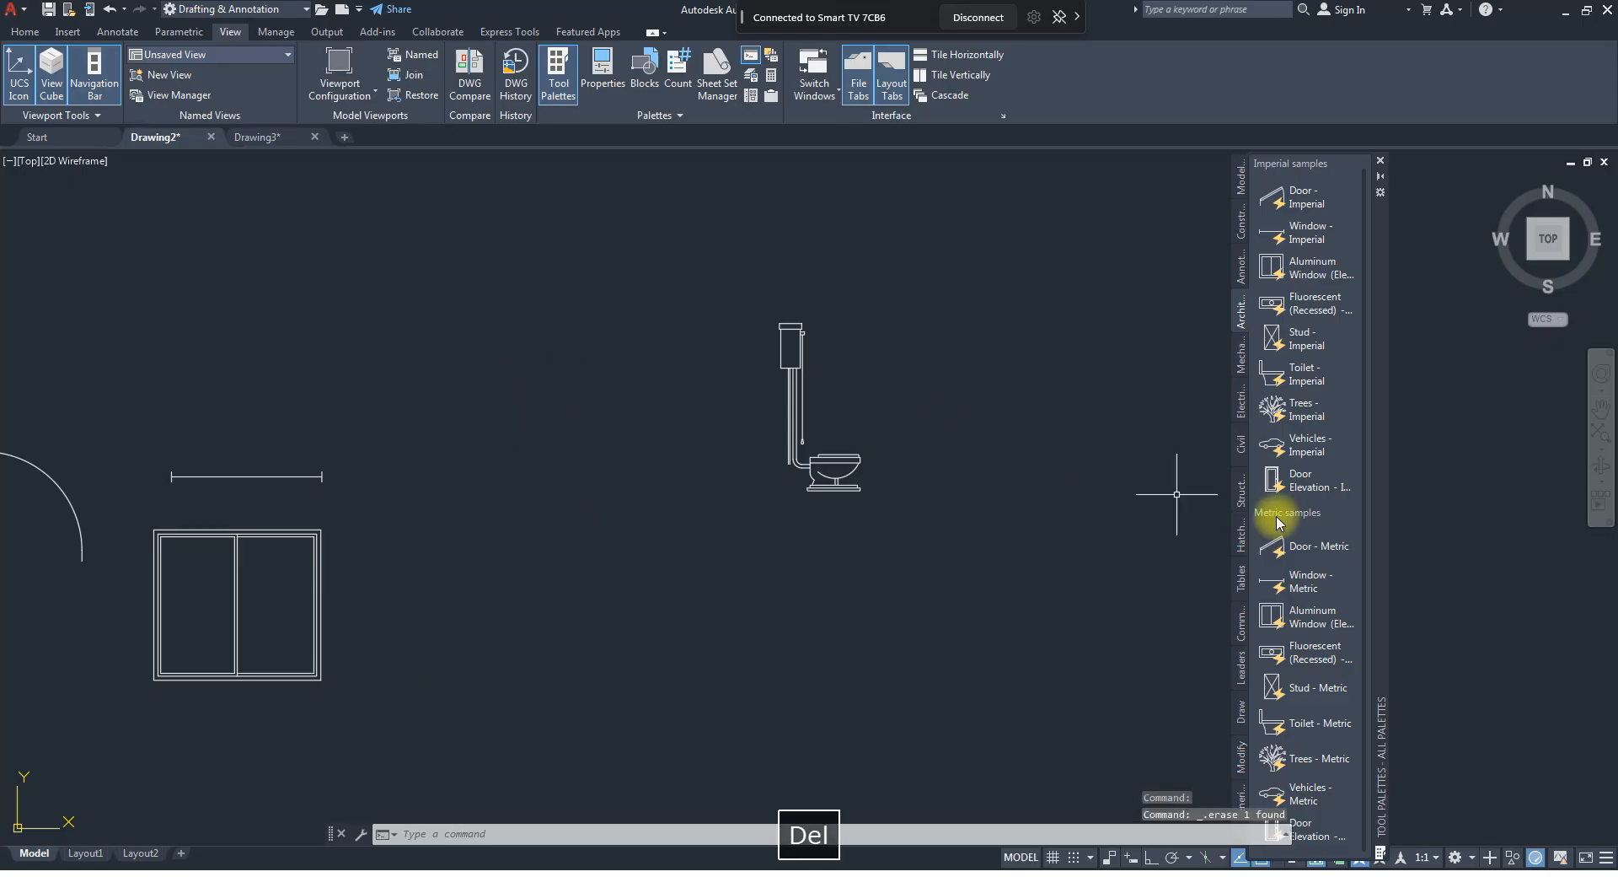
Look through the mechanical and electrical samples, and insert the imperial architectural Door Elevation block to the right of the toilet.
click(1243, 361)
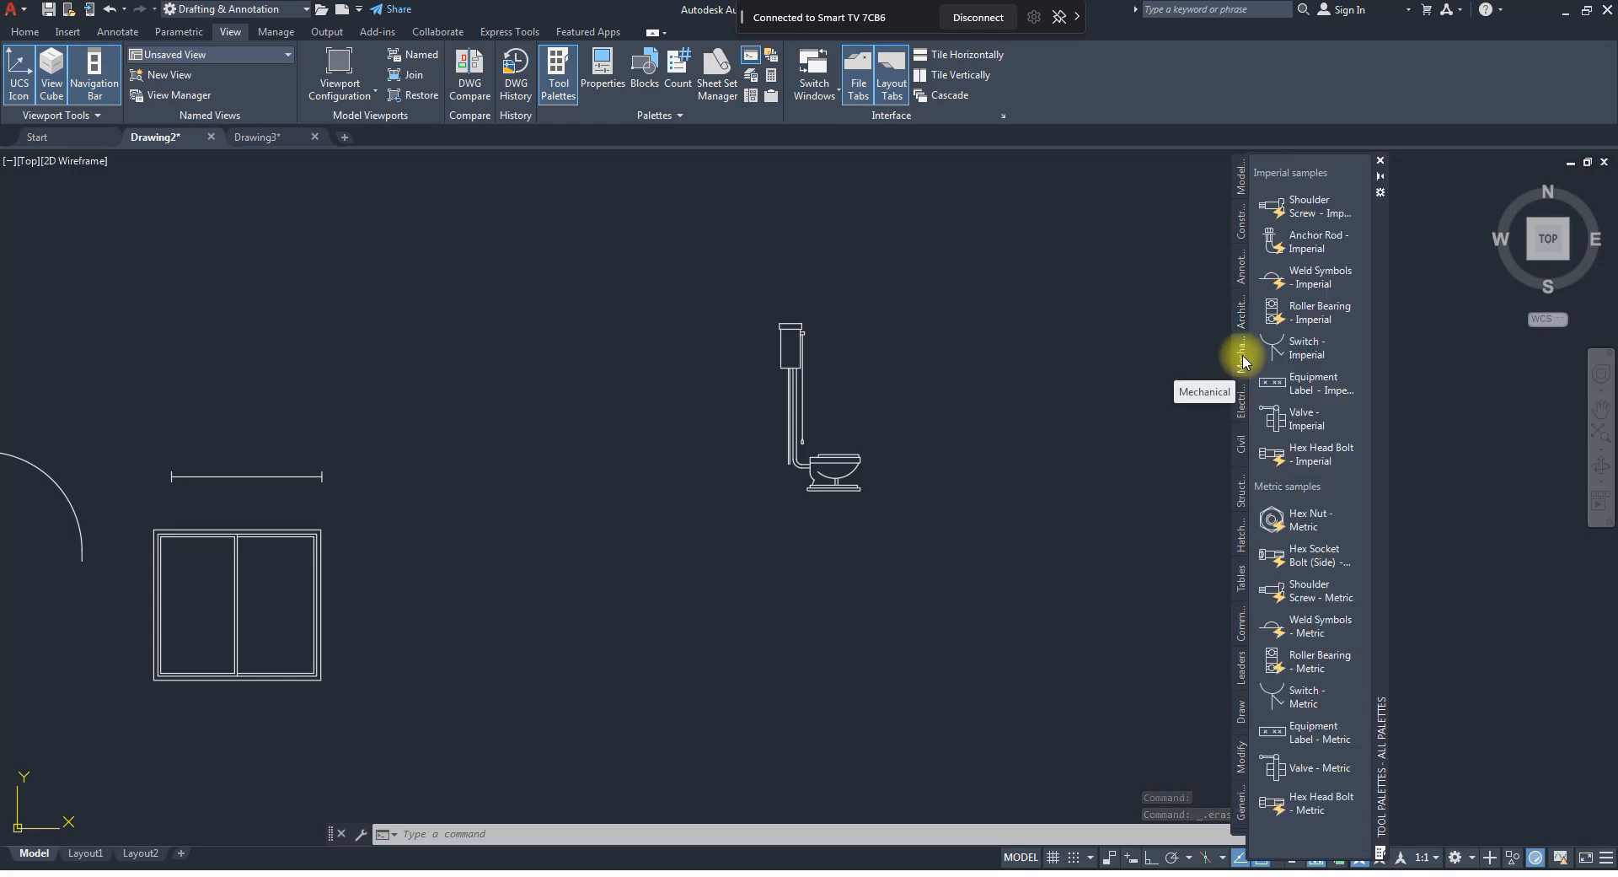
click(1243, 408)
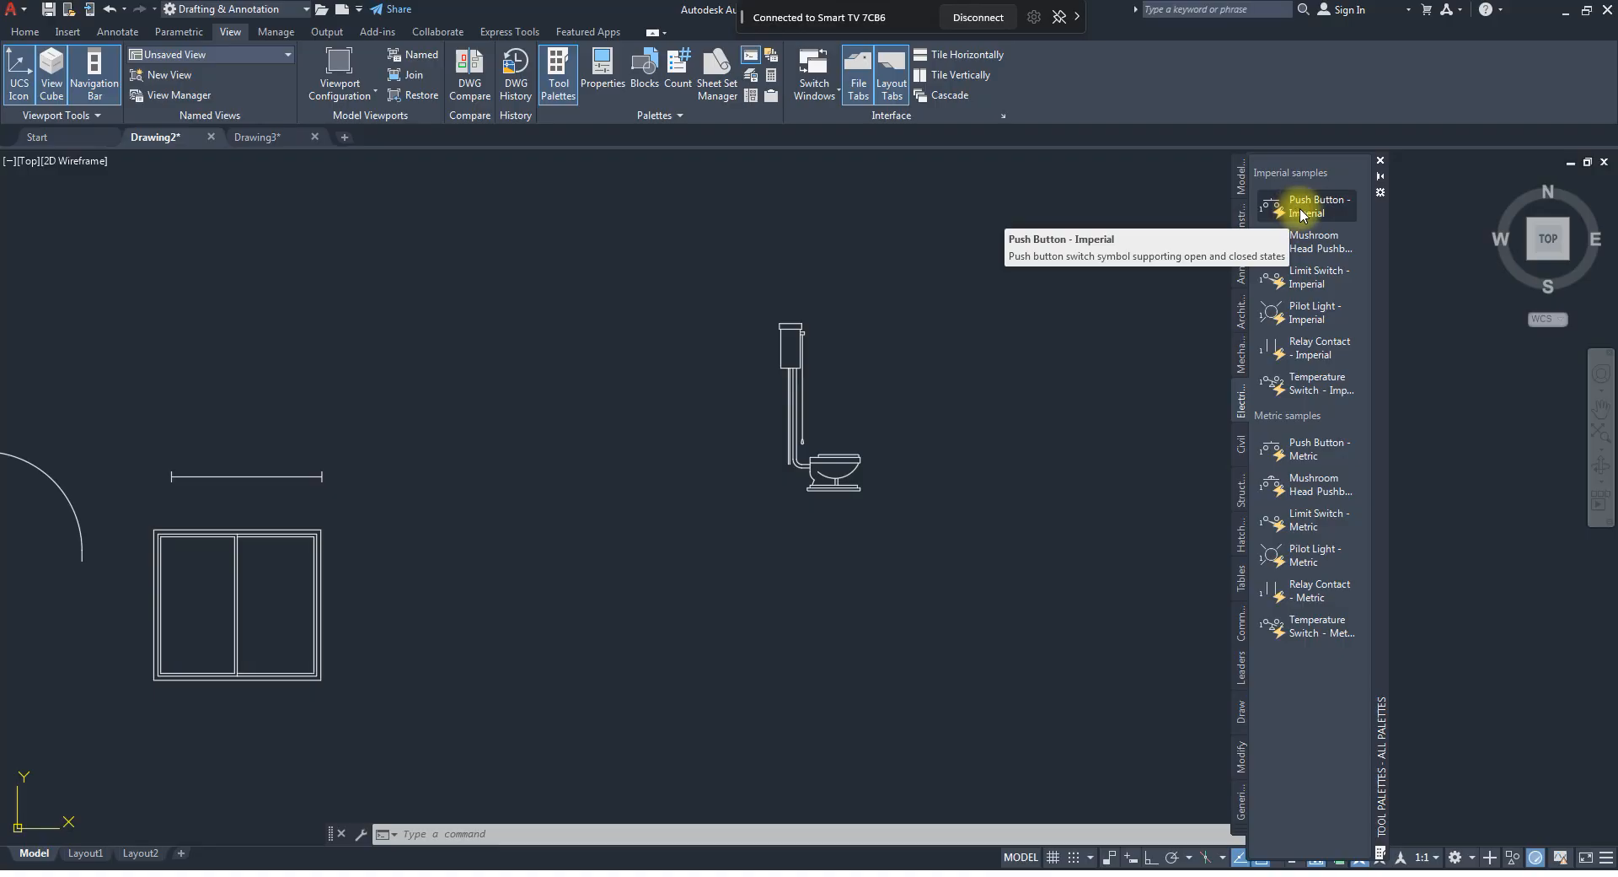
click(1247, 325)
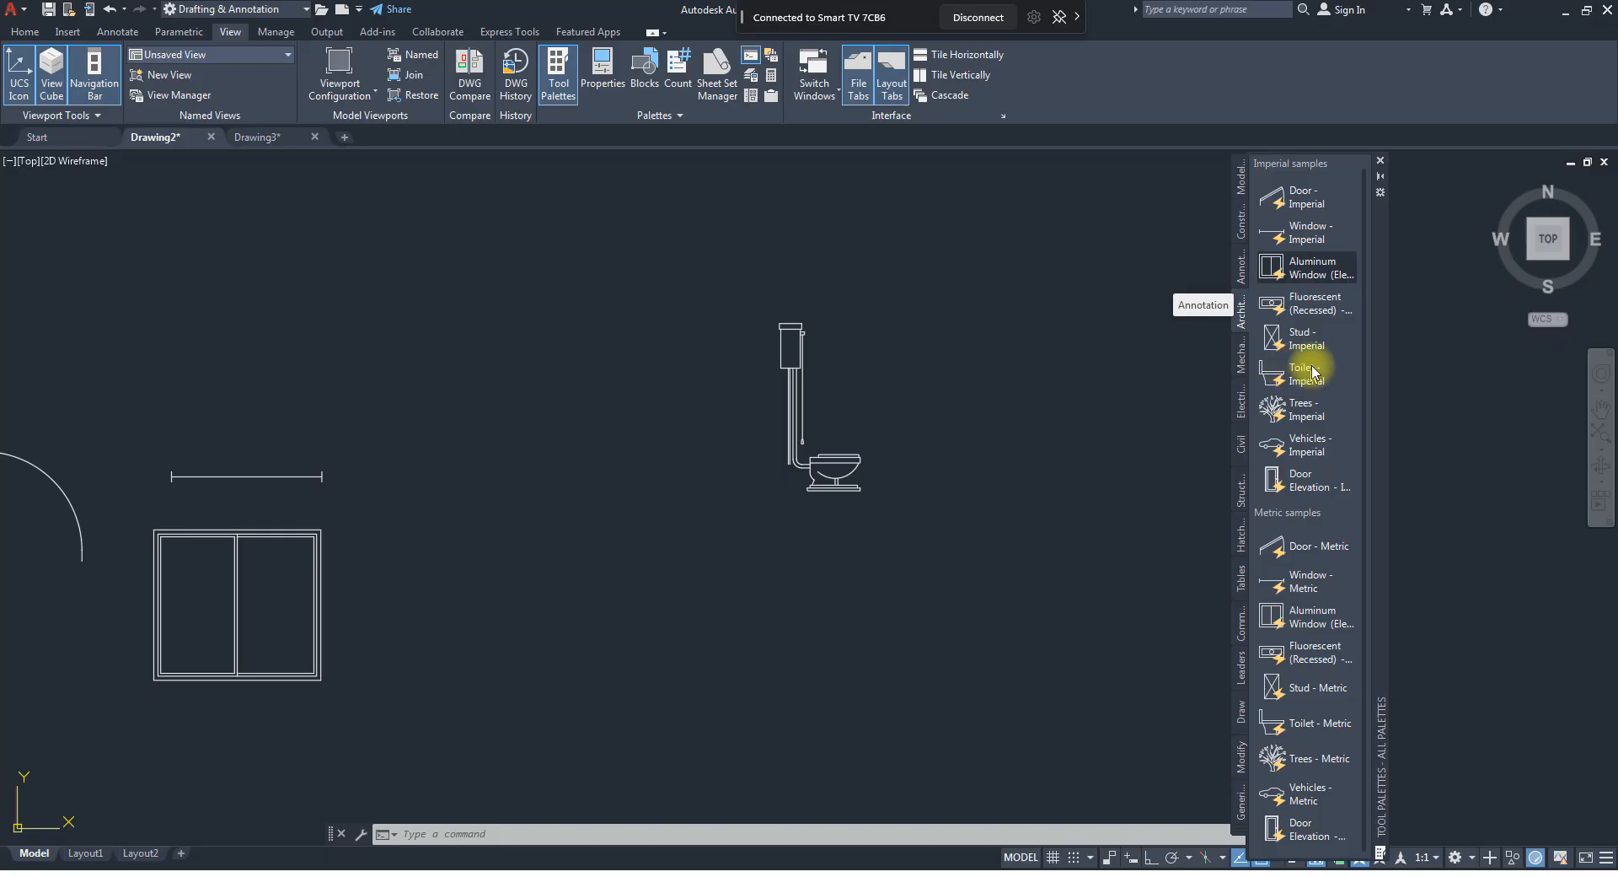
drag(1285, 477, 1019, 457)
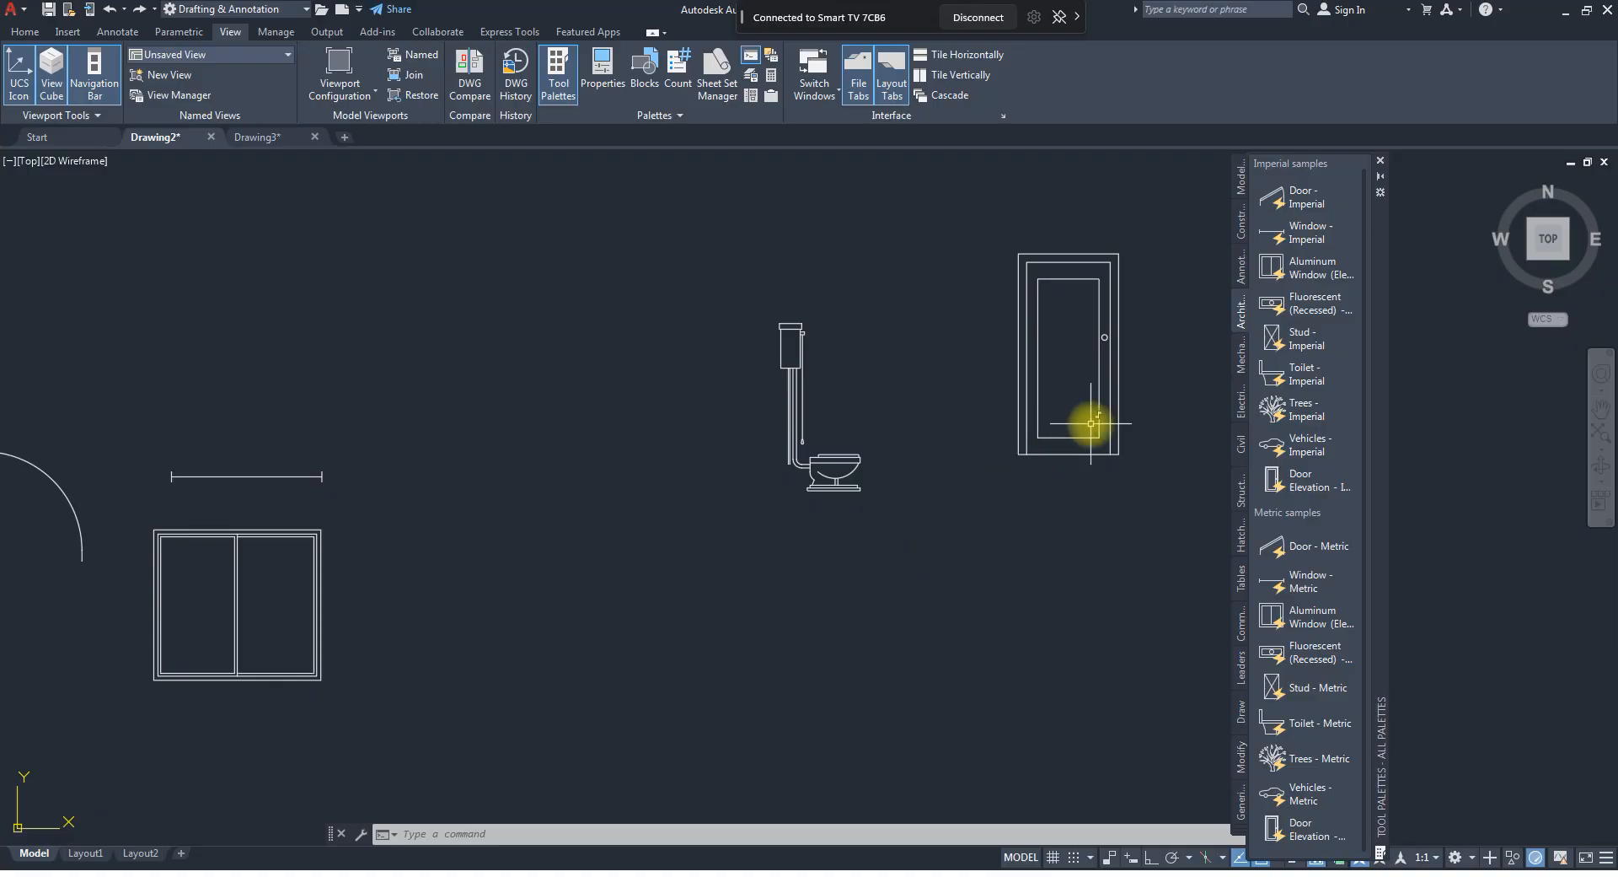
Insert the imperial electrical Push Button block to the left of the toilet, accepting its default attributes.
click(1240, 369)
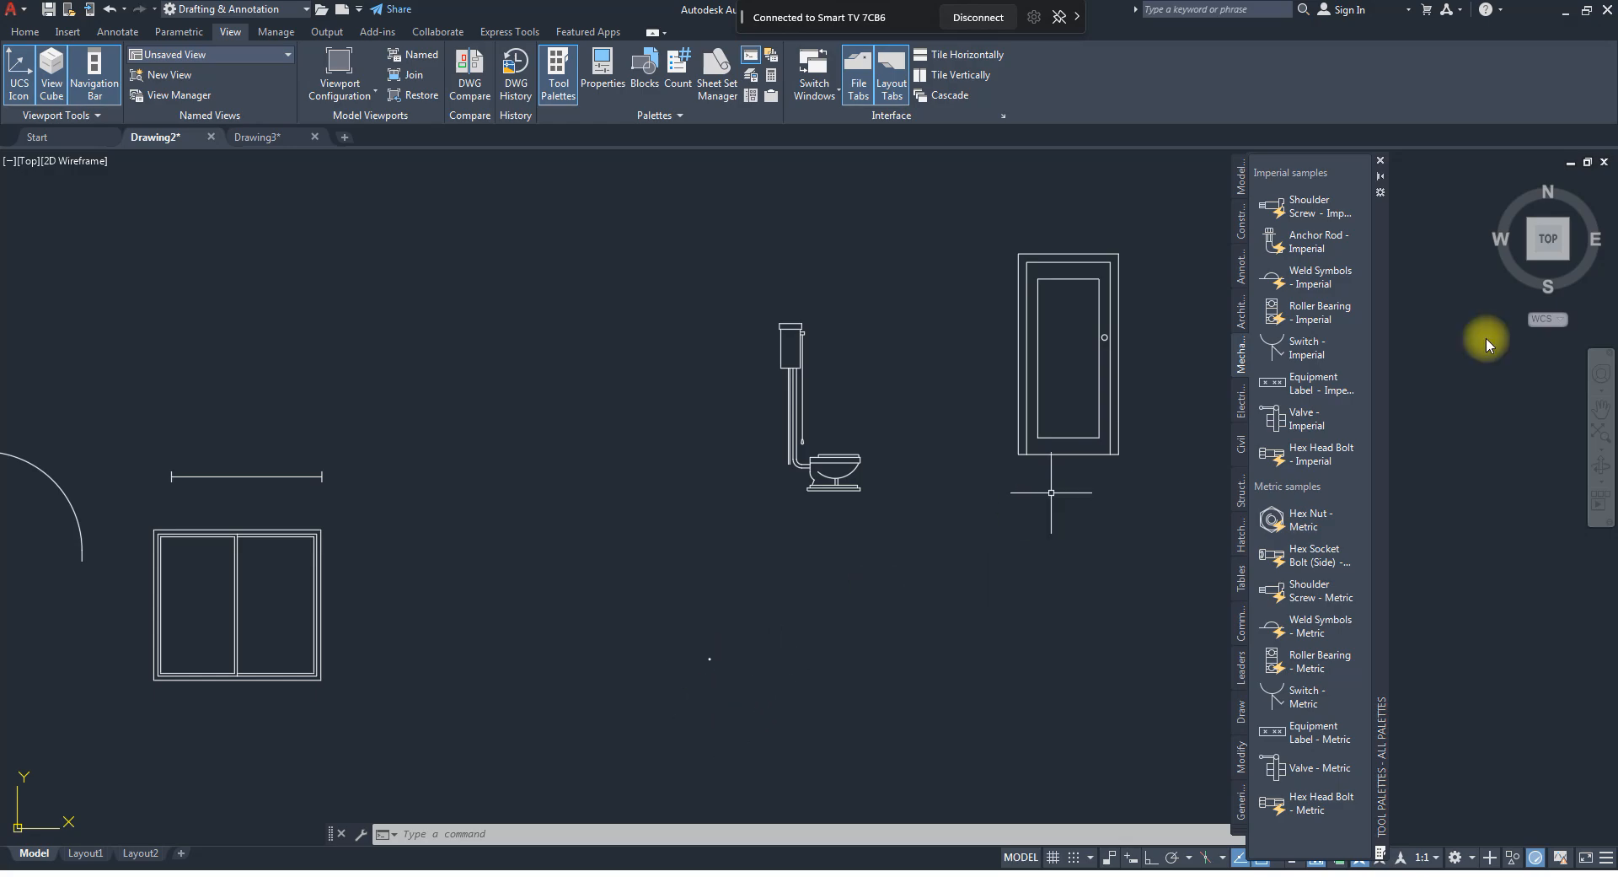
click(1240, 402)
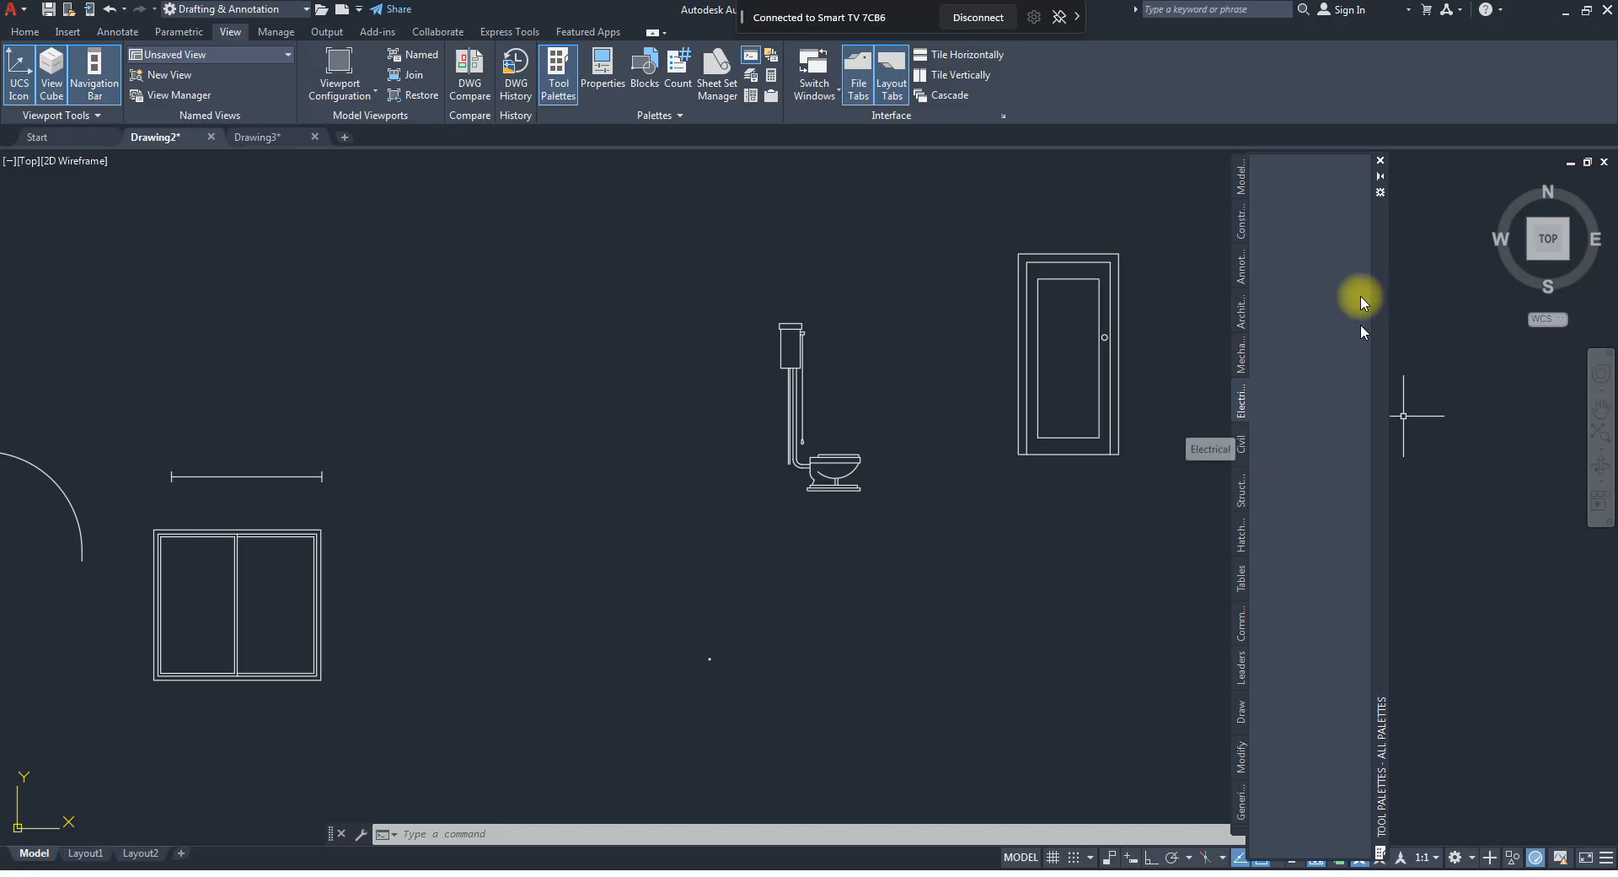
mouse_move(1311, 205)
mouse_down()
mouse_move(1328, 196)
mouse_move(1239, 361)
mouse_move(801, 494)
mouse_up()
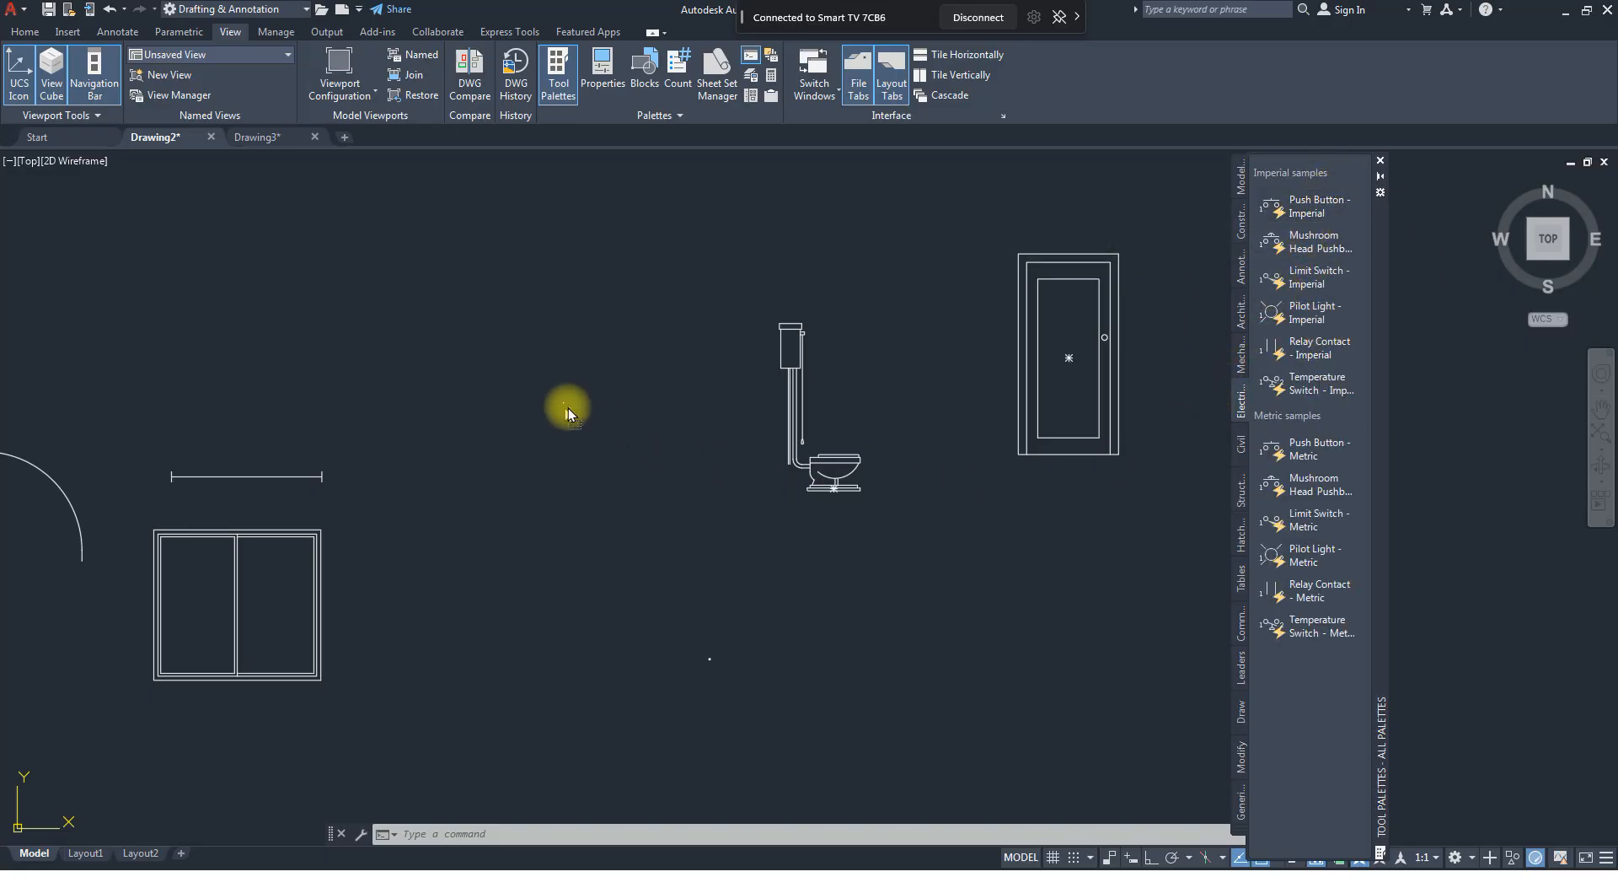
click(561, 394)
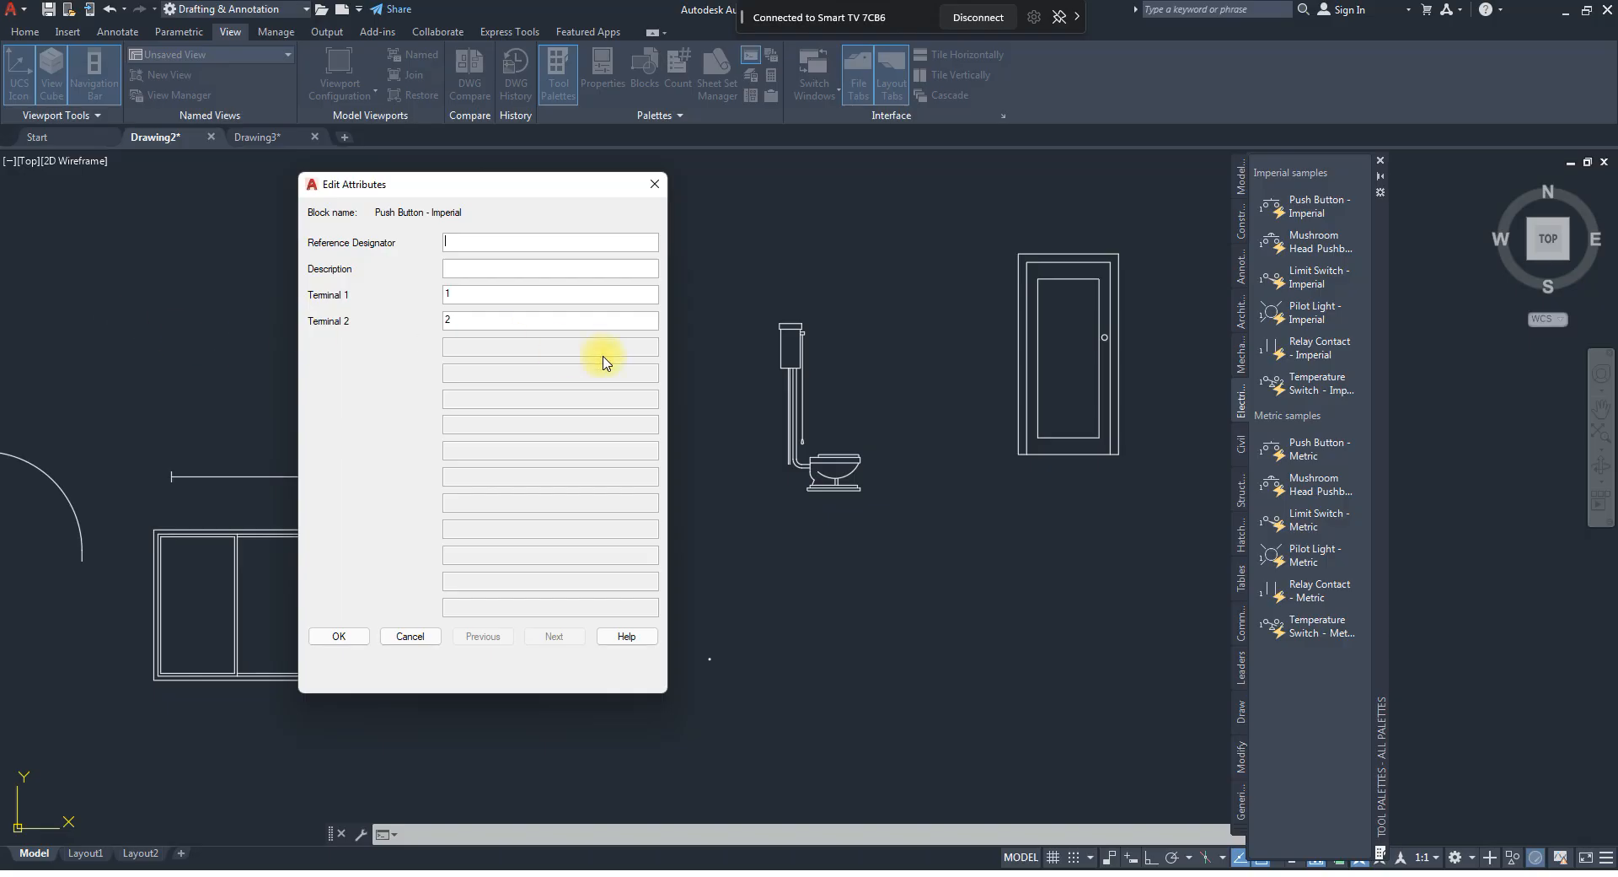
click(337, 637)
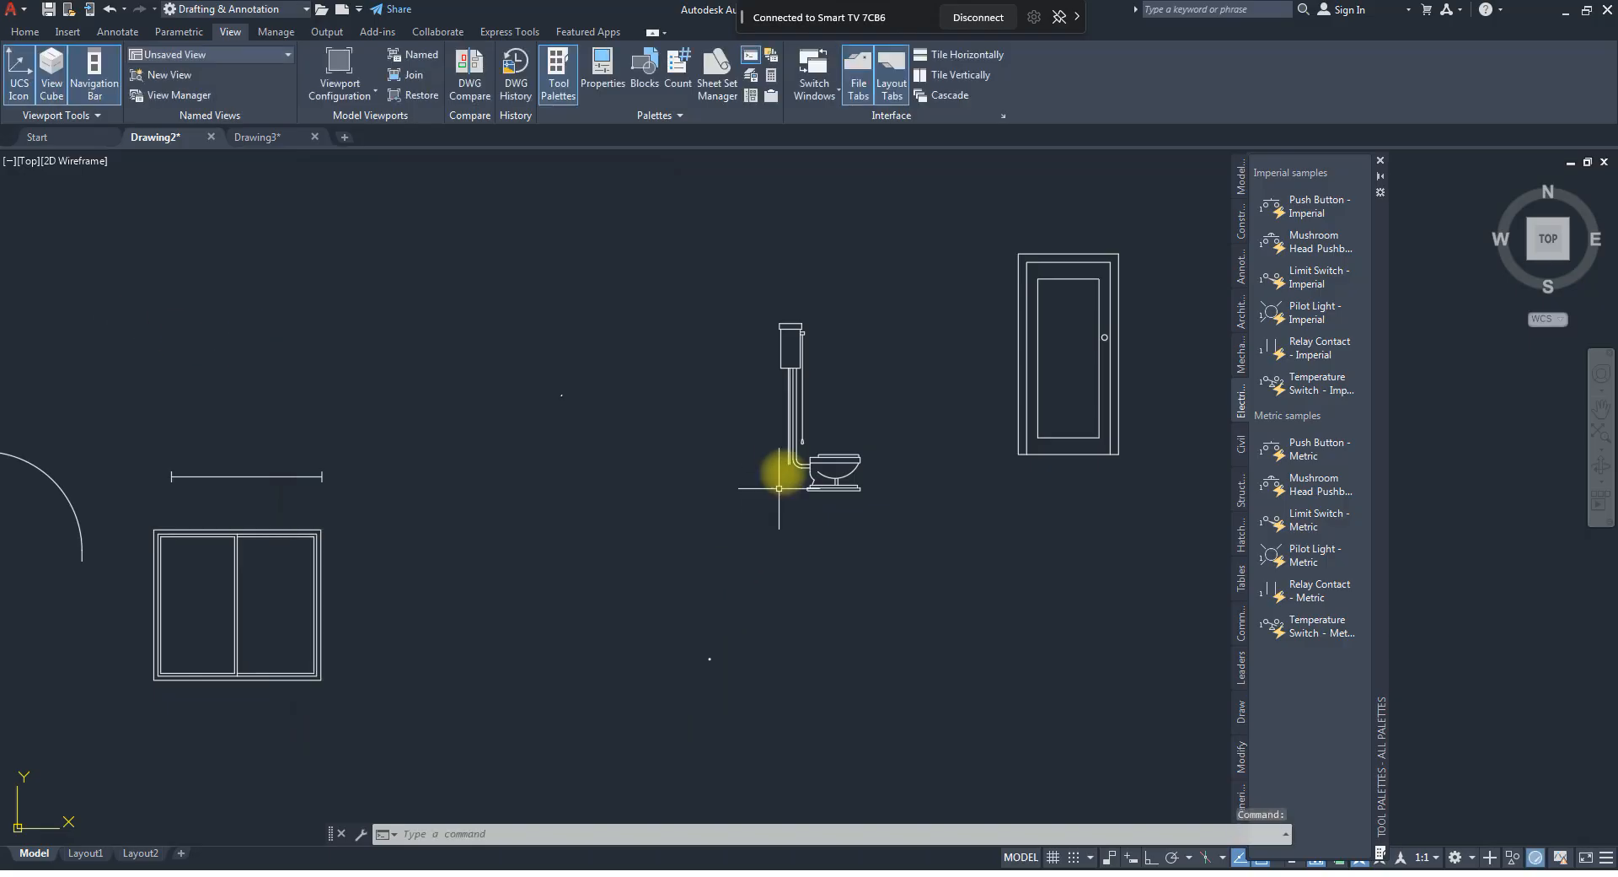
Select the toilet block and switch it to its Round (Front) view.
scroll(785, 461, up, 5)
click(824, 493)
click(796, 438)
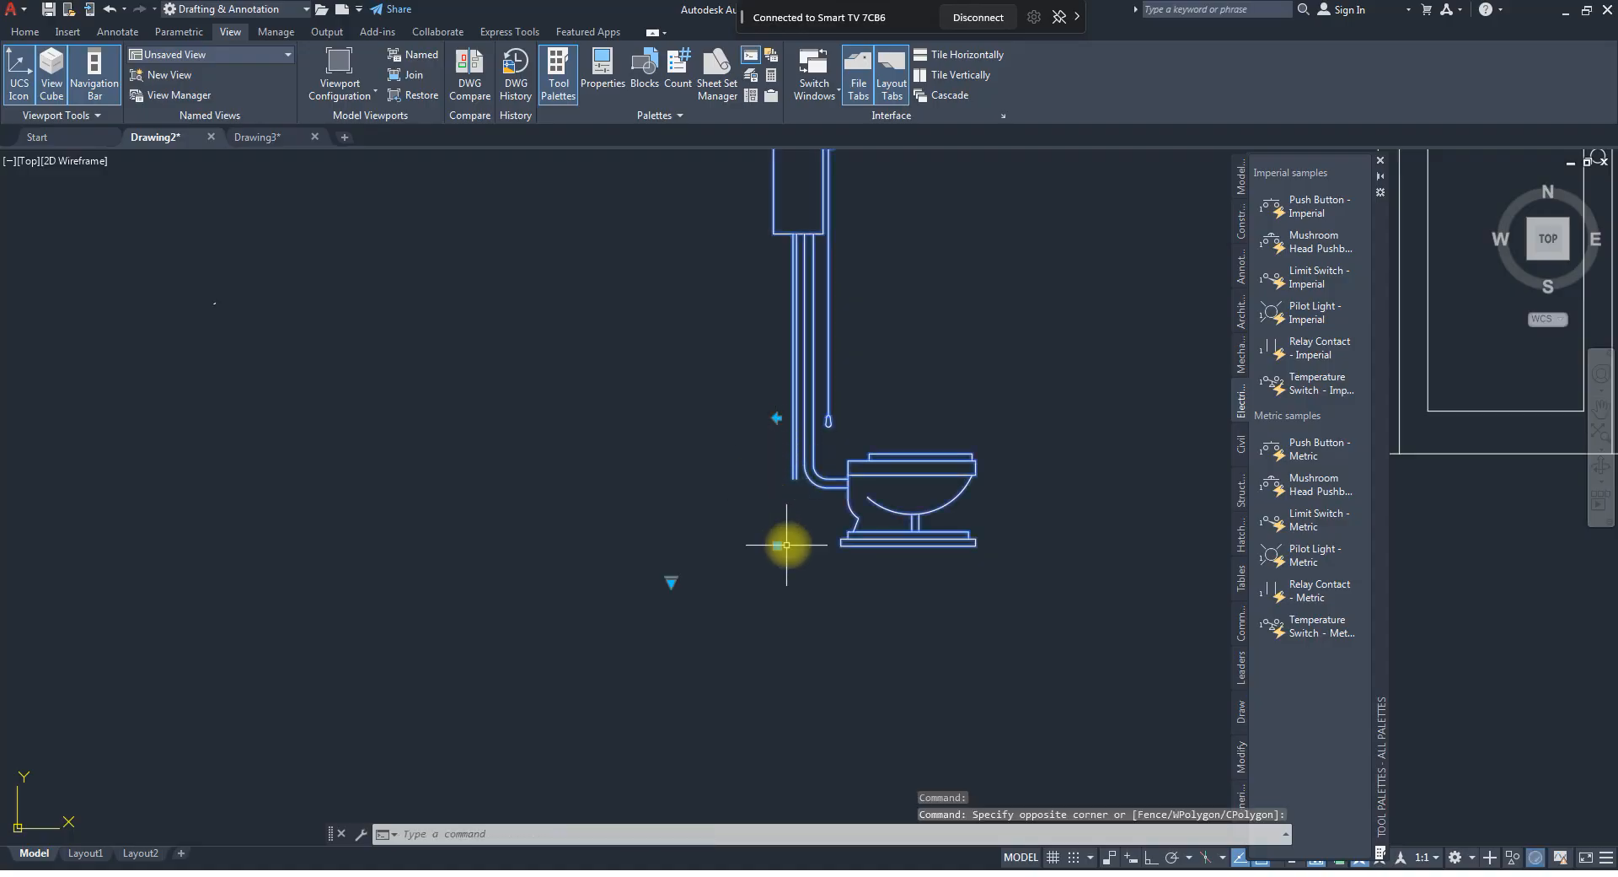
click(672, 581)
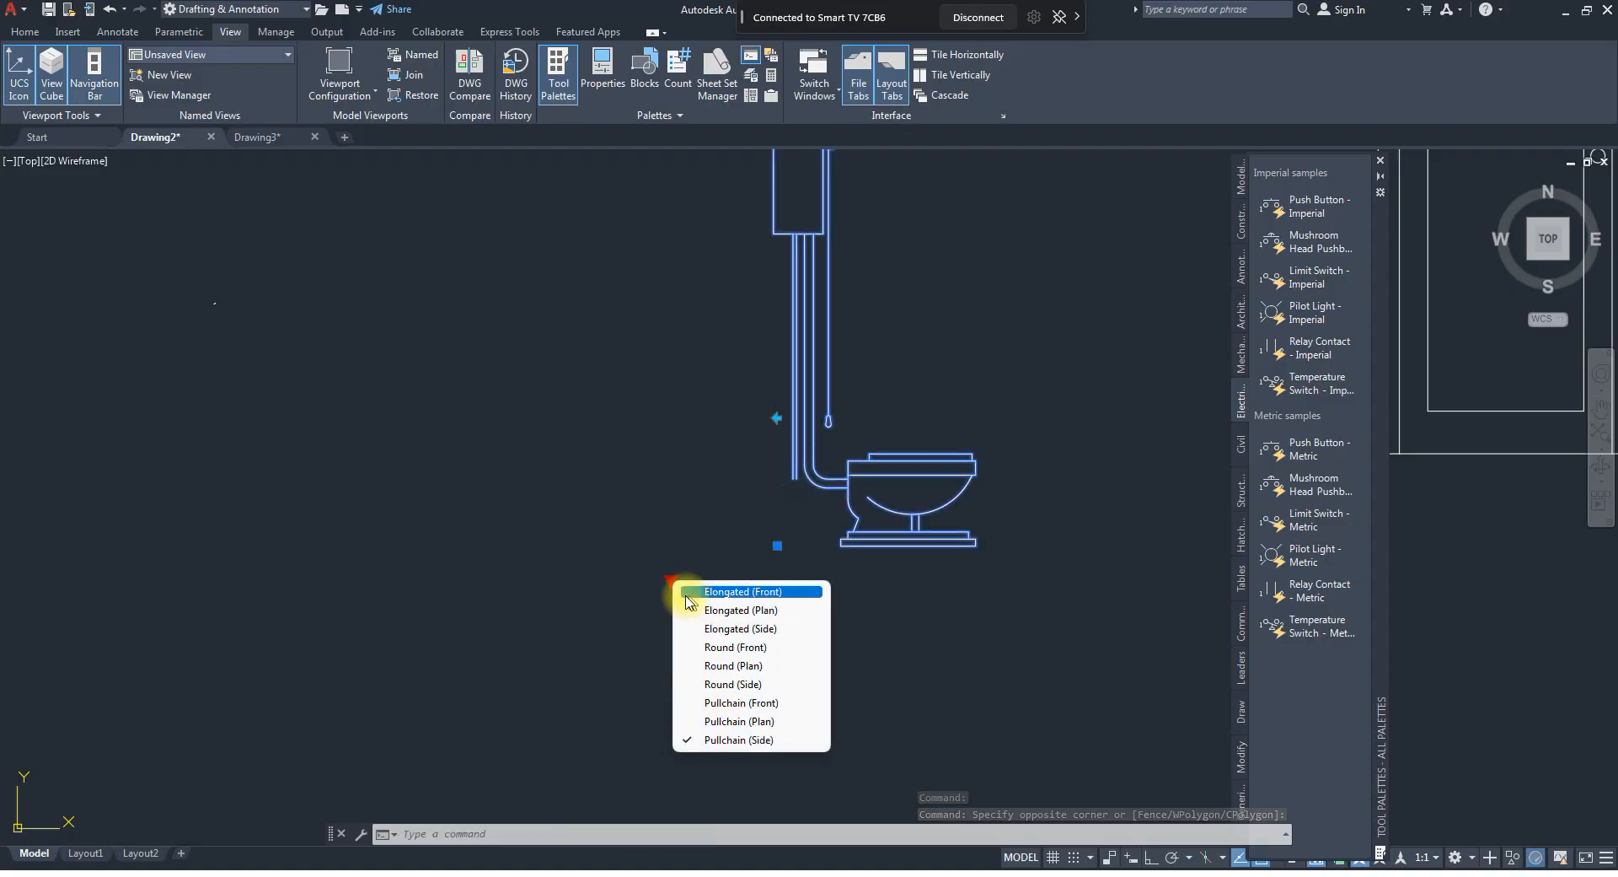
click(687, 646)
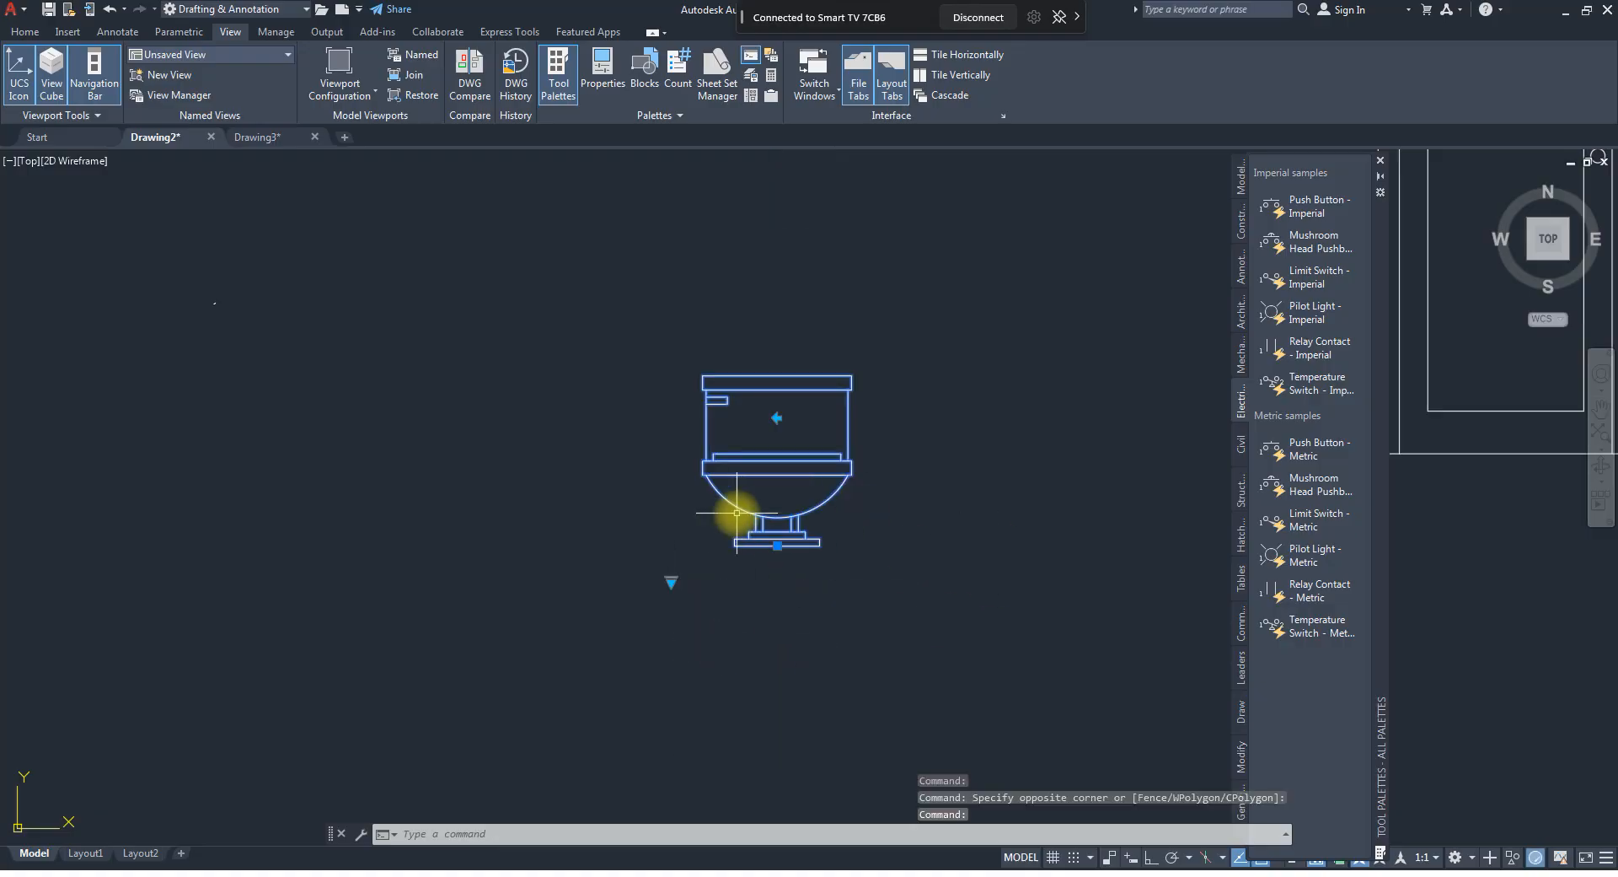
Place the imperial electrical Relay Contact block to the right of the hex nut and close its attribute dialog without entering values.
scroll(766, 571, down, 5)
scroll(772, 595, up, 5)
scroll(659, 609, up, 10)
scroll(744, 488, up, 4)
scroll(755, 511, down, 4)
mouse_move(1288, 376)
mouse_down()
mouse_move(1318, 353)
mouse_move(980, 445)
mouse_up()
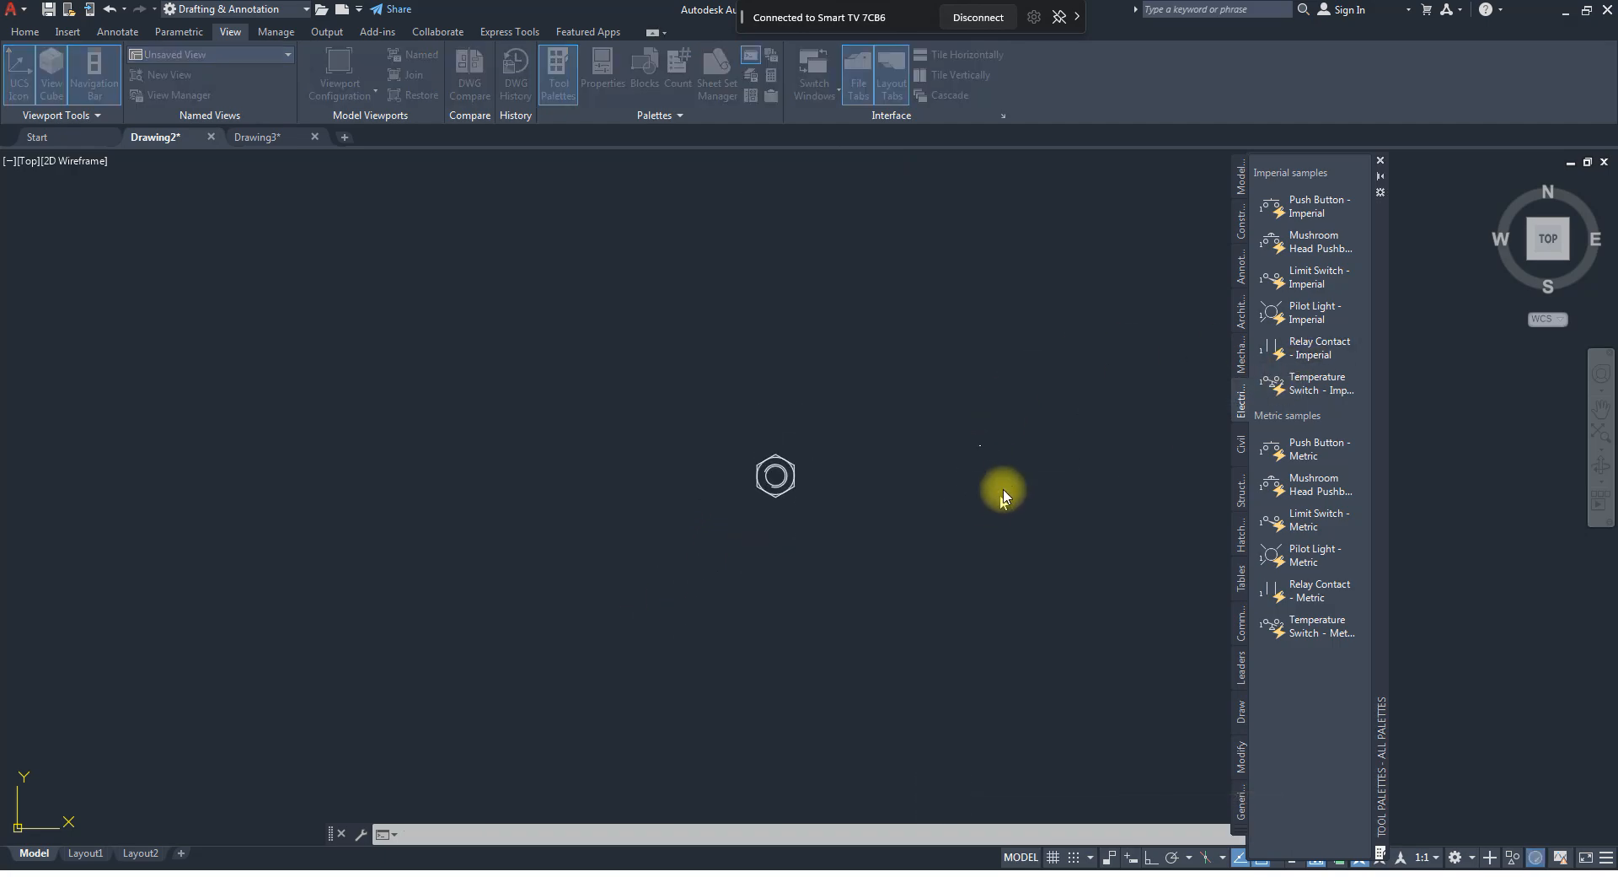
click(1002, 495)
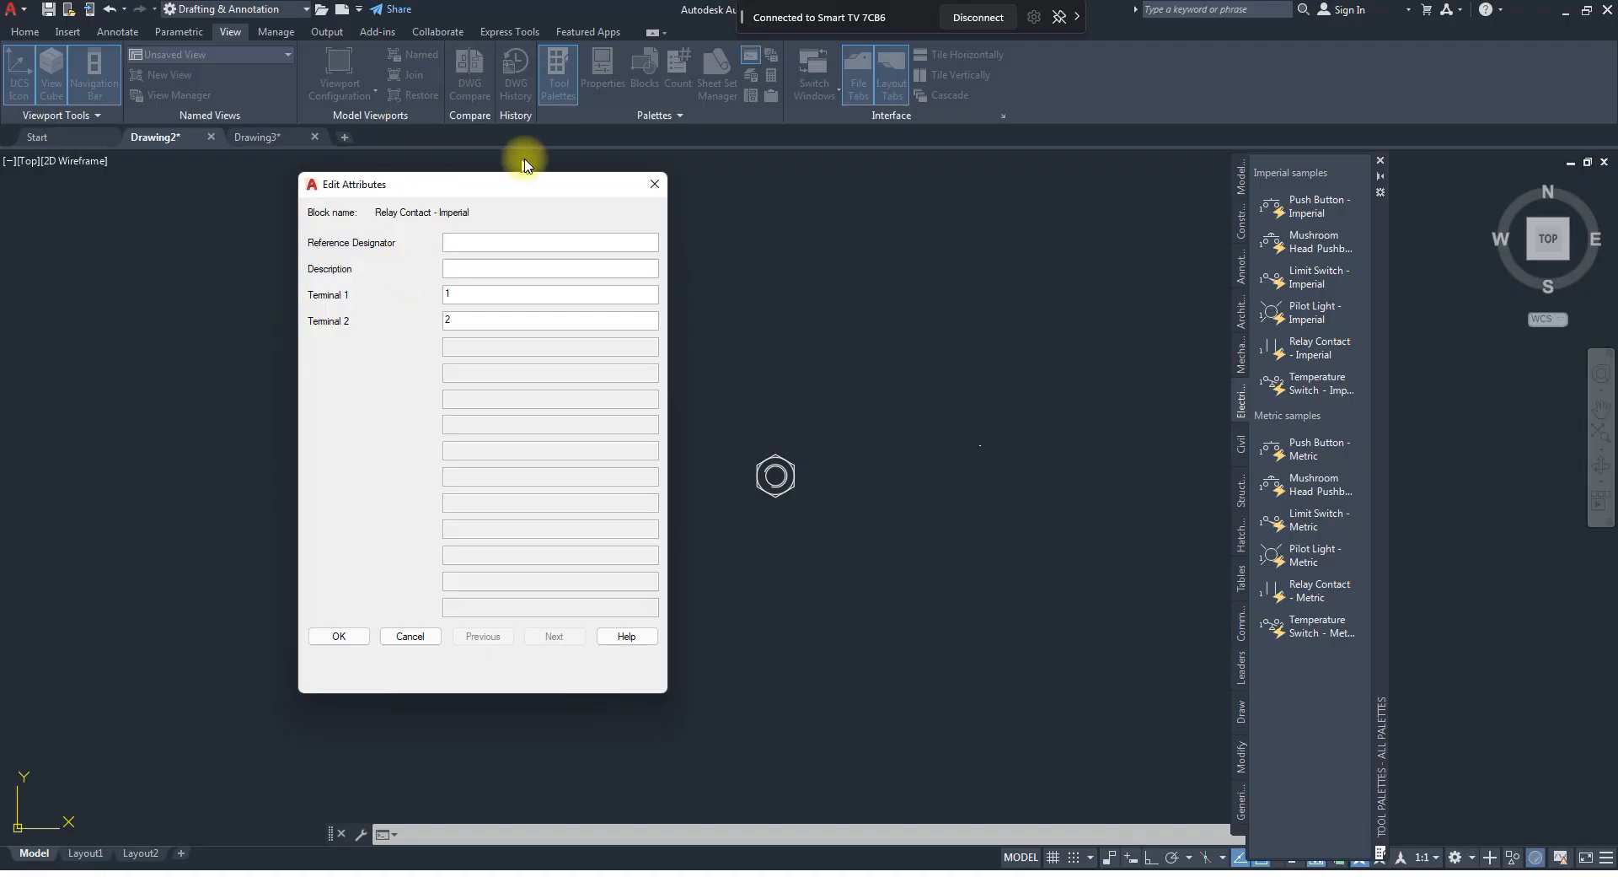
click(654, 184)
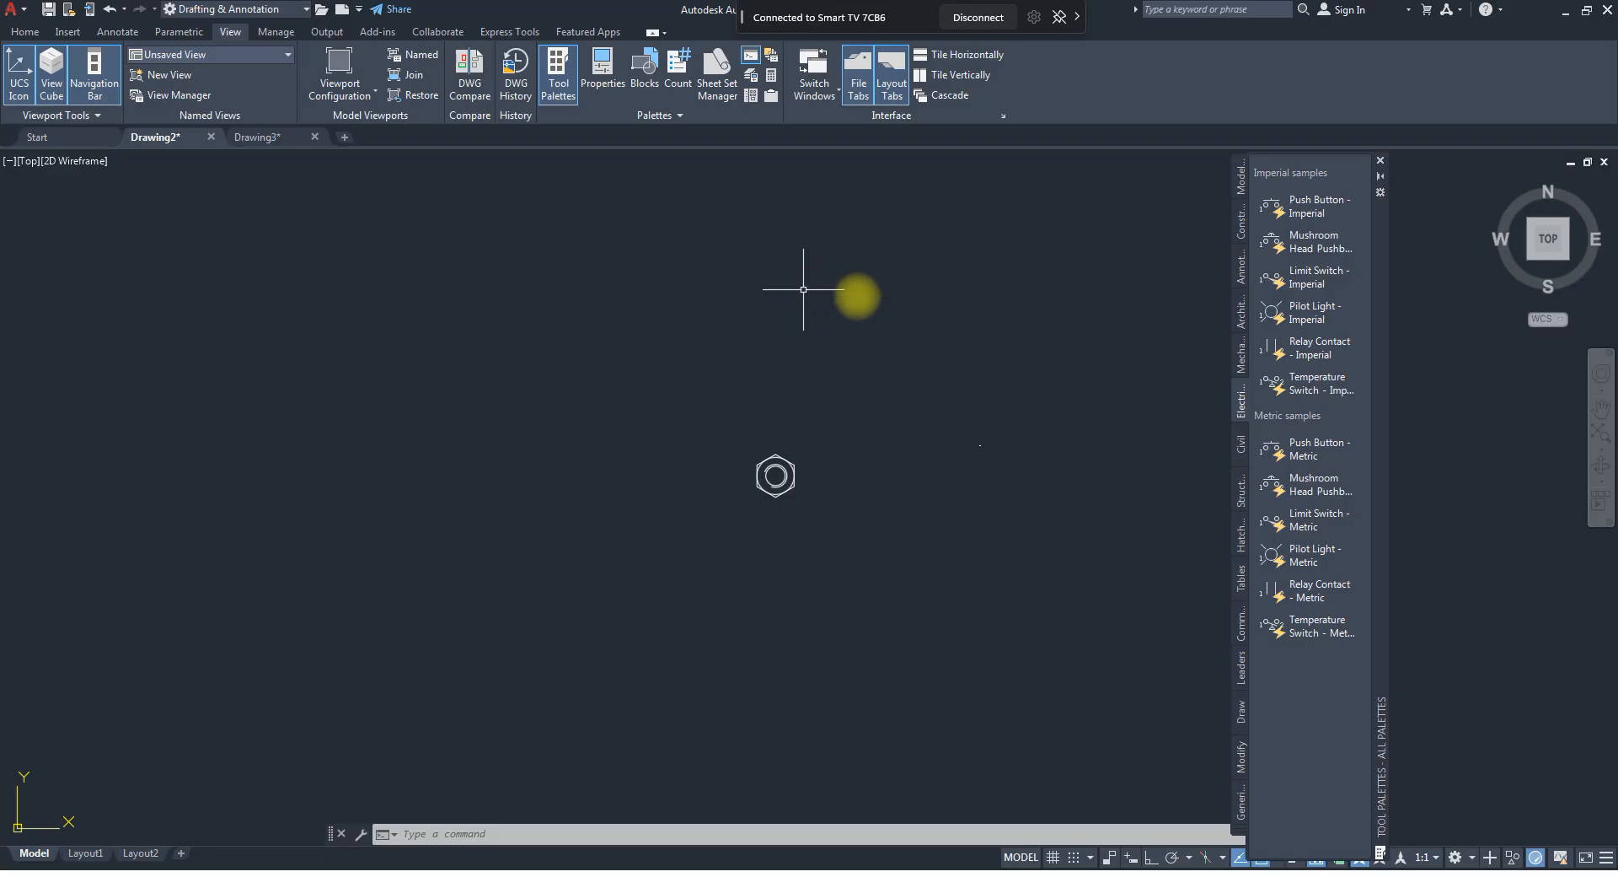
Insert the imperial civil Road Section block to the right of the window elevation and select it.
scroll(894, 497, down, 5)
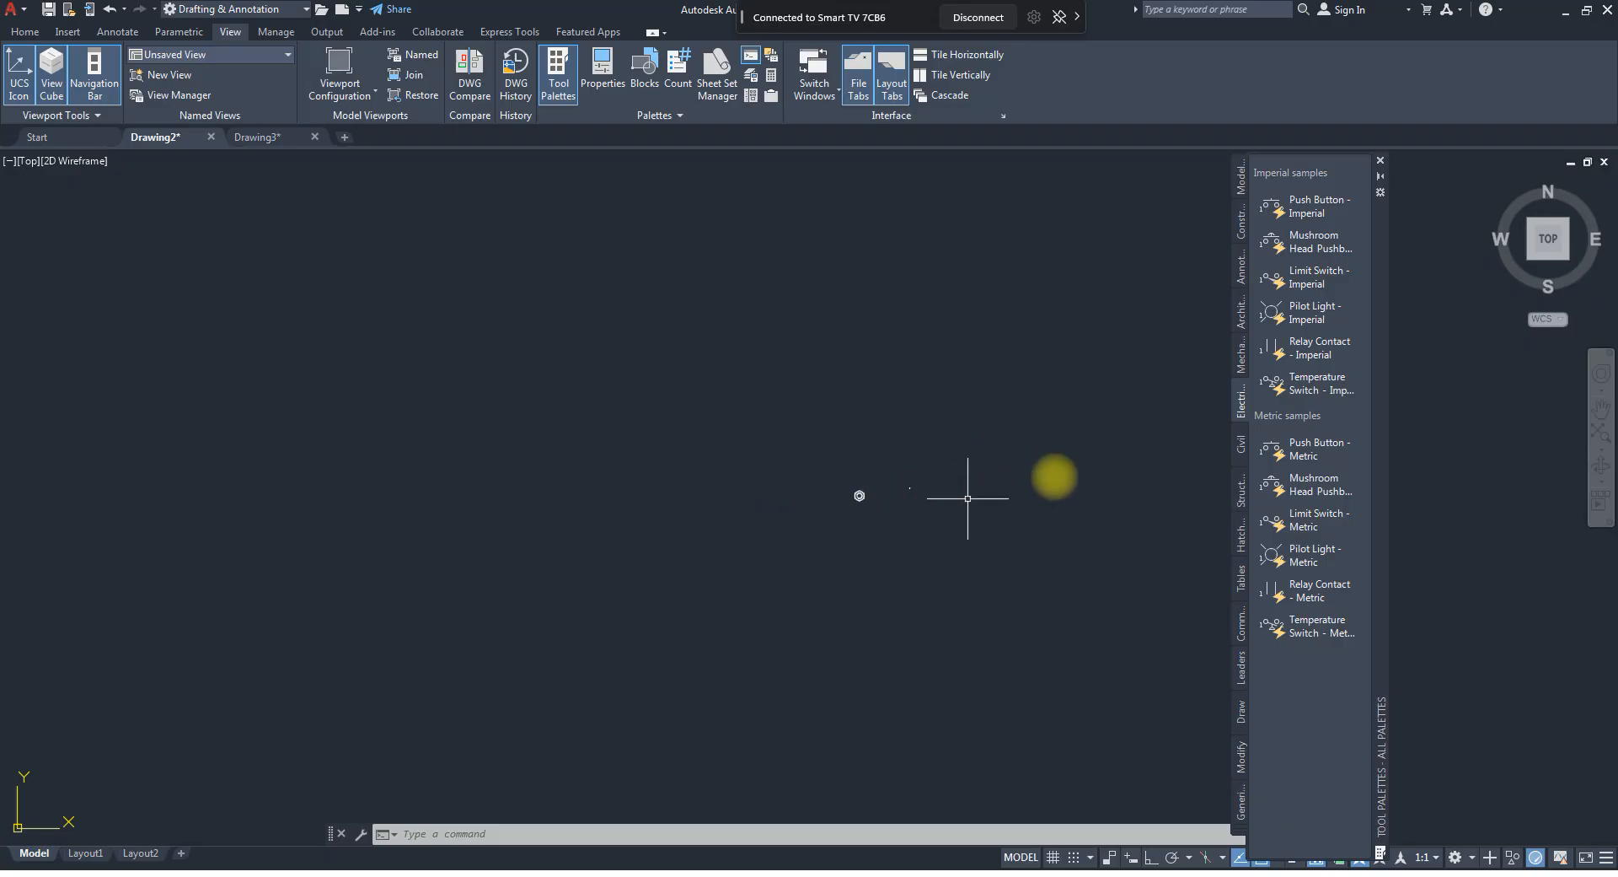
click(1242, 447)
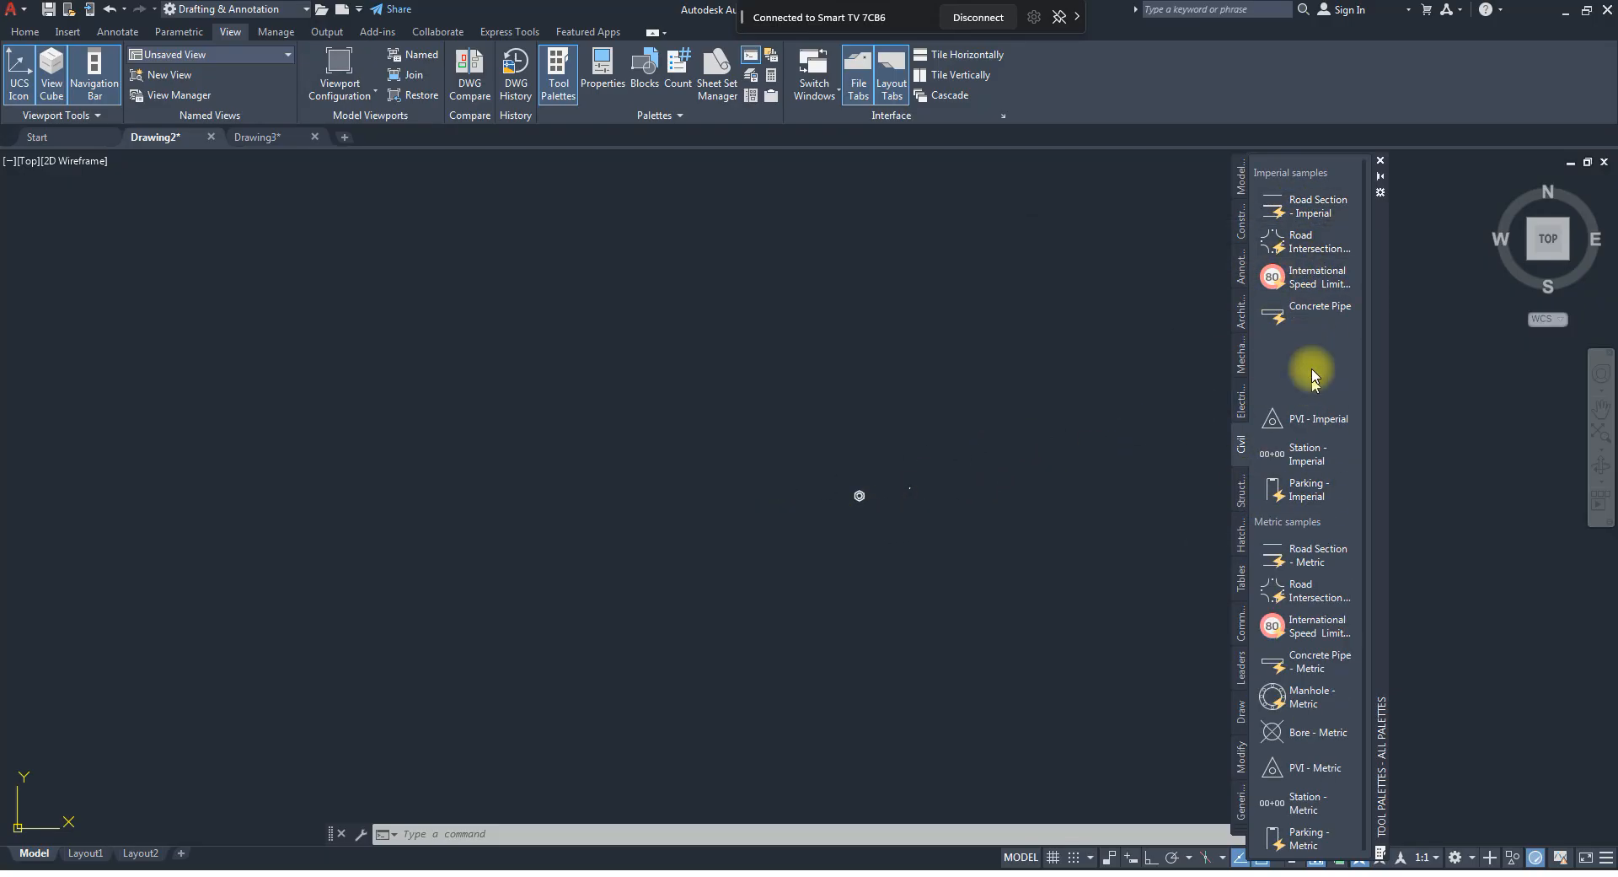
drag(1312, 209, 263, 637)
scroll(679, 560, down, 4)
scroll(679, 560, down, 2)
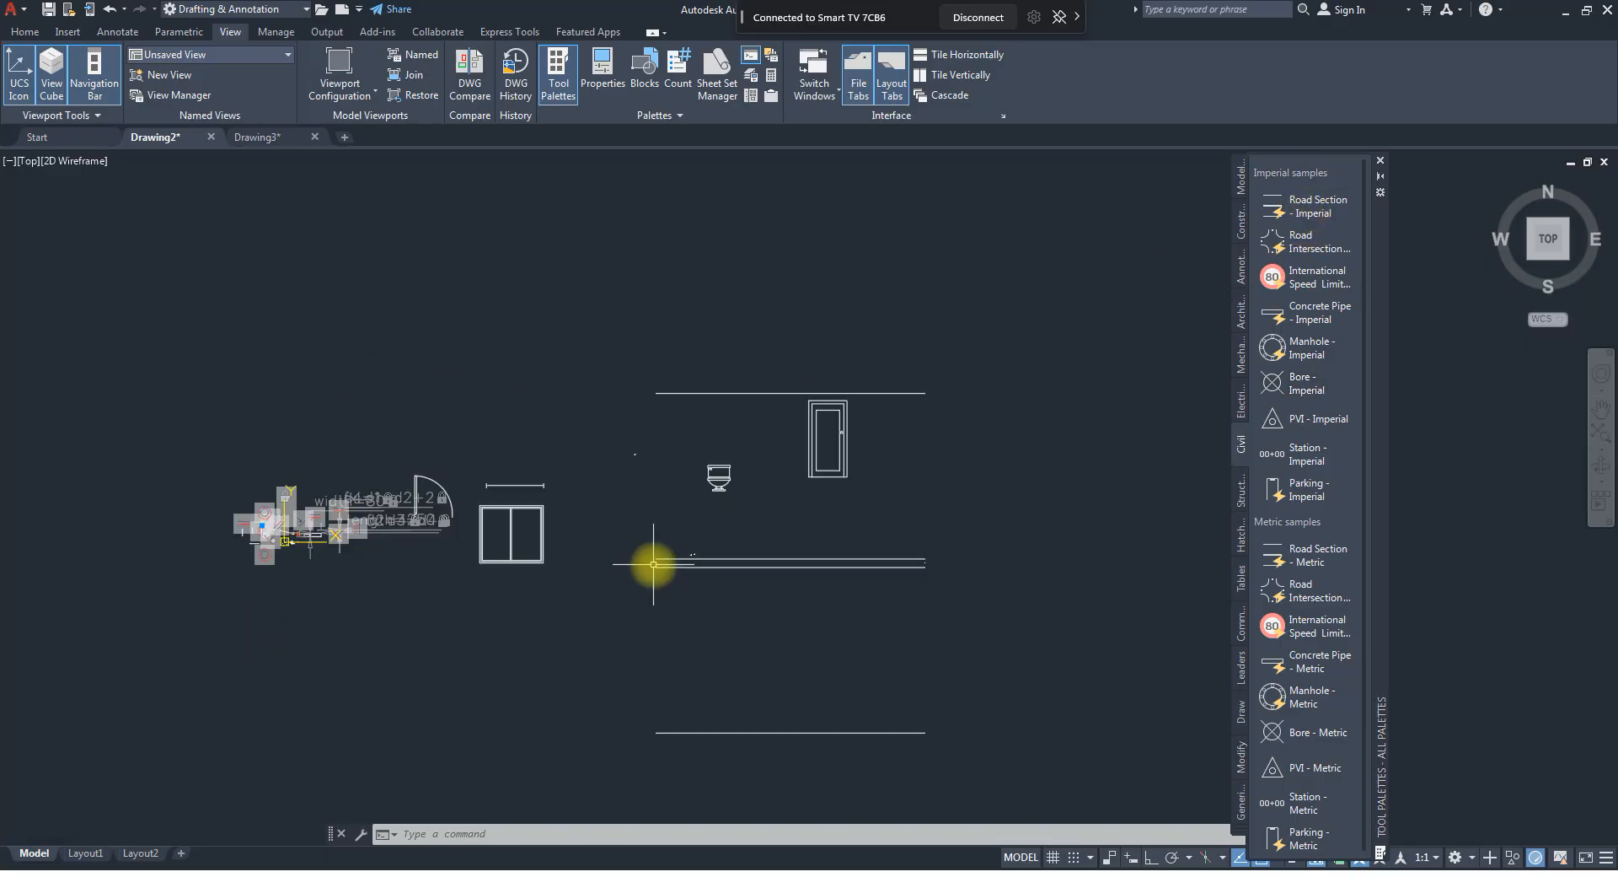
click(855, 562)
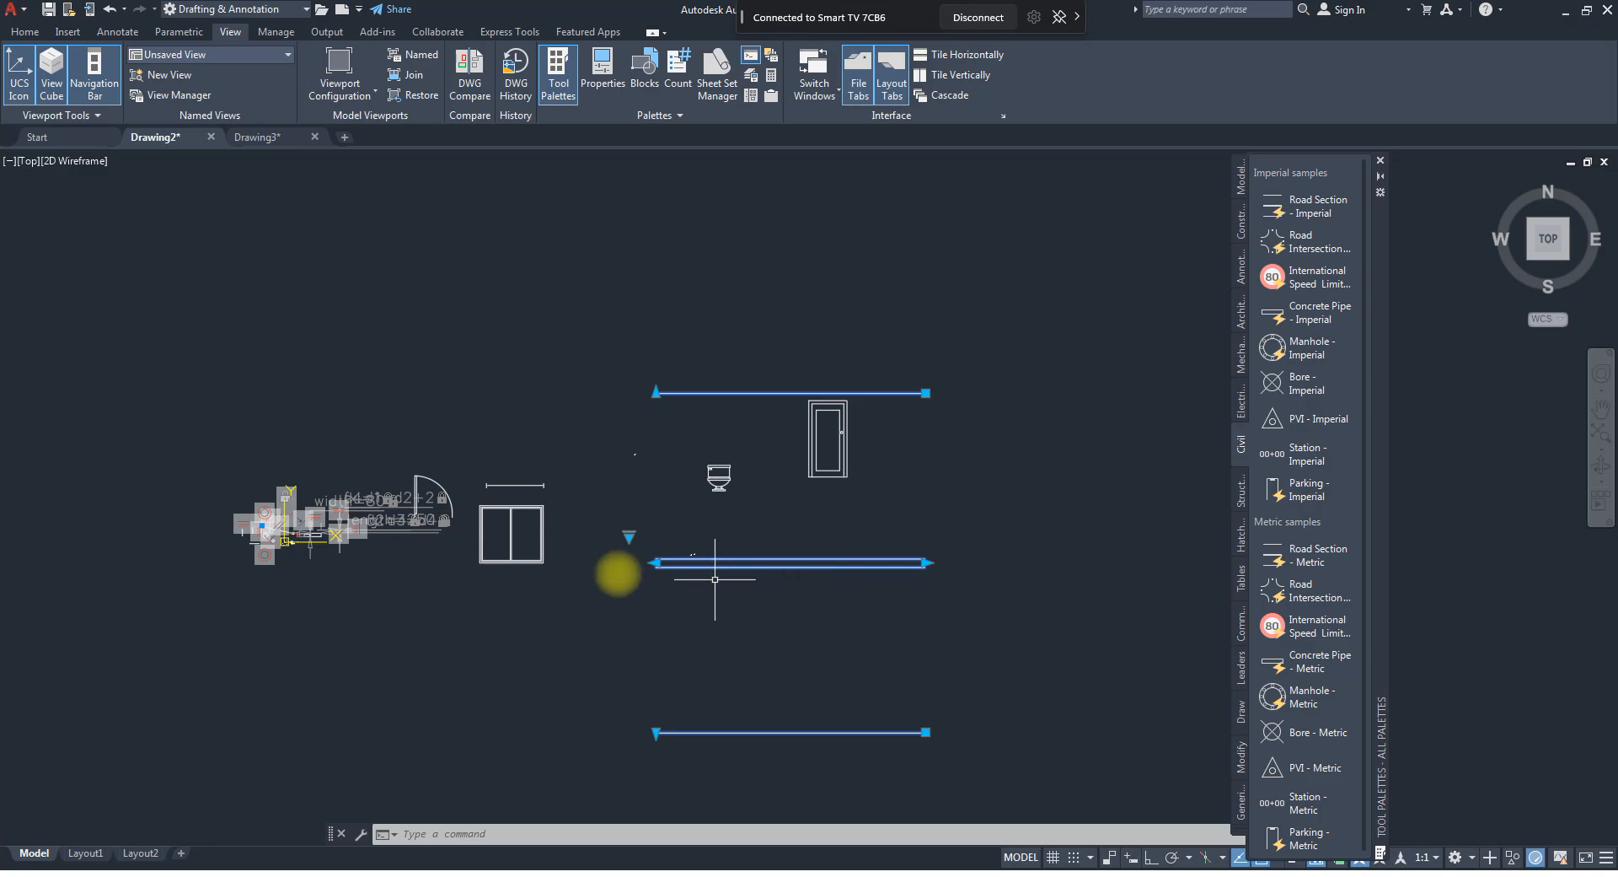
Stretch the right end of the road section outward to about three times its original length.
scroll(595, 556, down, 4)
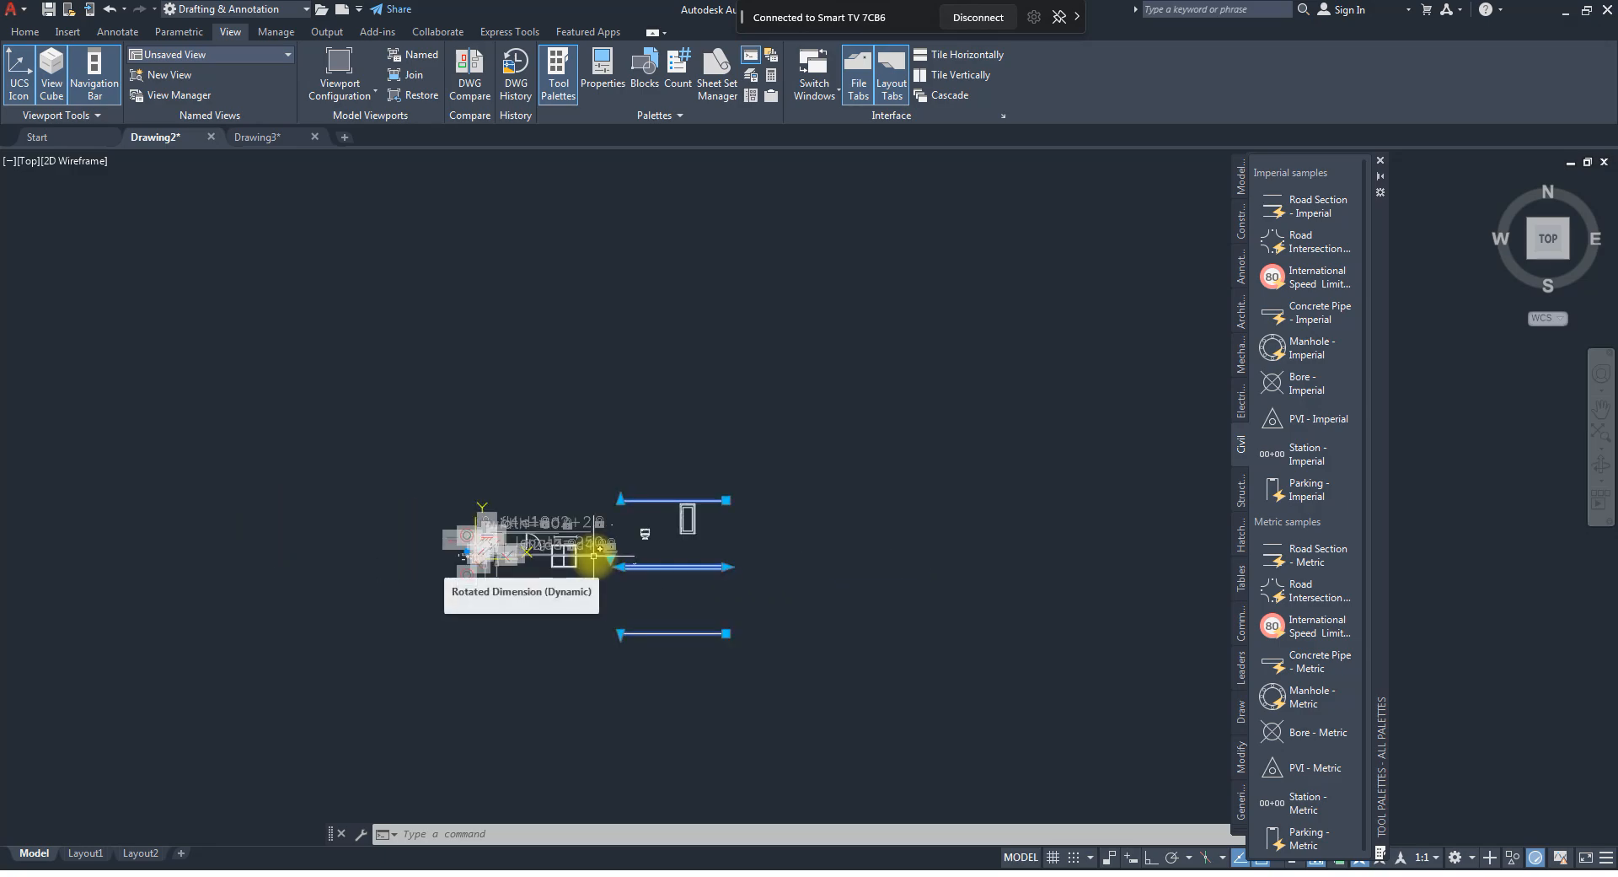
scroll(766, 580, up, 2)
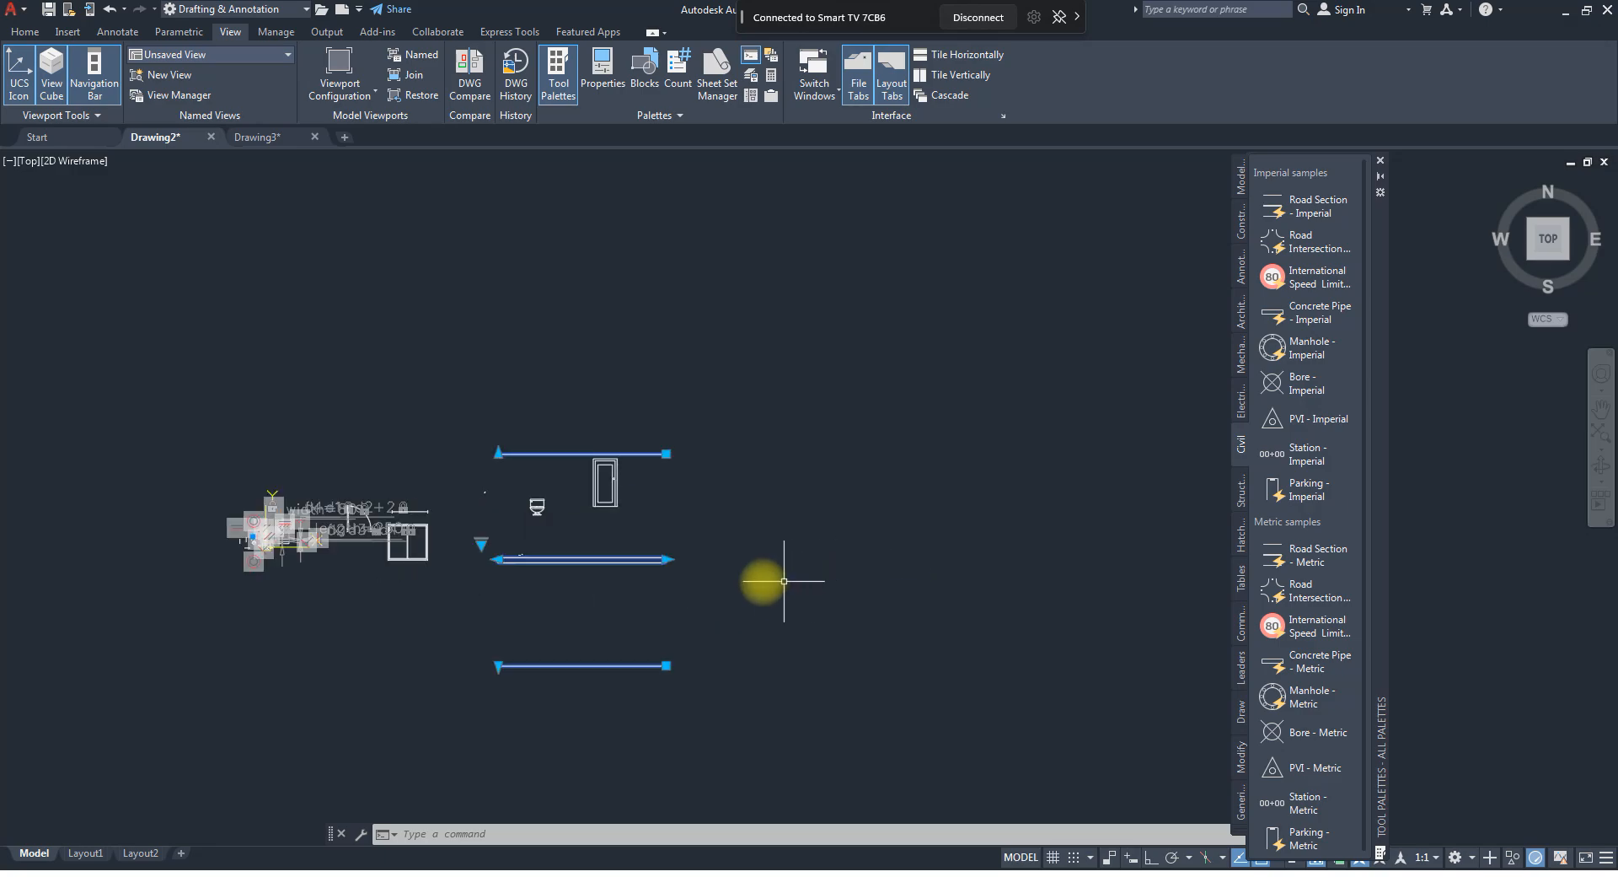
drag(678, 558, 1031, 558)
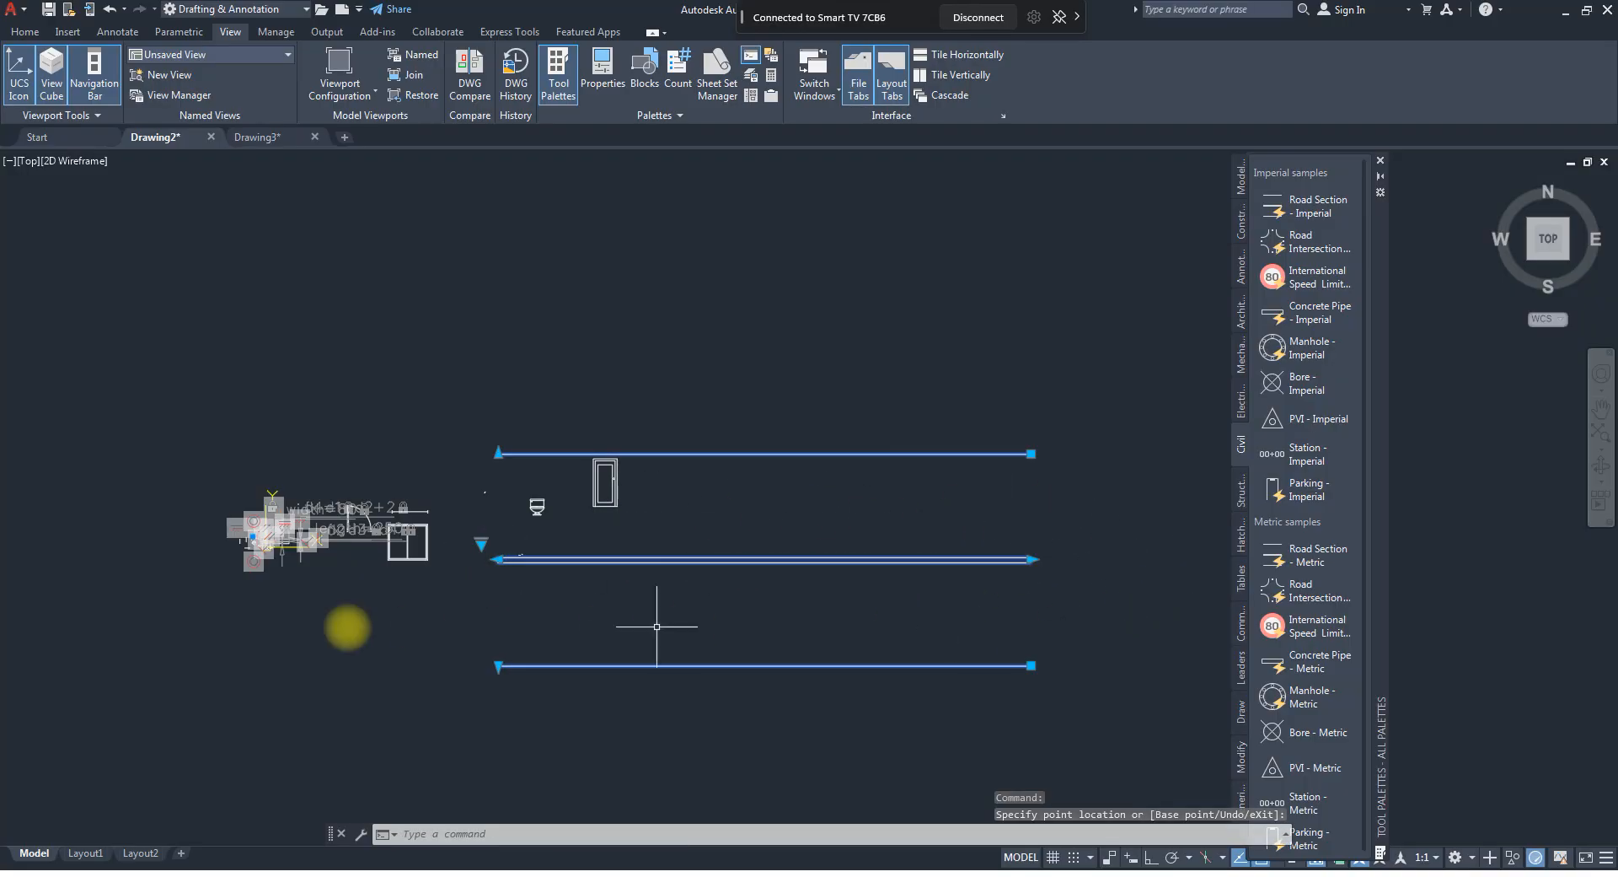
Set the road section's number of lanes to 1 and finally to 4.
click(482, 544)
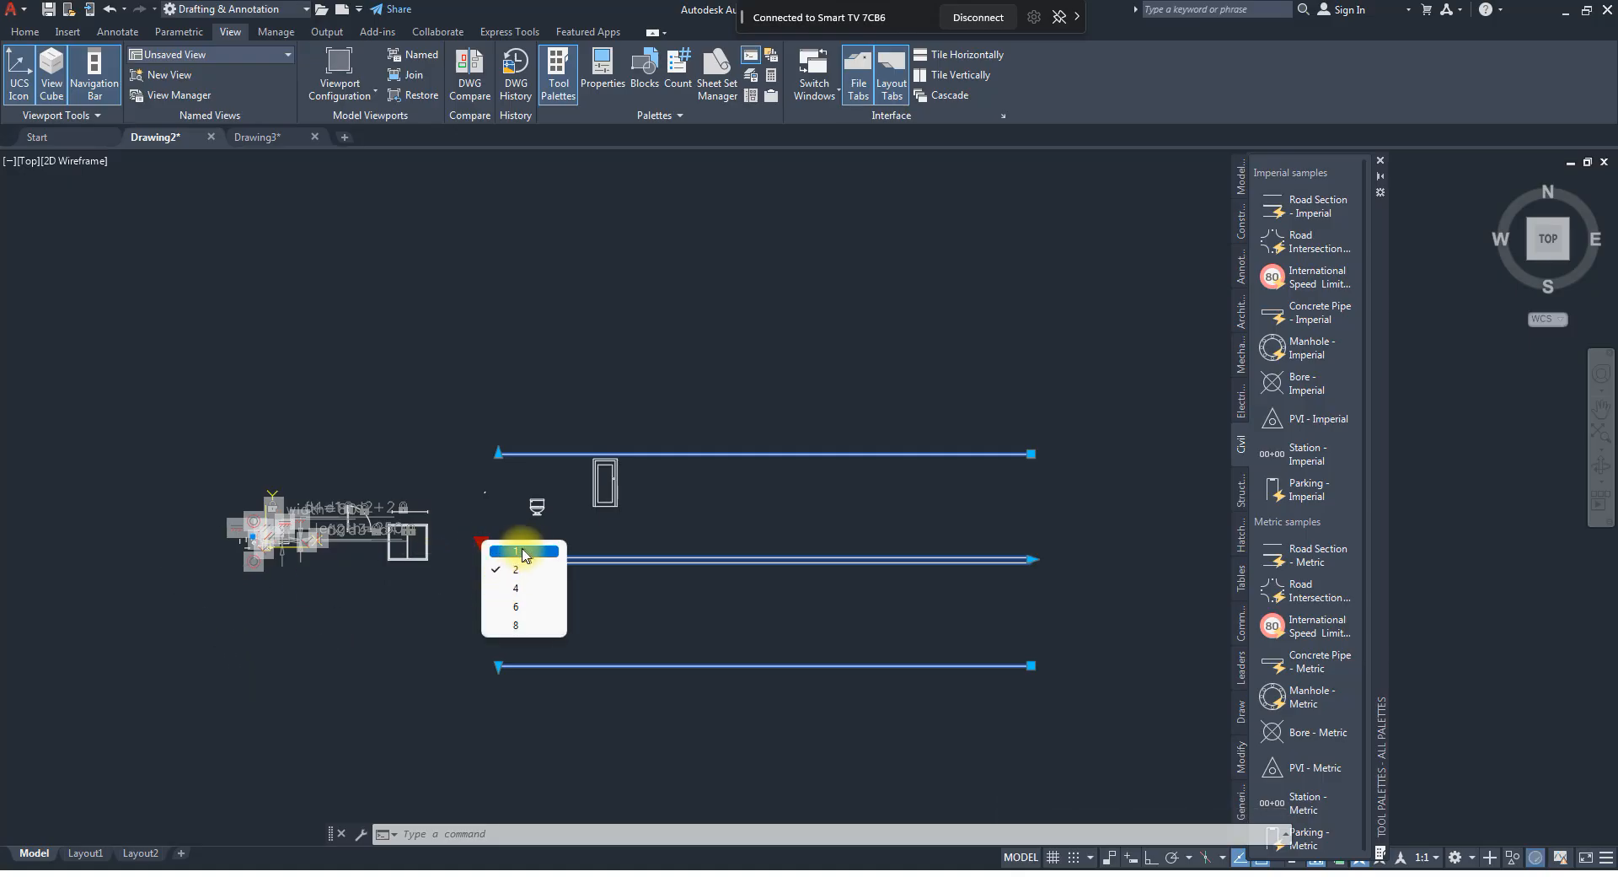
click(516, 551)
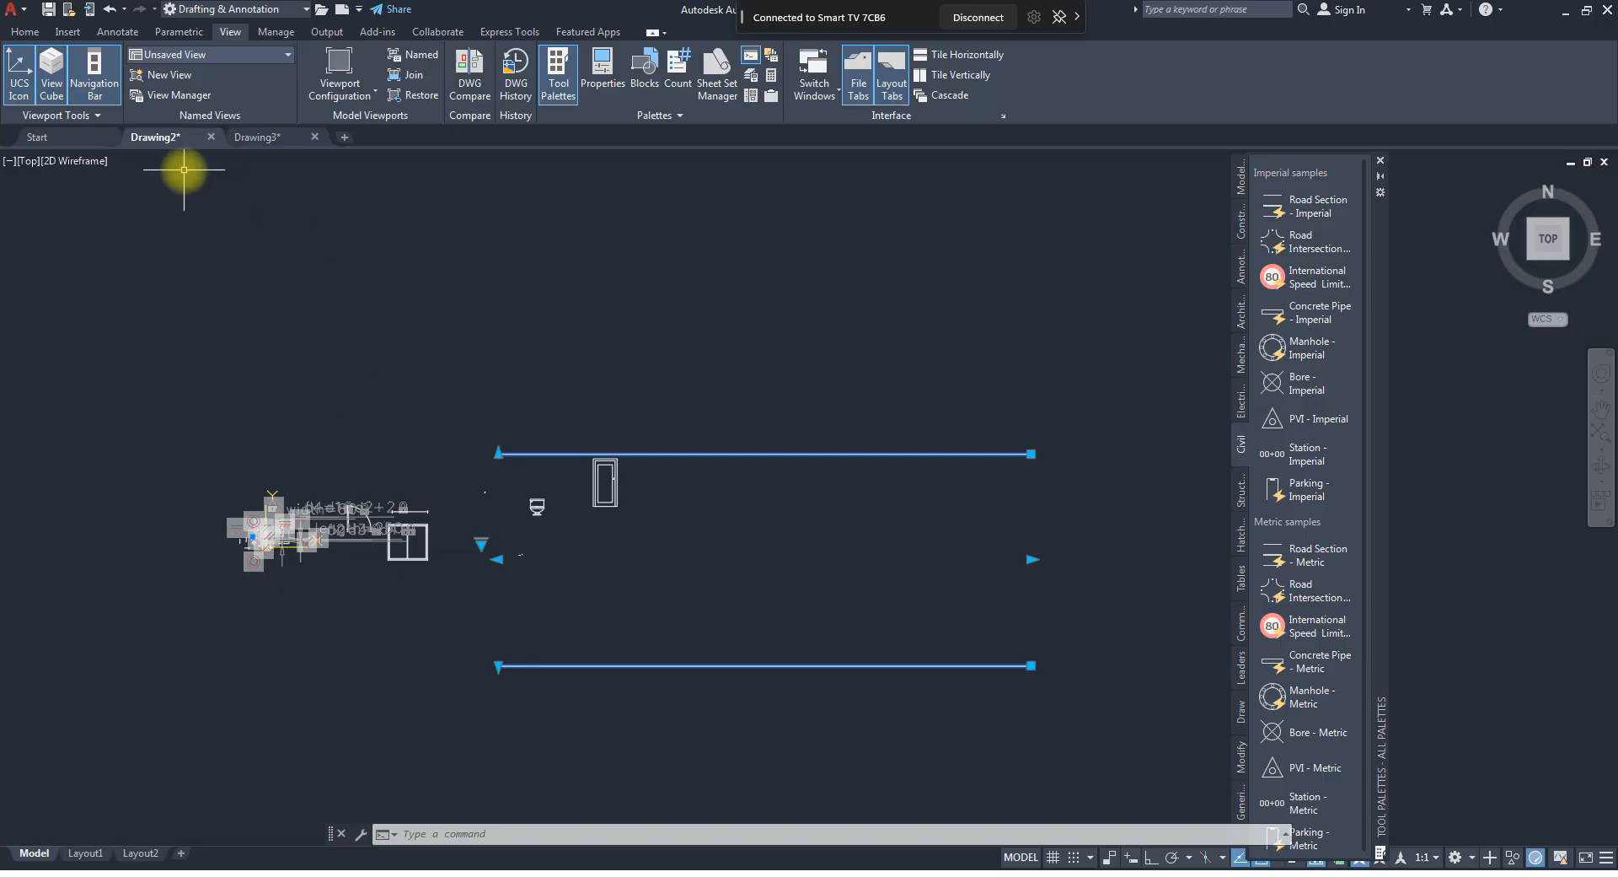
click(481, 544)
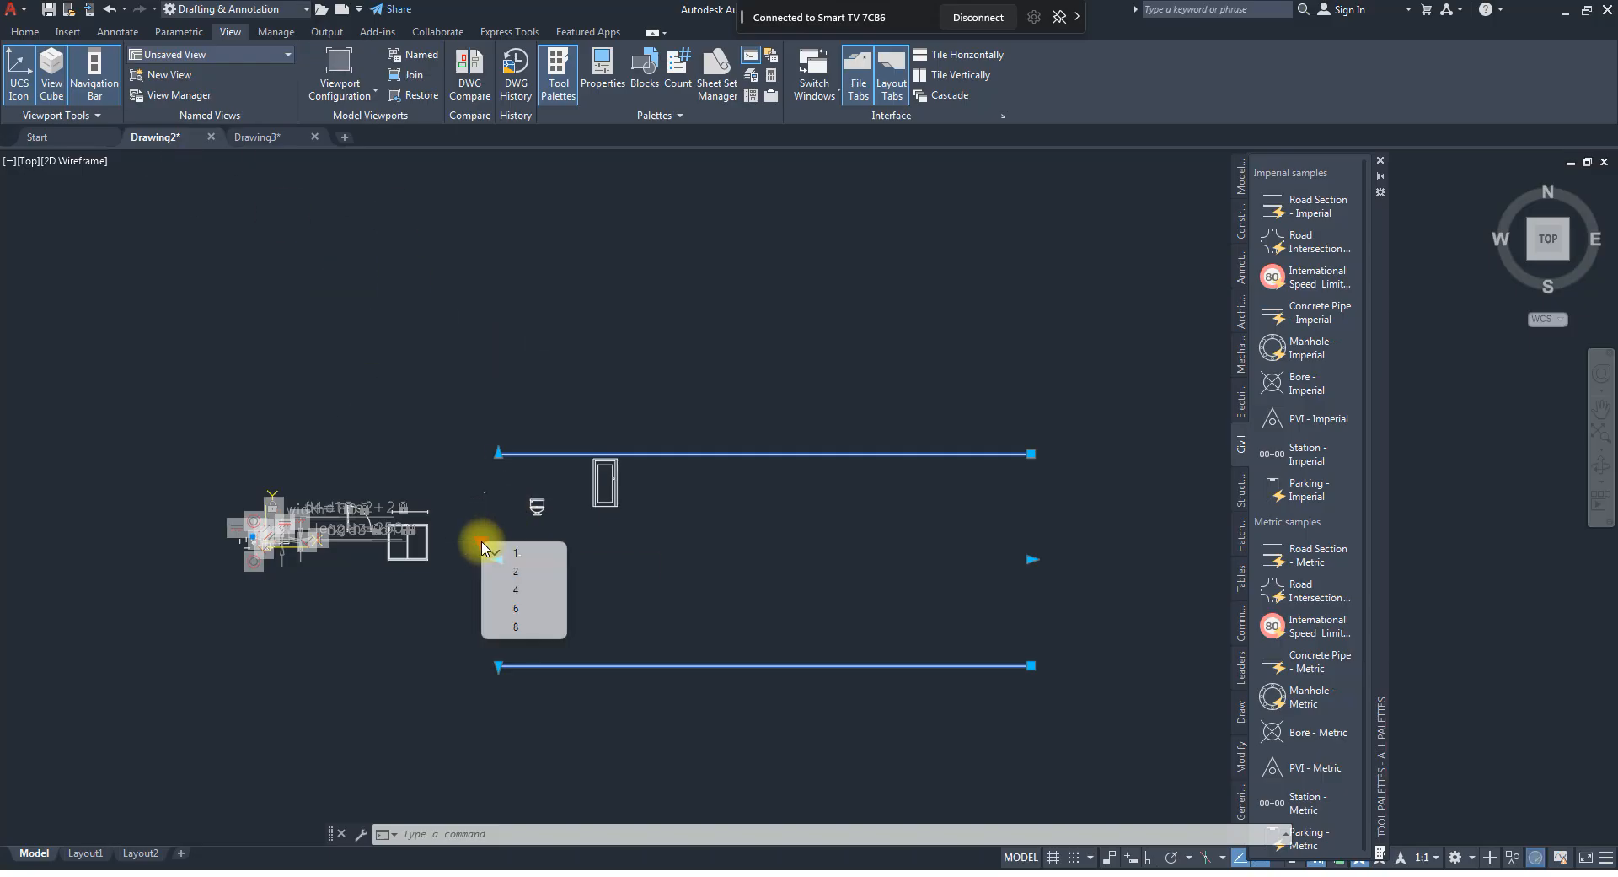
click(516, 589)
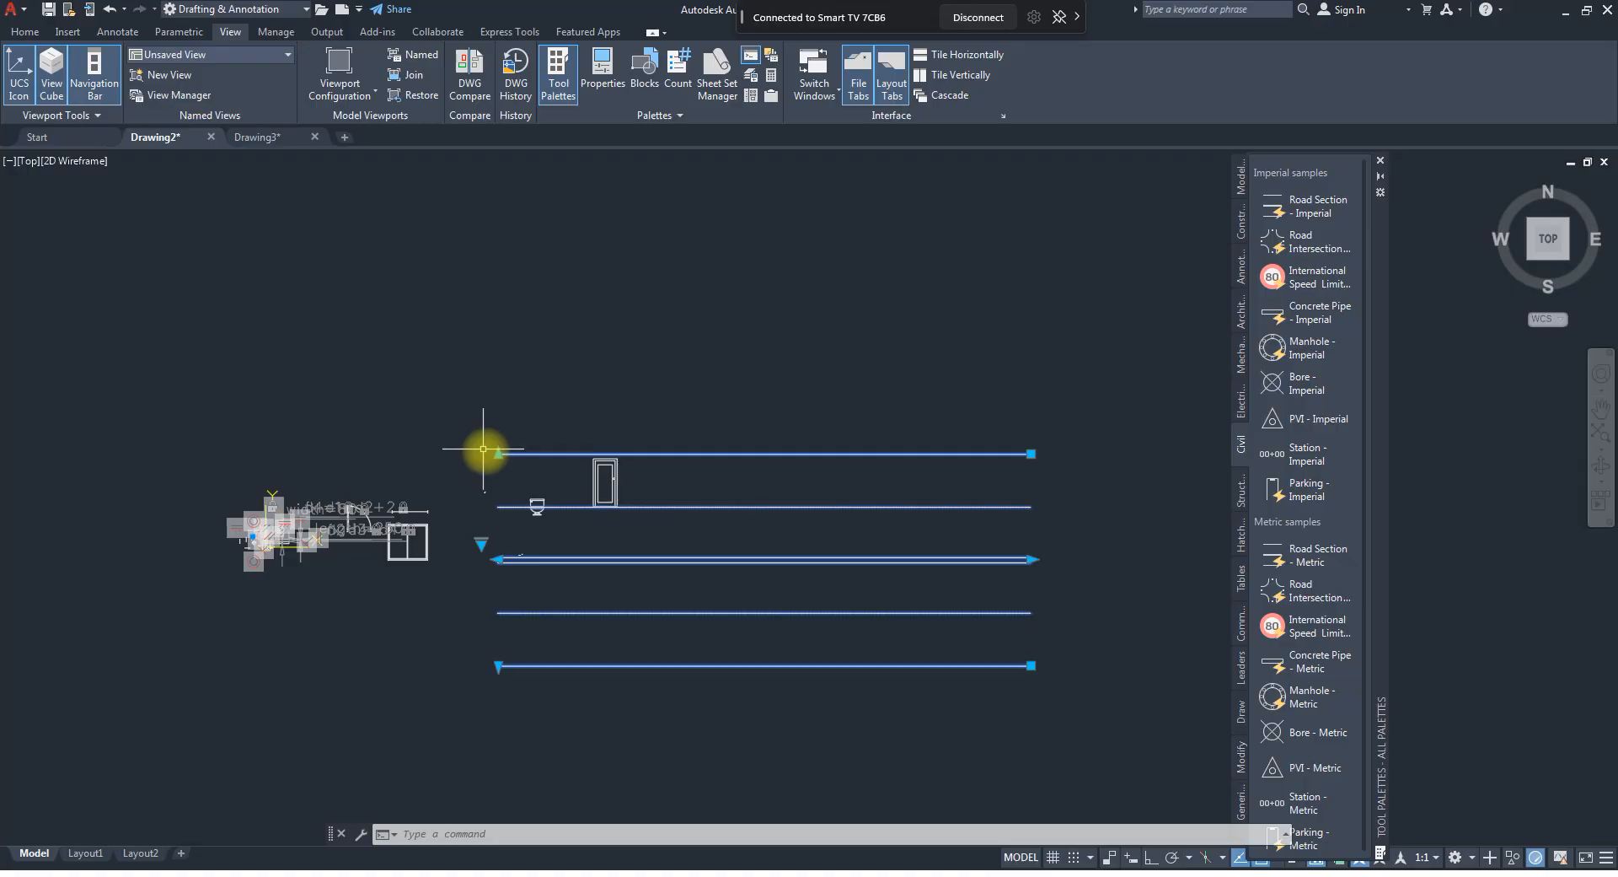
Insert the imperial Road Intersection block at the right end of the four-lane road section.
click(497, 454)
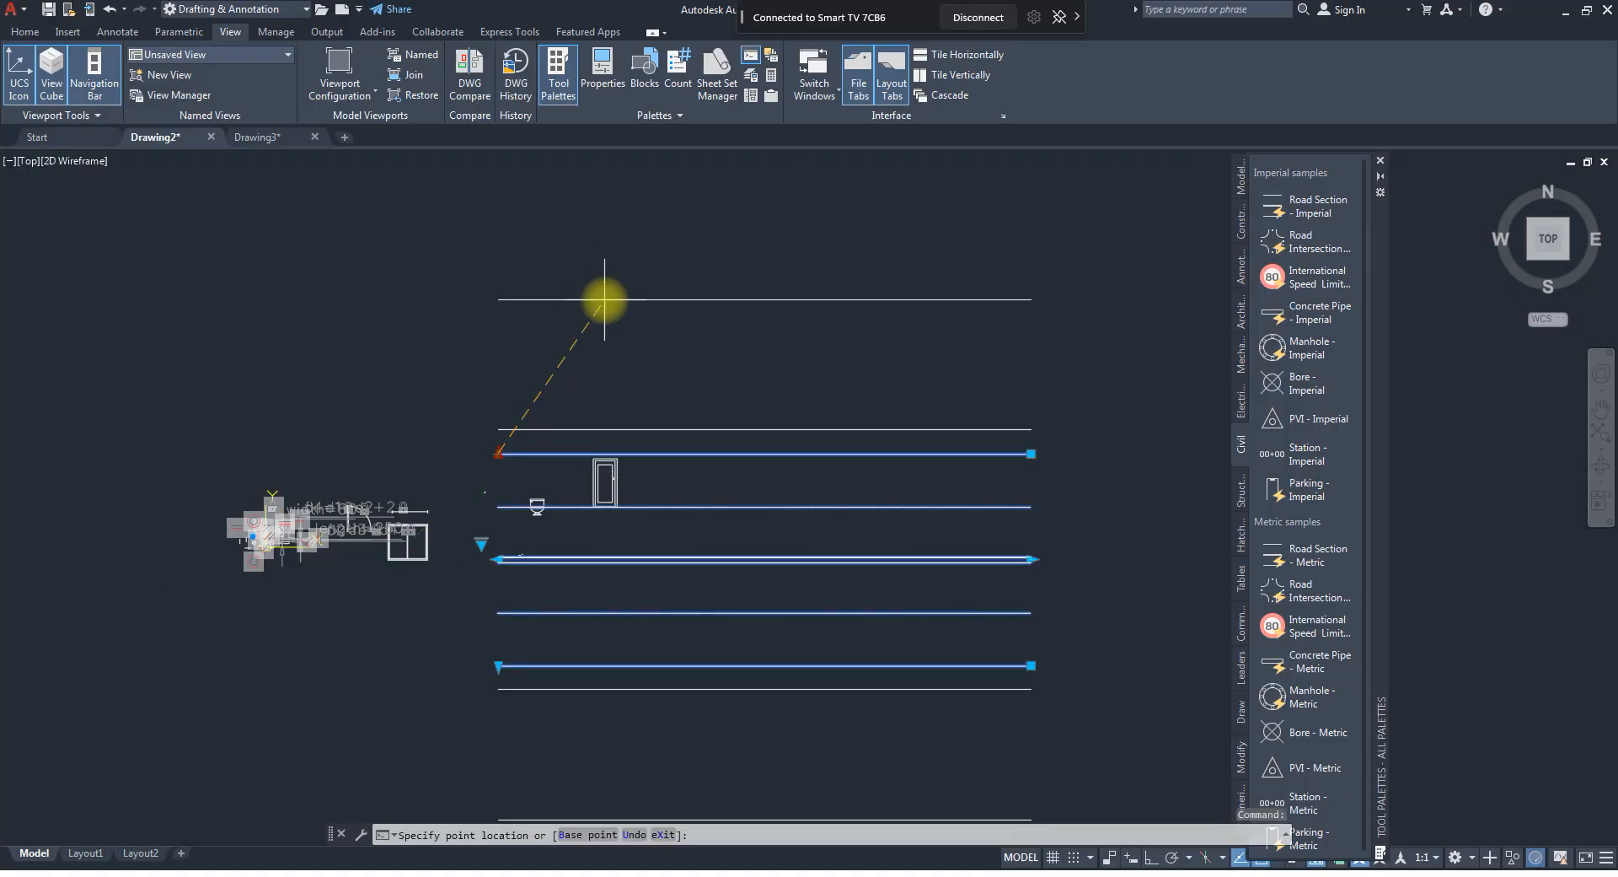
key(Escape)
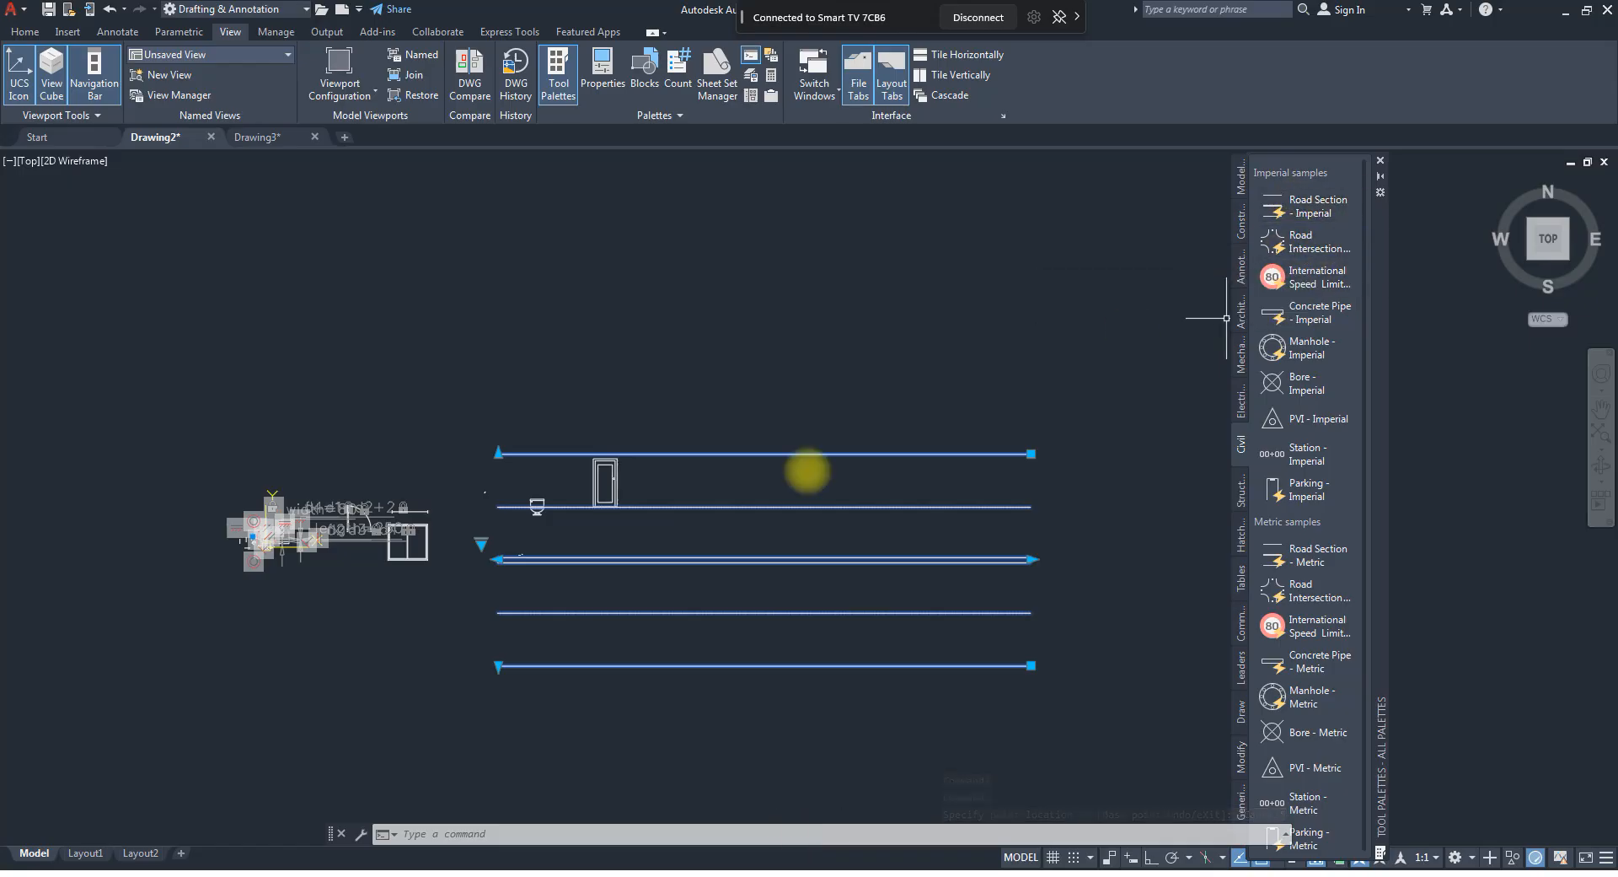
scroll(590, 531, down, 2)
middle_drag(614, 534, 423, 466)
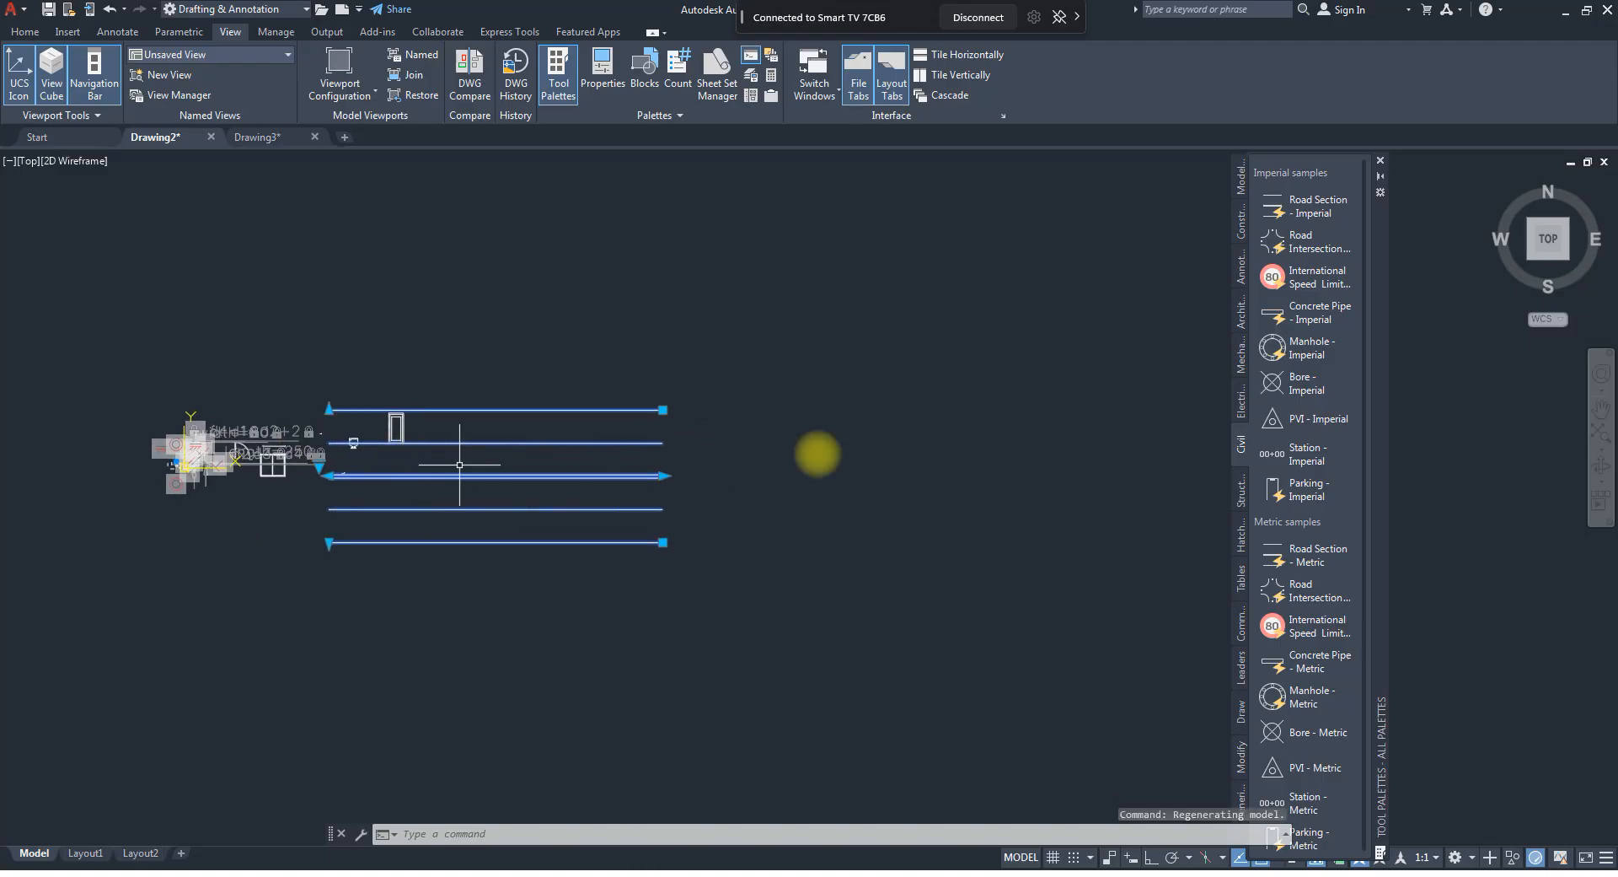
mouse_move(1205, 242)
mouse_down()
mouse_move(909, 509)
mouse_move(944, 478)
mouse_up()
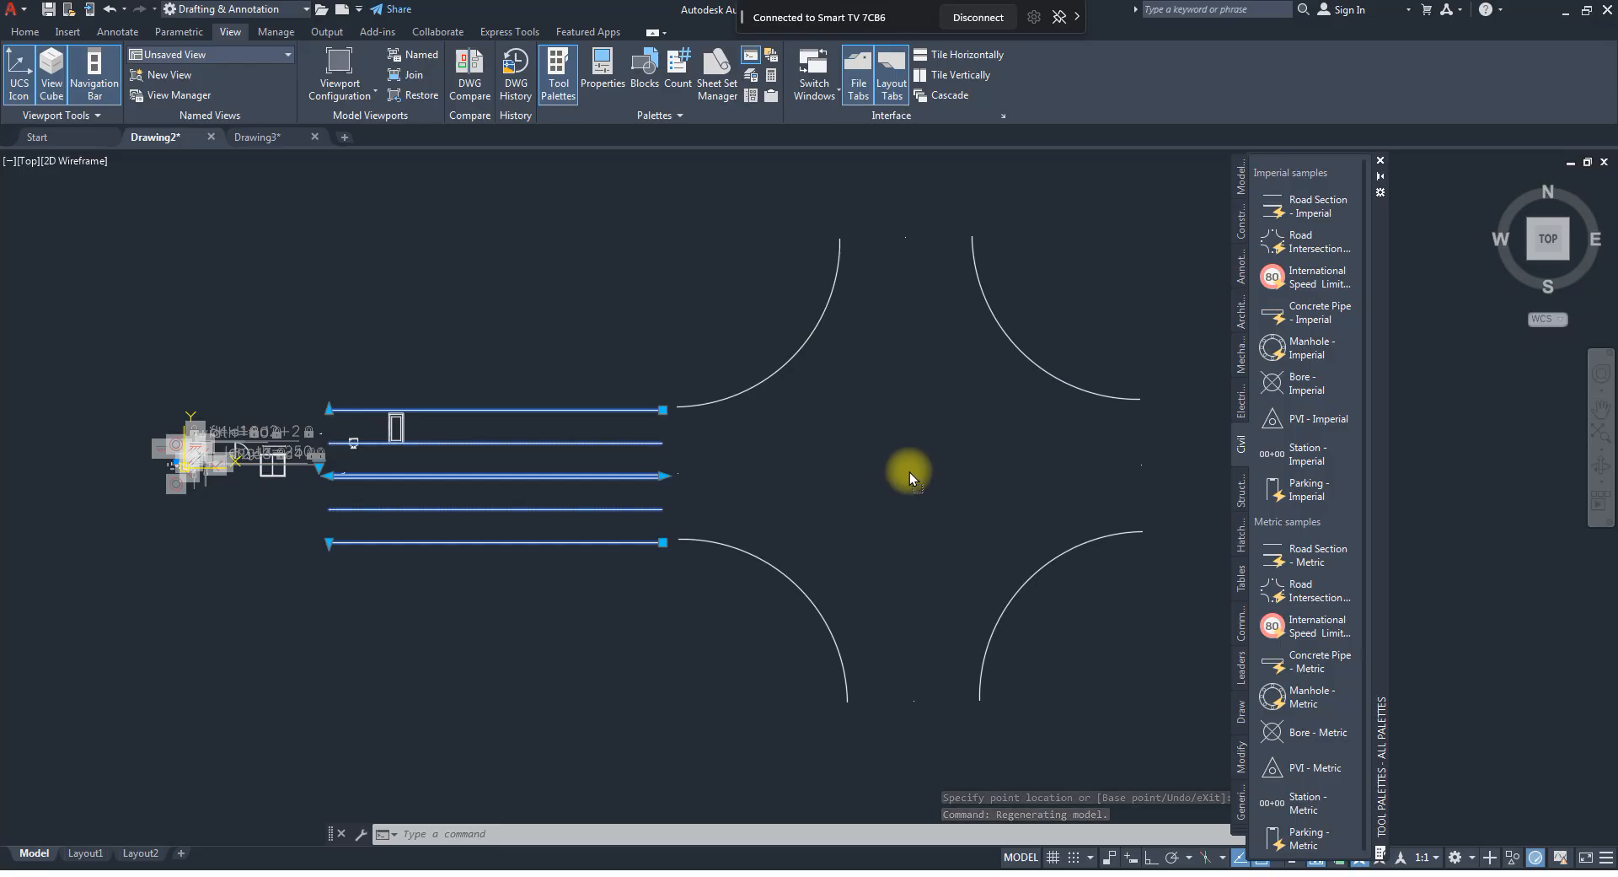
click(903, 474)
key(Escape)
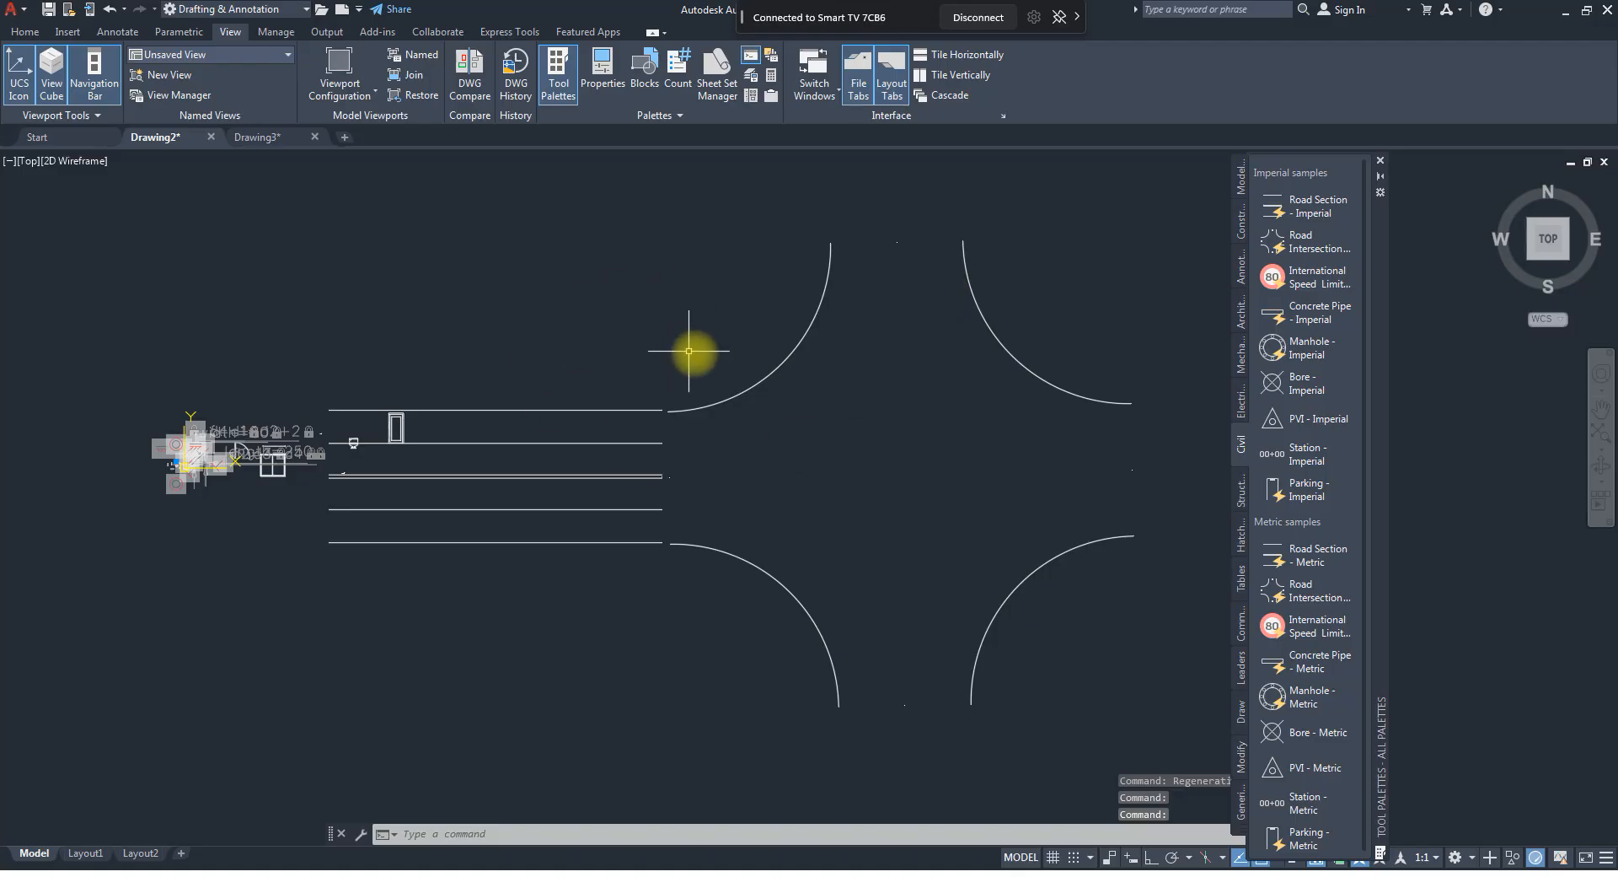
Select the road intersection and stretch its upper-left width slightly upward to line up with the road section's top edge.
click(749, 408)
click(738, 390)
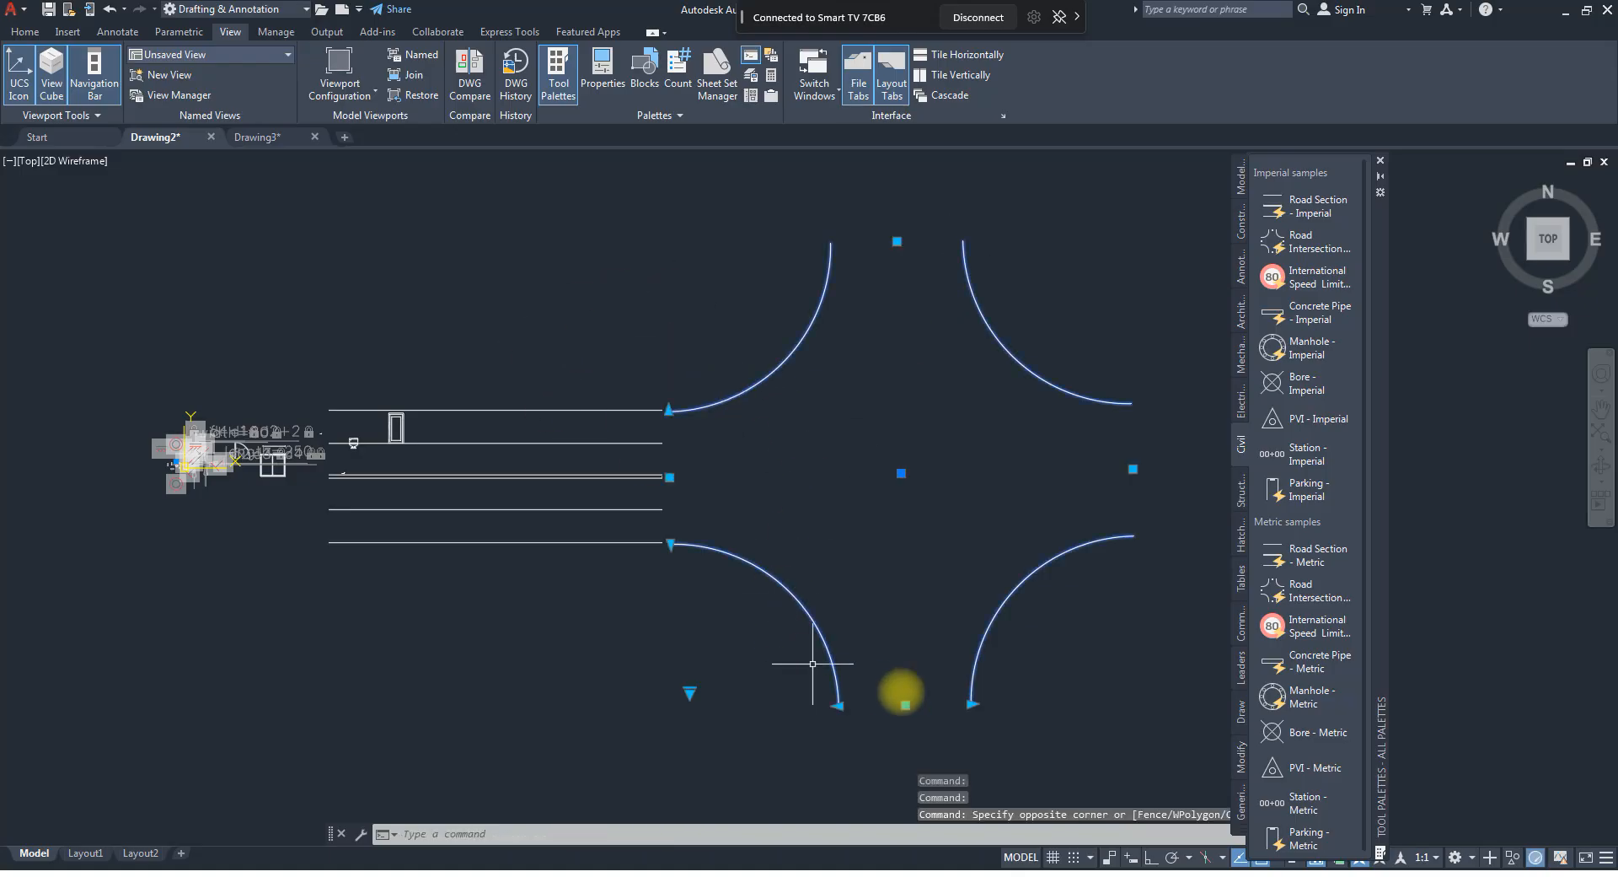
scroll(723, 498, down, 2)
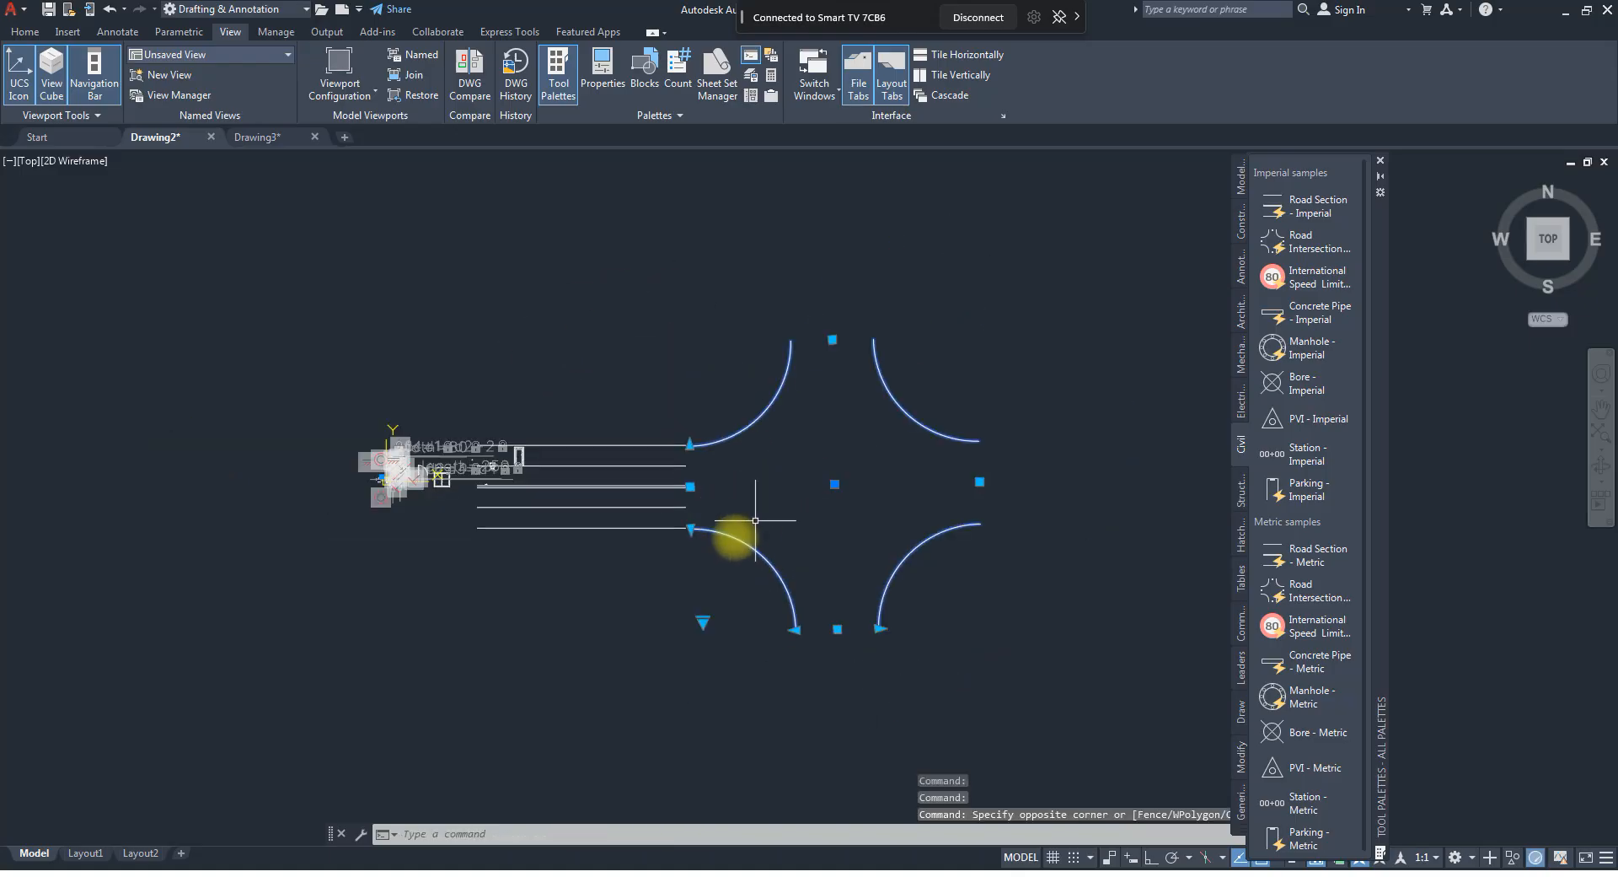
scroll(719, 552, up, 4)
scroll(643, 318, up, 4)
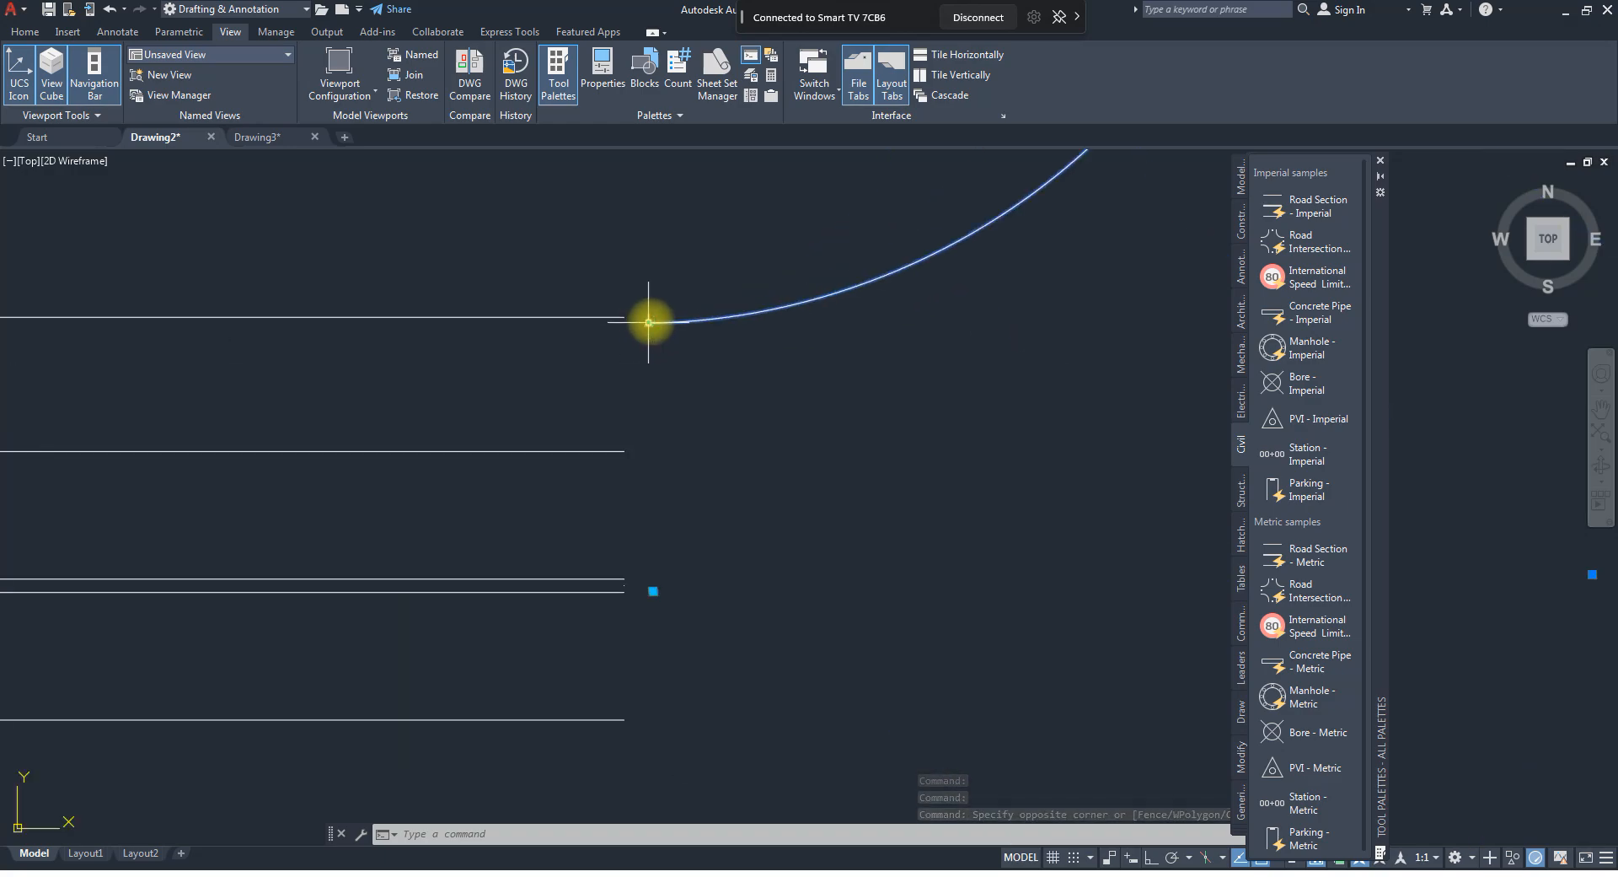
click(648, 321)
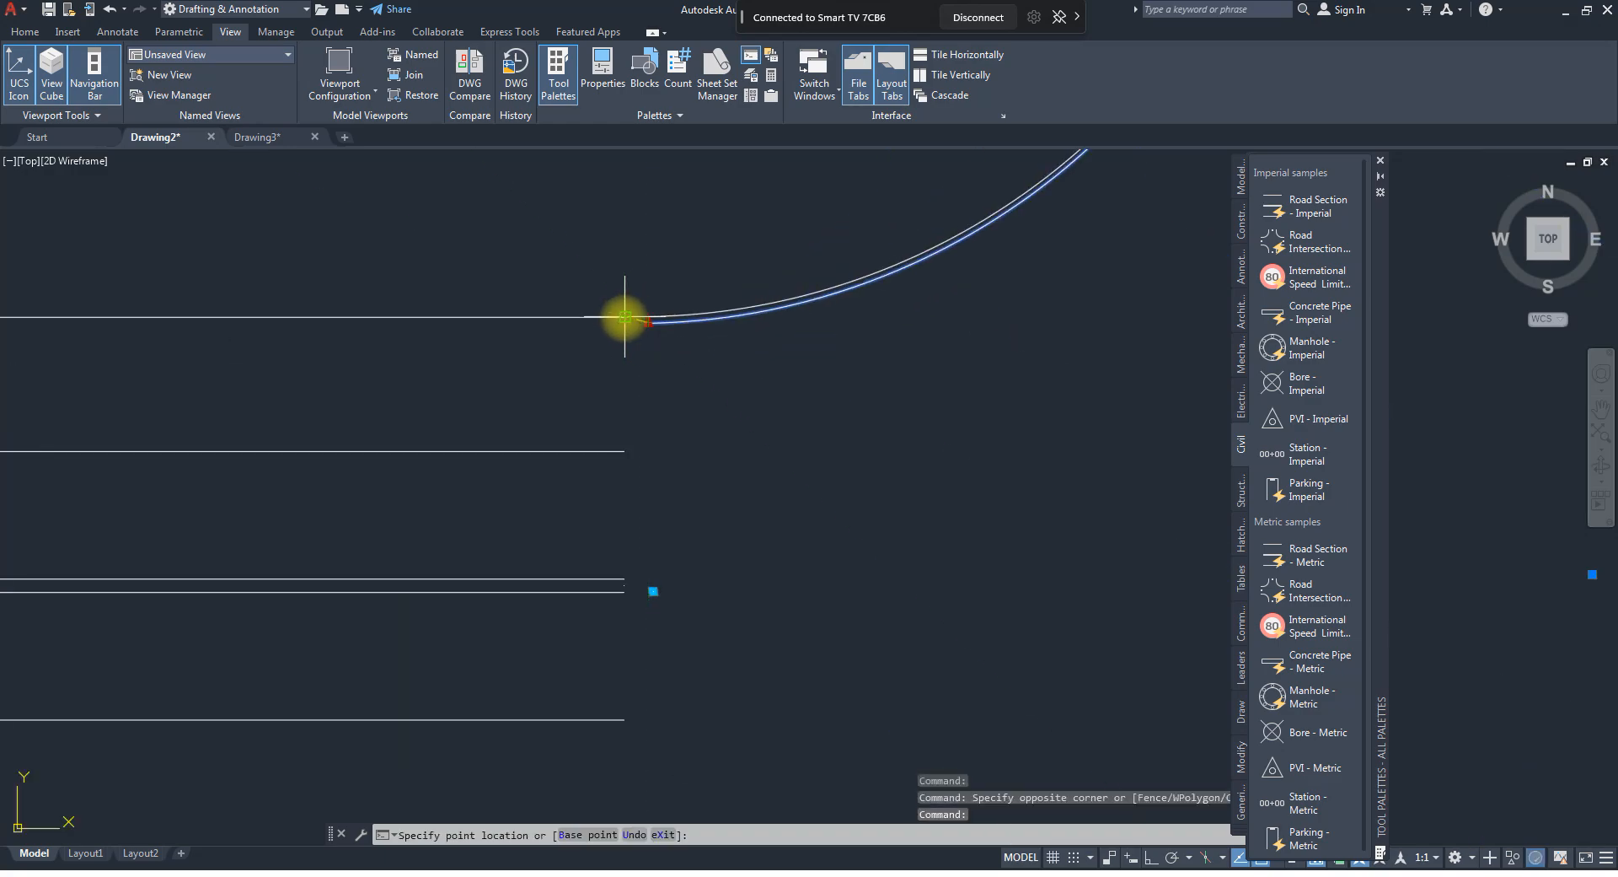
click(645, 317)
scroll(654, 344, down, 3)
scroll(578, 511, down, 2)
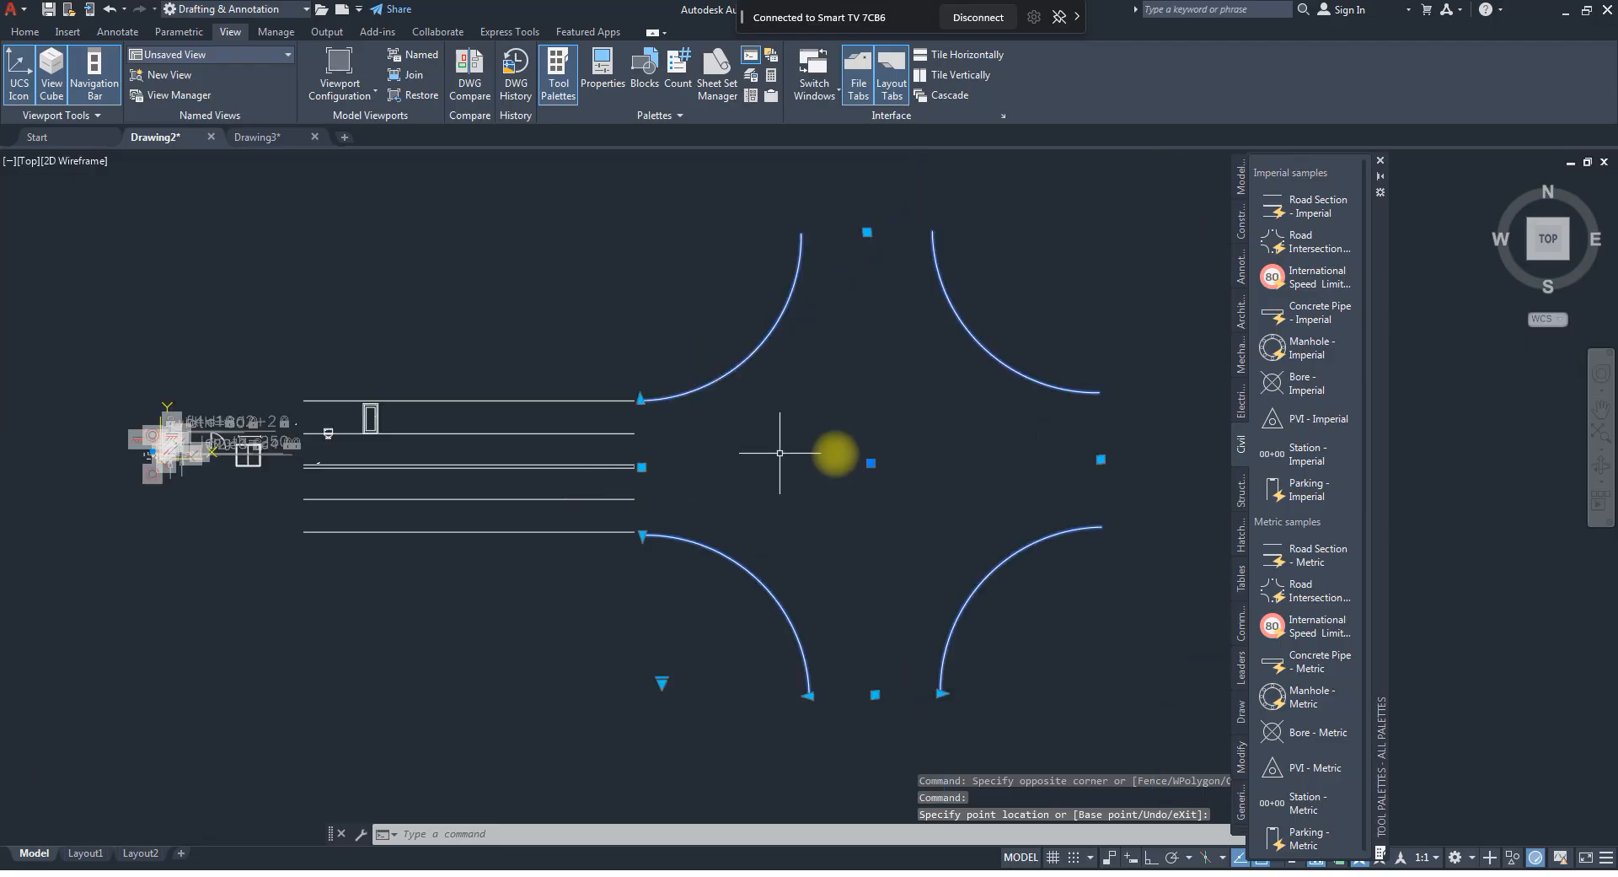
Shift the whole road intersection slightly to the right by its right-hand grip and deselect it.
click(1100, 459)
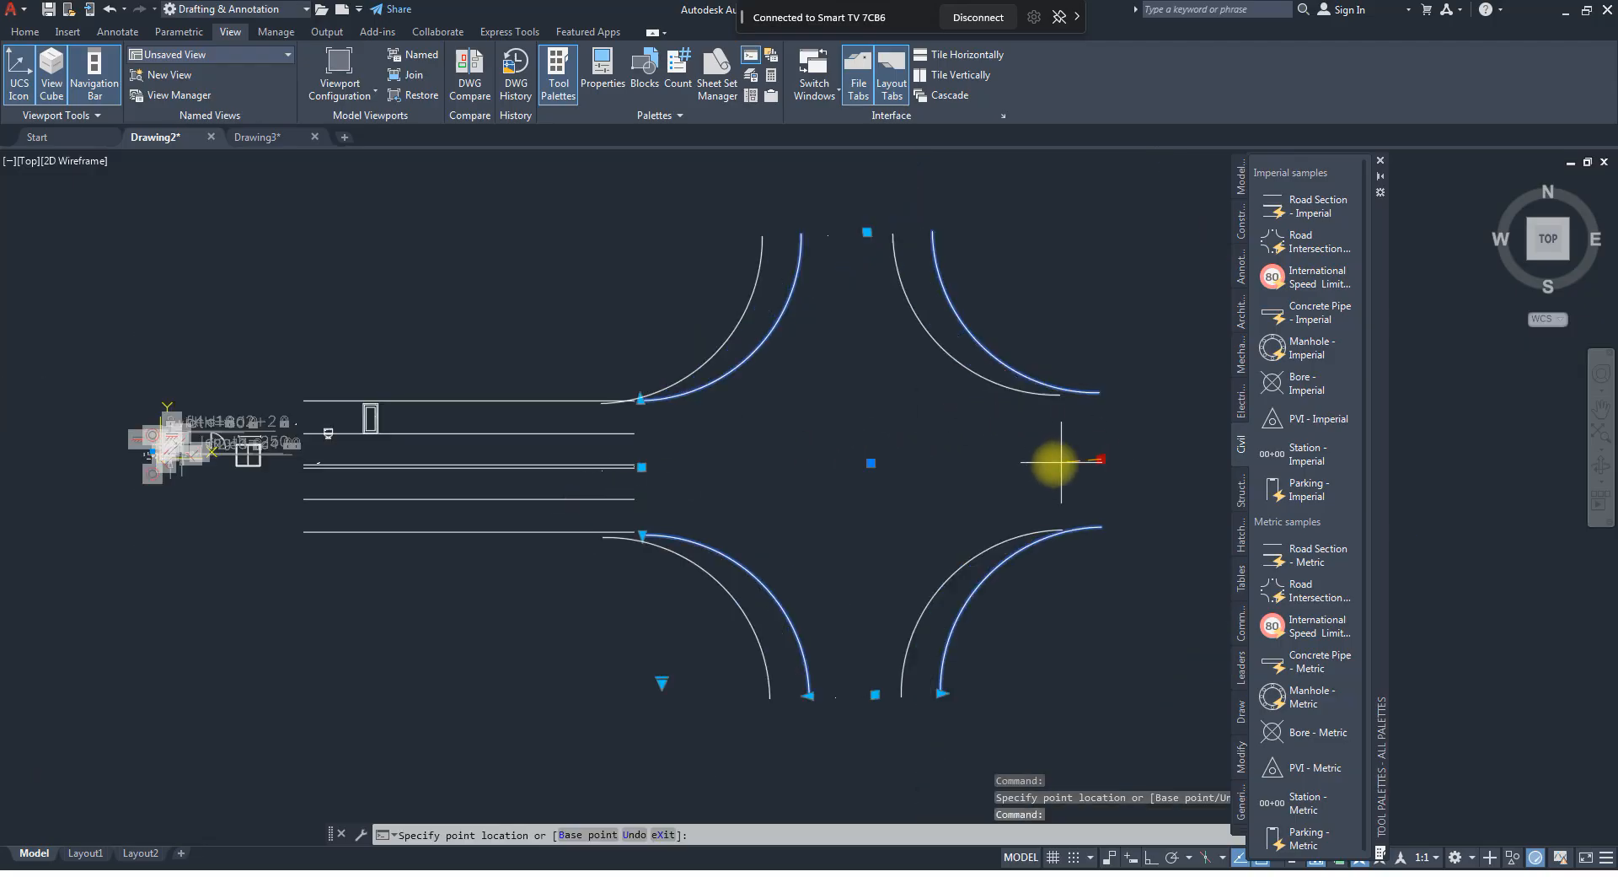
click(1121, 457)
key(Escape)
key(Escape)
Display the Structural sample blocks and close the Tool Palettes.
scroll(824, 433, down, 4)
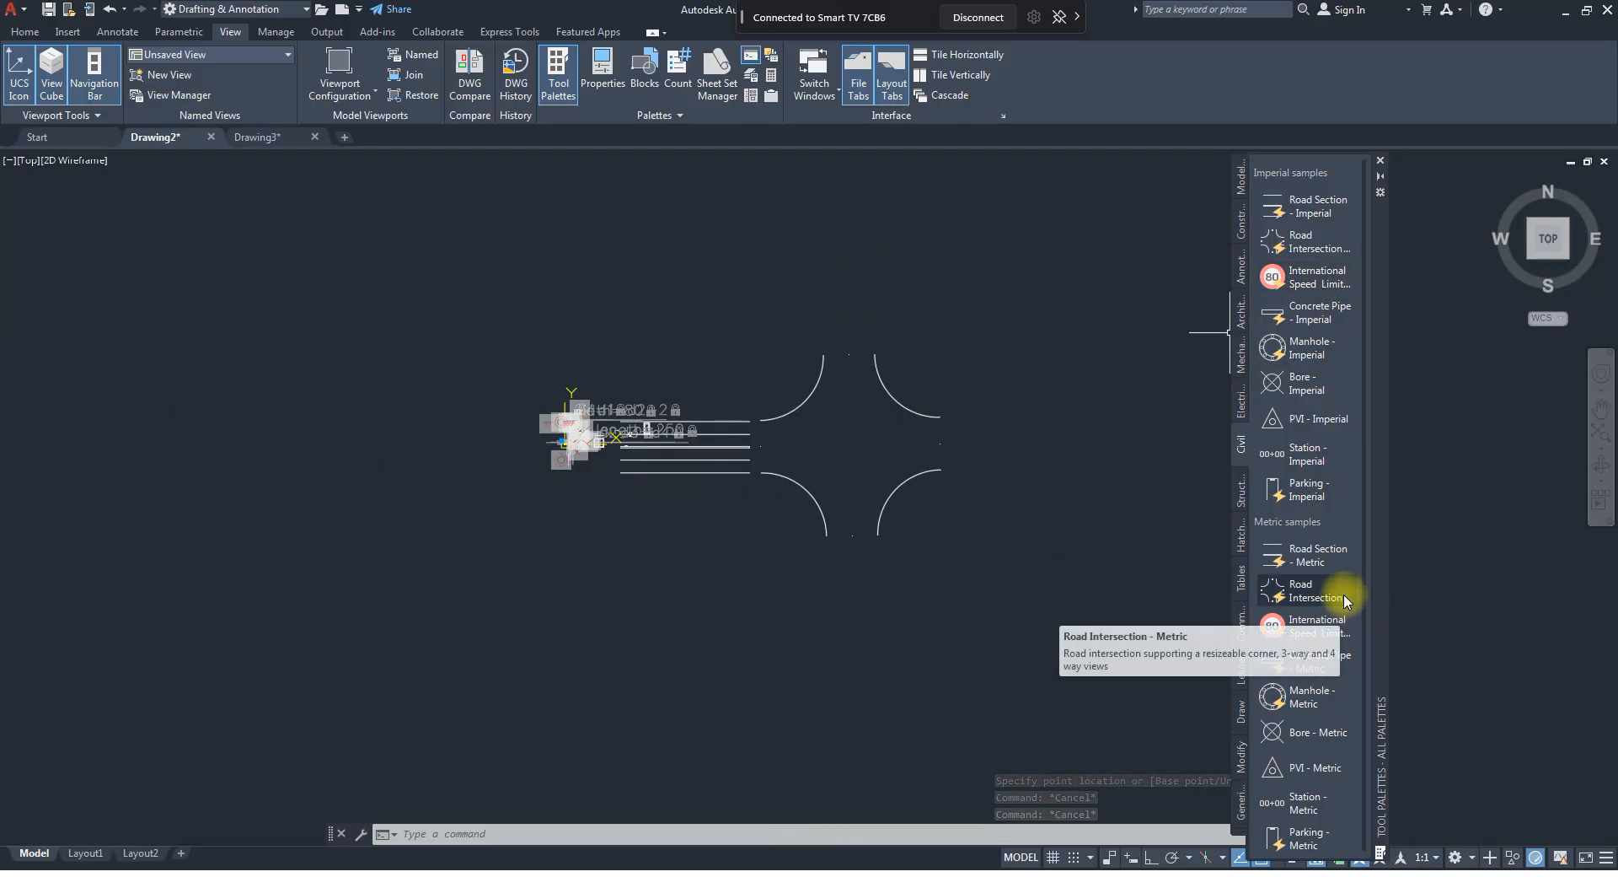
click(1241, 503)
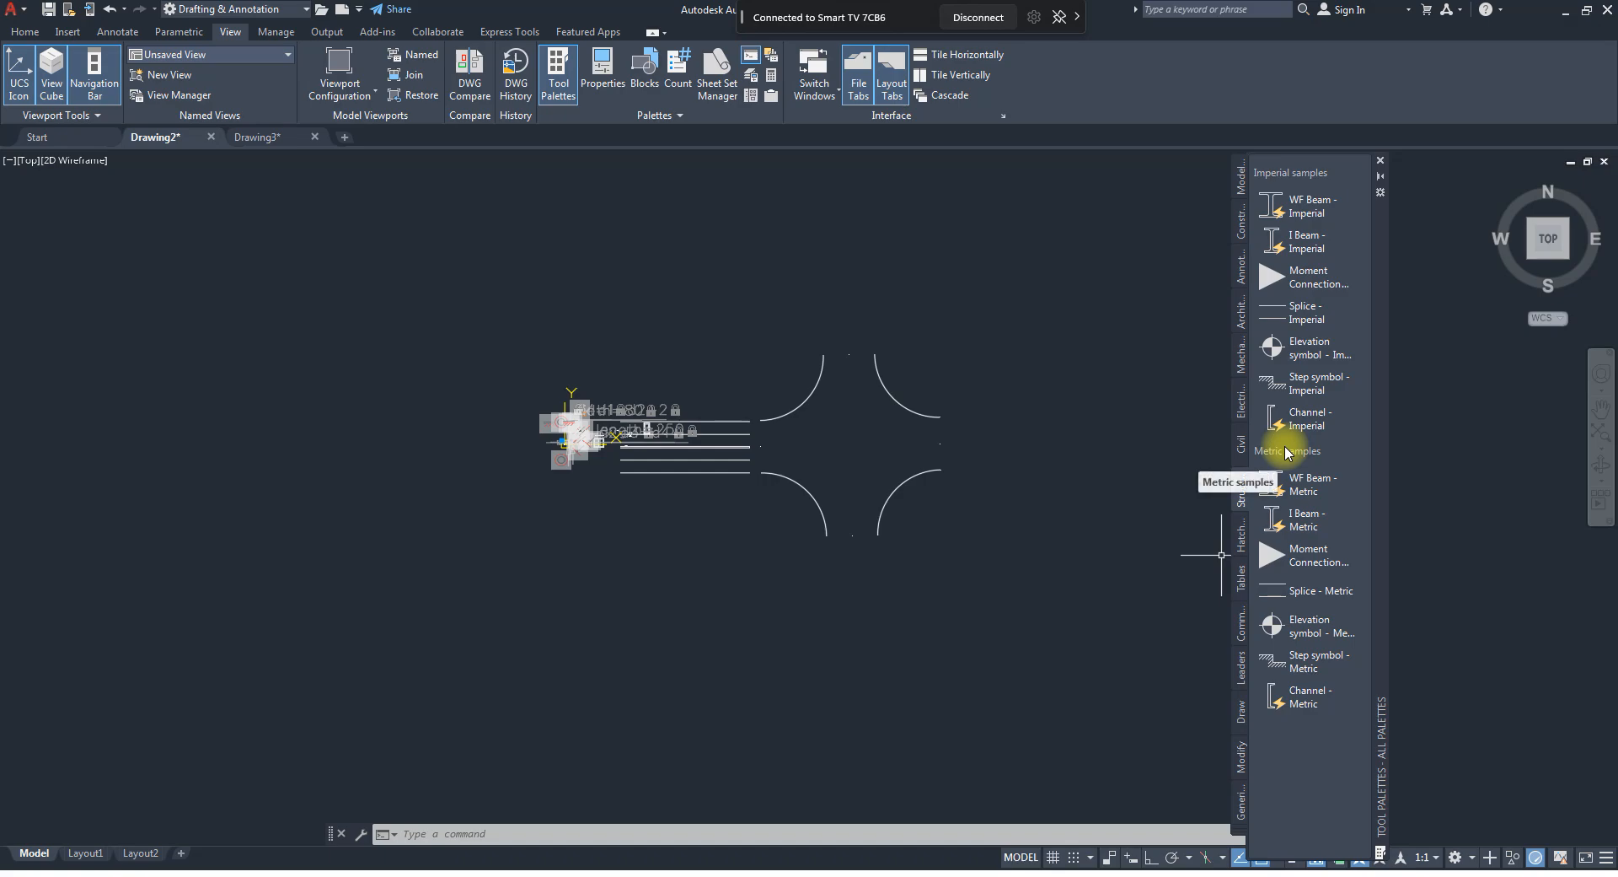
click(1381, 161)
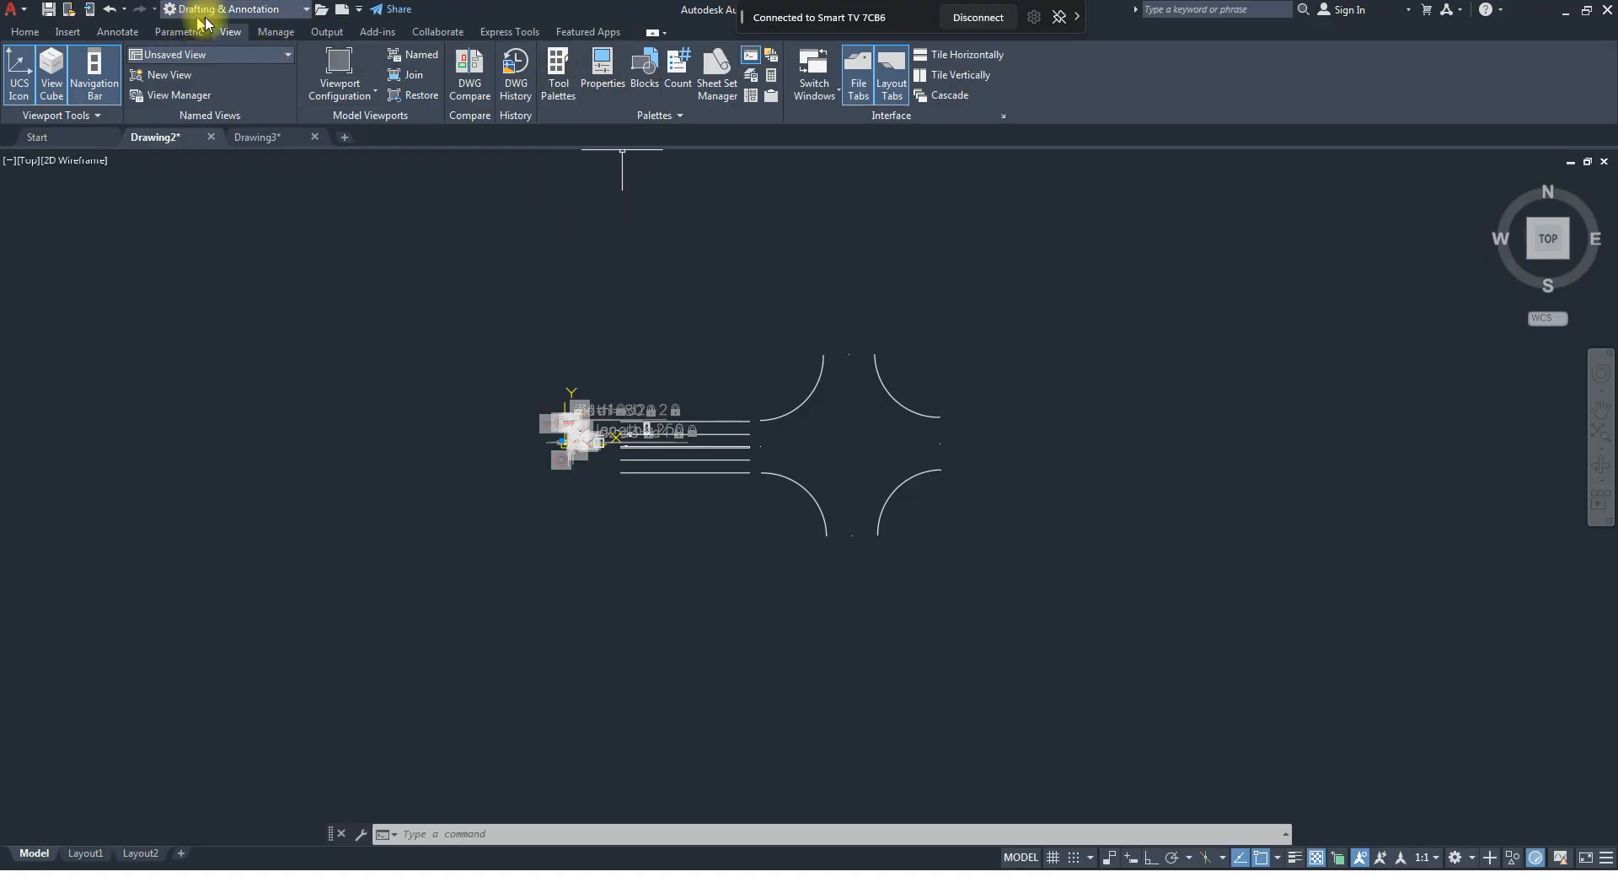
Open DesignCenter and browse to the AutoCAD 2022 Sample\en-us\DesignCenter folder.
click(750, 96)
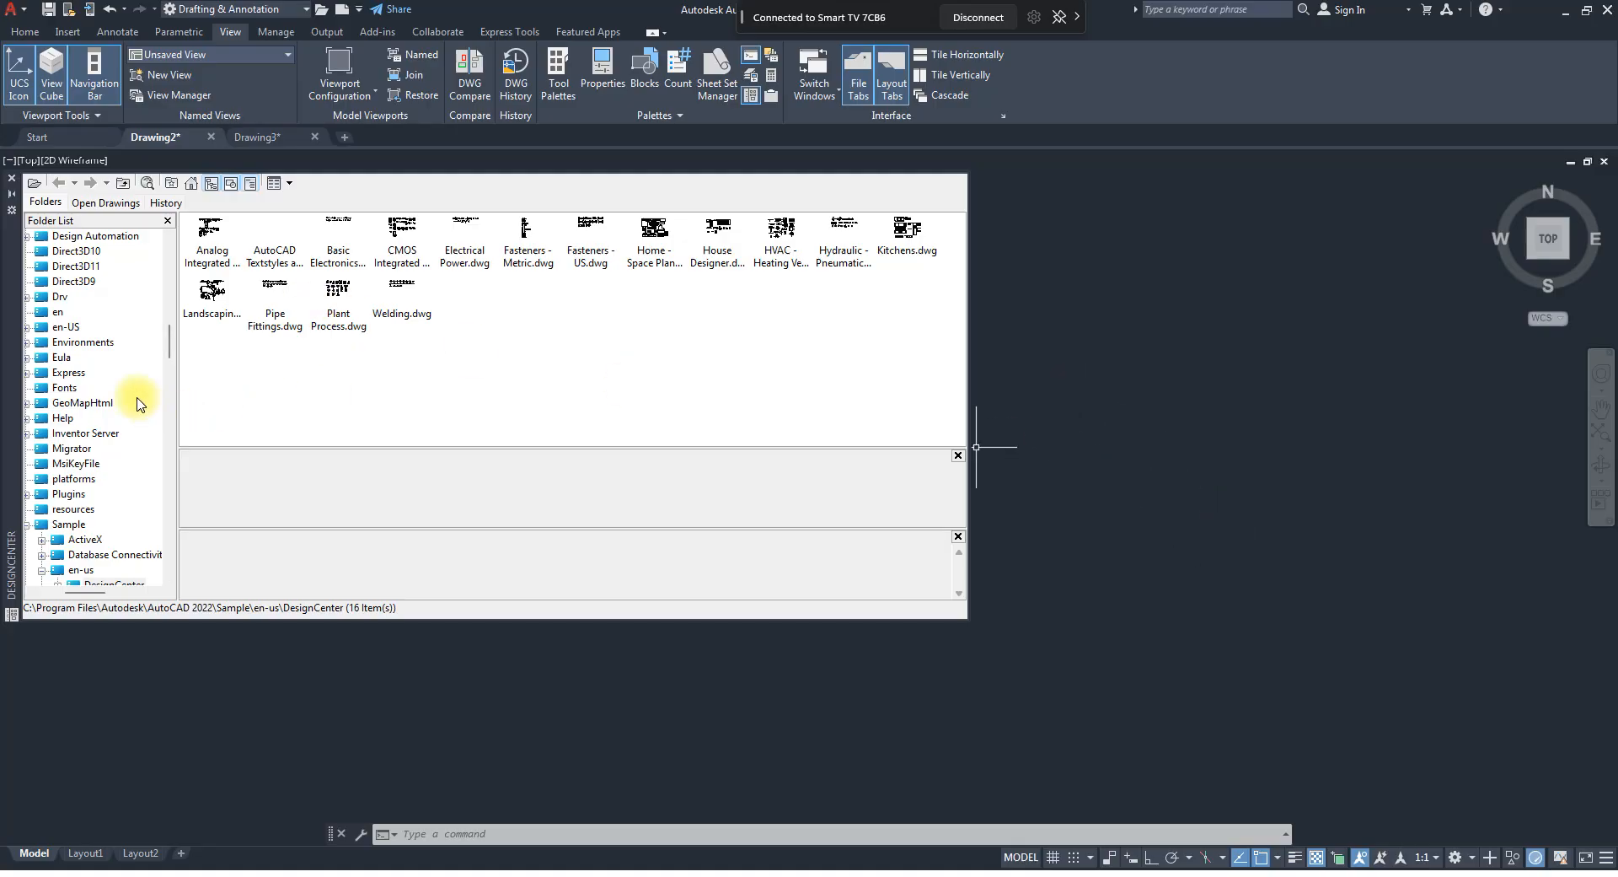
scroll(93, 396, down, 5)
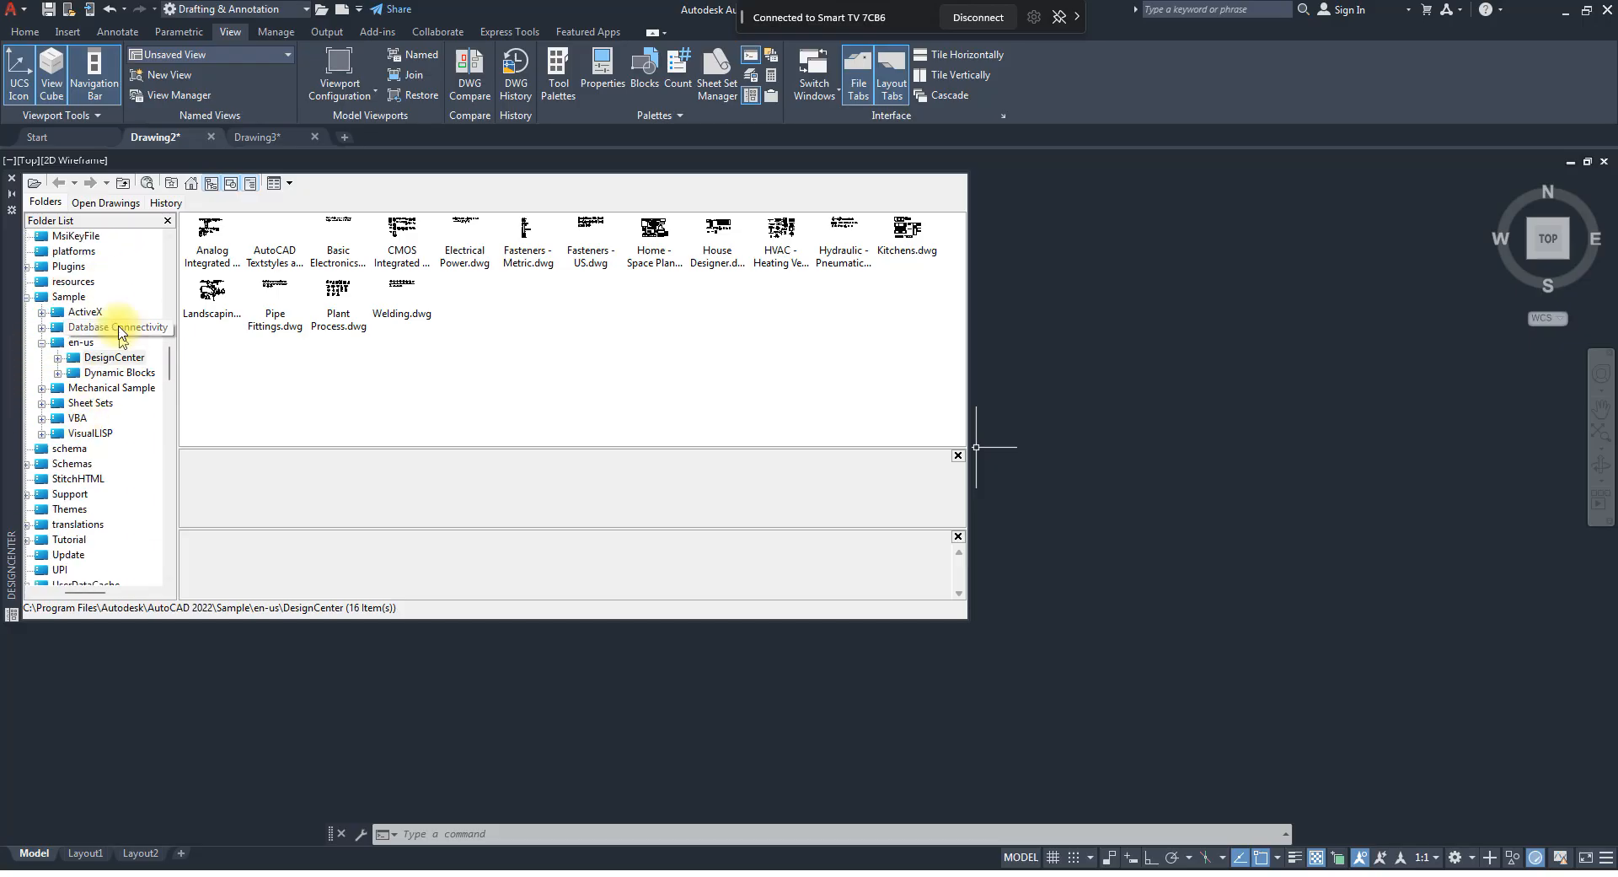
click(70, 297)
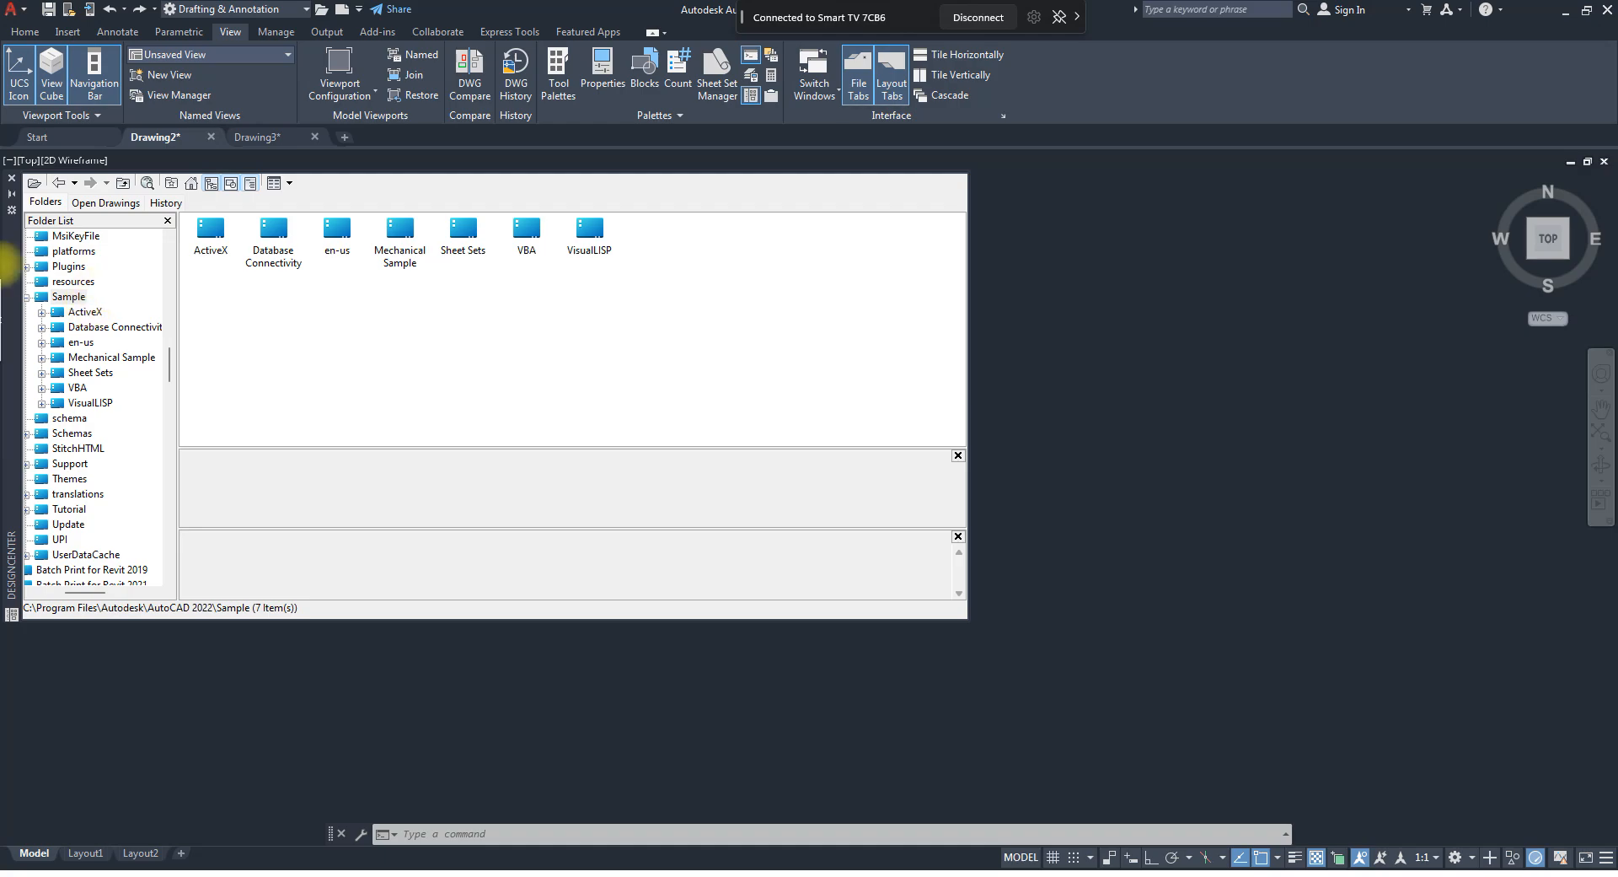
double_click(338, 234)
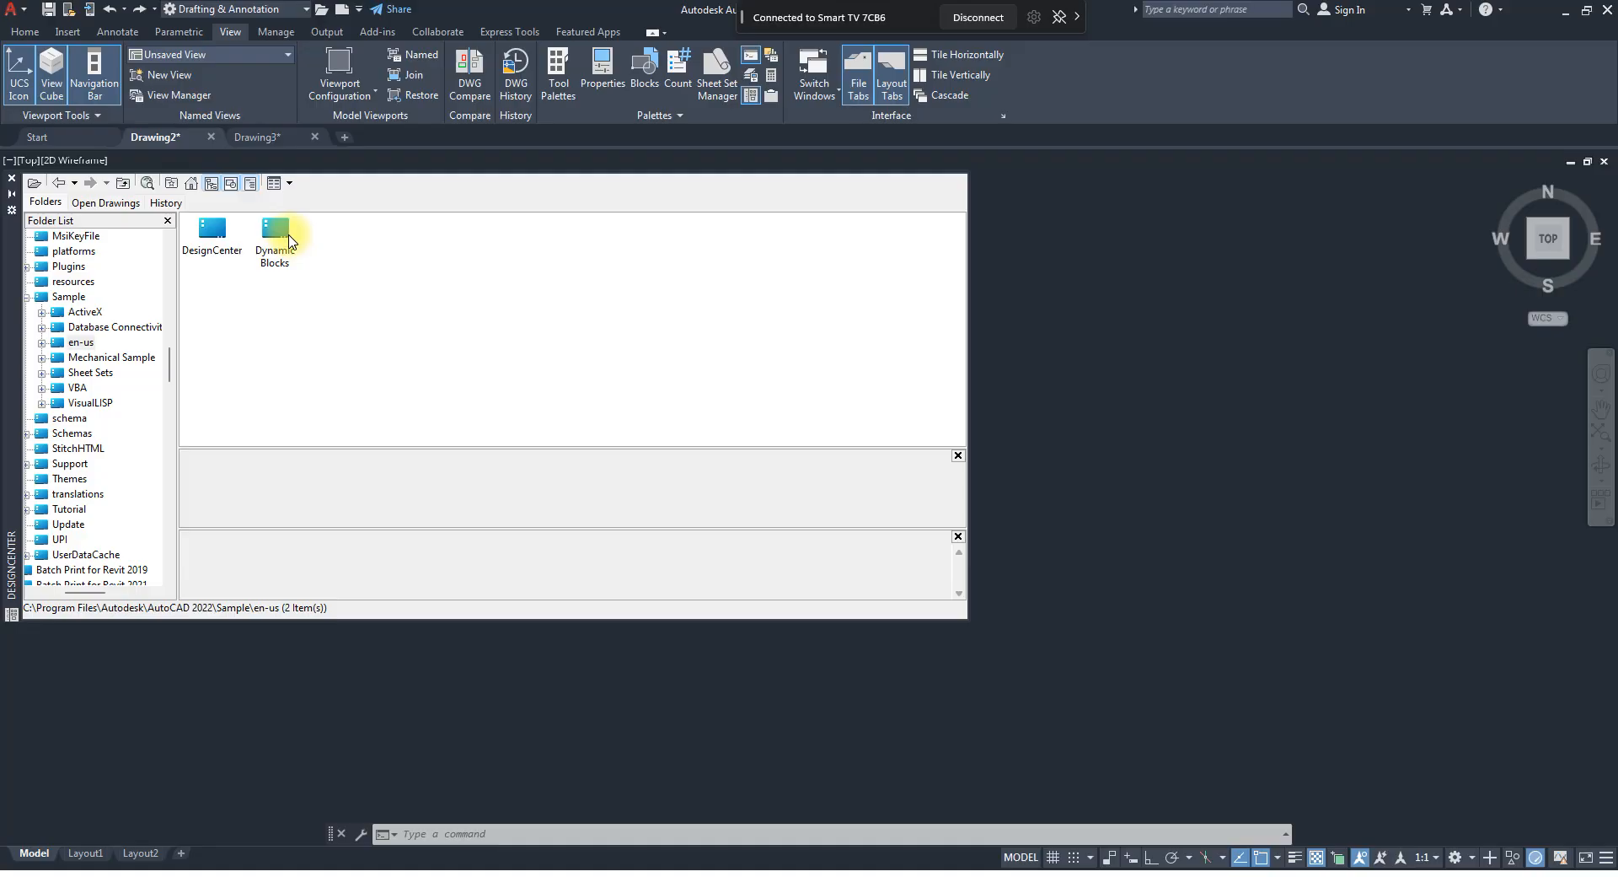
double_click(213, 239)
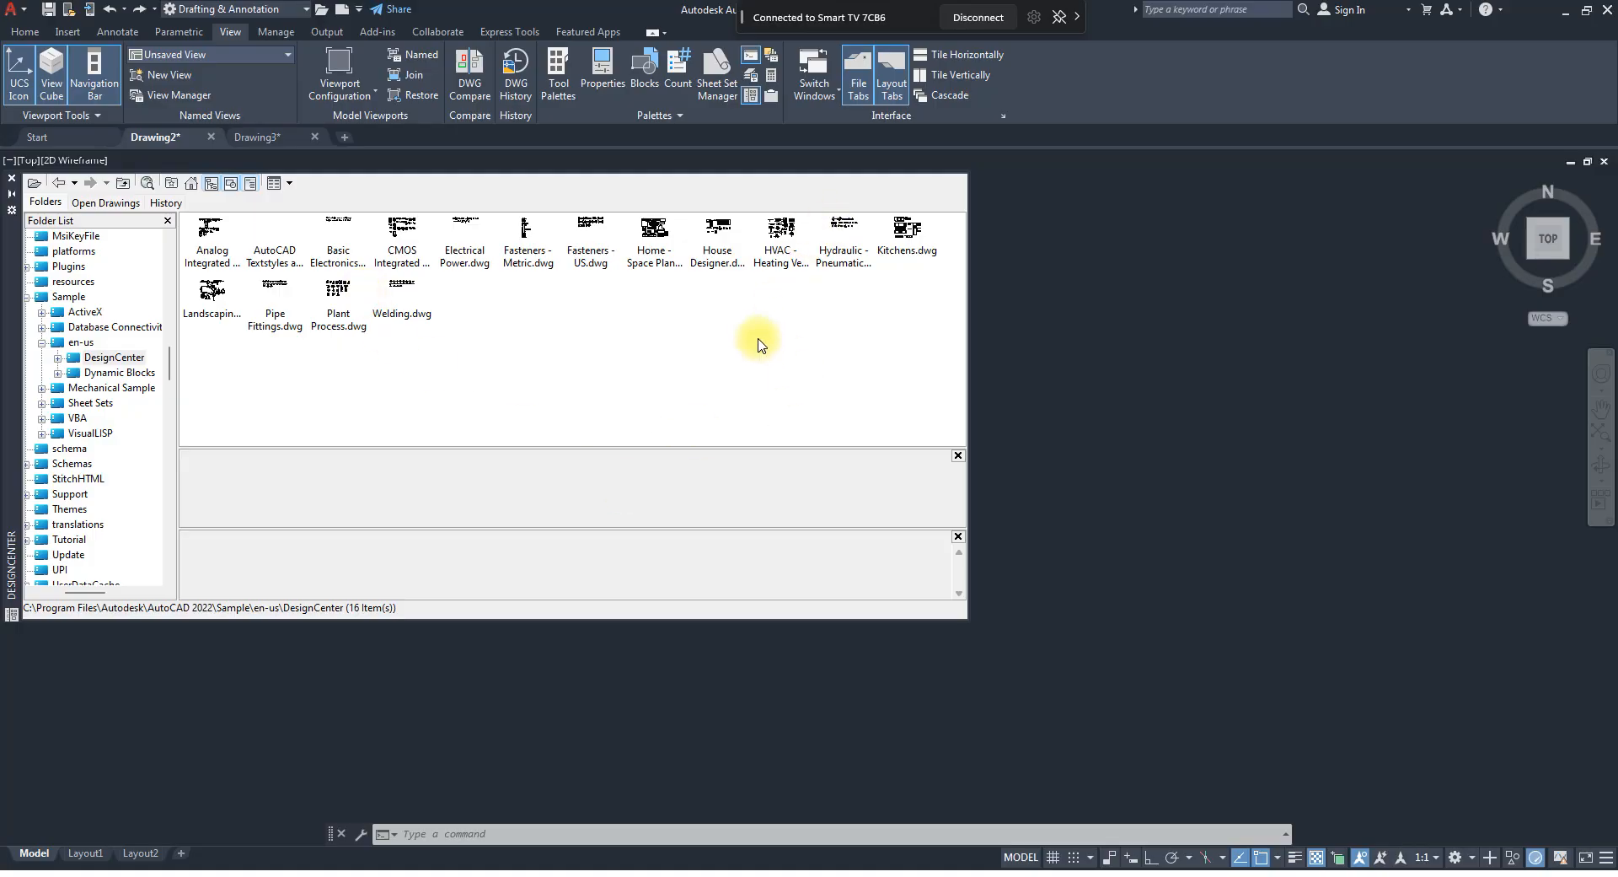
Open the Blocks of Kitchens.dwg and insert the Microwave block into an empty area of the drawing.
double_click(904, 236)
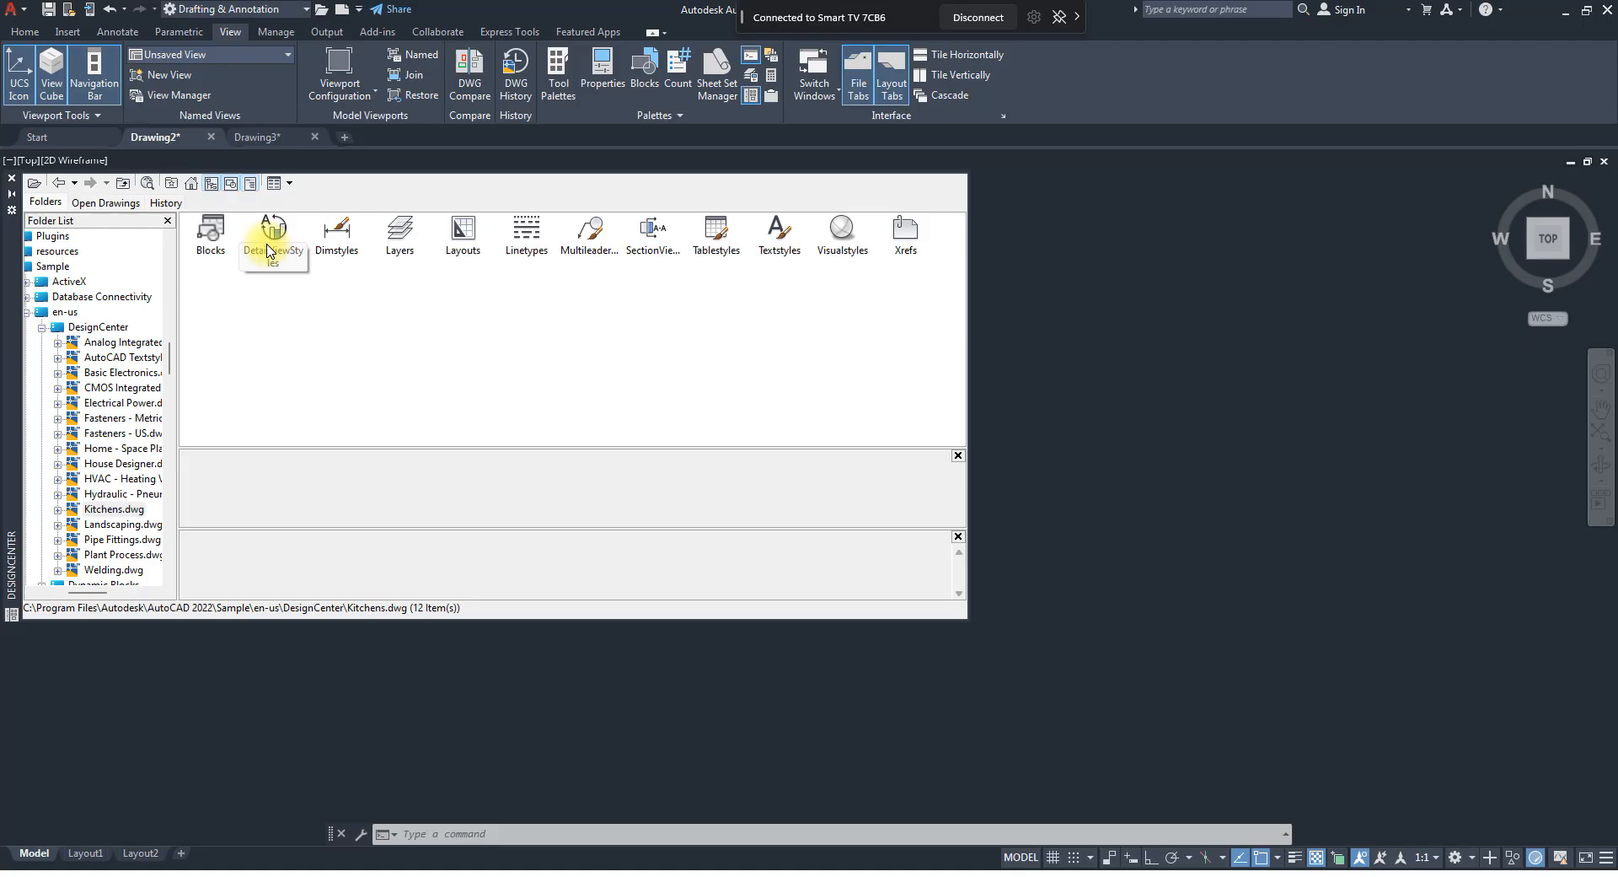
double_click(206, 240)
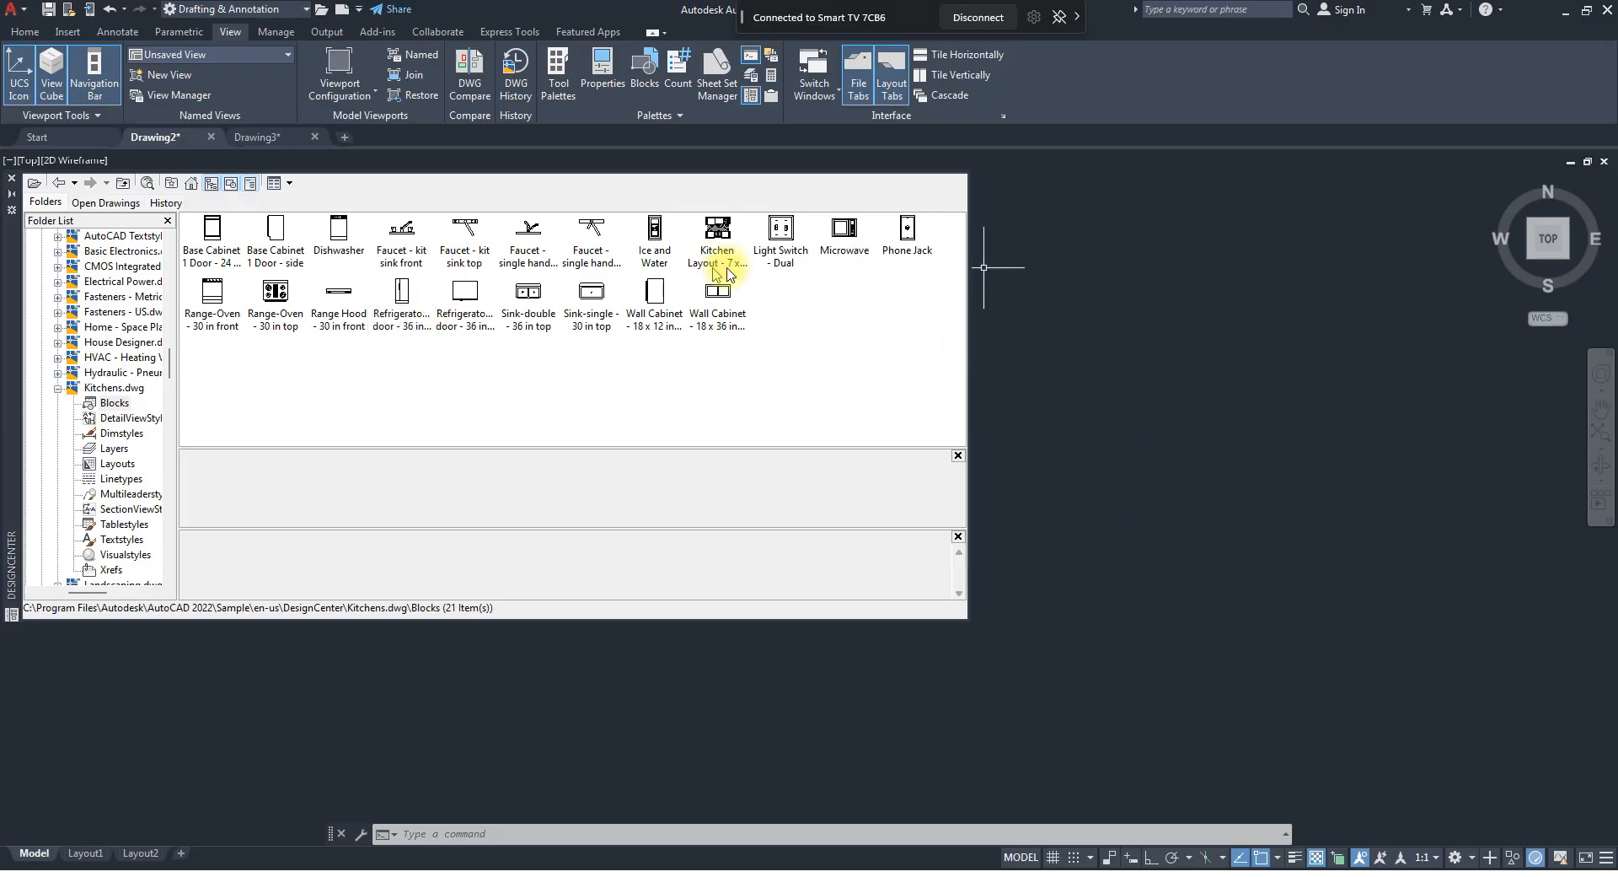
click(846, 233)
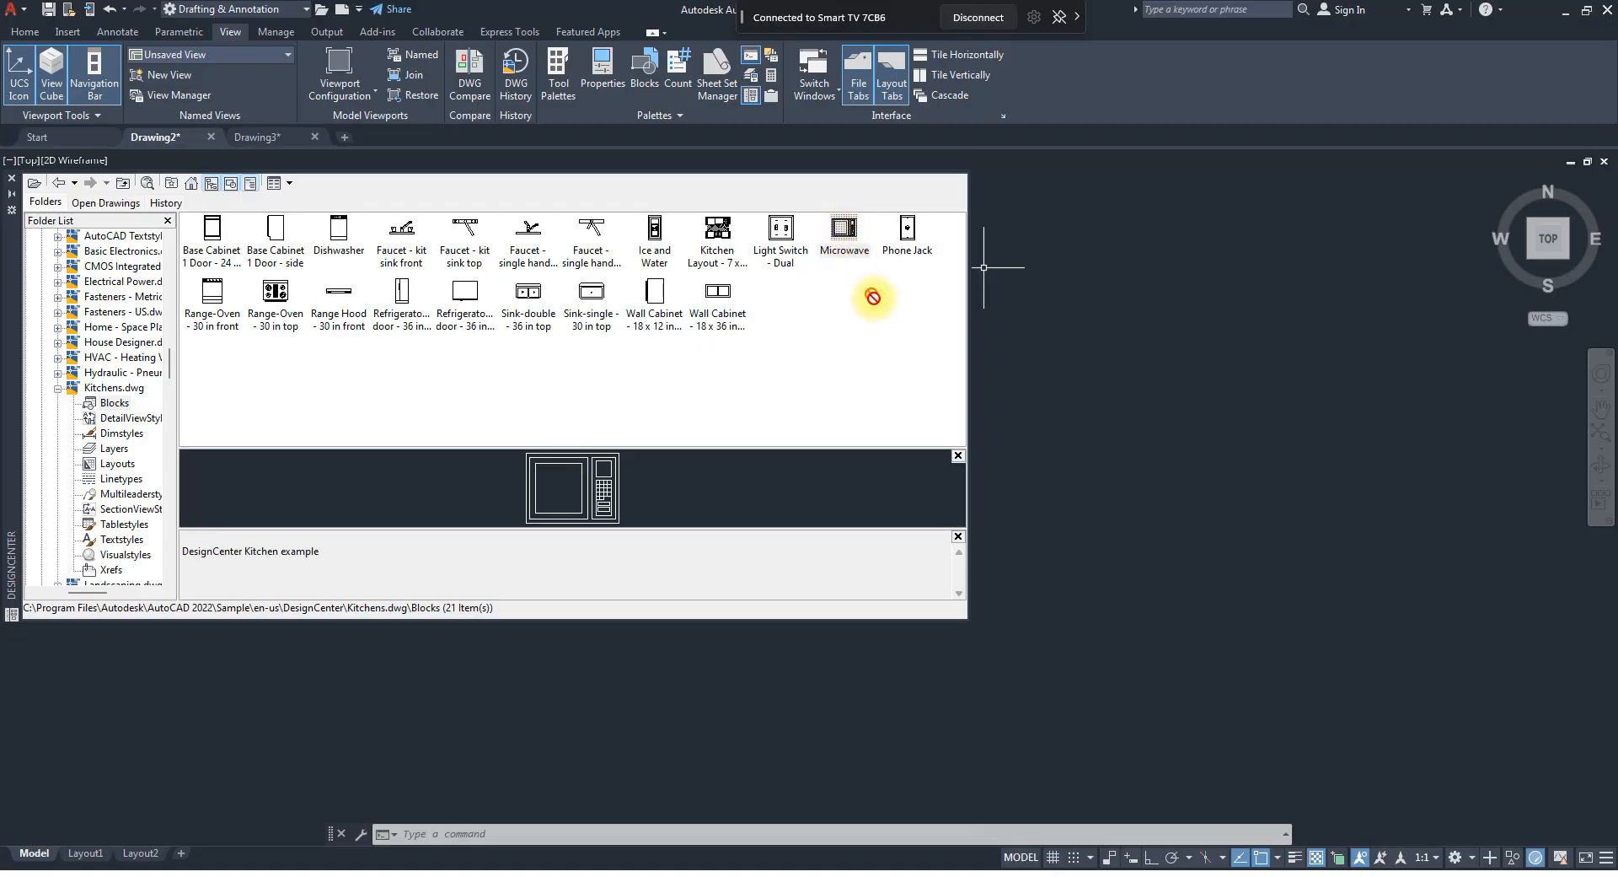
drag(1206, 469, 1201, 442)
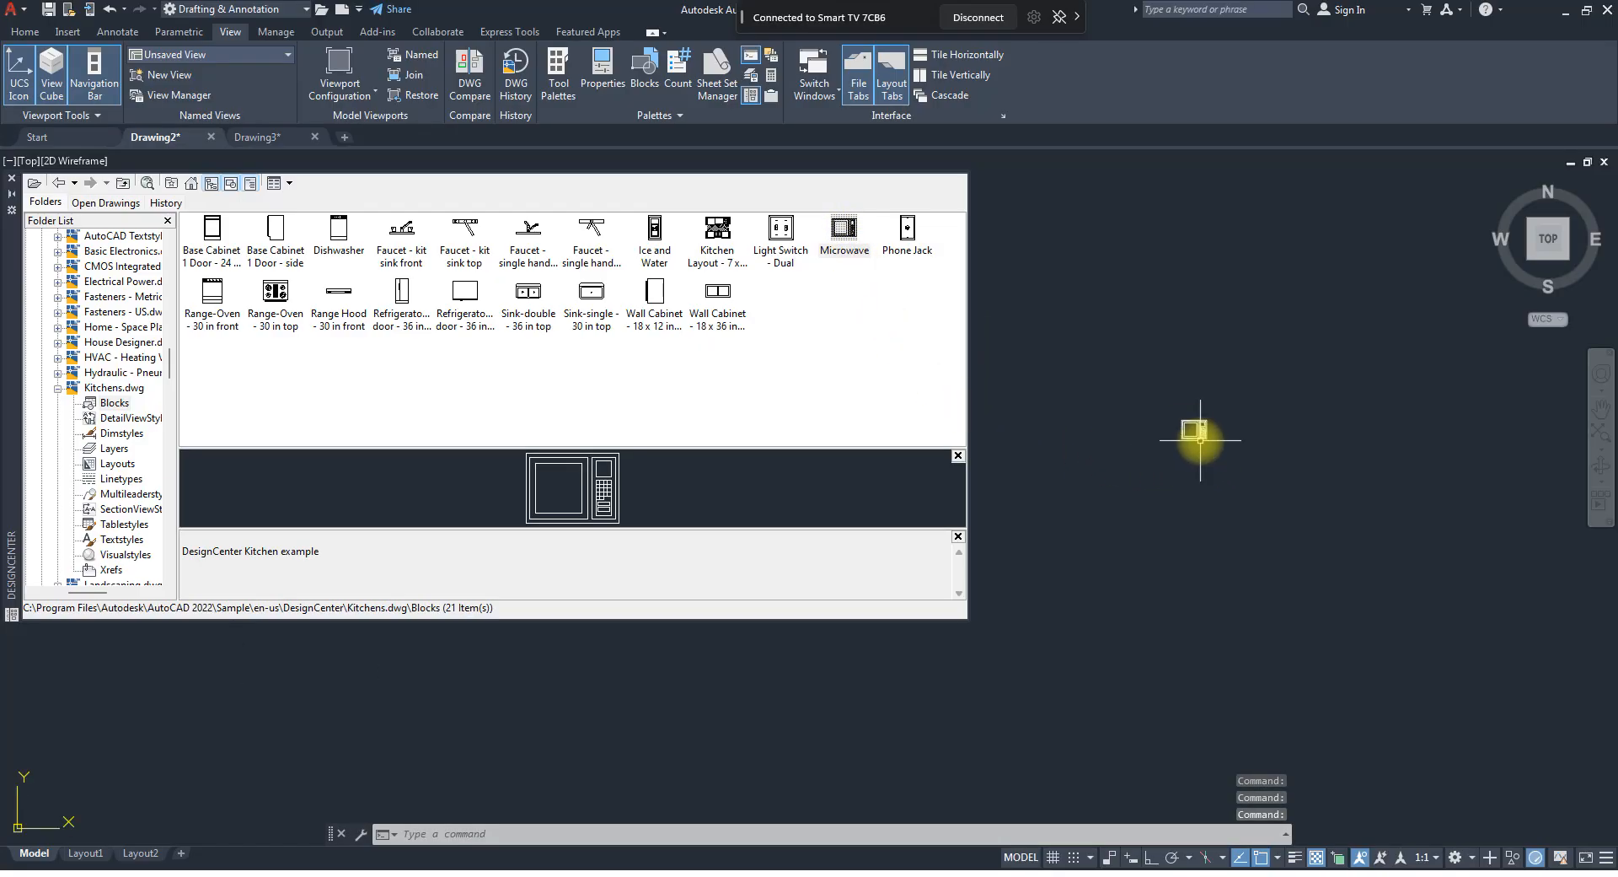
scroll(1201, 423, up, 5)
scroll(1130, 390, down, 4)
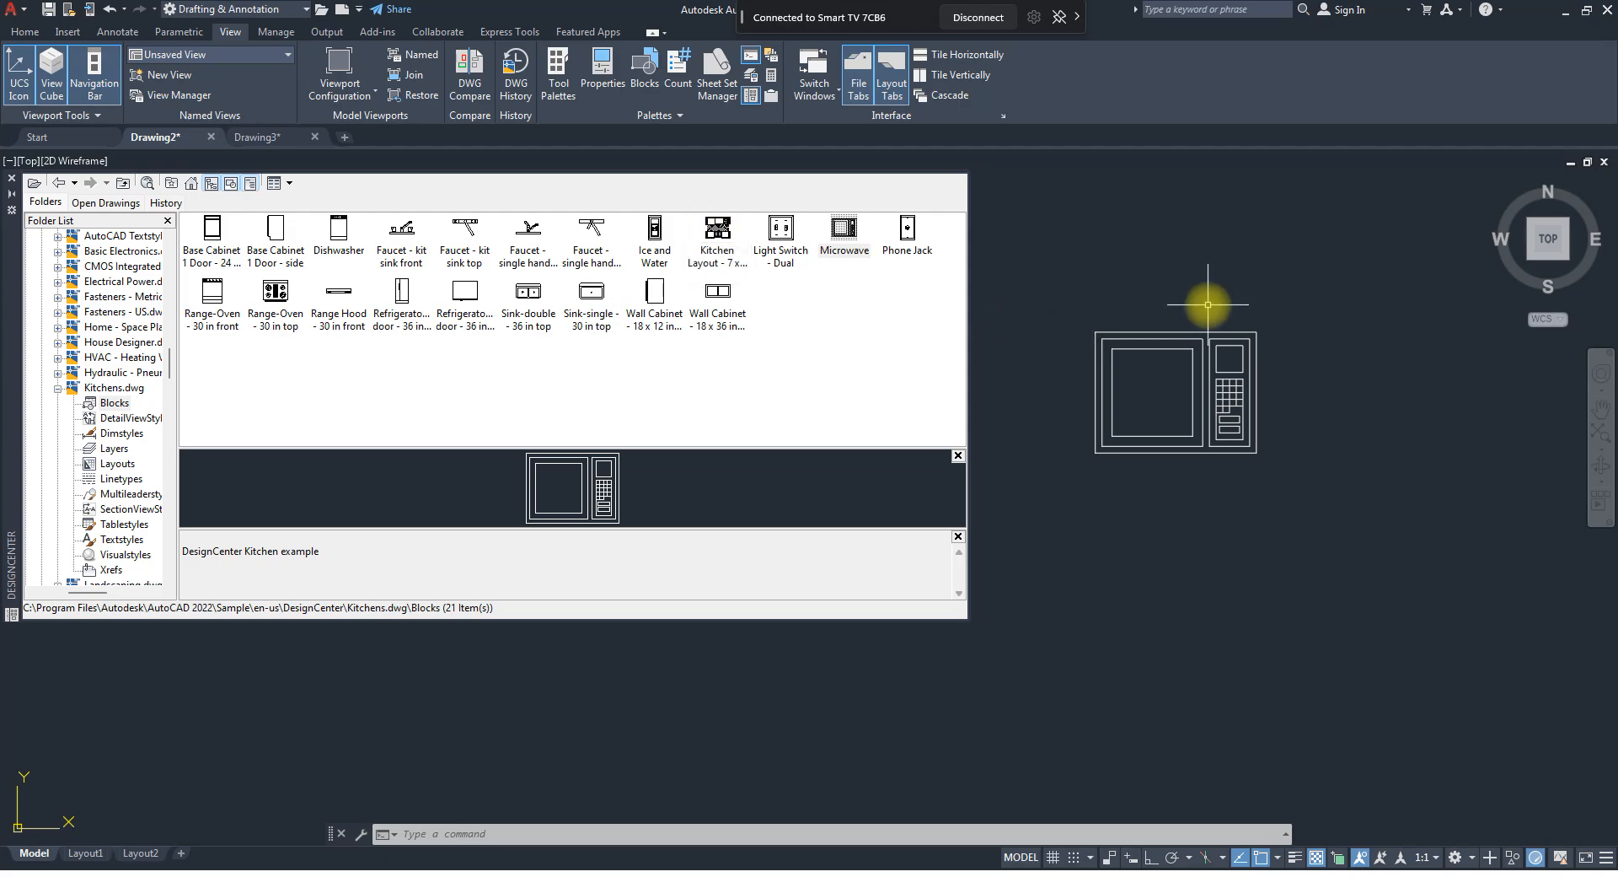
Insert the Kitchen Layout - 7 x 8 ft block below the microwave and examine it closely.
scroll(1207, 304, down, 5)
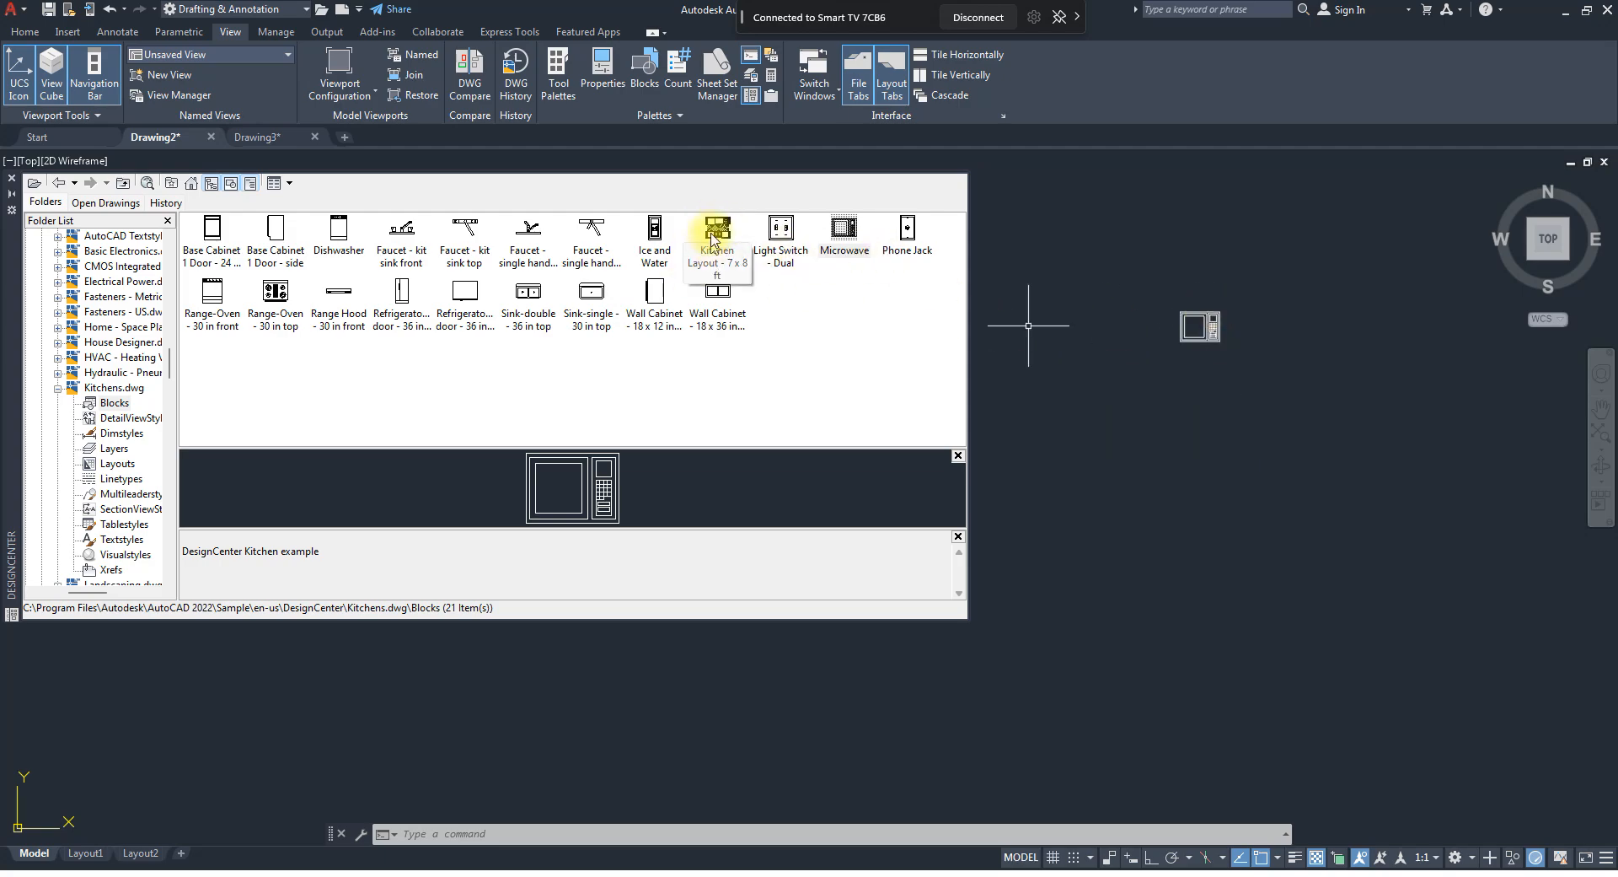
drag(716, 241, 1172, 559)
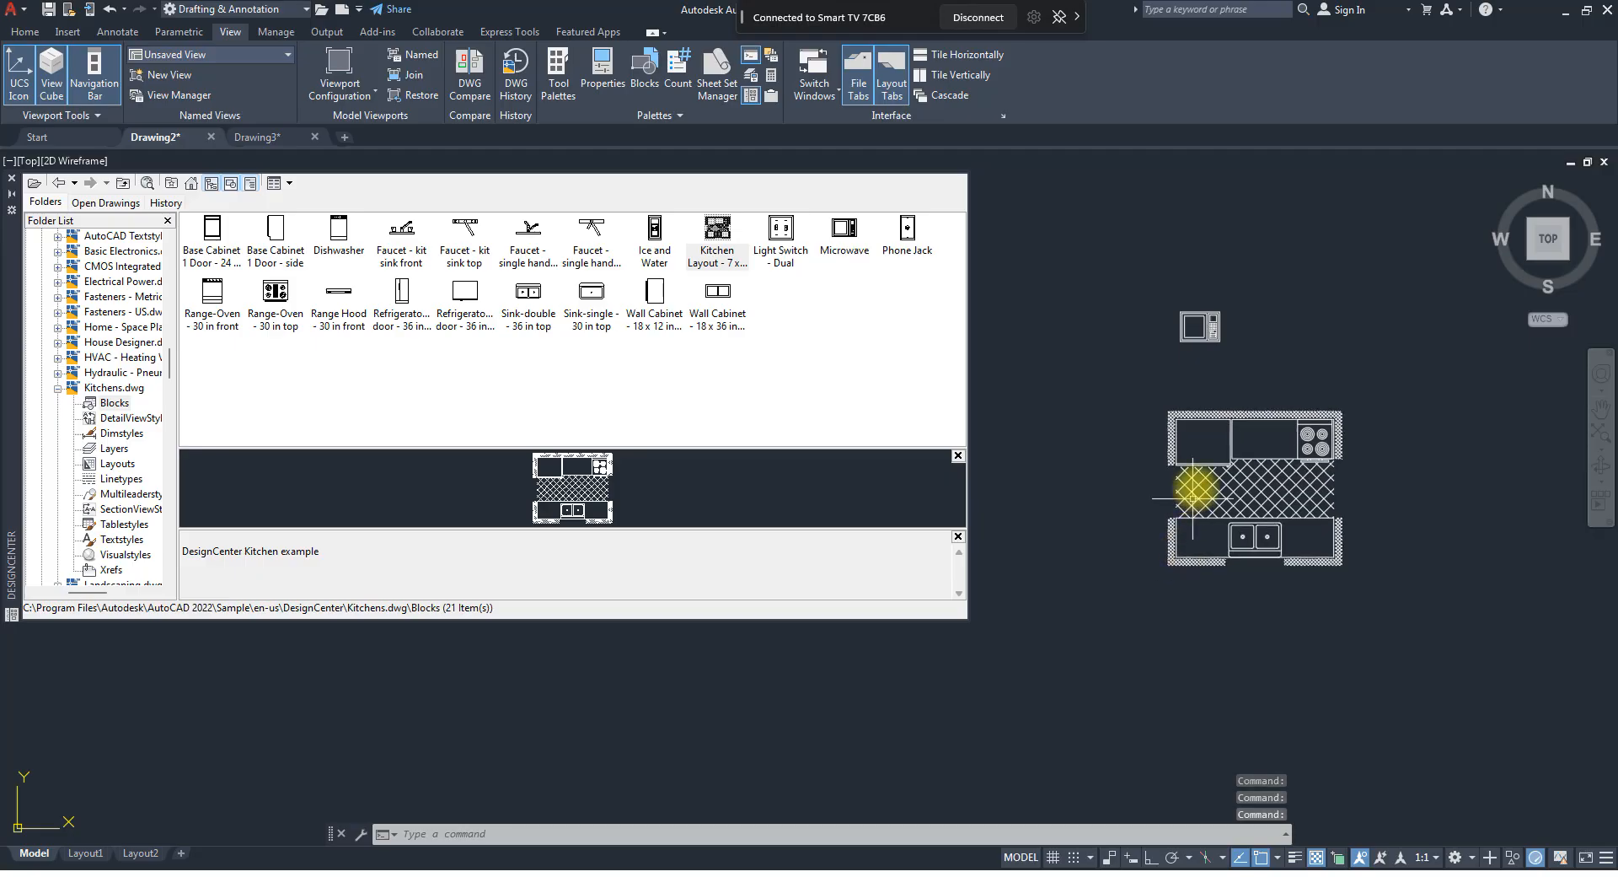
scroll(1196, 484, up, 4)
scroll(1105, 482, down, 4)
scroll(1247, 457, up, 4)
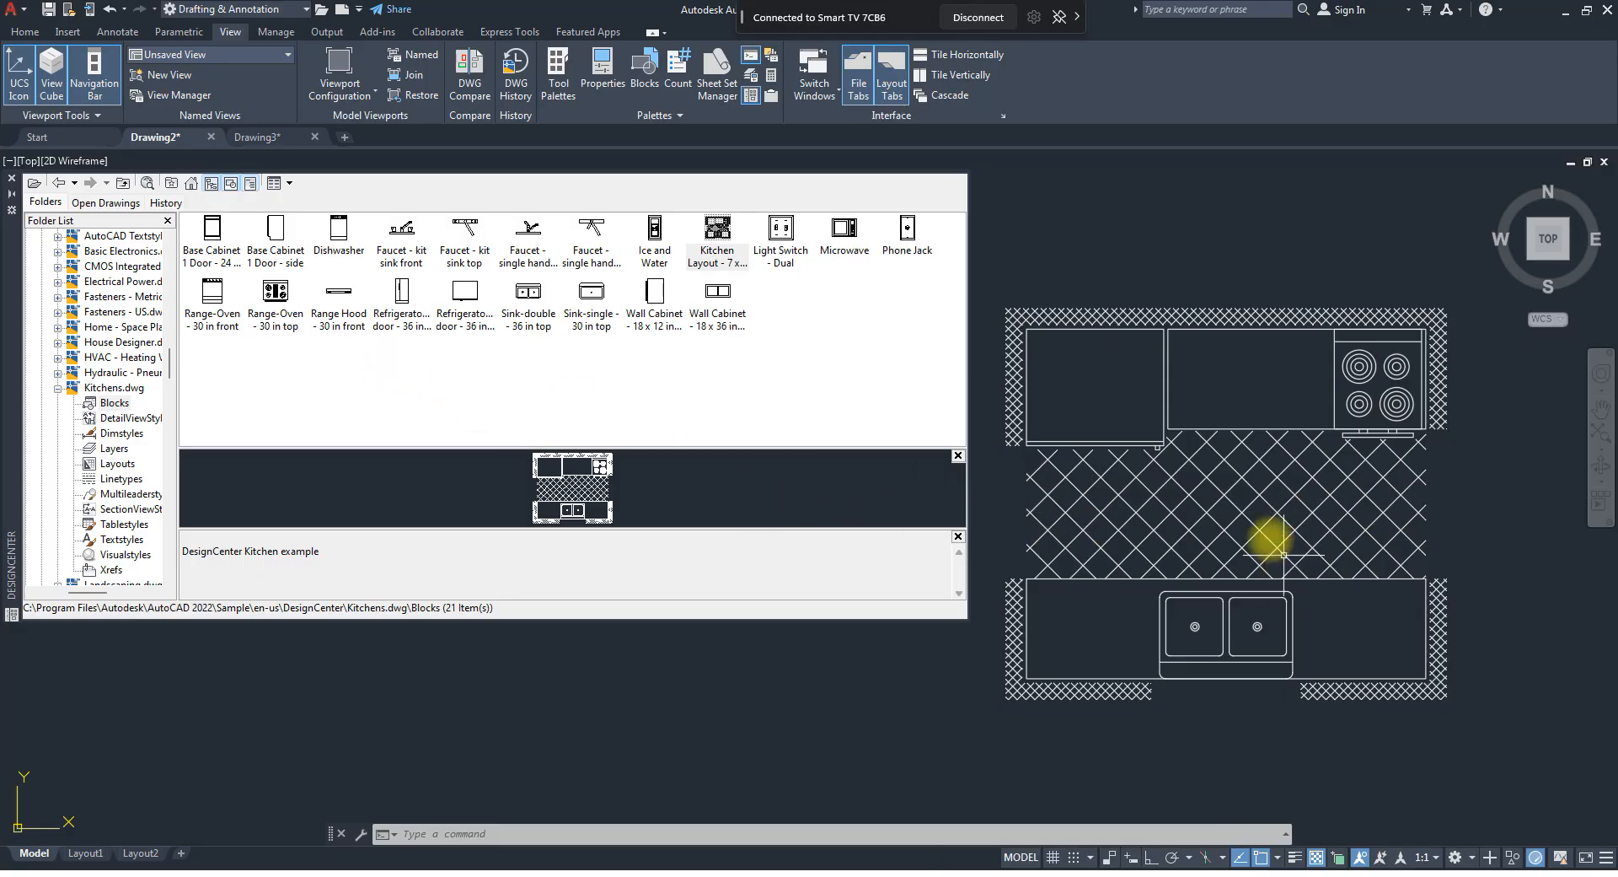
mouse_move(1268, 537)
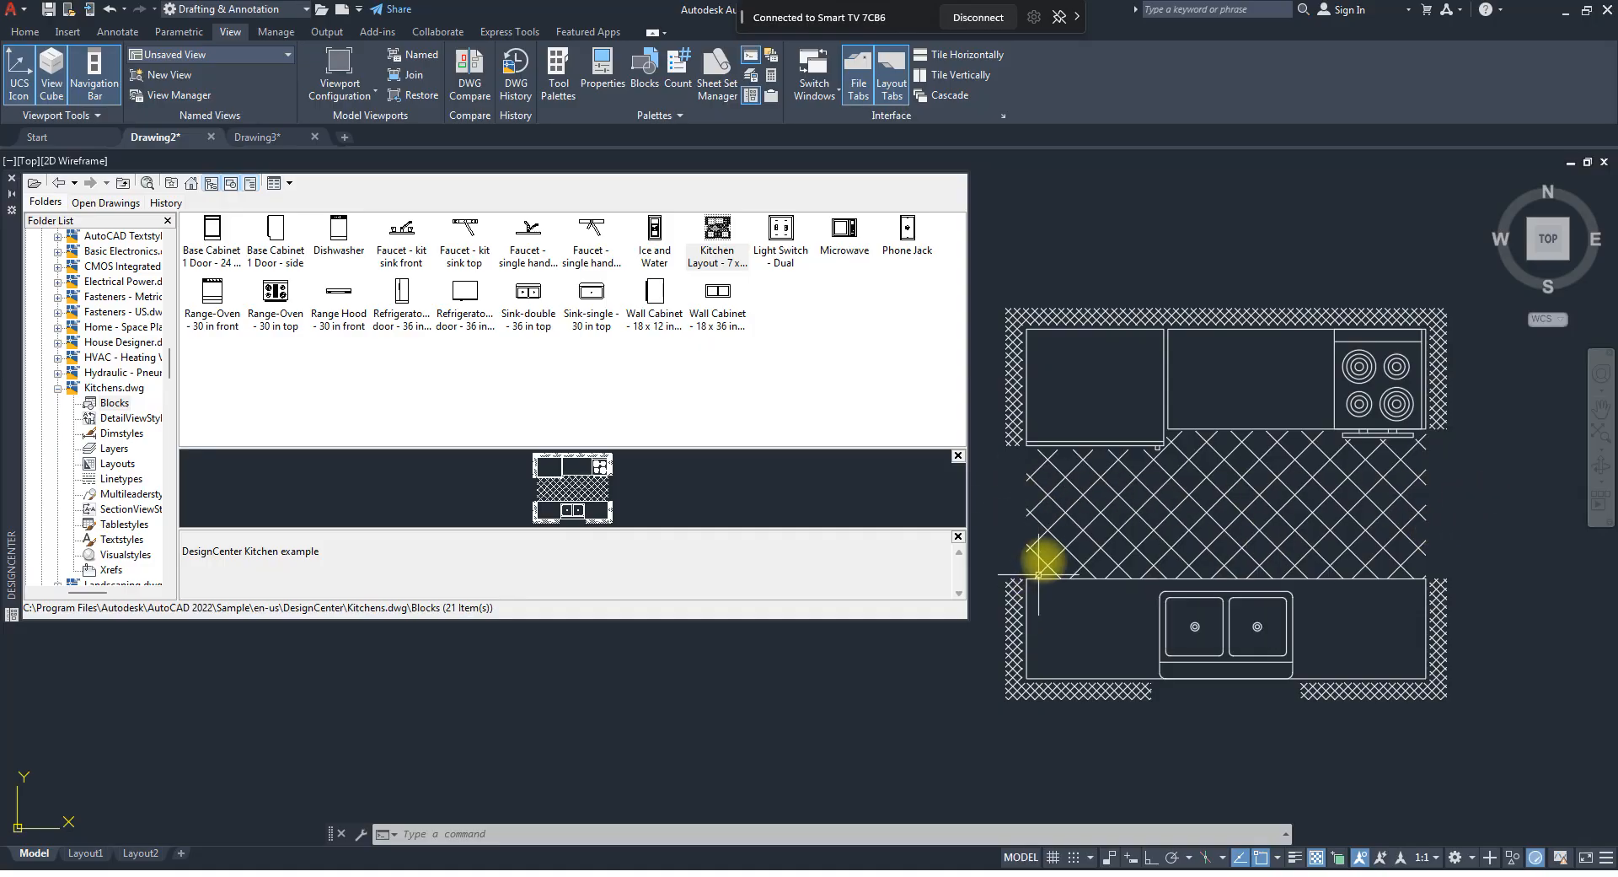
mouse_move(1043, 554)
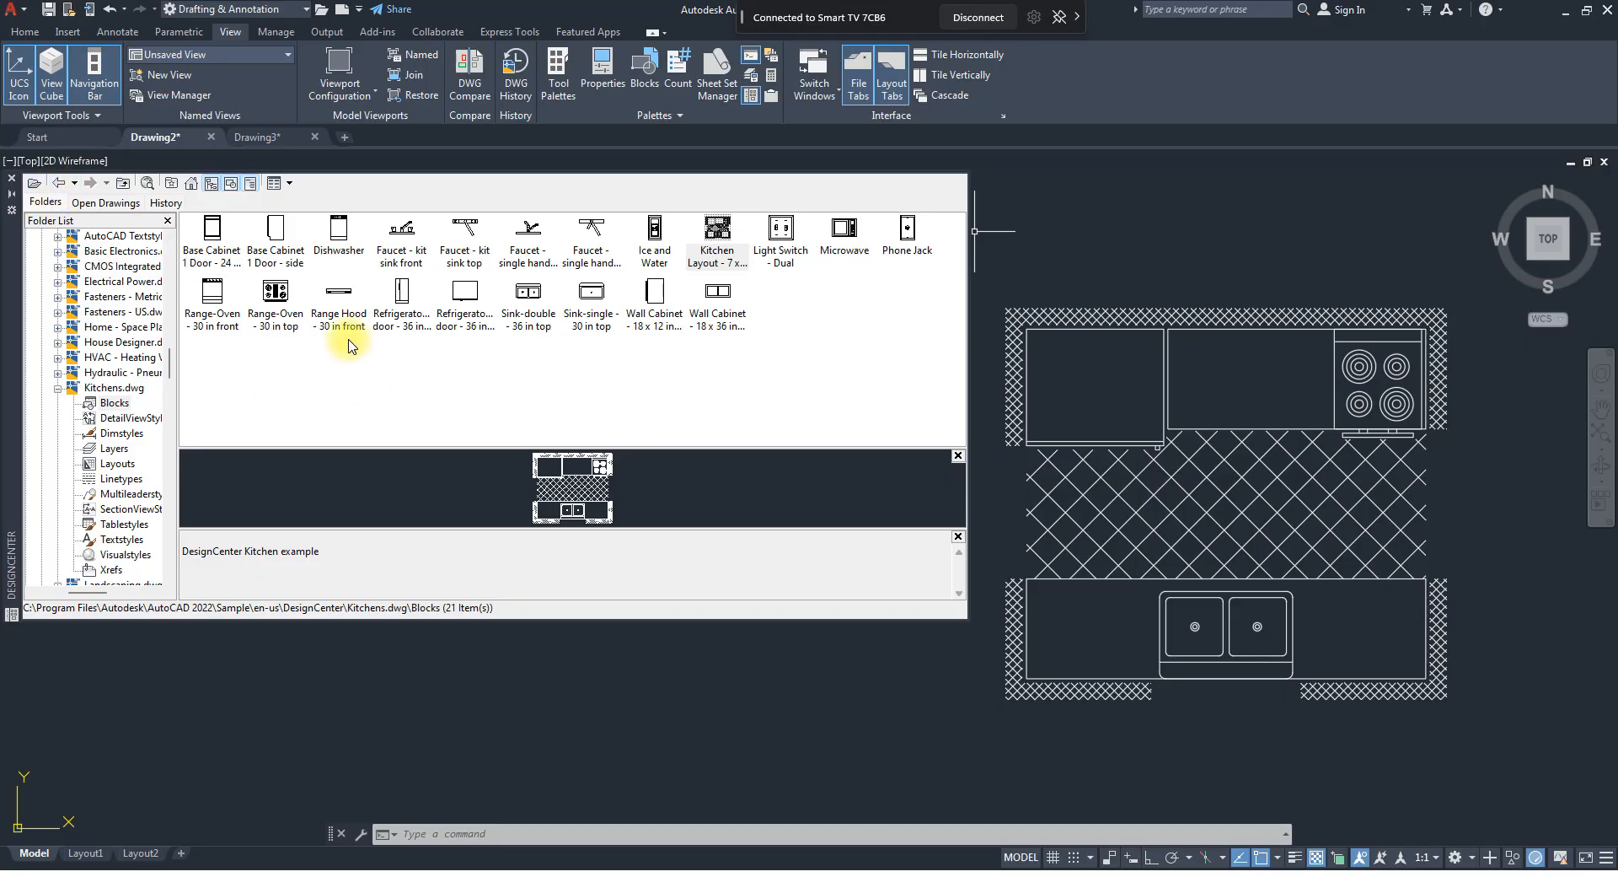
Return to the DesignCenter folder and open the Blocks of Basic Electronics.dwg.
click(57, 183)
click(56, 183)
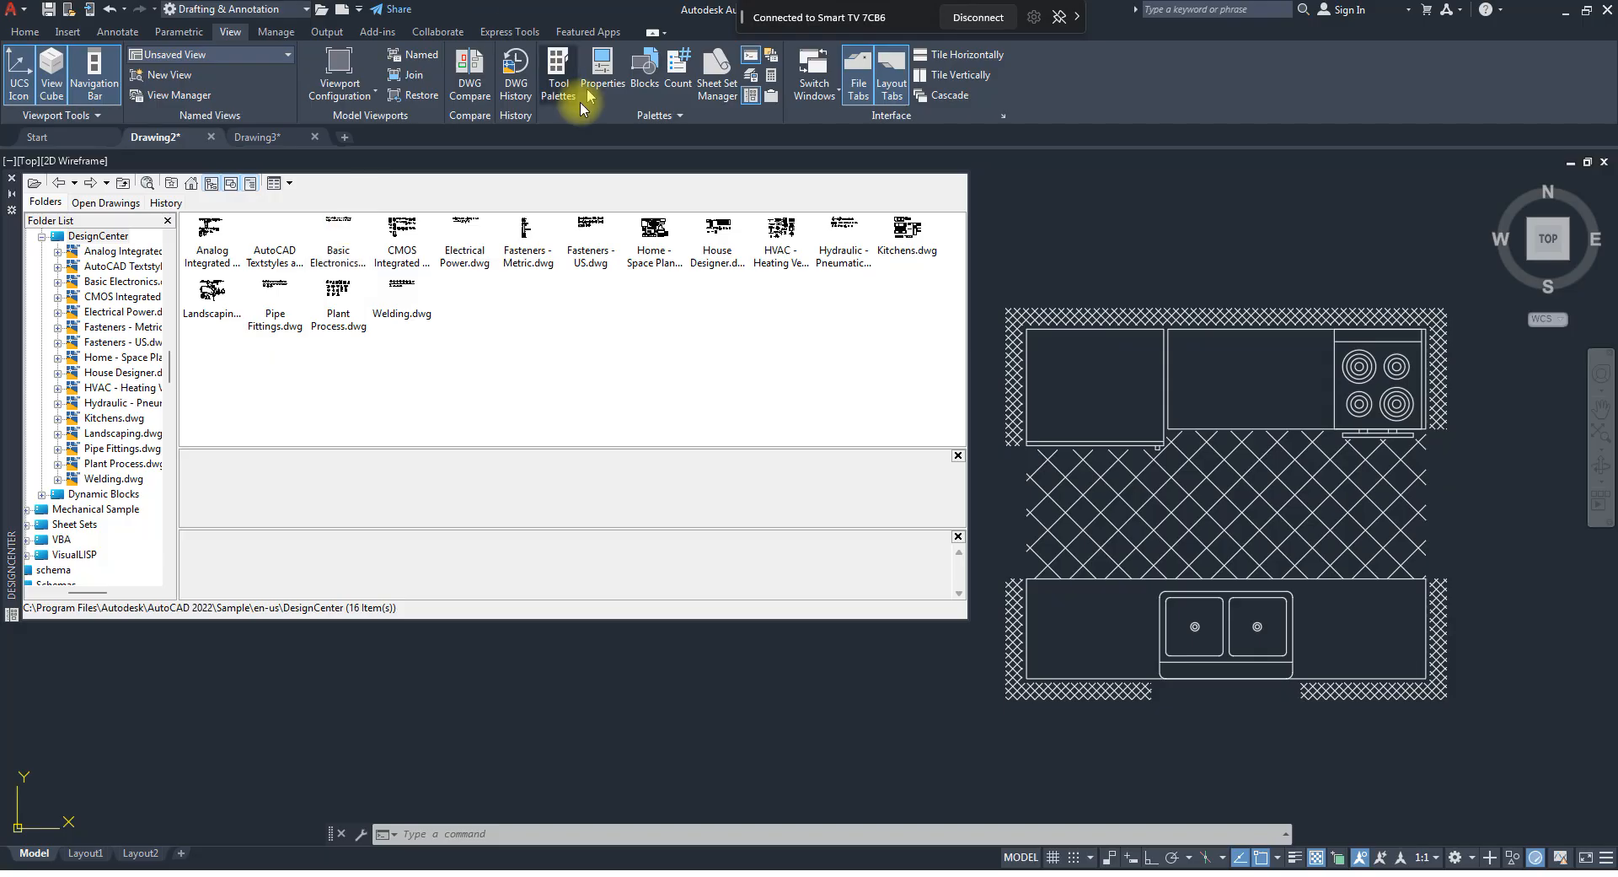
double_click(337, 239)
double_click(213, 233)
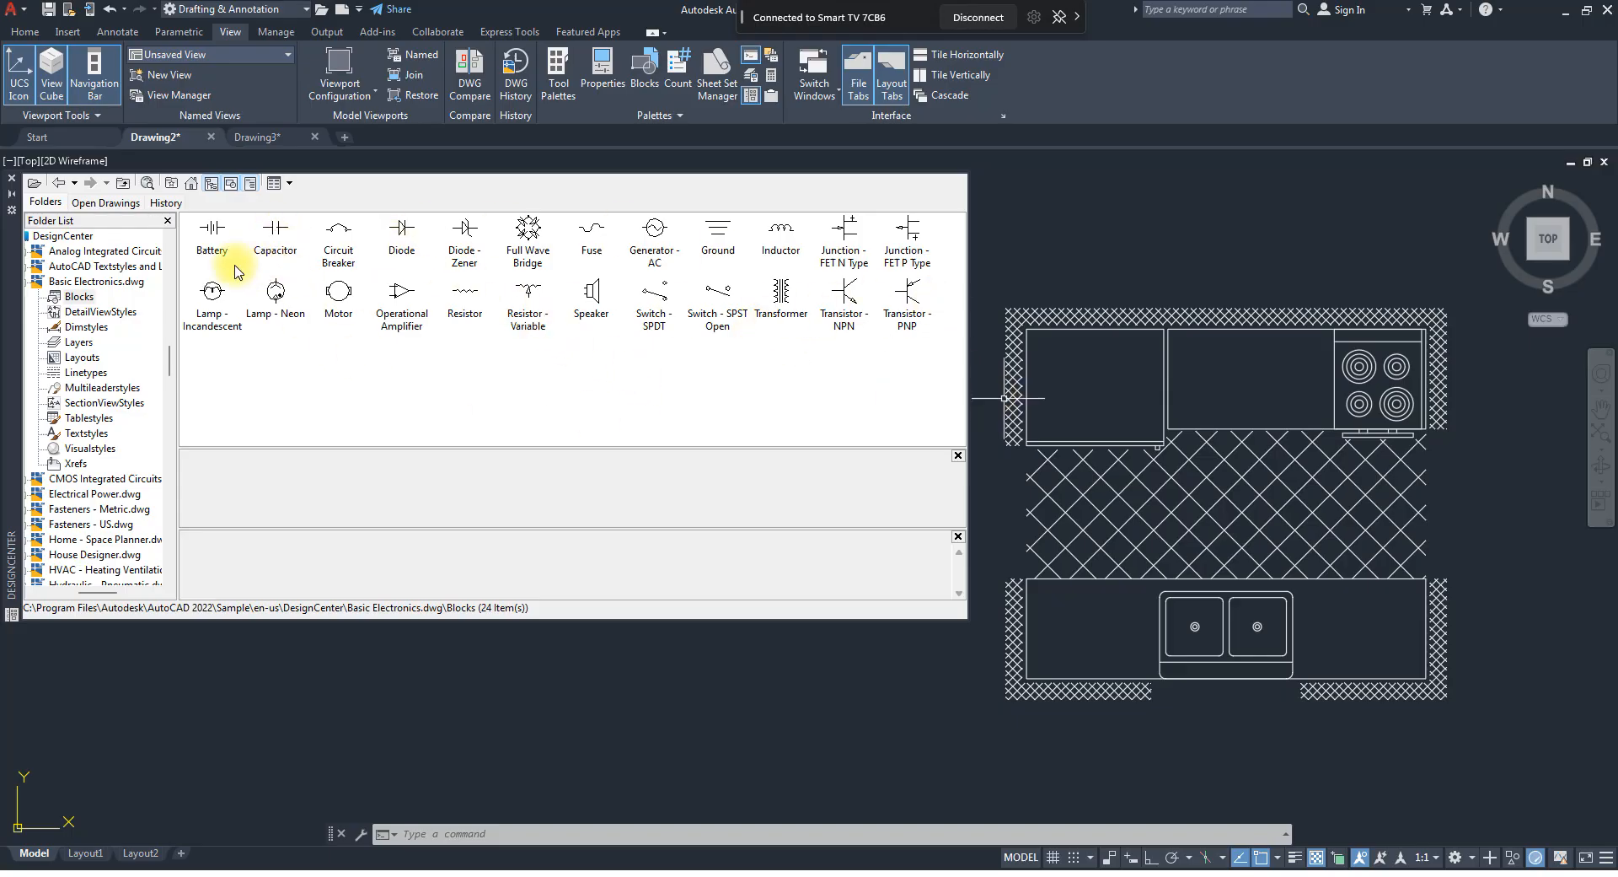
Insert the Battery block to the lower left of the kitchen layout.
click(220, 243)
mouse_move(220, 243)
mouse_down()
mouse_move(437, 695)
mouse_move(605, 709)
mouse_up()
scroll(605, 710, up, 5)
scroll(586, 722, up, 8)
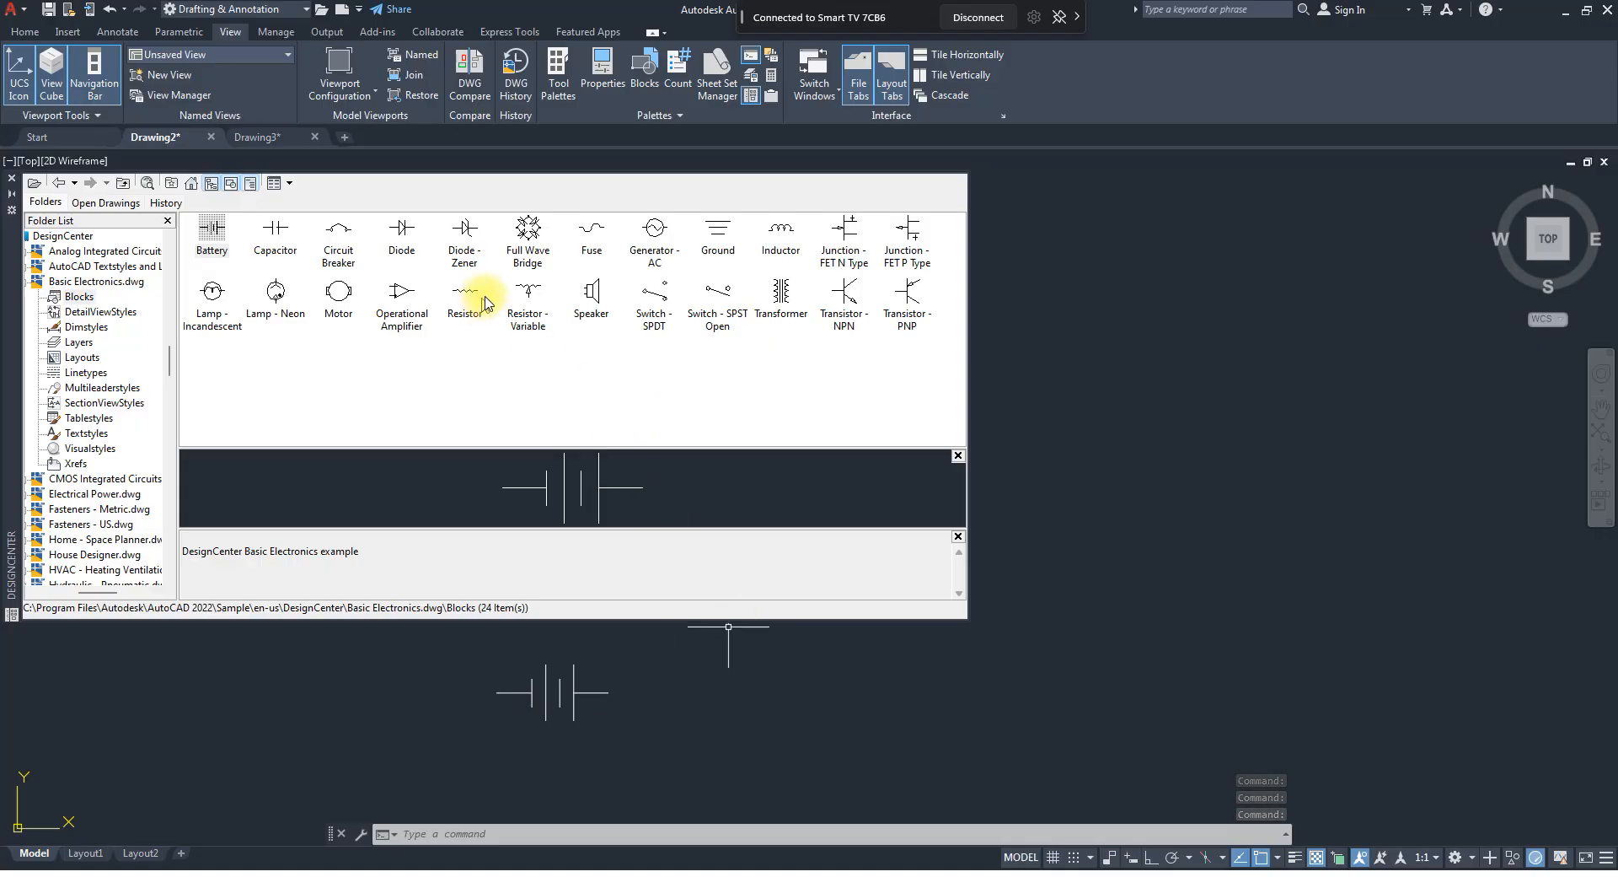
Insert the Capacitor block at a uniform scale of 10 and a rotation of 90, just above and right of the battery.
scroll(1221, 531, down, 11)
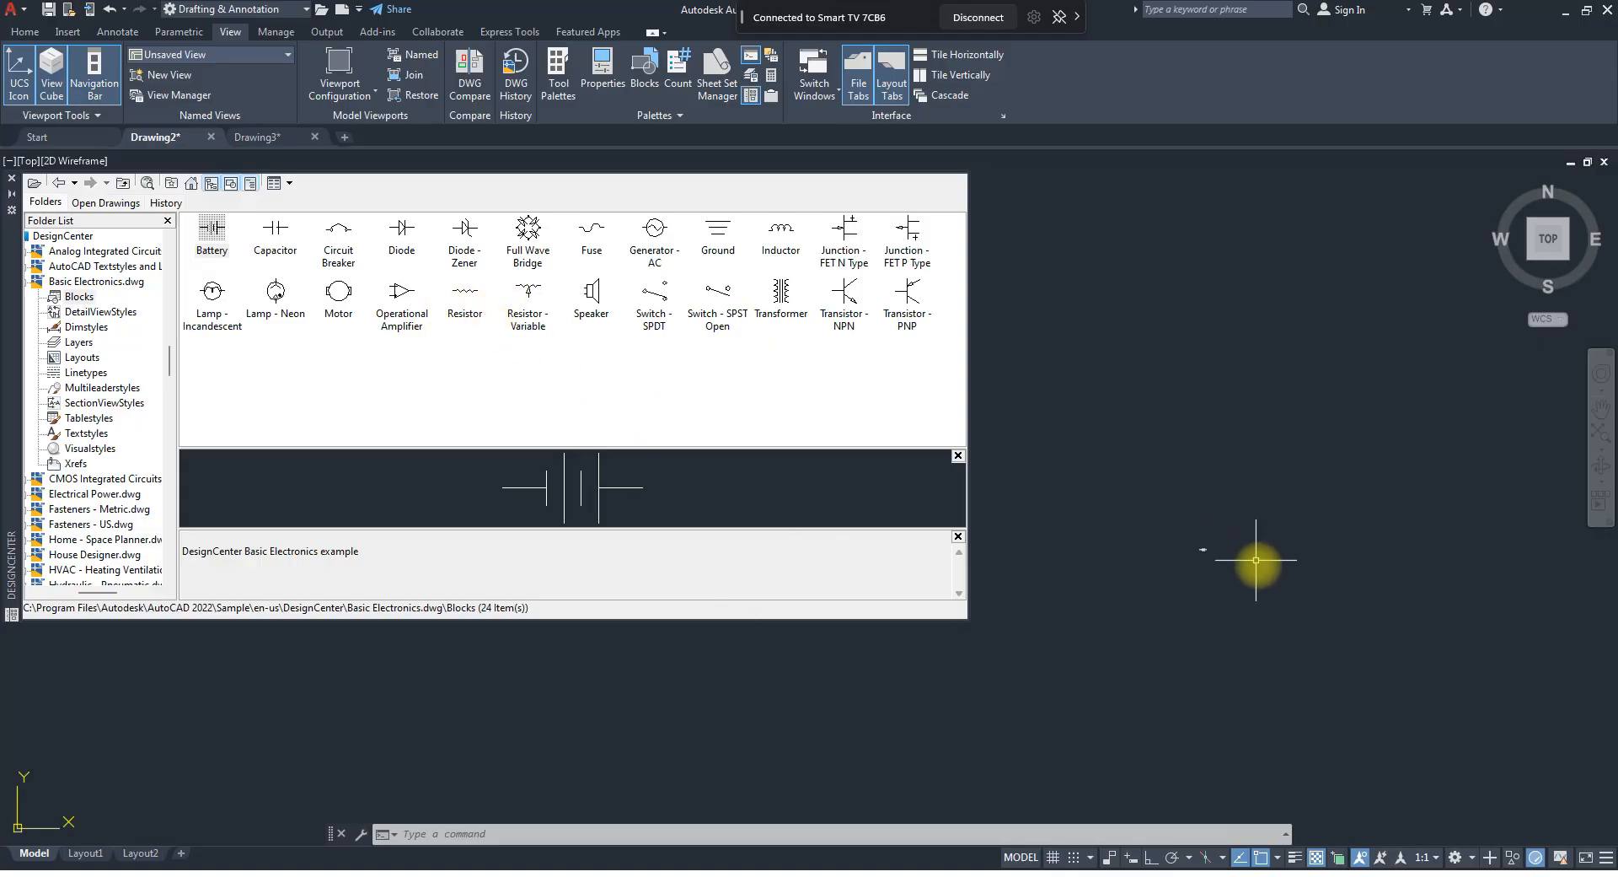
double_click(275, 230)
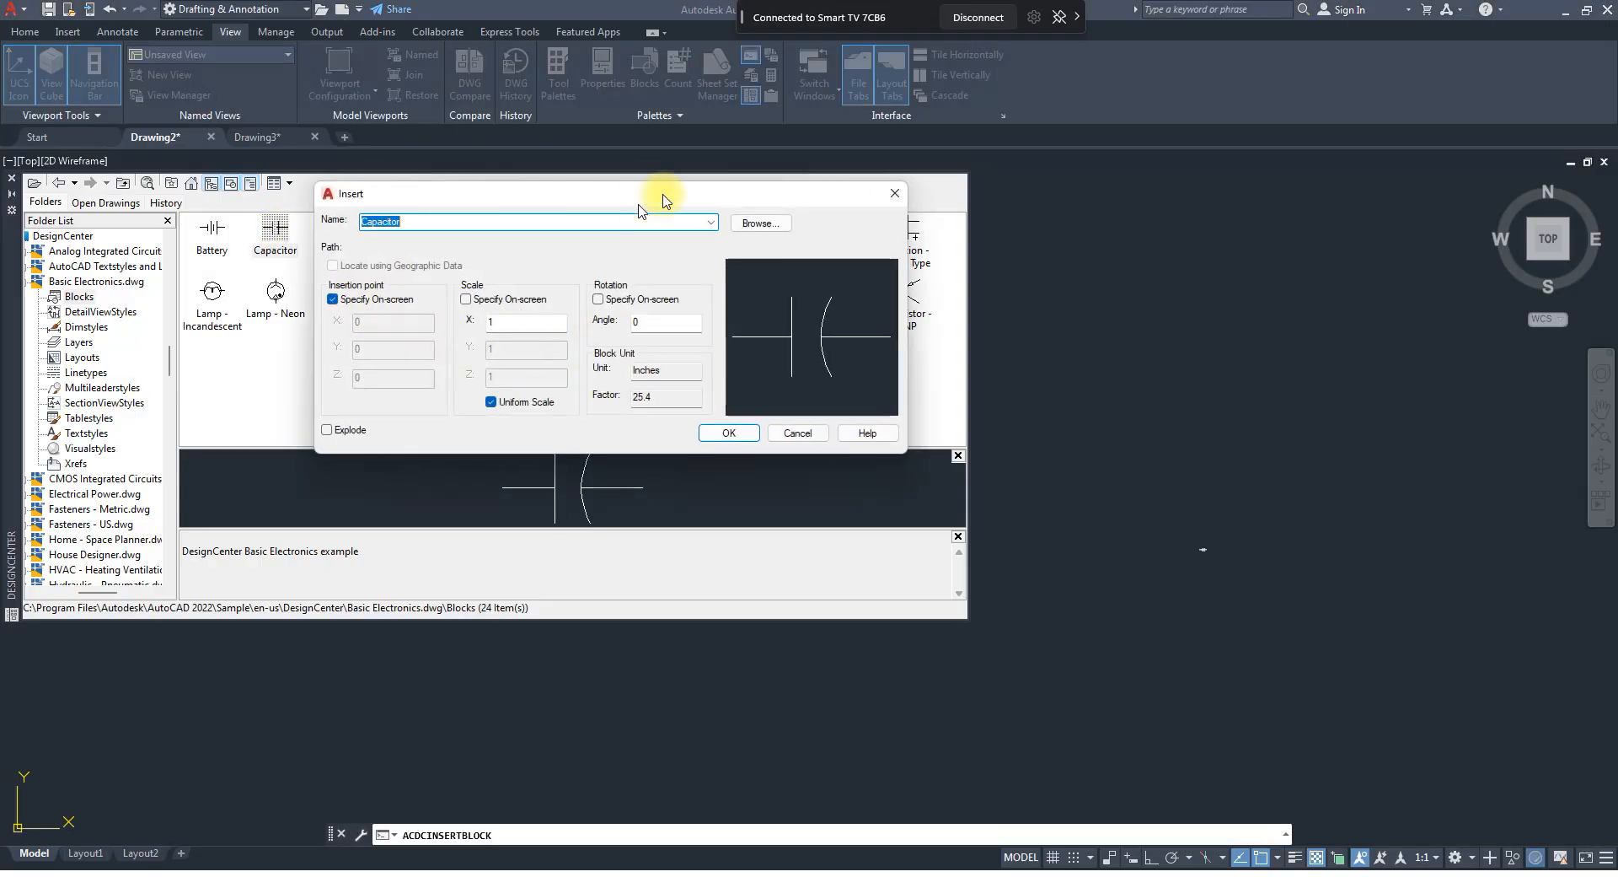
drag(646, 202, 641, 243)
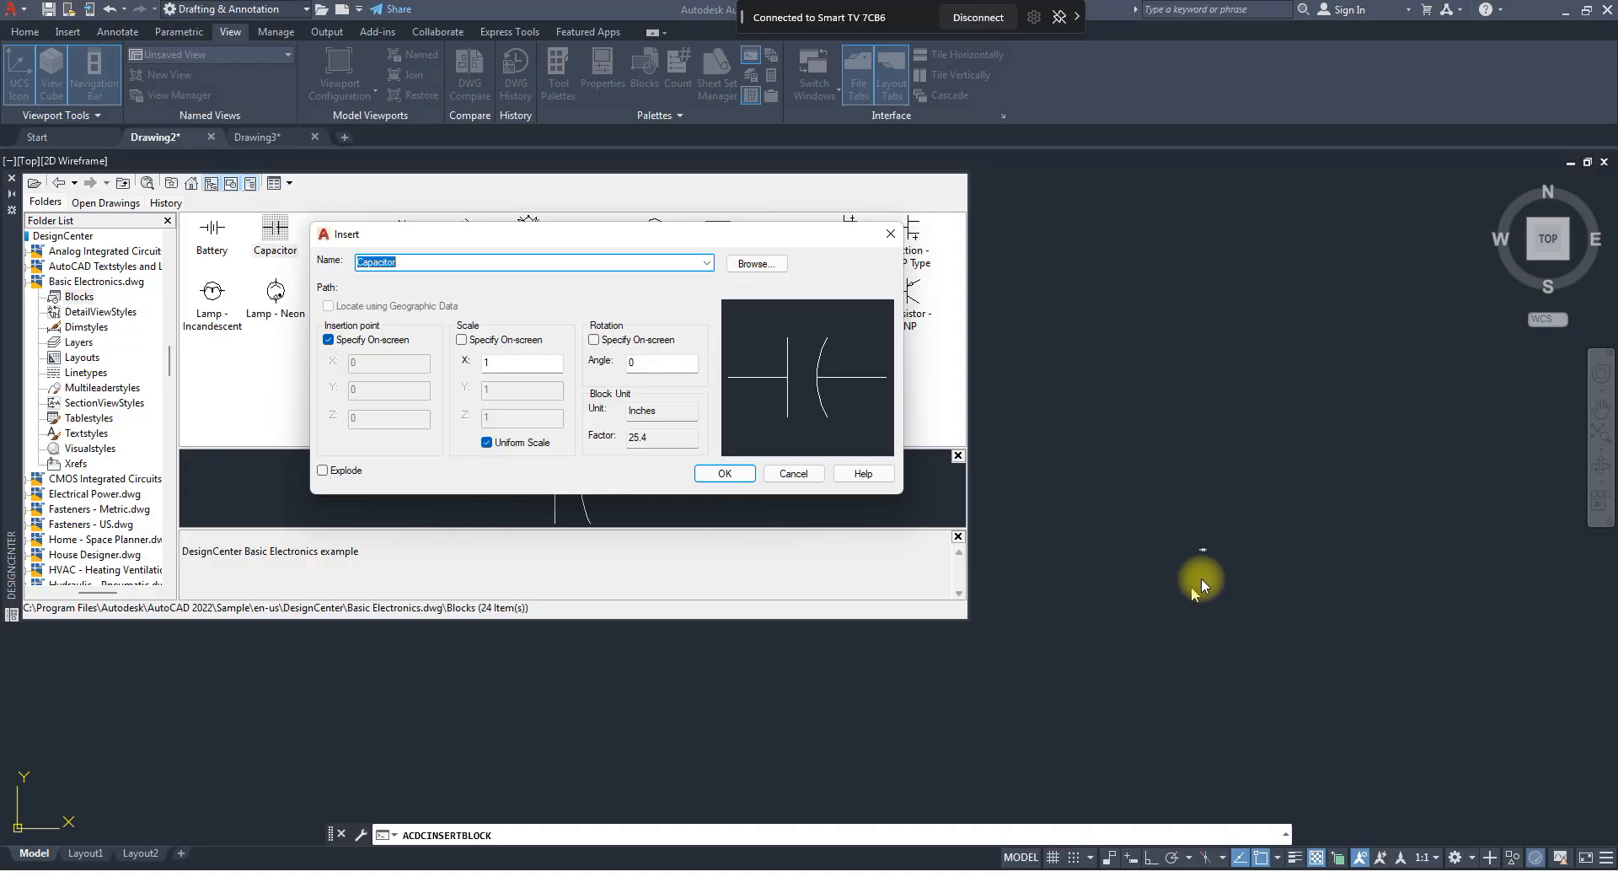
click(485, 363)
text(0)
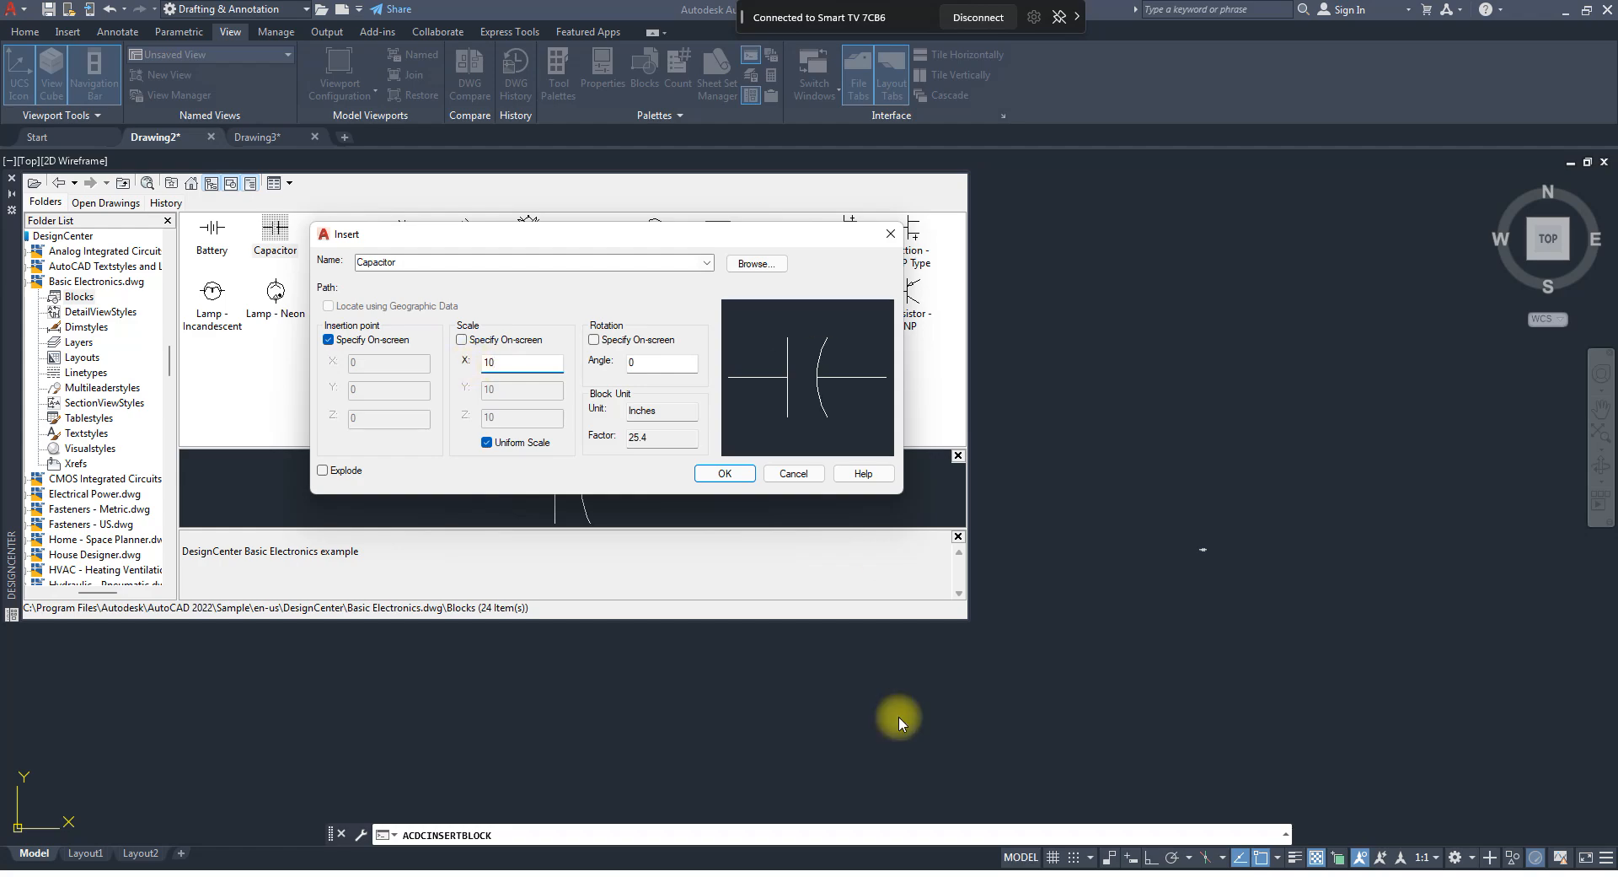
drag(661, 363, 617, 365)
text(90)
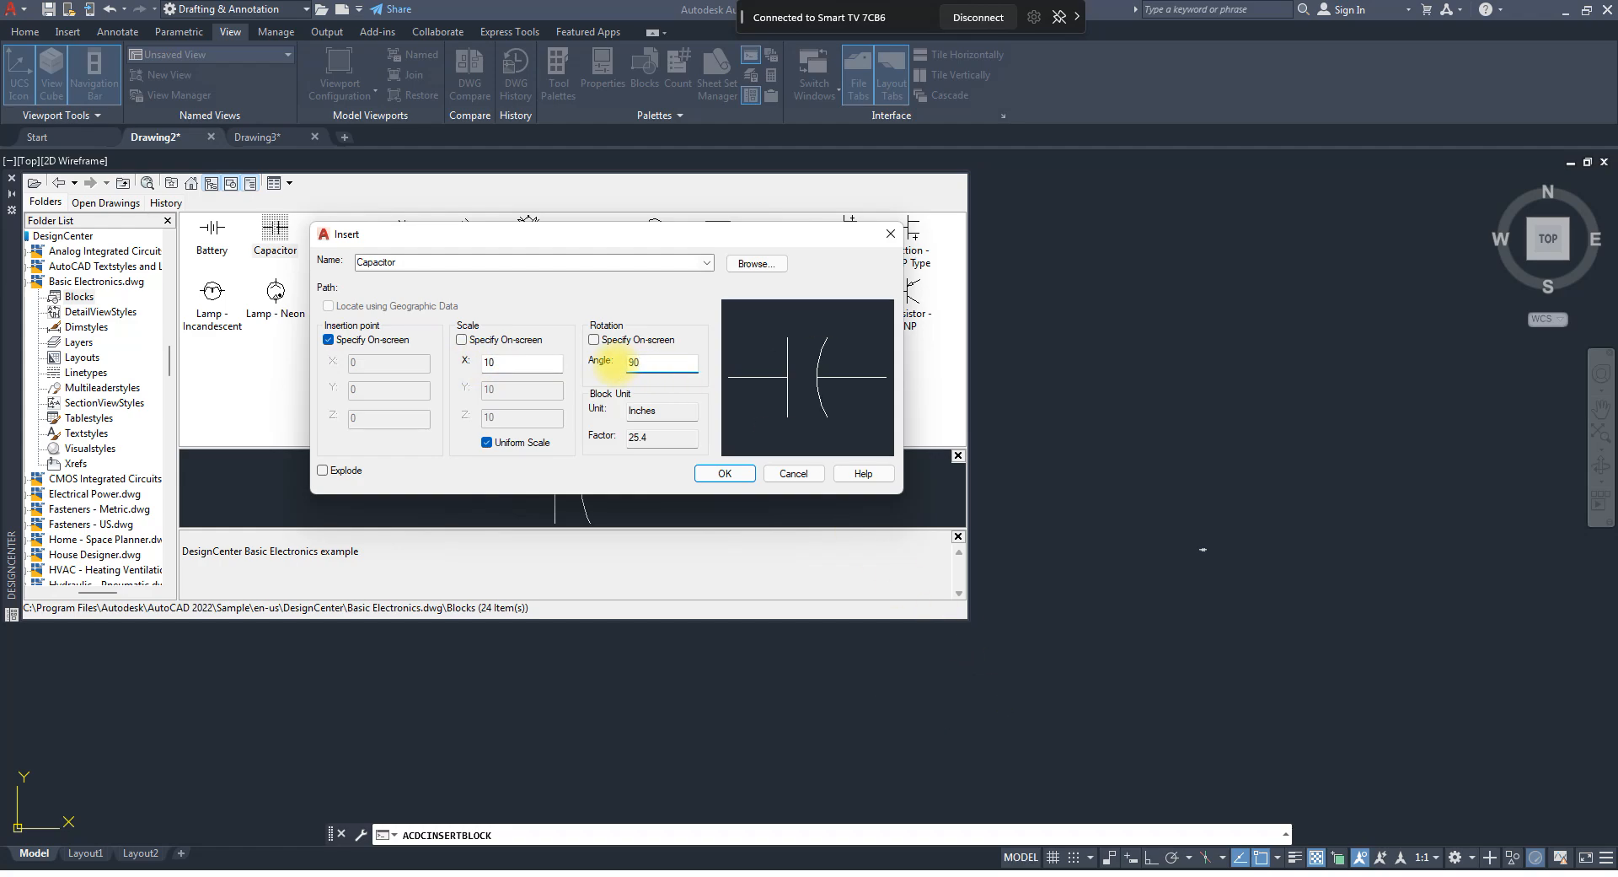
click(727, 471)
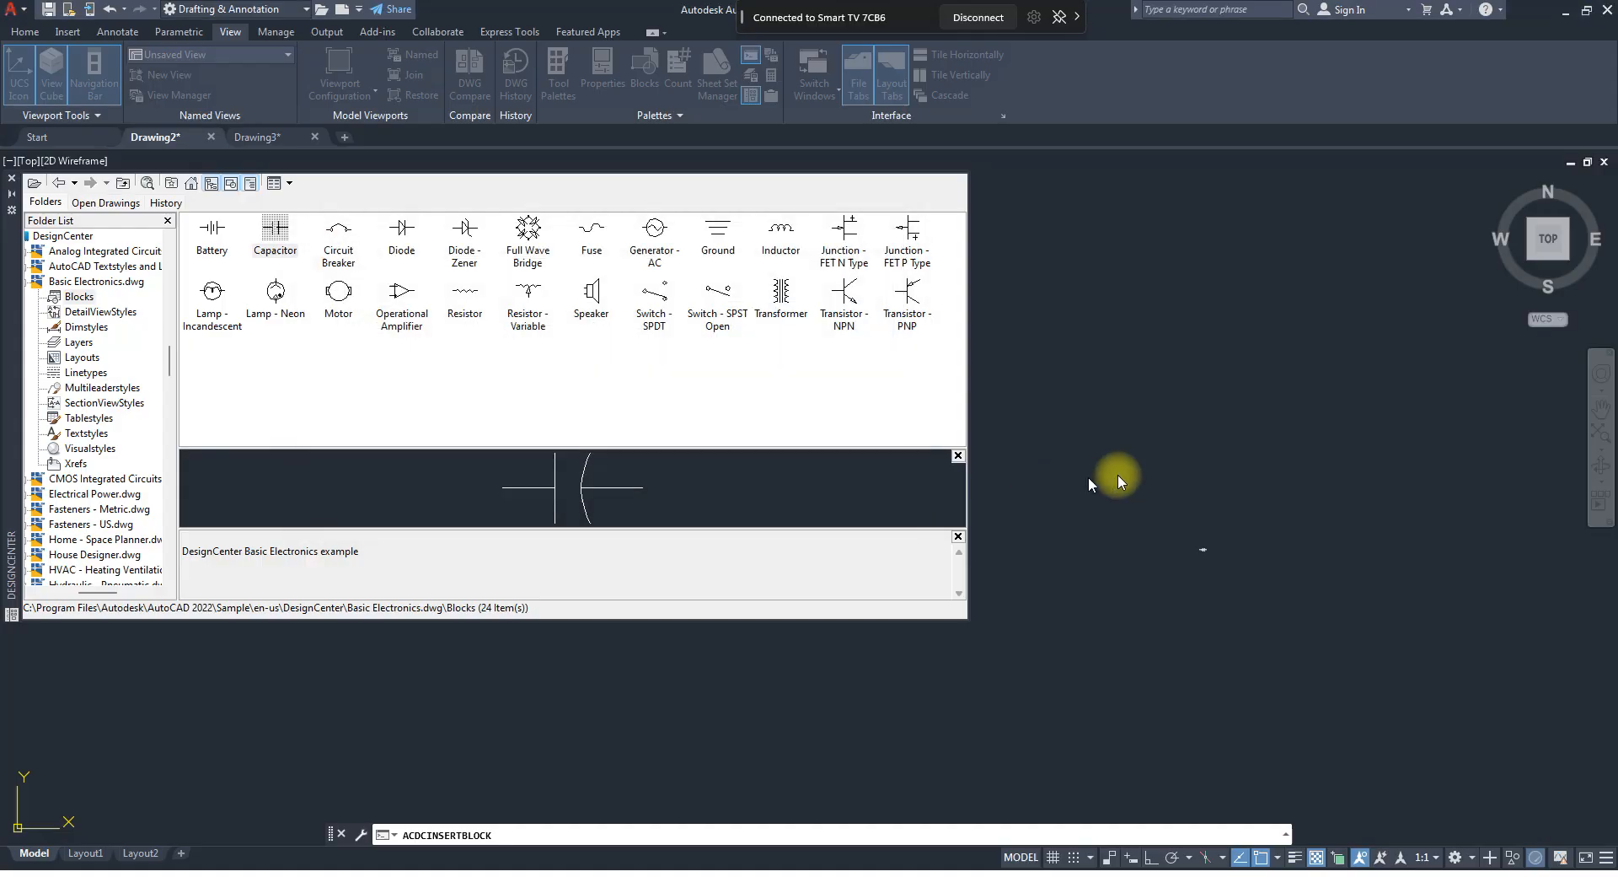
click(1261, 492)
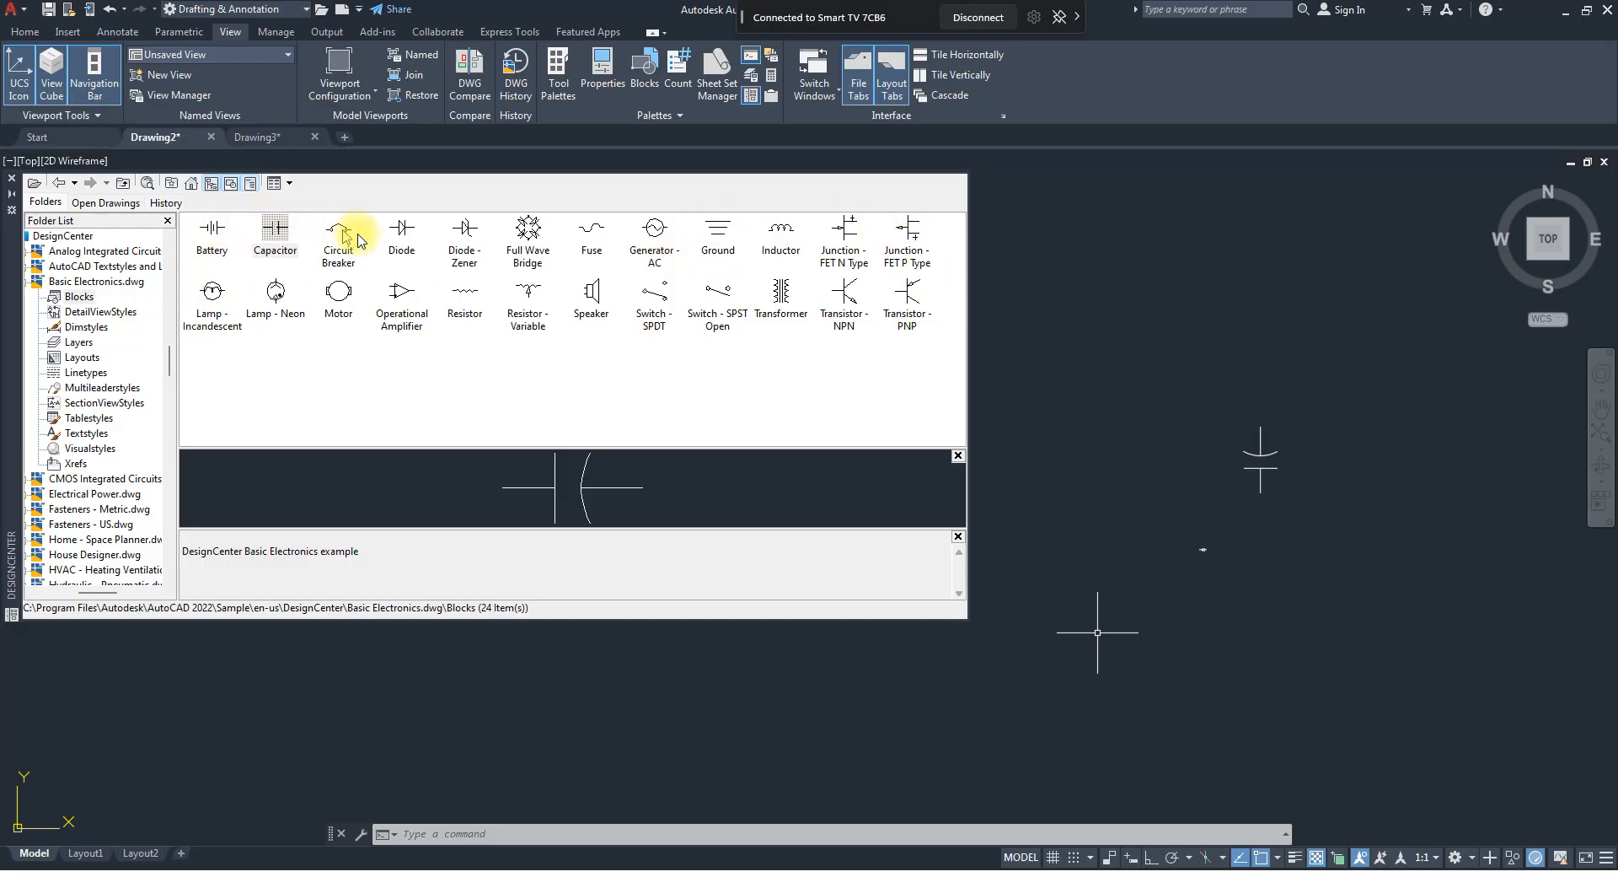
double_click(782, 292)
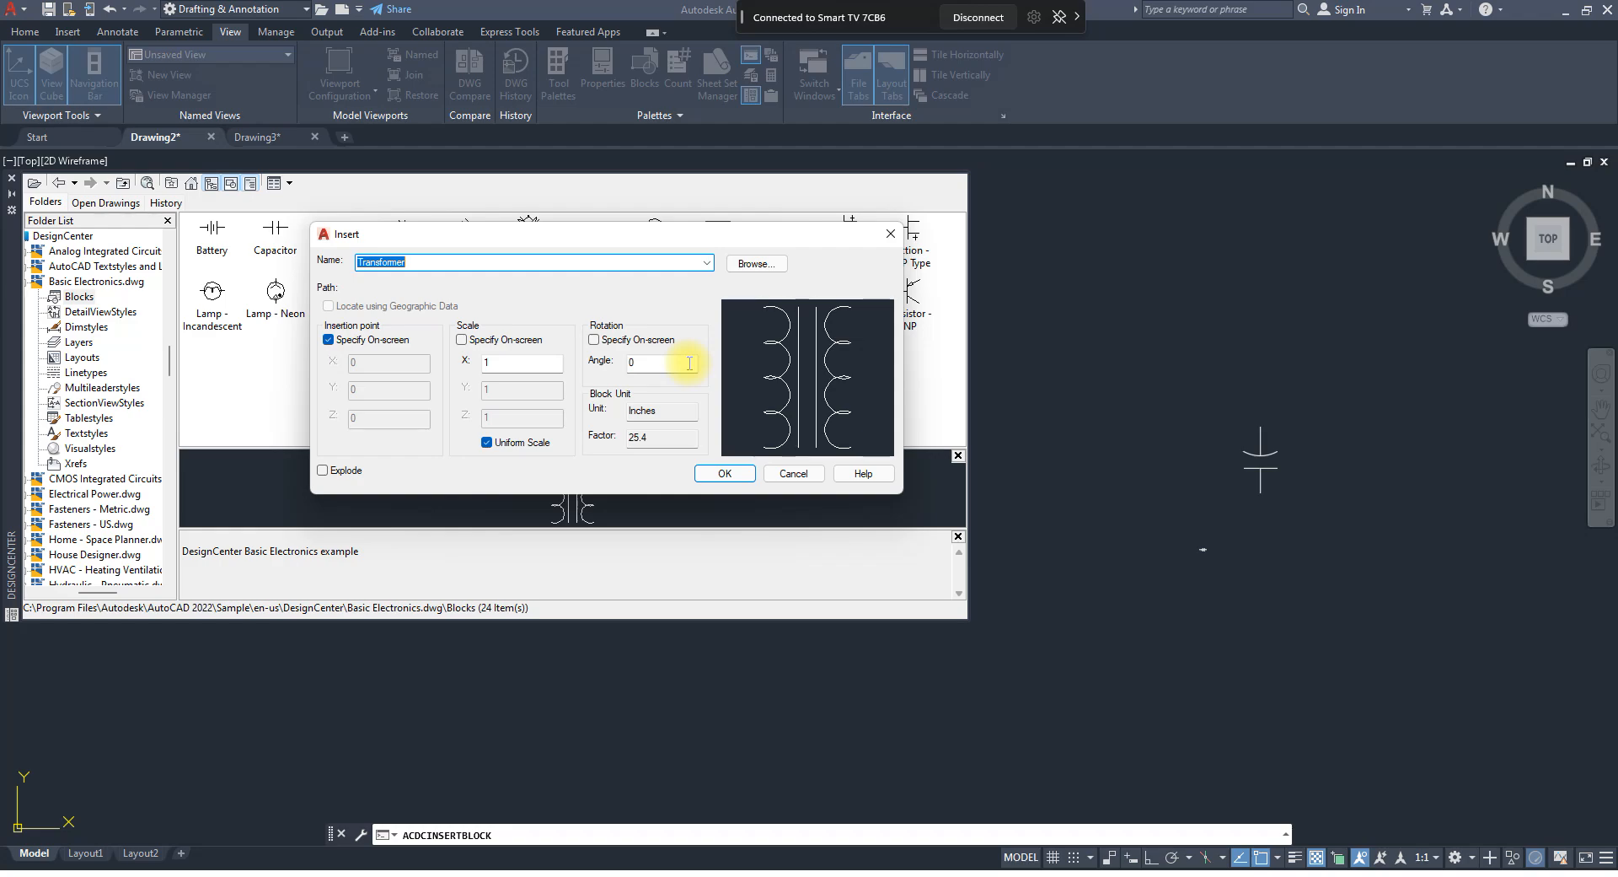
click(891, 234)
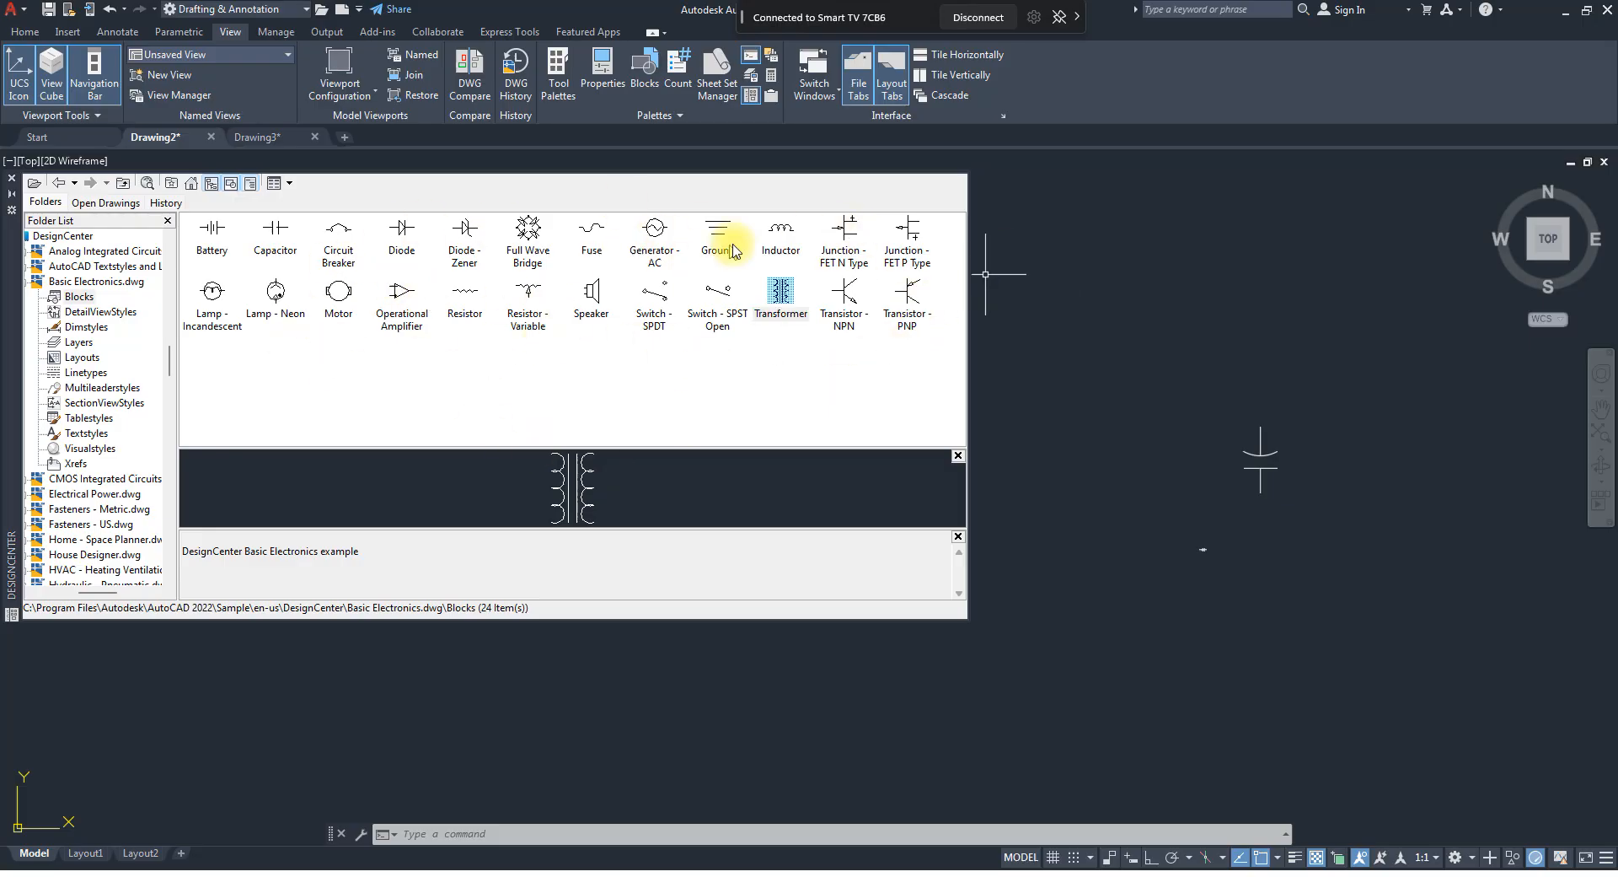
drag(1365, 419, 740, 344)
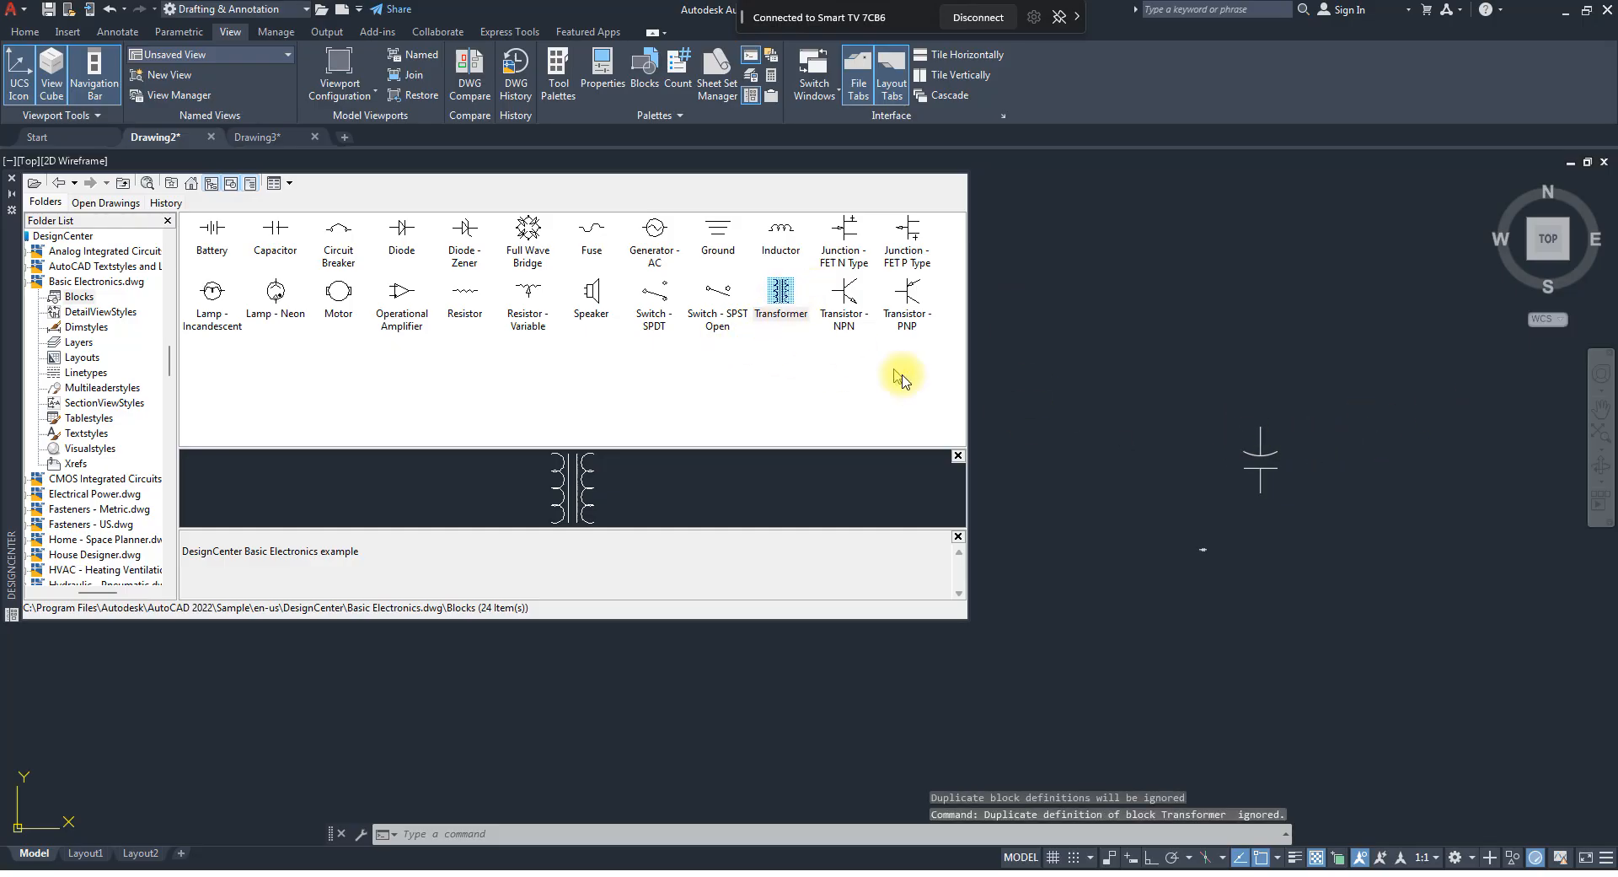
Insert the Transformer block at a uniform scale of 10 to the right of the capacitor.
double_click(775, 313)
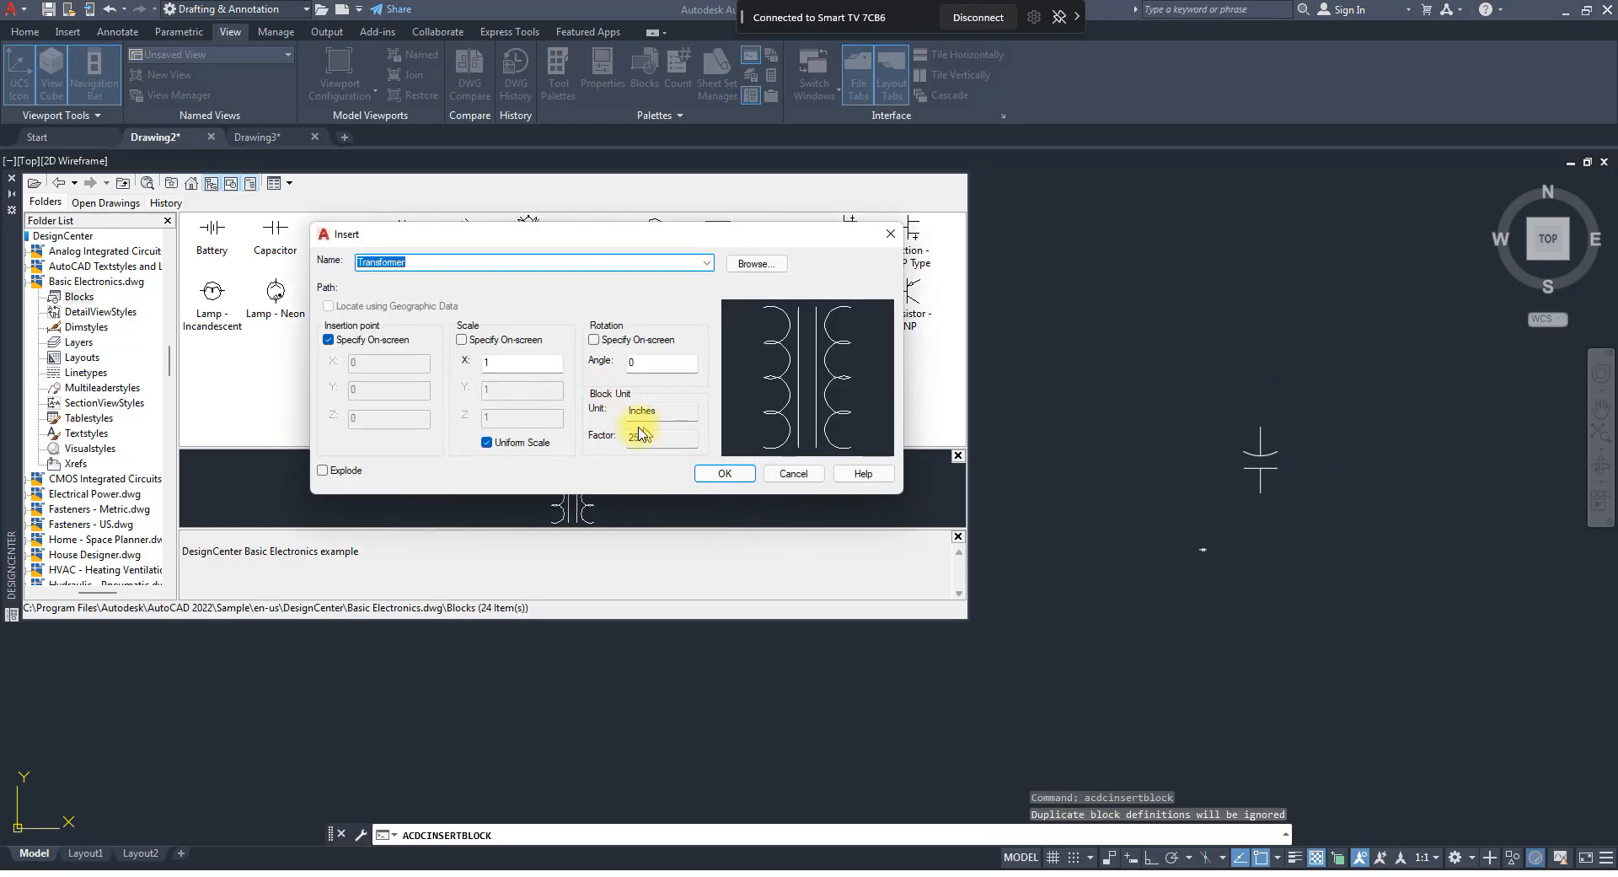
double_click(515, 363)
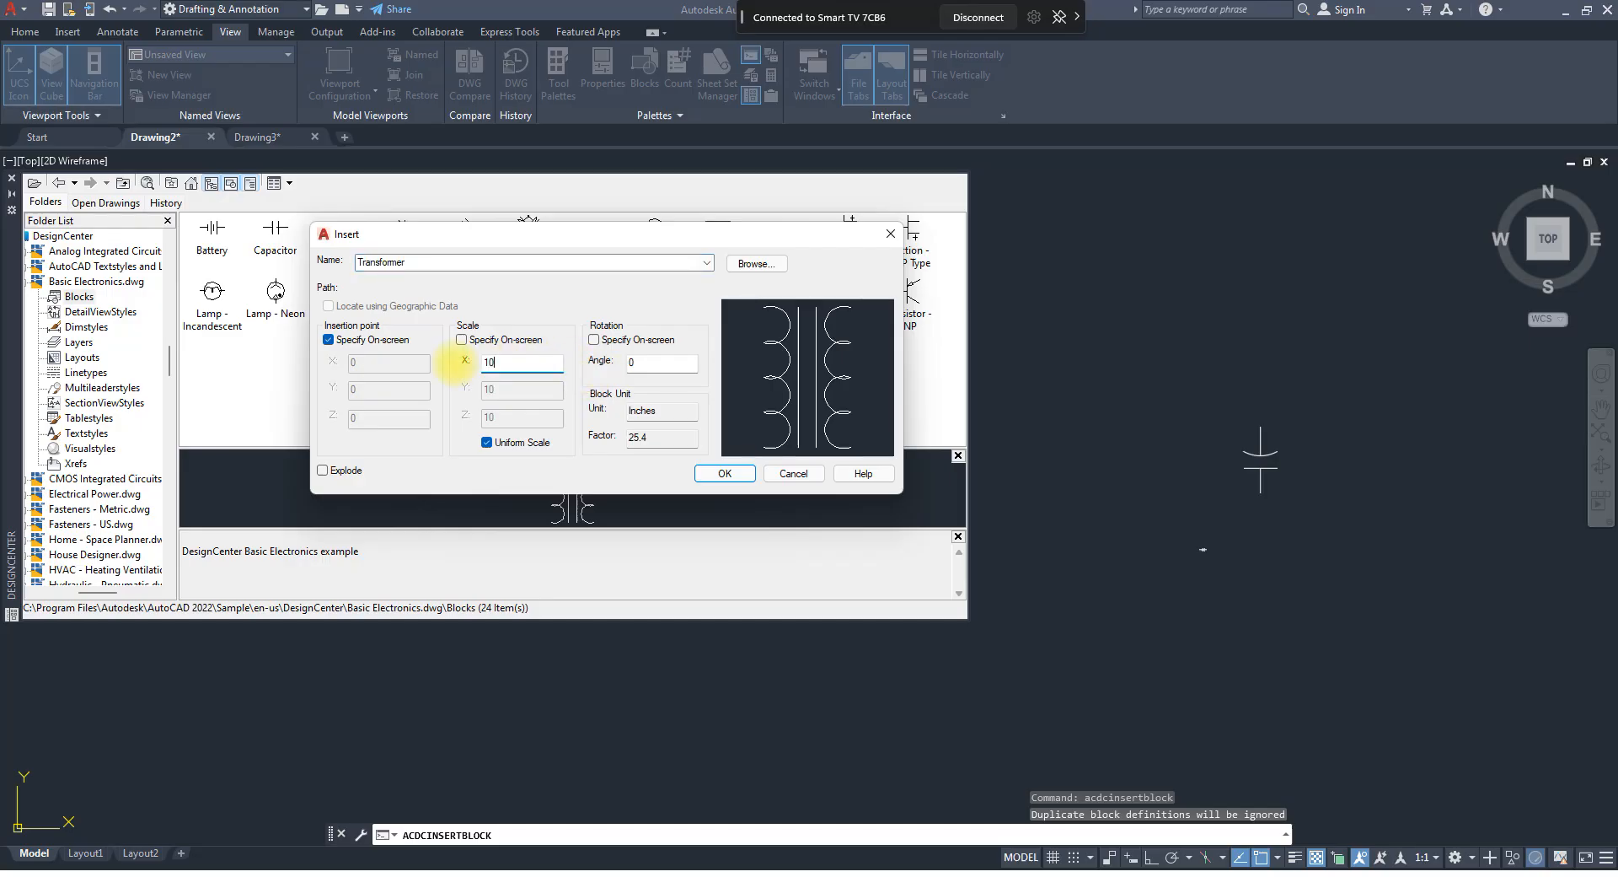
key(Return)
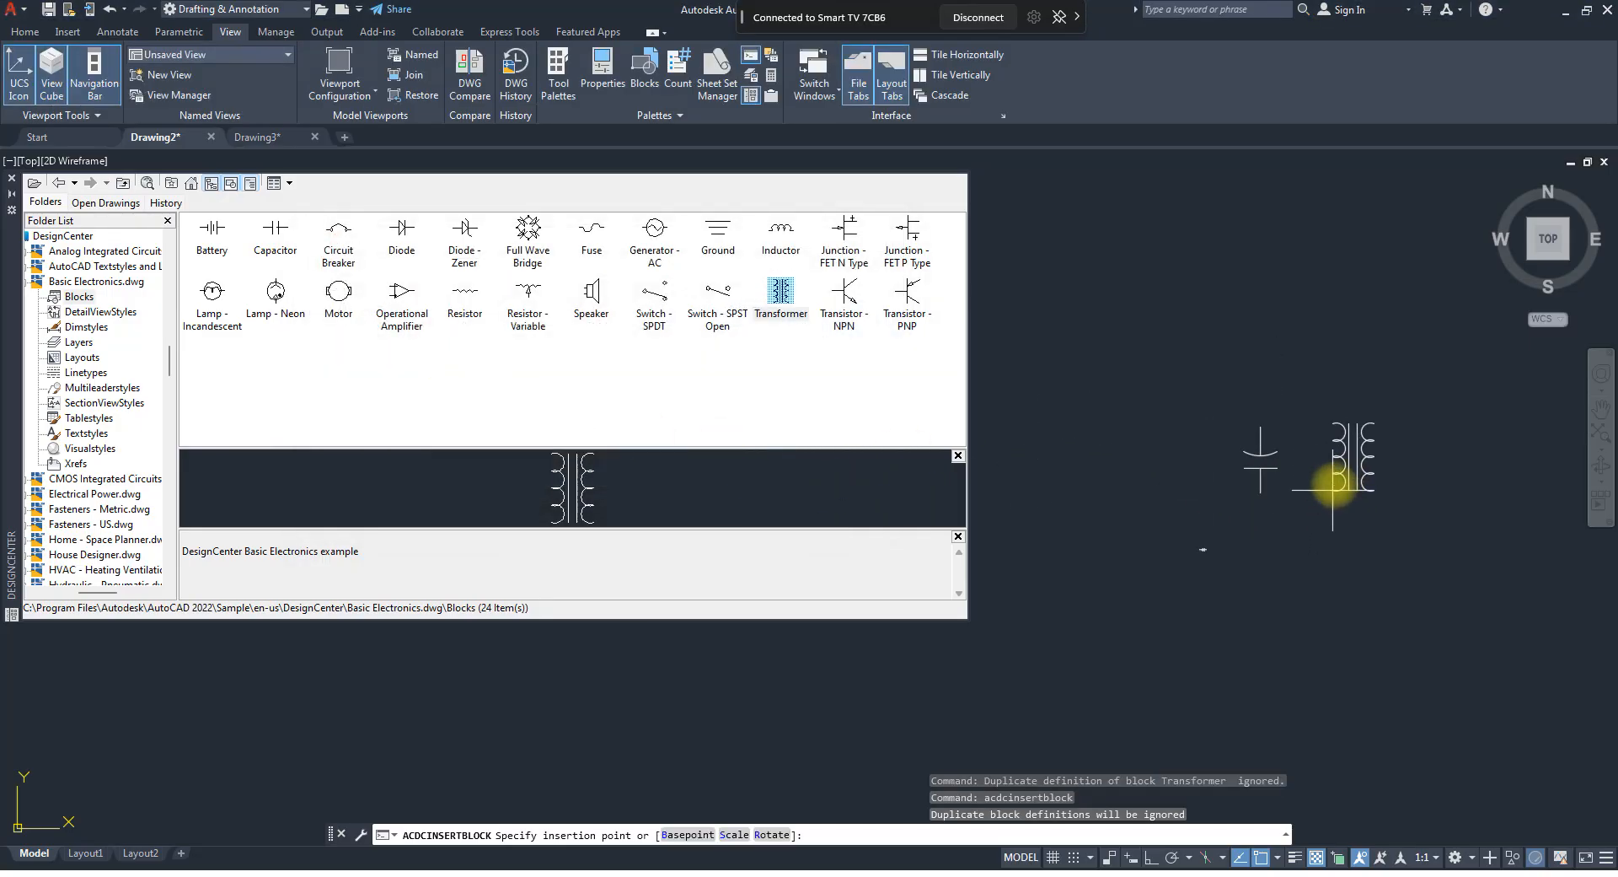
click(1367, 487)
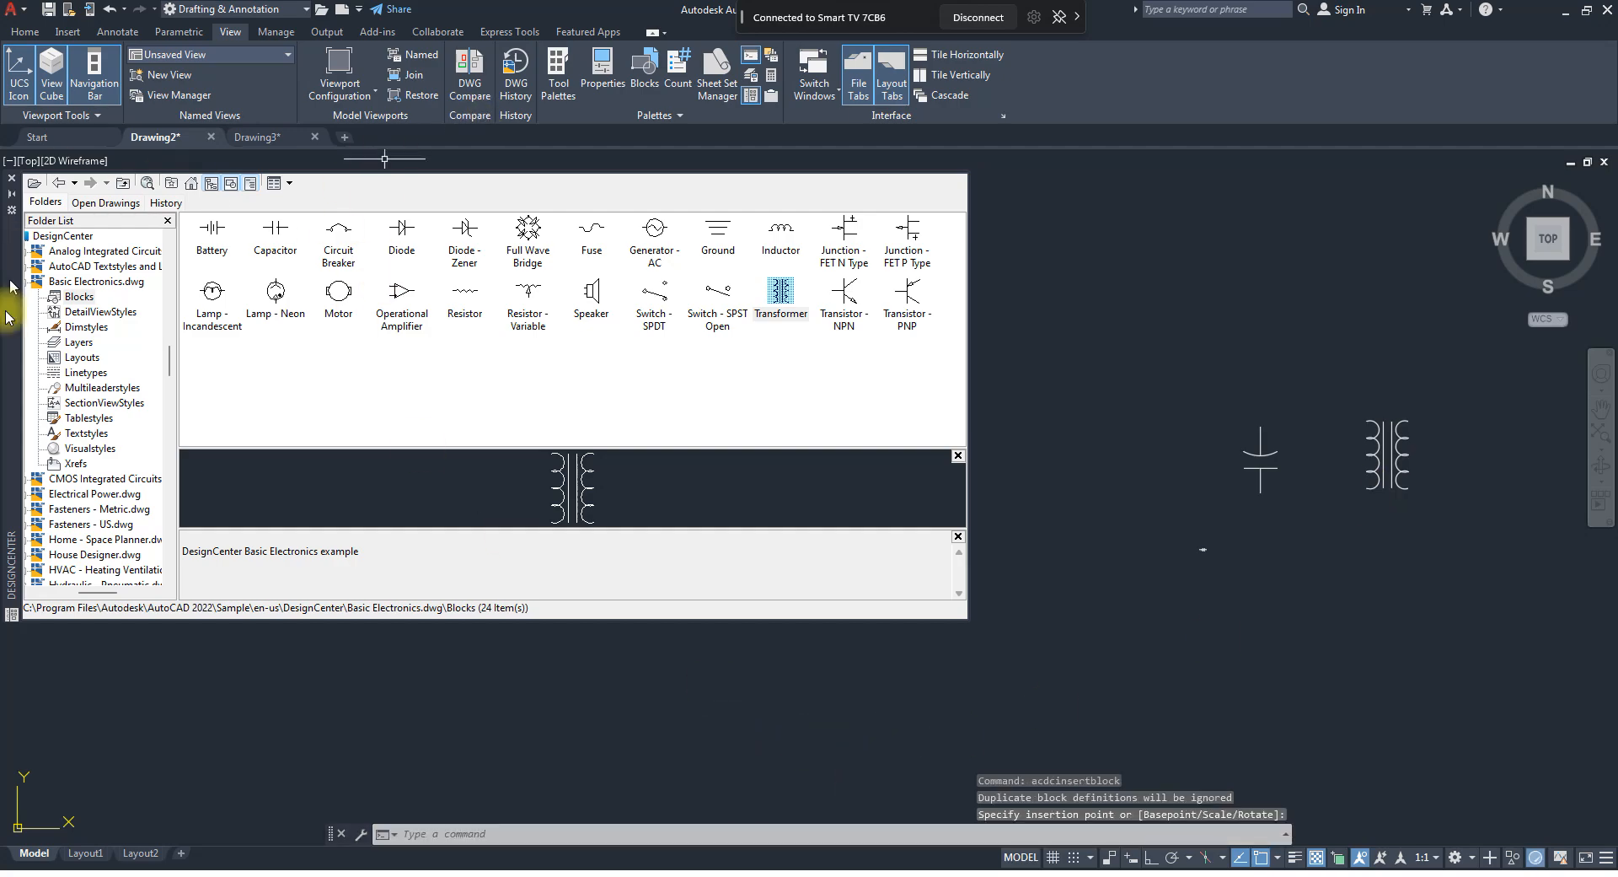
Return to the Sample folder in the DesignCenter folder tree and close DesignCenter.
scroll(115, 335, up, 4)
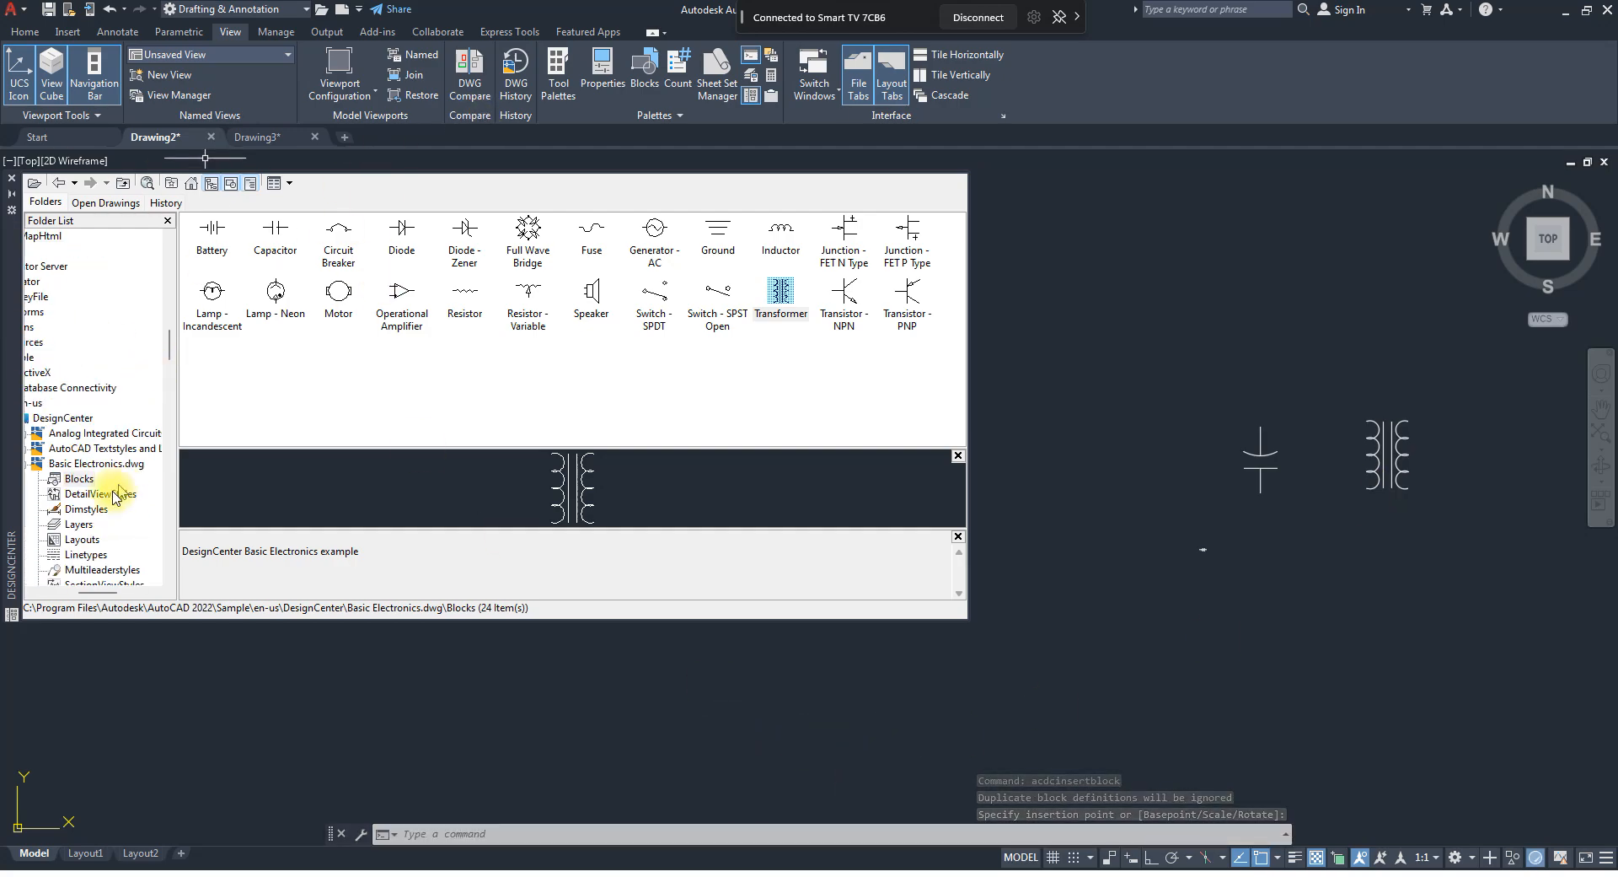
mouse_move(100, 593)
mouse_down()
mouse_move(47, 594)
mouse_move(89, 594)
mouse_up()
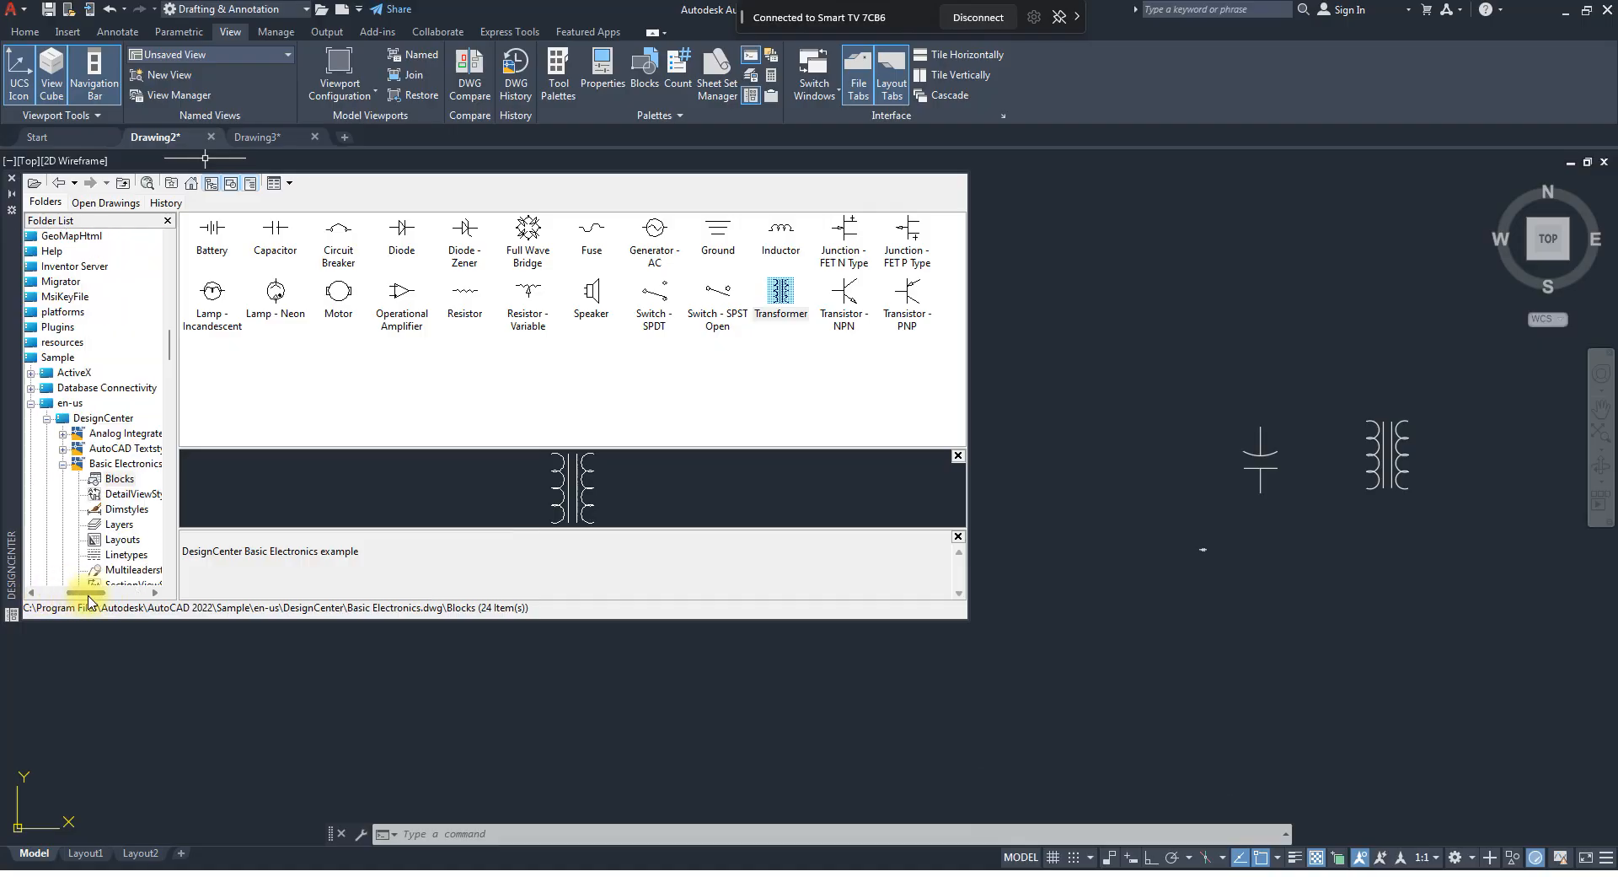
click(59, 358)
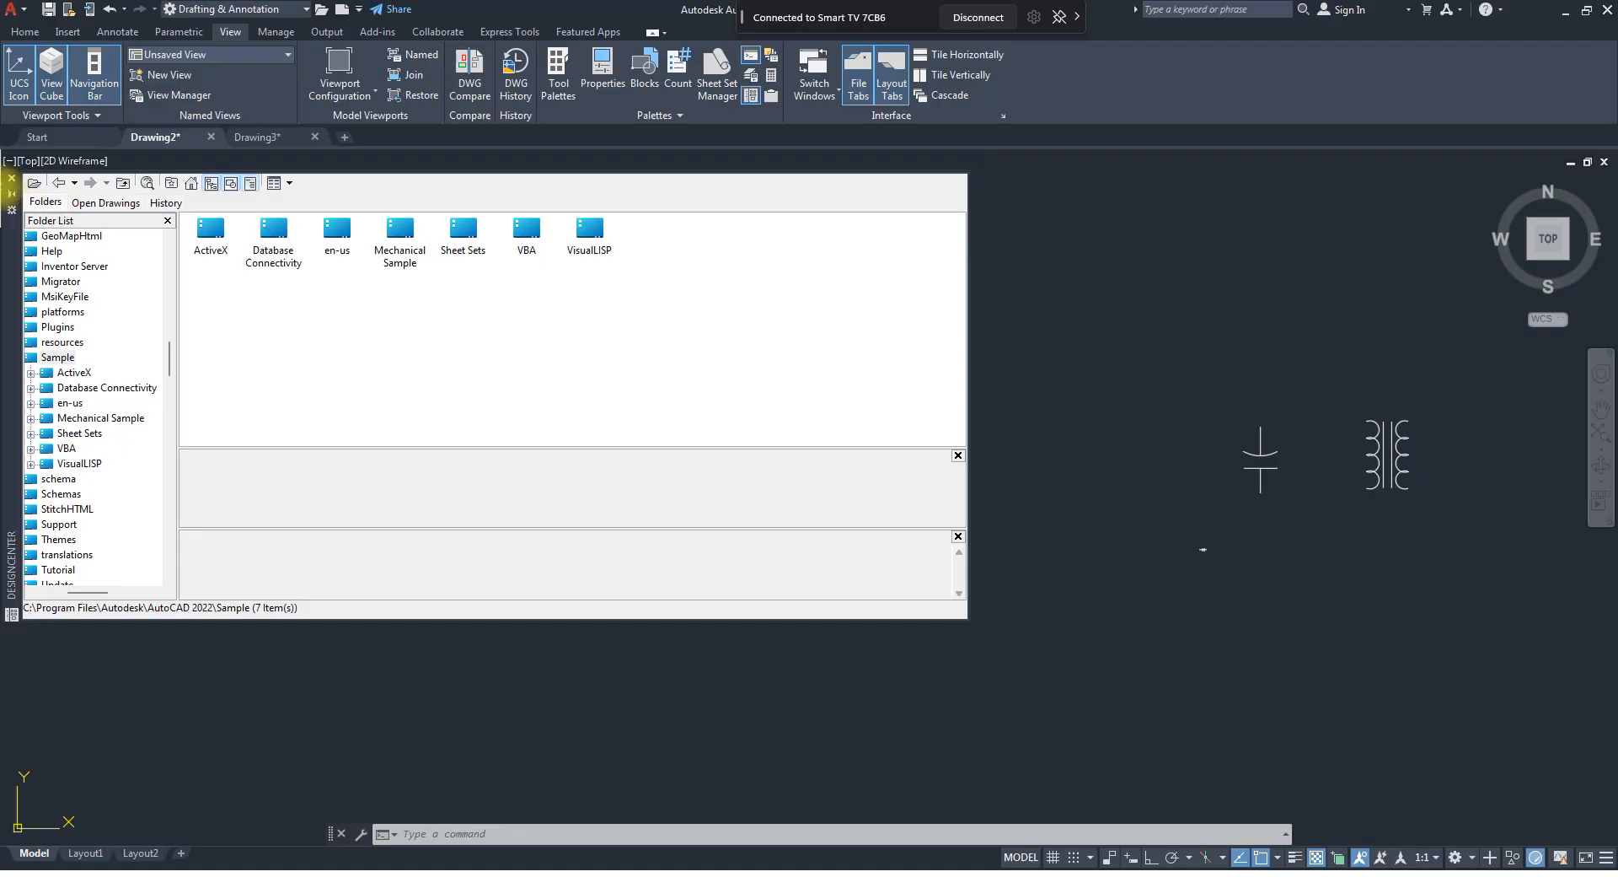
click(12, 179)
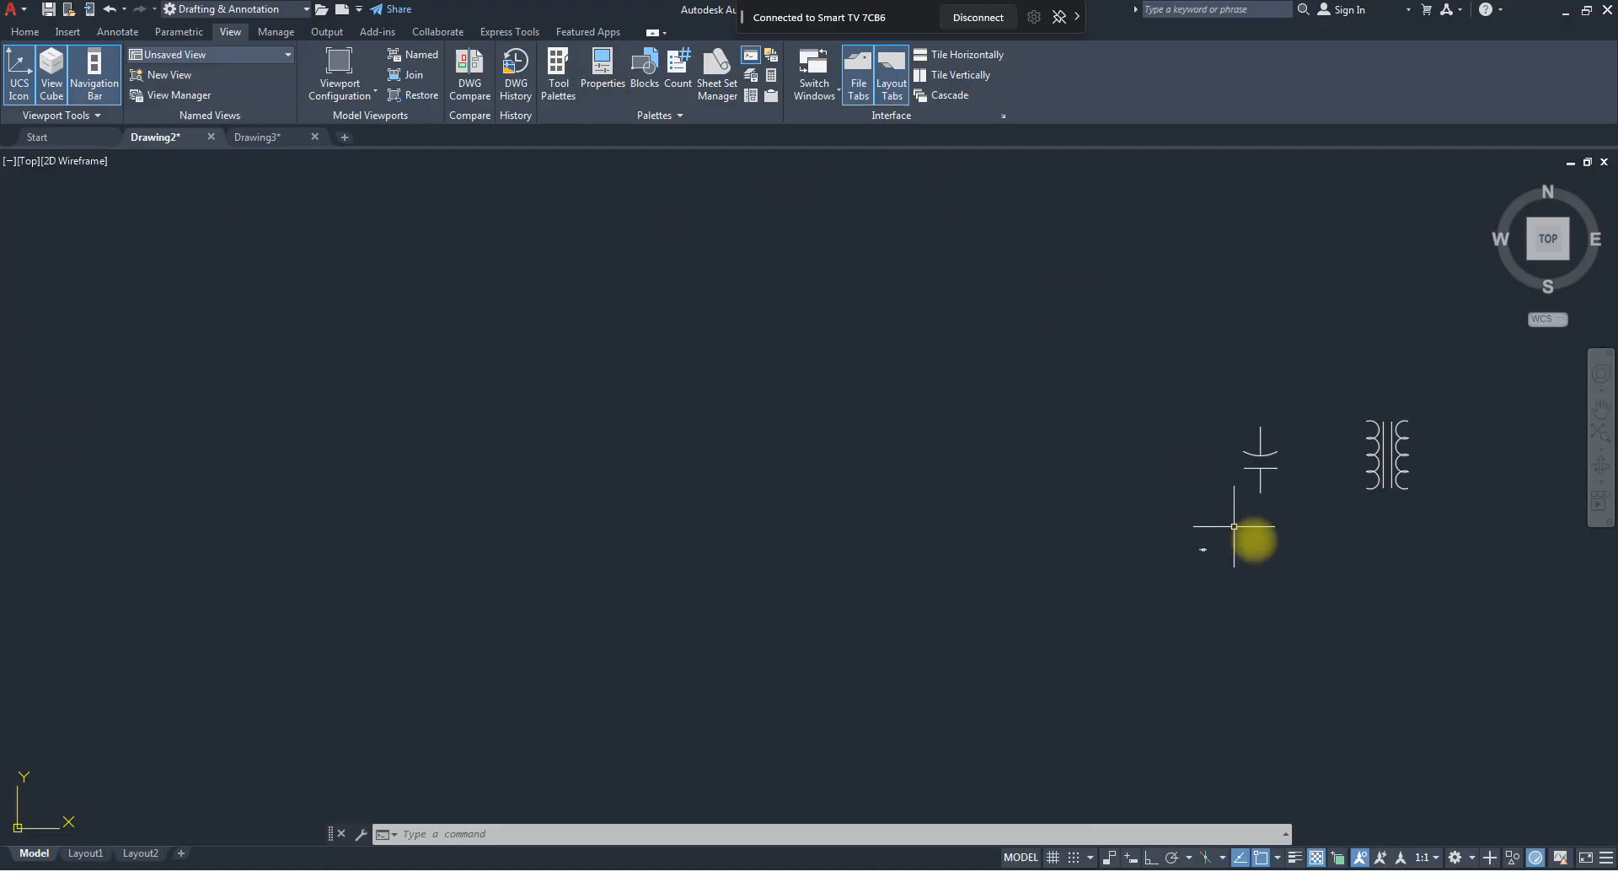
scroll(1345, 513, up, 2)
middle_drag(1211, 535, 1015, 571)
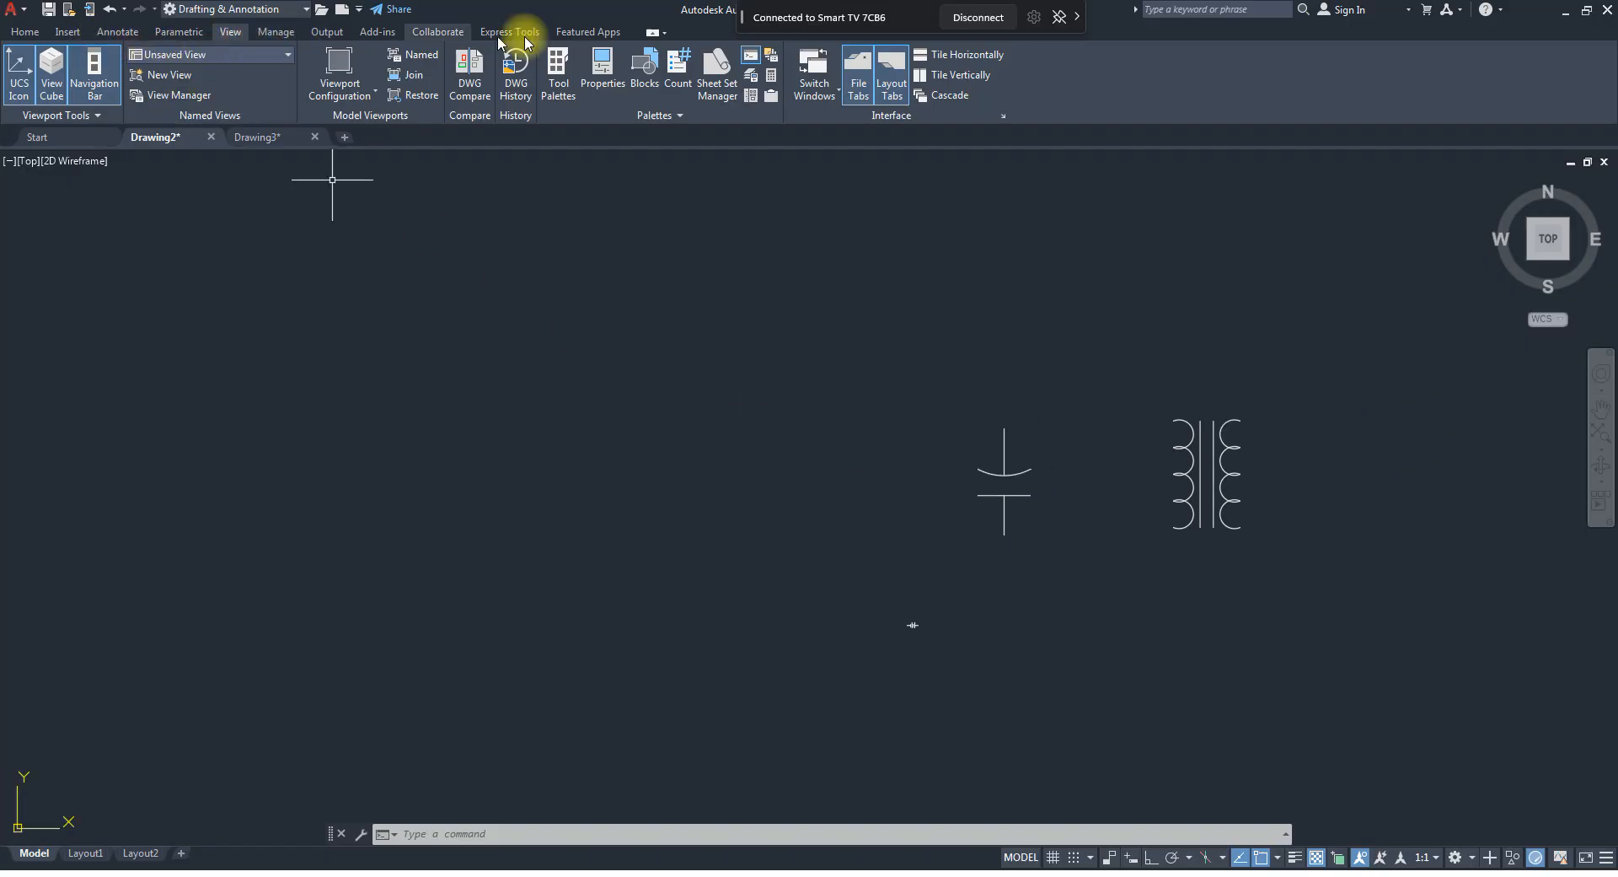
click(25, 31)
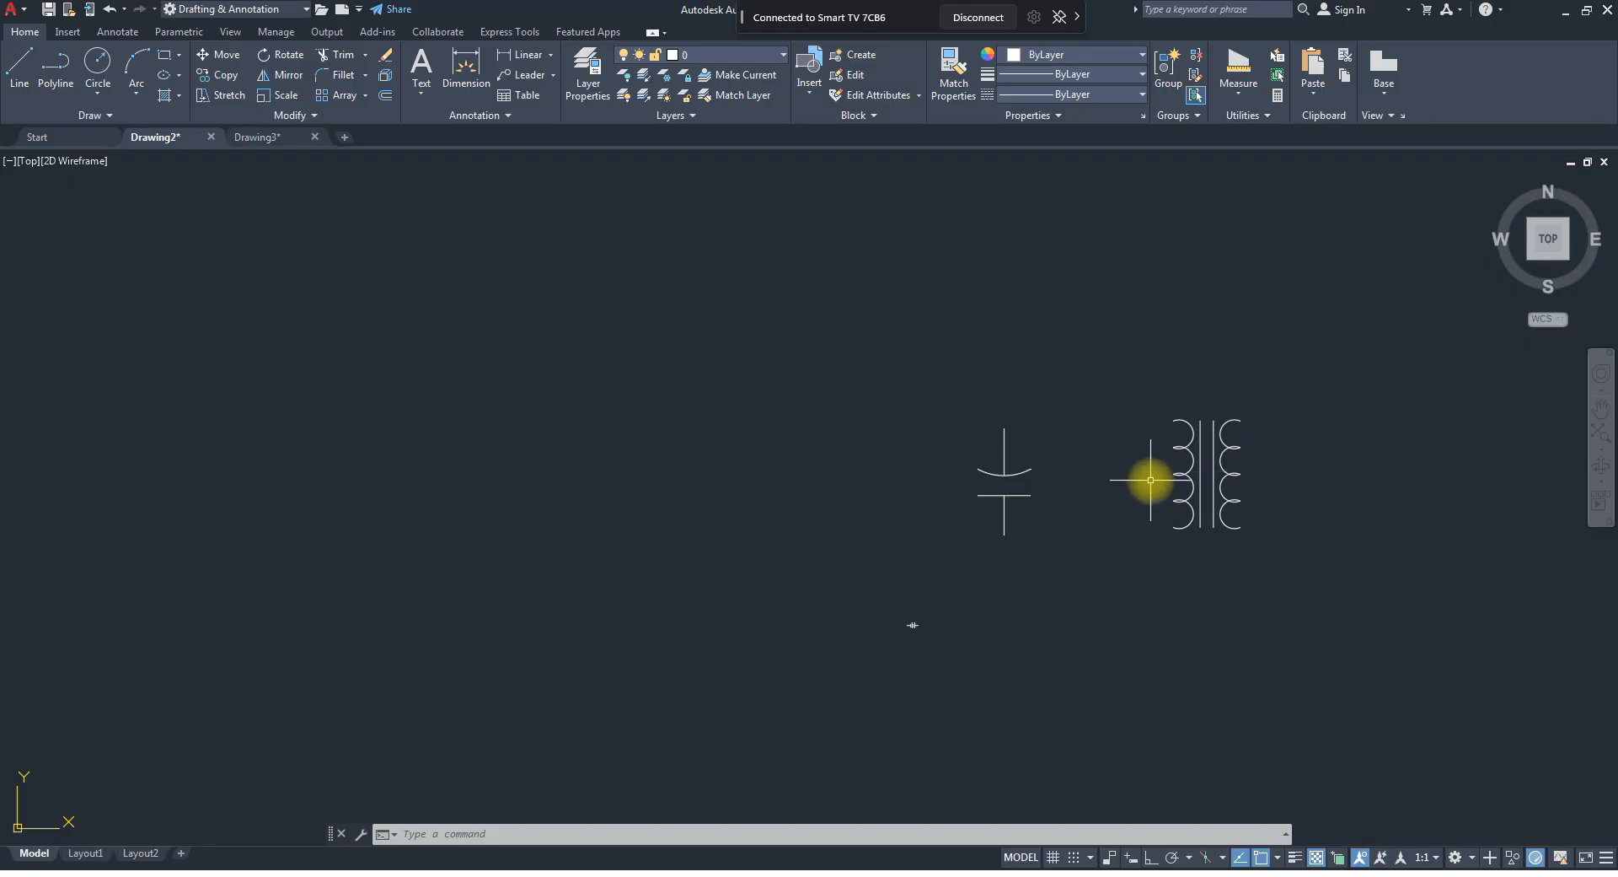
key(alt)
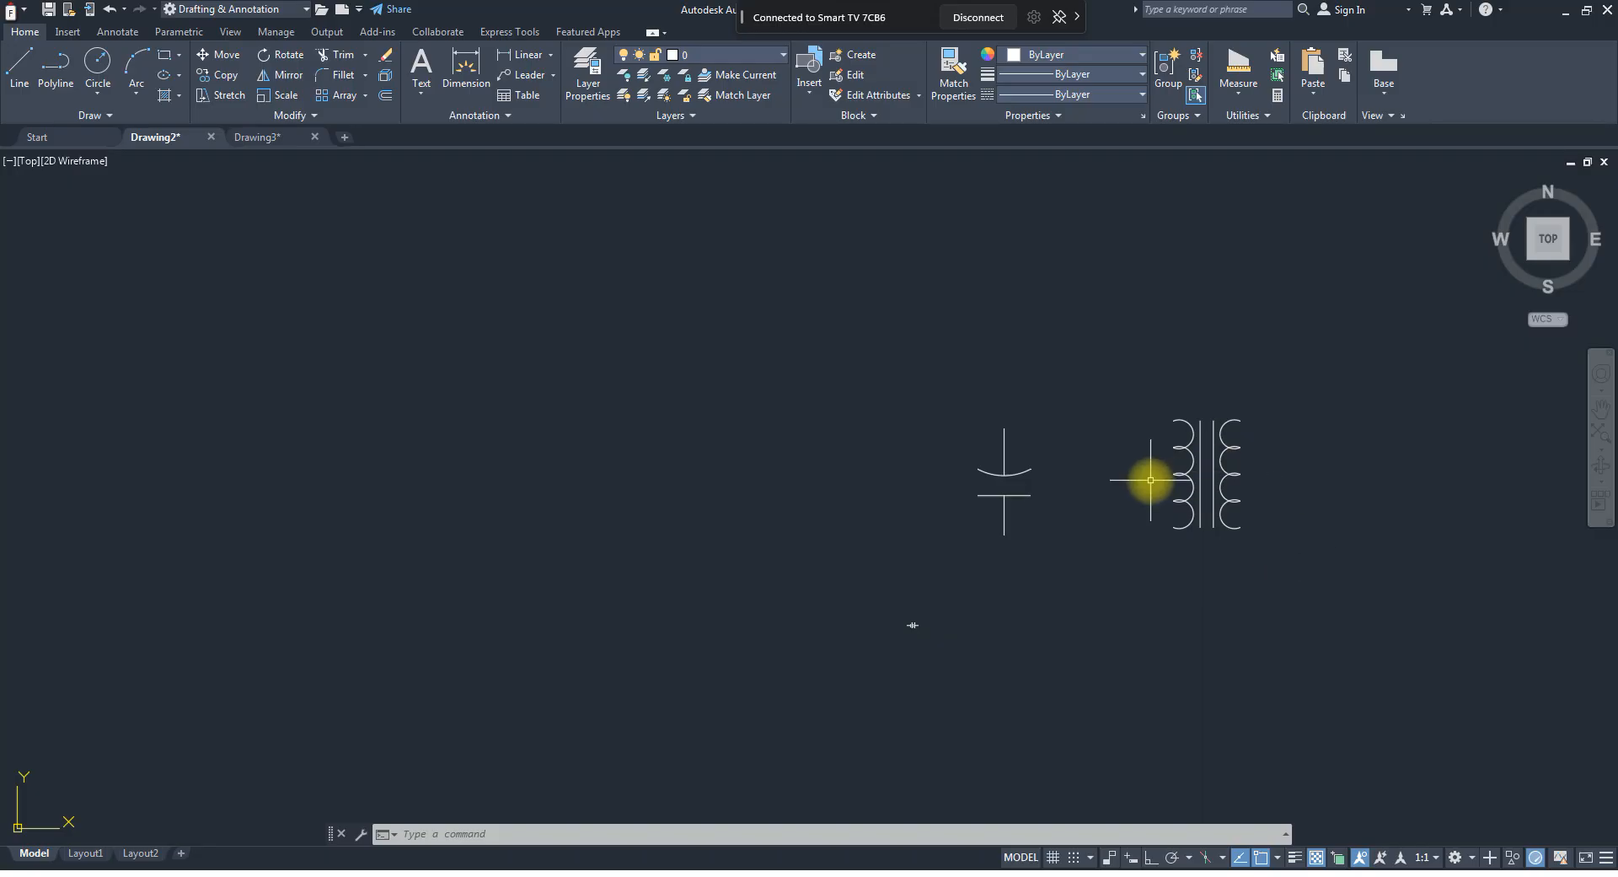